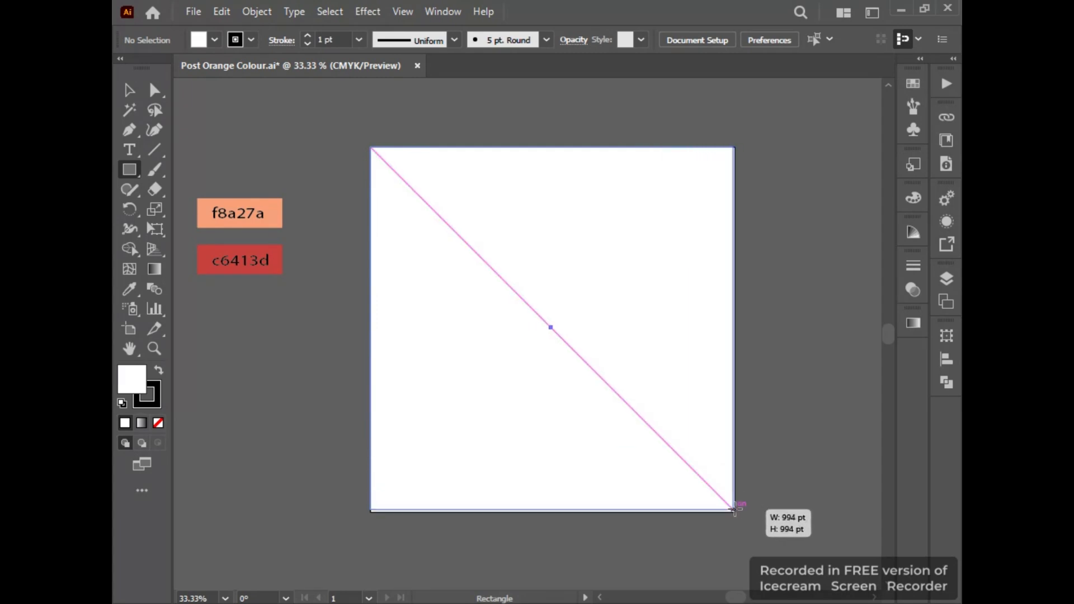
Remove the stroke from the white square that covers the artboard.
{"action": "left_click", "coordinate": [127, 91]}
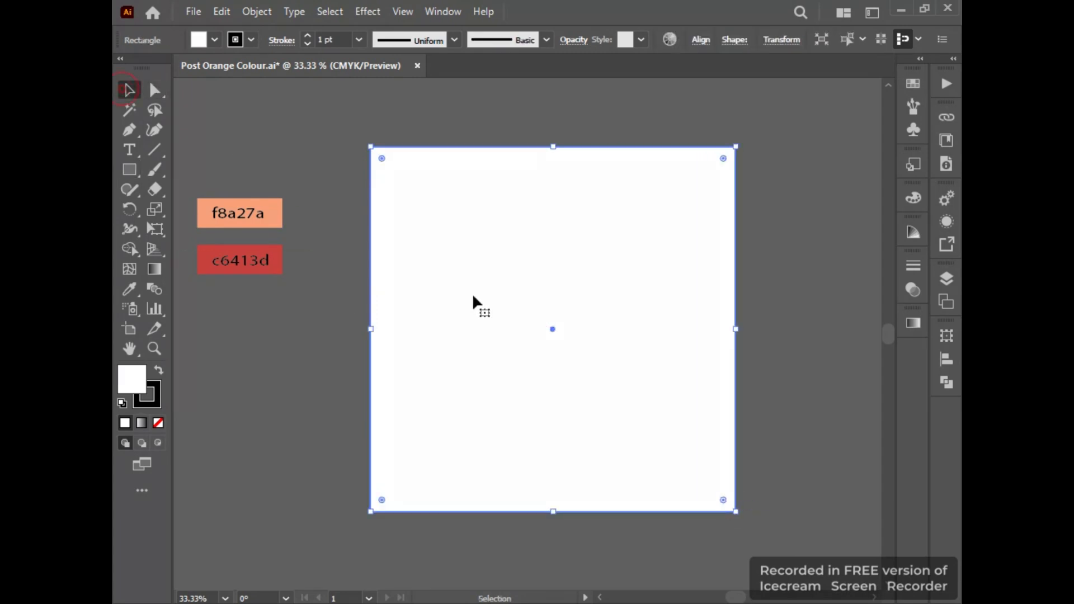
{"action": "scroll", "coordinate": [452, 313], "scroll_direction": "up", "scroll_amount": 4}
{"action": "left_click_drag", "start_coordinate": [385, 311], "coordinate": [722, 262]}
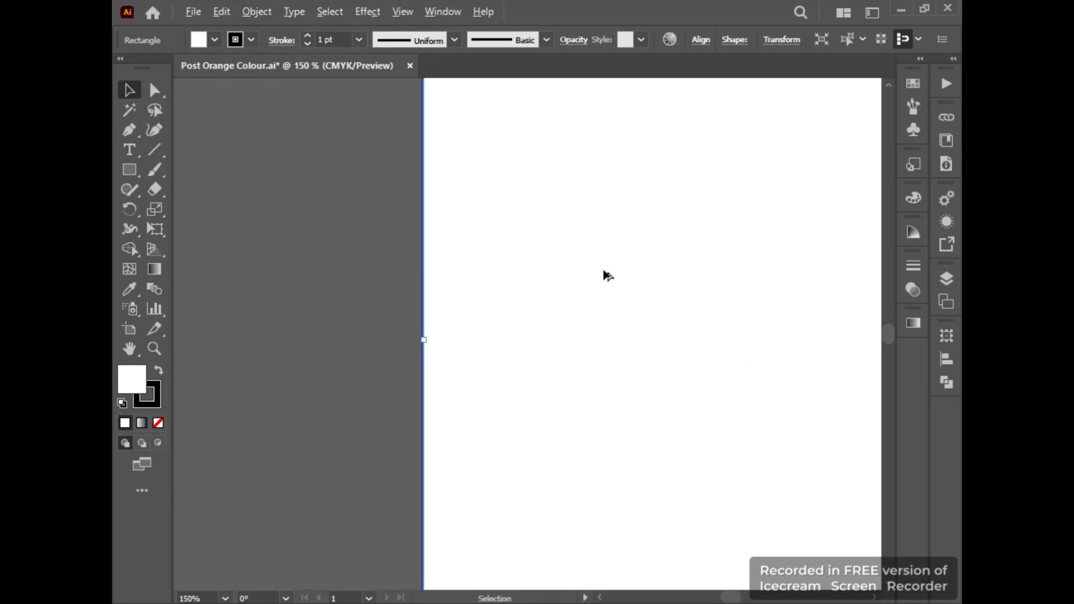
{"action": "scroll", "coordinate": [593, 274], "scroll_direction": "down", "scroll_amount": 5}
{"action": "left_click_drag", "start_coordinate": [581, 278], "coordinate": [377, 300]}
{"action": "left_click", "coordinate": [159, 396]}
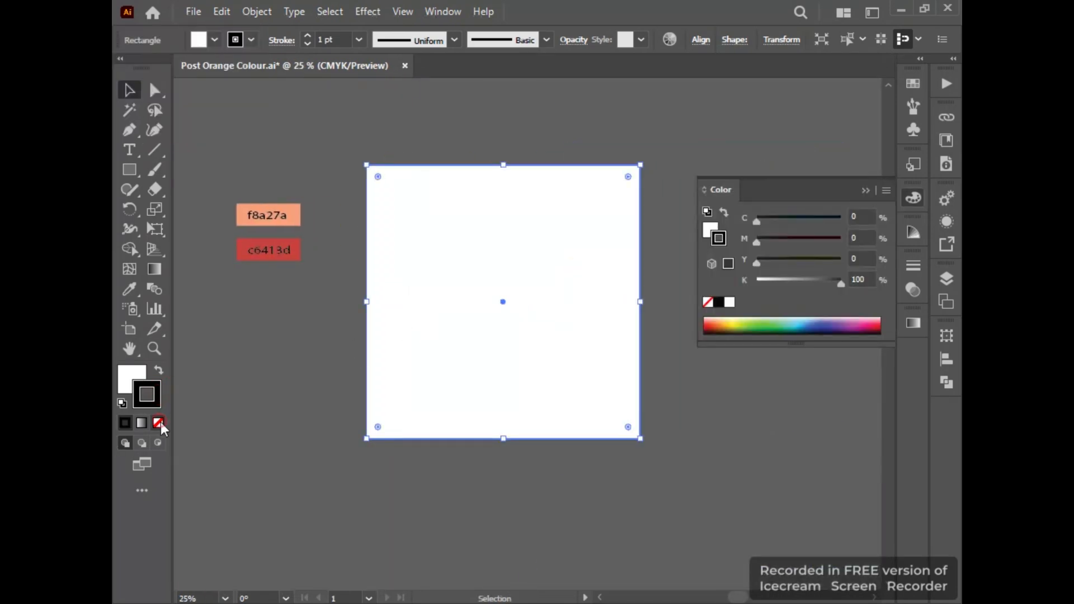
{"action": "left_click", "coordinate": [159, 423]}
{"action": "left_click", "coordinate": [861, 192]}
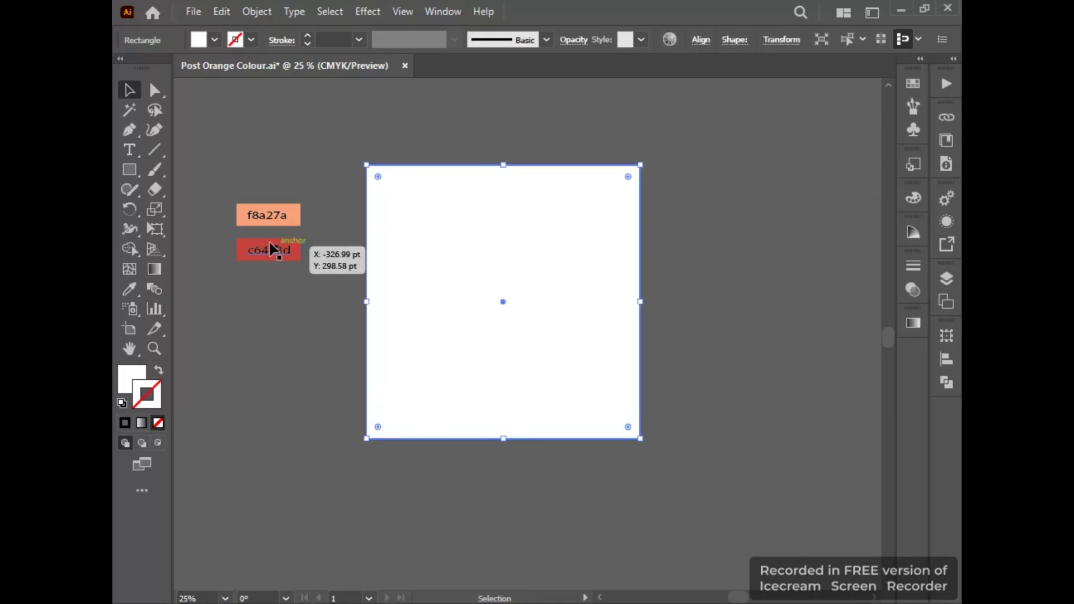
Fill the square with a linear gradient whose start stop is sampled from the f8a27a swatch, and leave its stroke empty.
{"action": "left_click", "coordinate": [913, 323]}
{"action": "left_click", "coordinate": [729, 445]}
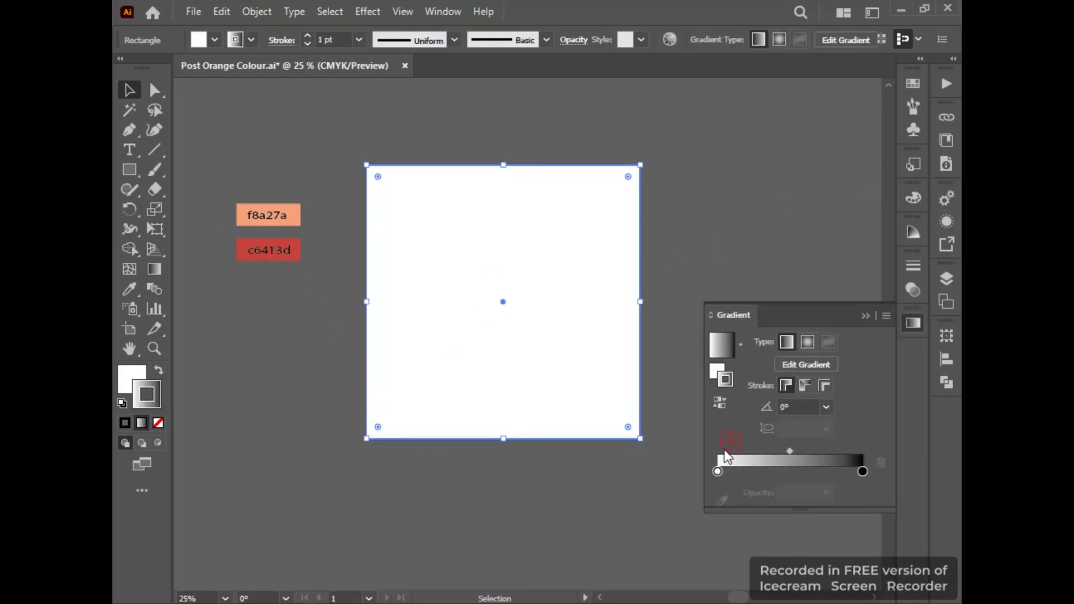
{"action": "left_click", "coordinate": [717, 472]}
{"action": "left_click", "coordinate": [720, 501]}
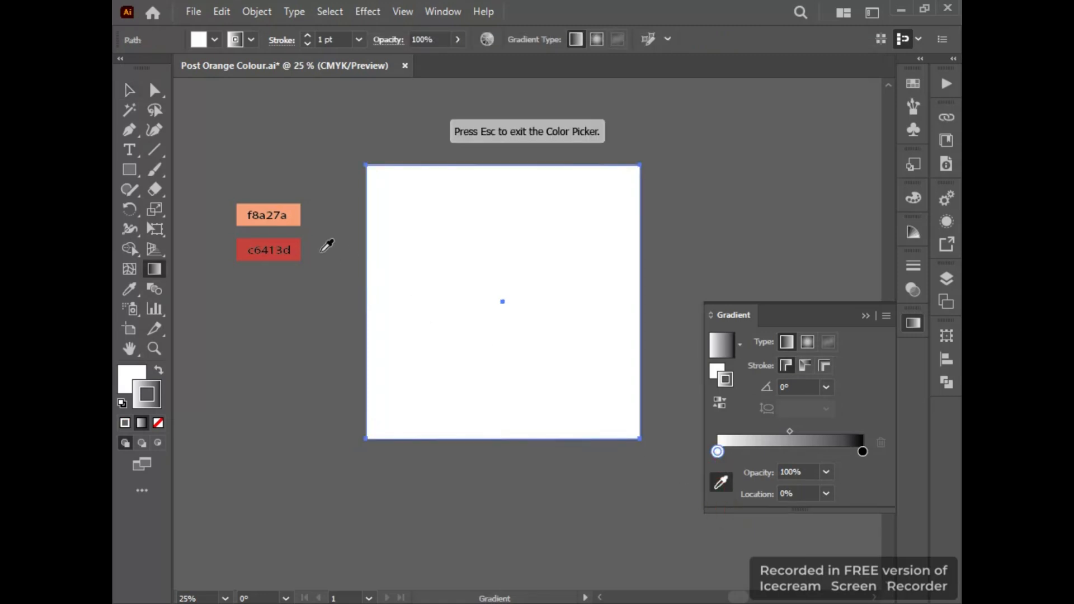
{"action": "left_click", "coordinate": [291, 217]}
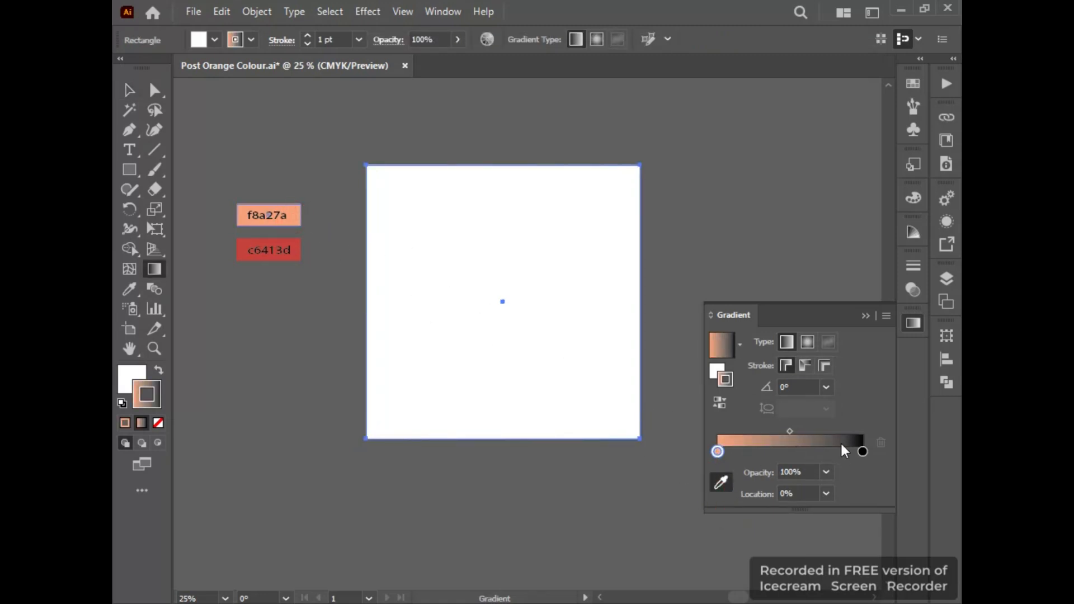
{"action": "left_click", "coordinate": [158, 423]}
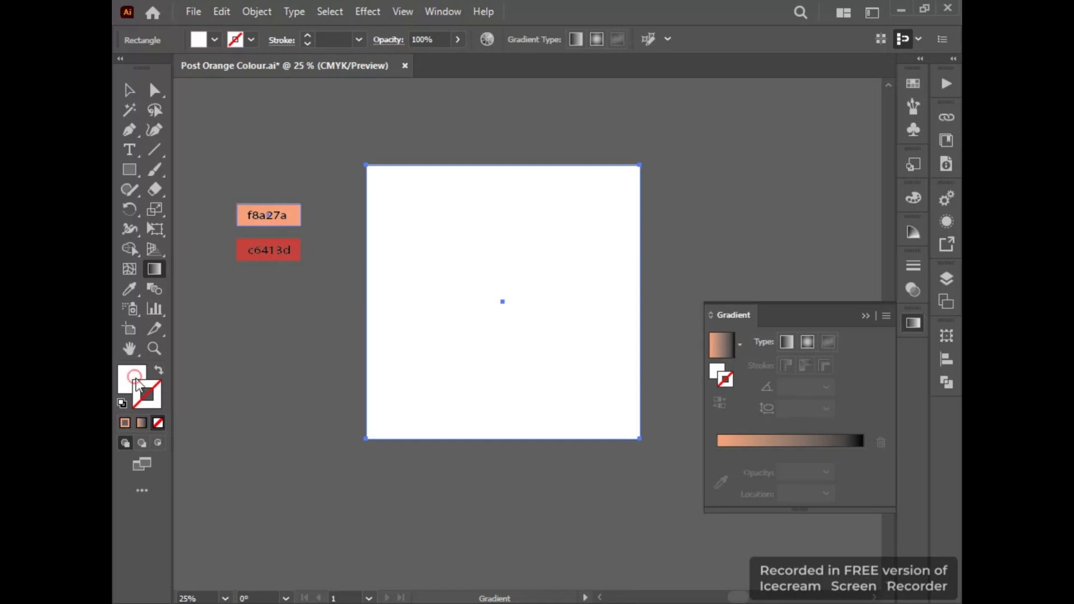
{"action": "left_click", "coordinate": [135, 380]}
{"action": "left_click", "coordinate": [429, 306]}
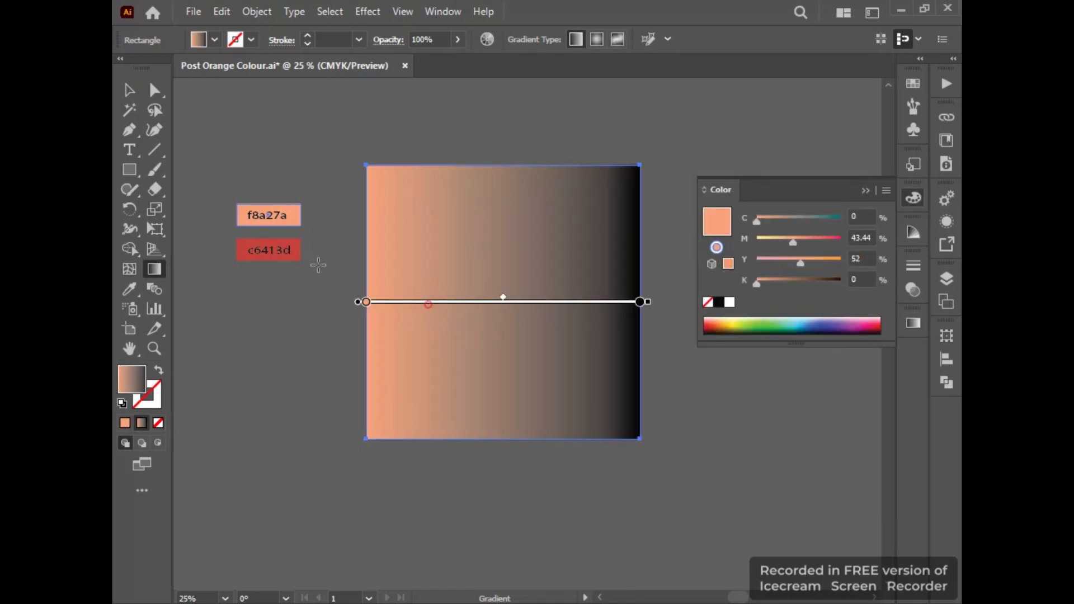
Try to sample the c6413d swatch for the end stop of the square's gradient.
{"action": "left_click", "coordinate": [913, 323]}
{"action": "left_click", "coordinate": [863, 452]}
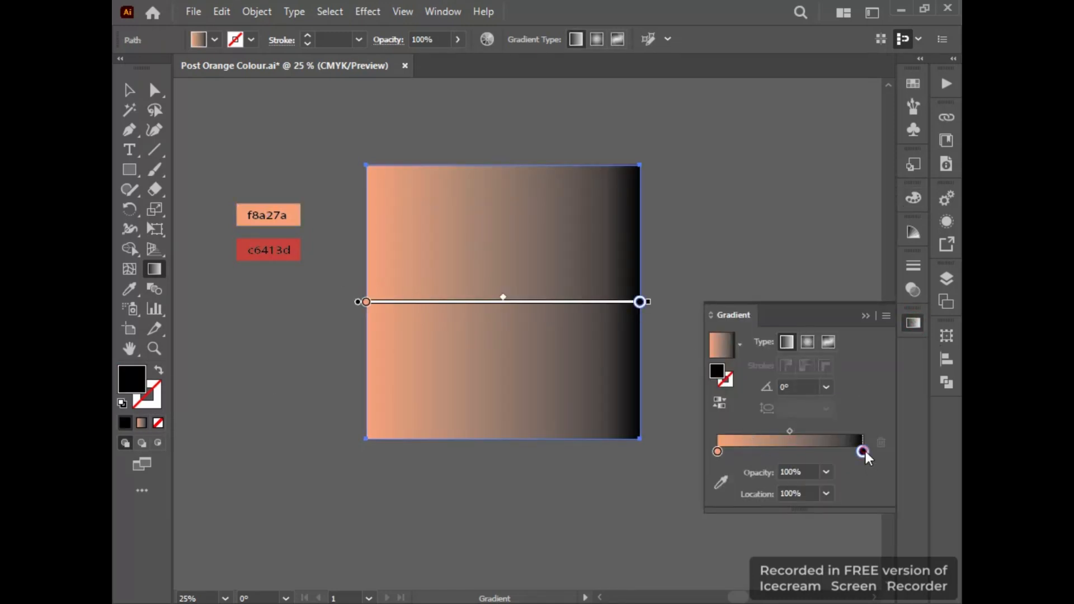
{"action": "double_click", "coordinate": [863, 451]}
{"action": "left_click", "coordinate": [296, 248]}
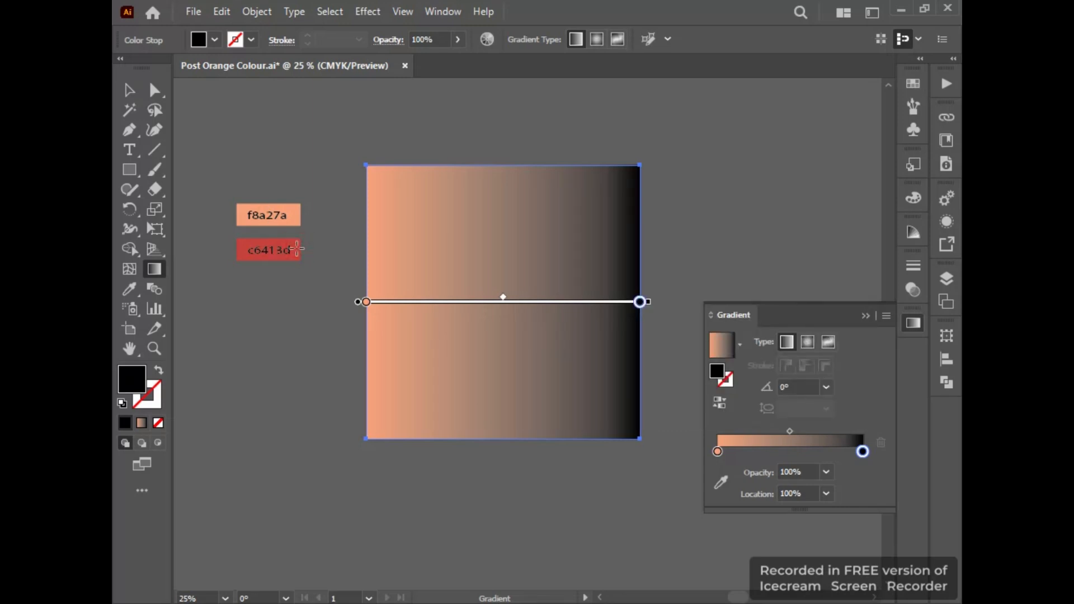
{"action": "left_click", "coordinate": [720, 482]}
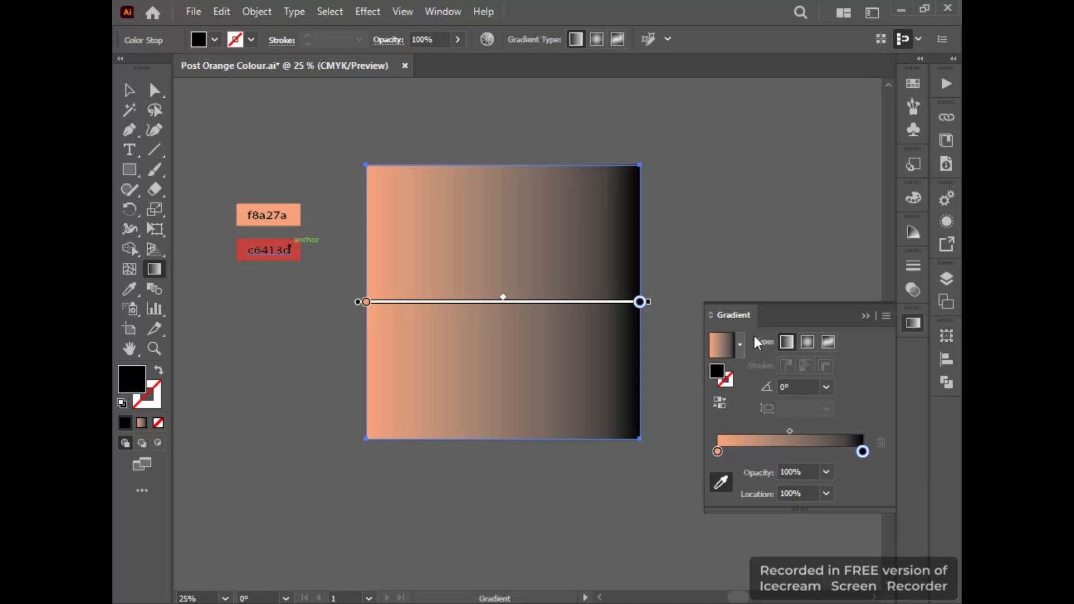
{"action": "left_click", "coordinate": [809, 346]}
{"action": "left_click", "coordinate": [790, 343]}
{"action": "left_click", "coordinate": [881, 316]}
{"action": "left_click", "coordinate": [129, 90]}
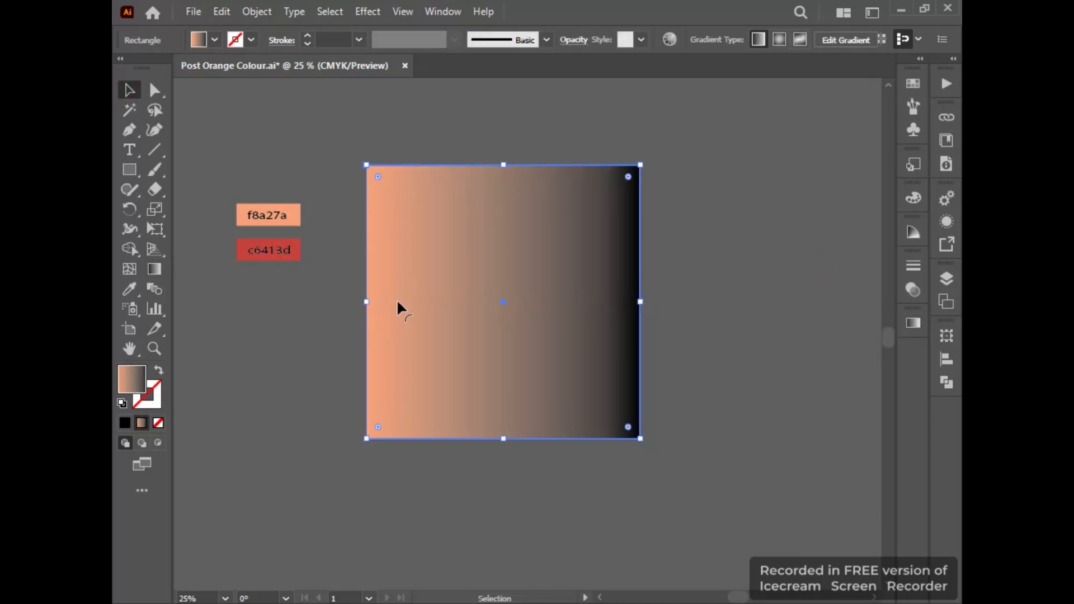
Set the square's gradient end stop to the f8a27a swatch colour and its start stop to the c6413d swatch colour.
{"action": "left_click", "coordinate": [913, 324]}
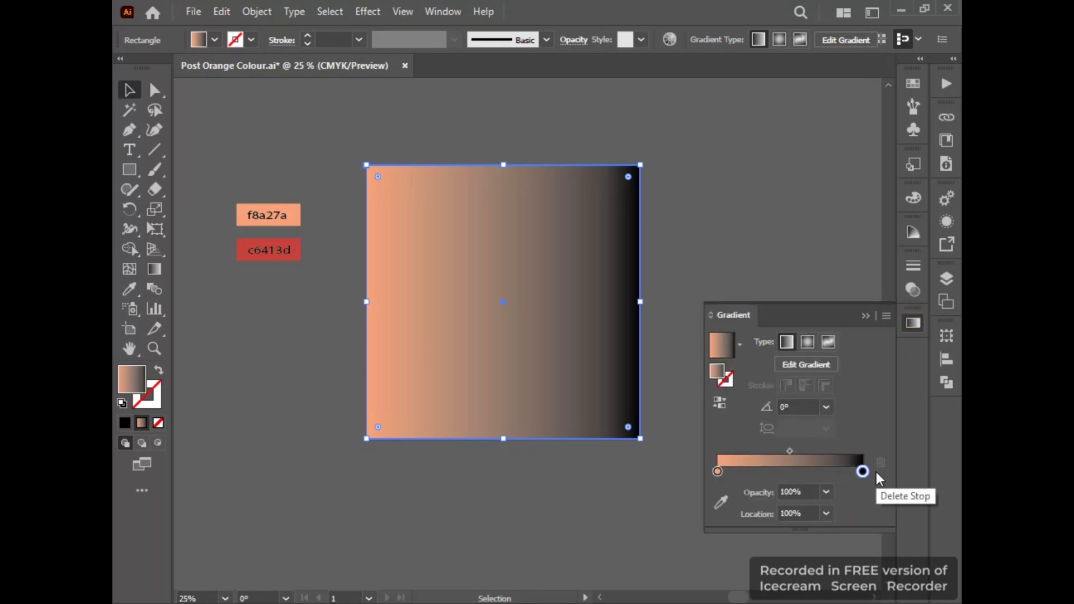
{"action": "left_click", "coordinate": [720, 500]}
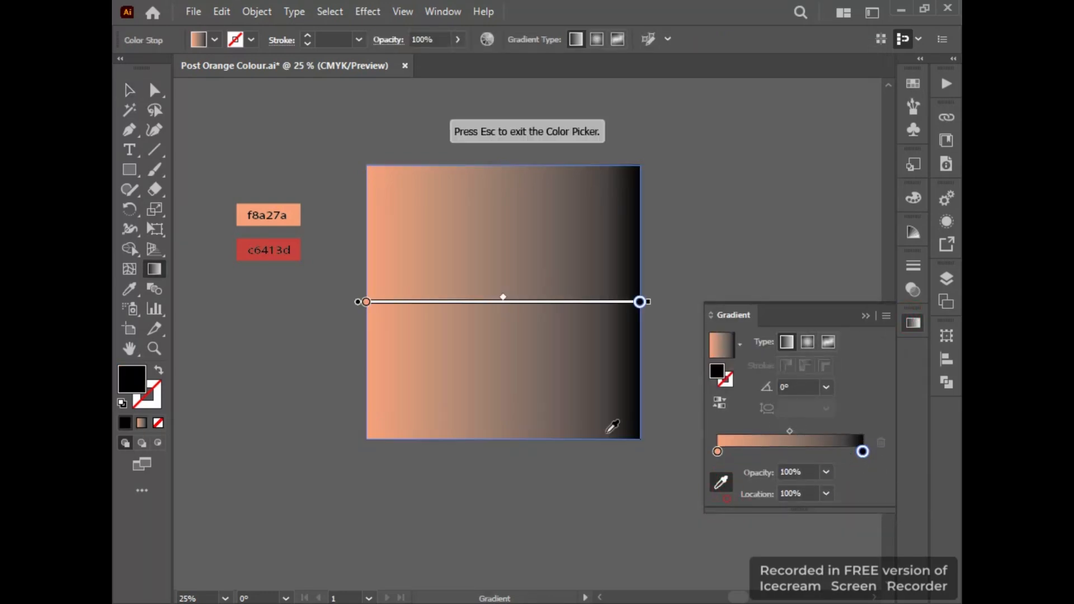
{"action": "left_click", "coordinate": [293, 217]}
{"action": "left_click", "coordinate": [717, 452]}
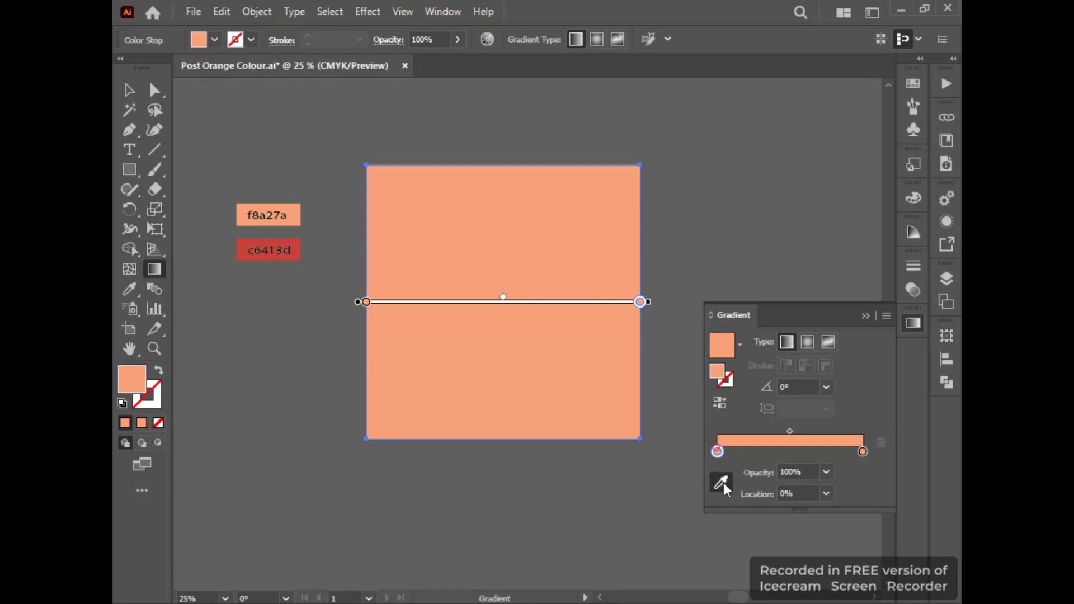
{"action": "left_click", "coordinate": [292, 246]}
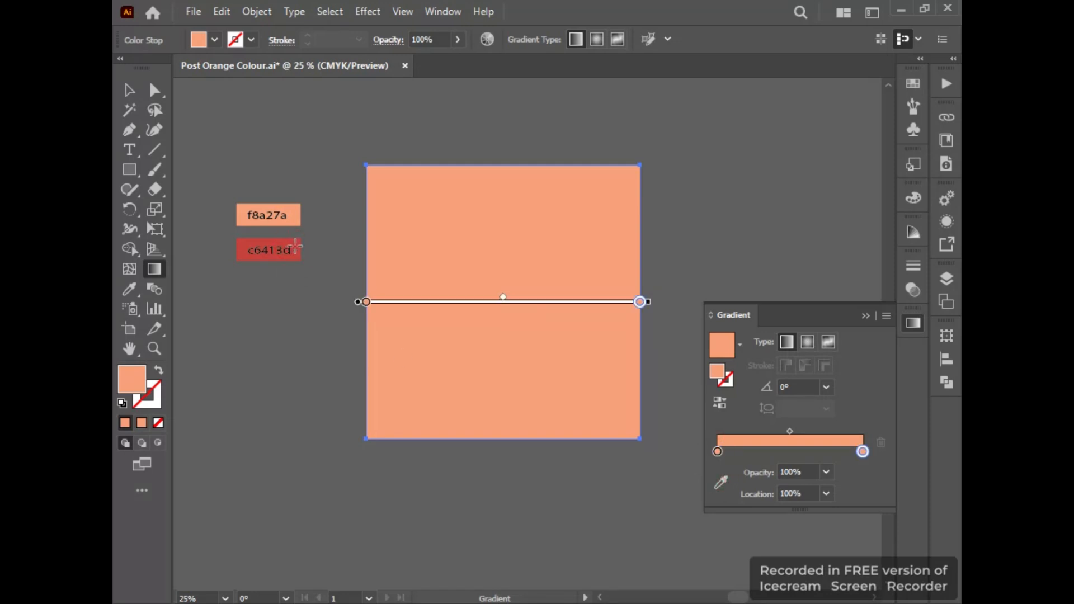
{"action": "left_click", "coordinate": [717, 453]}
{"action": "left_click", "coordinate": [721, 482]}
{"action": "left_click", "coordinate": [296, 244]}
{"action": "key", "text": "Escape"}
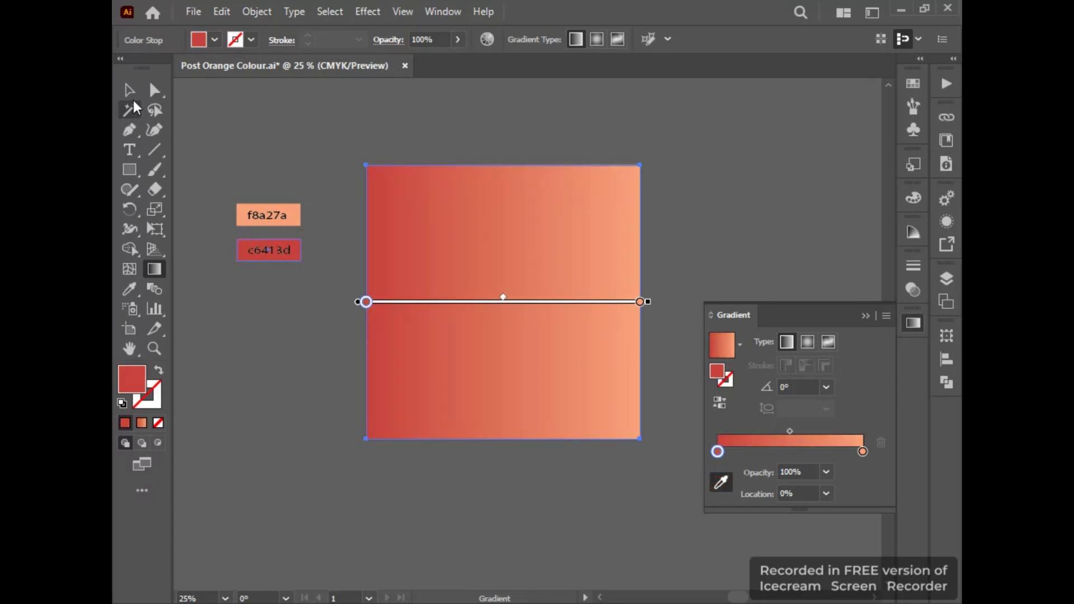
Make the square's gradient radial, reverse it so f8a27a is at the centre, and shift its midpoint to about 62%.
{"action": "left_click", "coordinate": [129, 89]}
{"action": "left_click", "coordinate": [806, 342]}
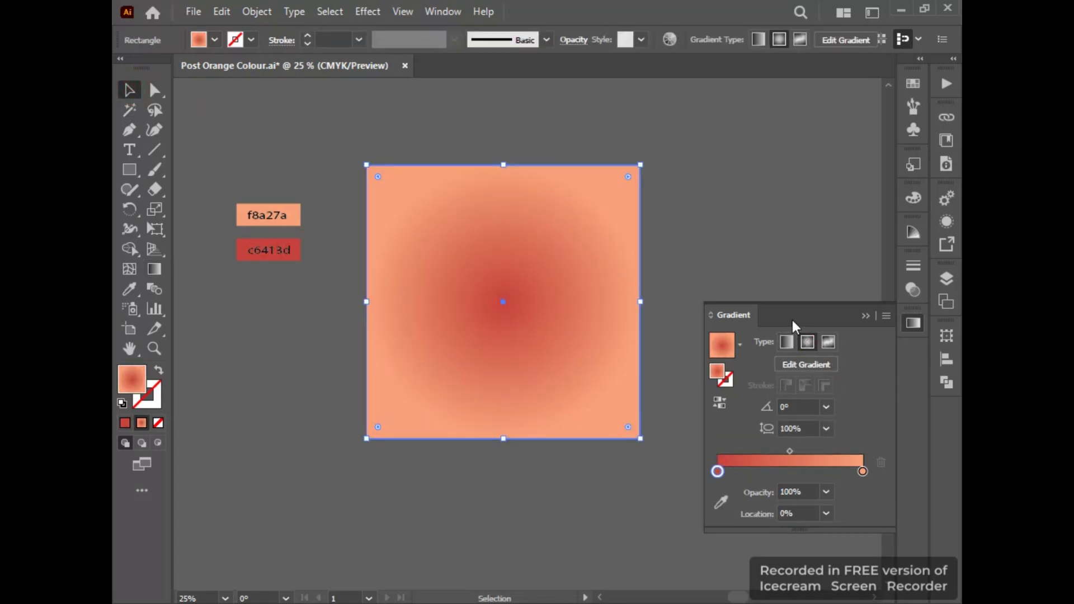
{"action": "left_click", "coordinate": [720, 402]}
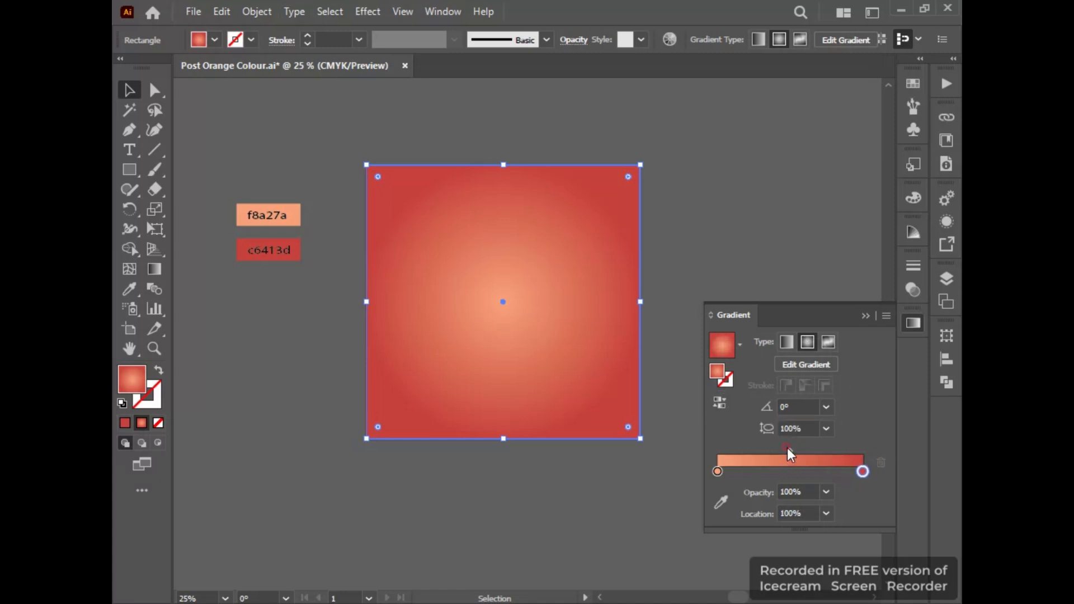
{"action": "left_click_drag", "start_coordinate": [787, 448], "coordinate": [807, 447]}
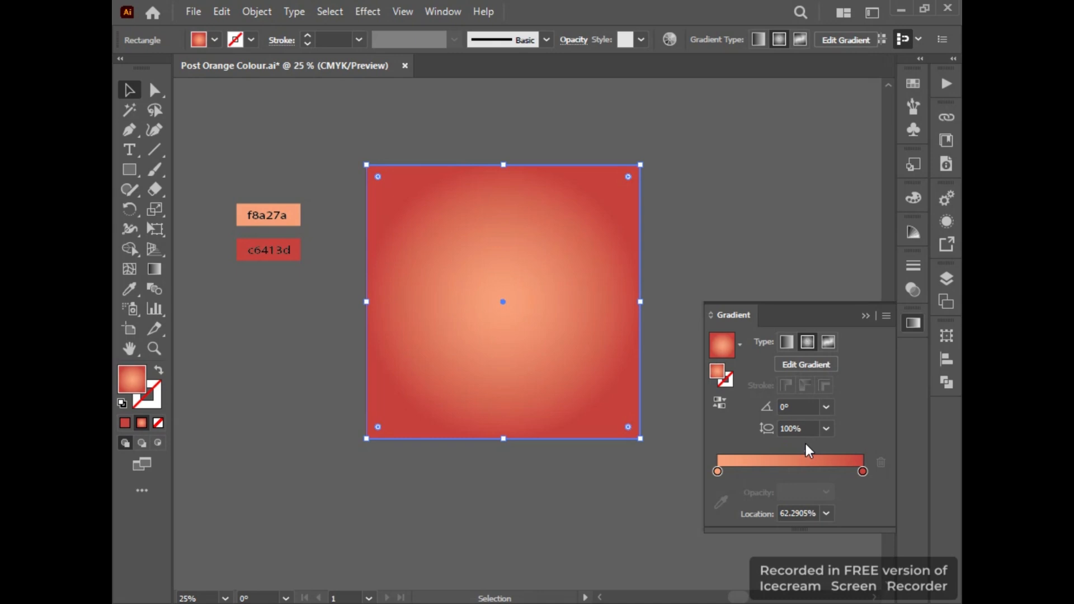
{"action": "left_click", "coordinate": [866, 316]}
{"action": "left_click", "coordinate": [178, 207]}
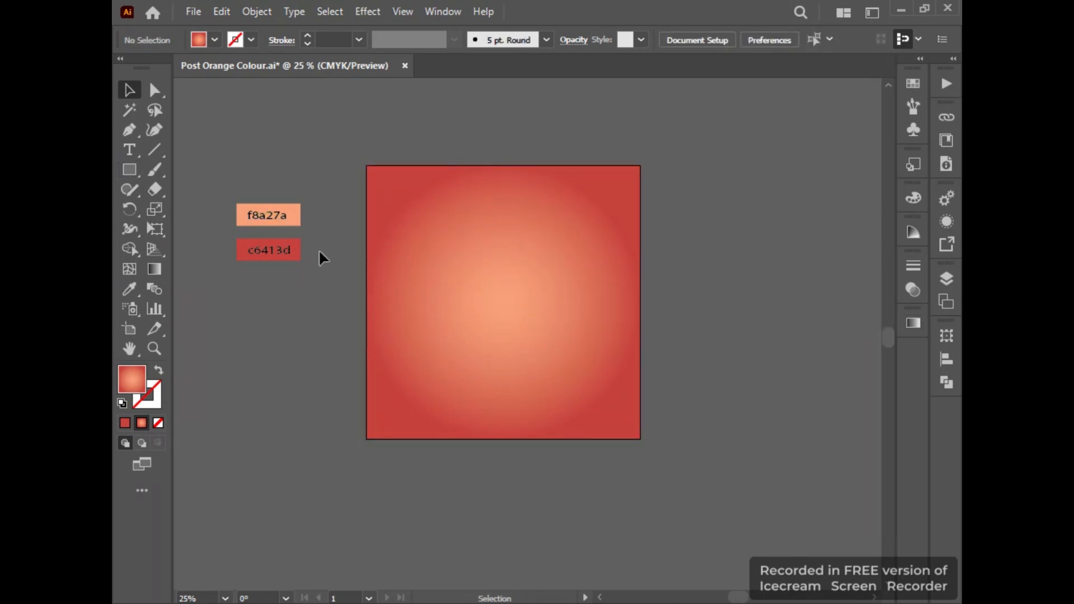
Draw a circle from the square's centre, about two-thirds of the square's width across.
{"action": "left_click", "coordinate": [280, 251]}
{"action": "left_click", "coordinate": [277, 159]}
{"action": "left_click", "coordinate": [136, 163]}
{"action": "left_click", "coordinate": [203, 206]}
{"action": "left_click_drag", "start_coordinate": [502, 302], "coordinate": [597, 395]}
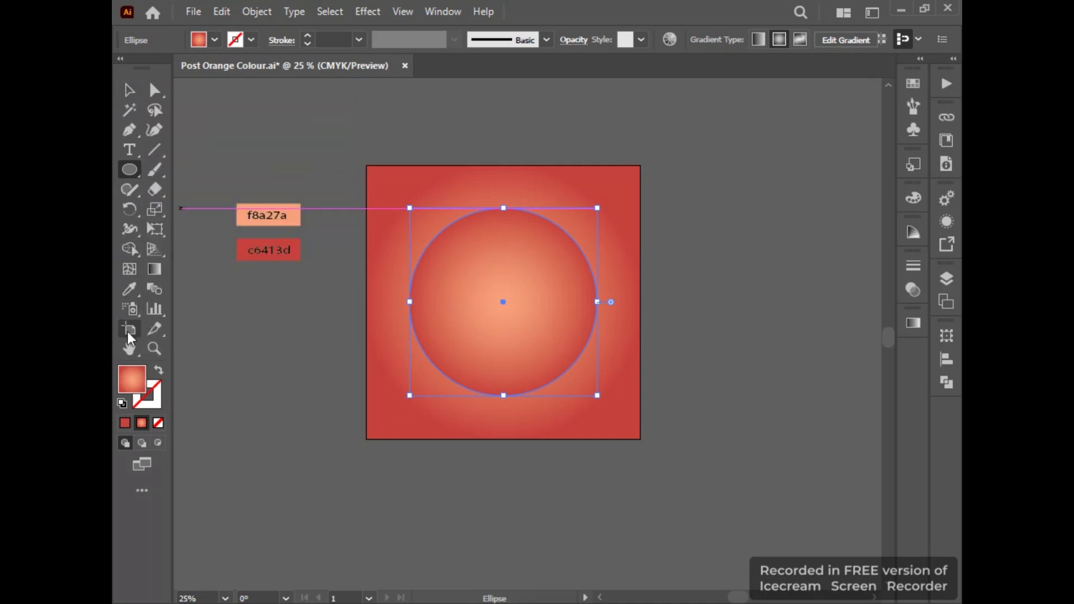
Fill the circle with the solid colour sampled from the c6413d swatch and deselect it.
{"action": "left_click", "coordinate": [130, 289]}
{"action": "left_click", "coordinate": [298, 246]}
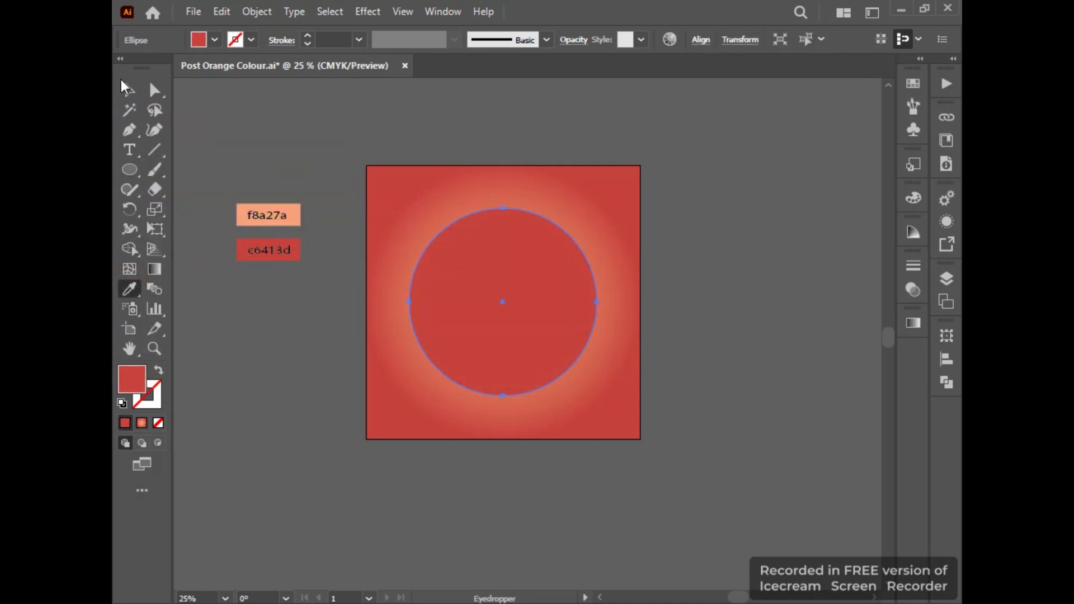
{"action": "left_click", "coordinate": [128, 90]}
{"action": "left_click", "coordinate": [197, 86]}
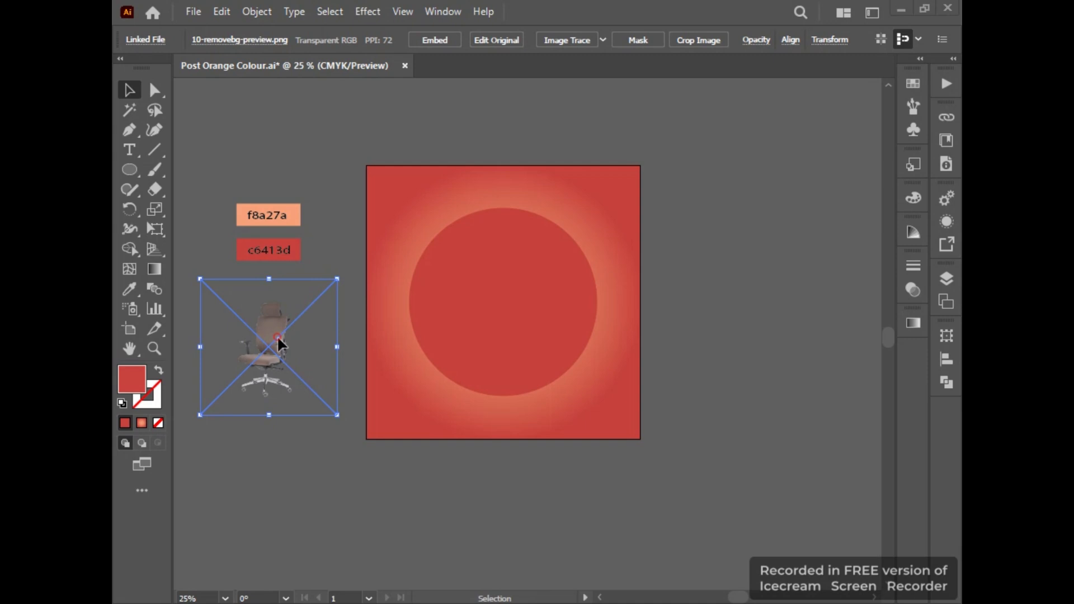
Move the office chair image onto the middle of the circle and deselect it.
{"action": "left_click_drag", "start_coordinate": [277, 335], "coordinate": [510, 284]}
{"action": "left_click", "coordinate": [335, 190]}
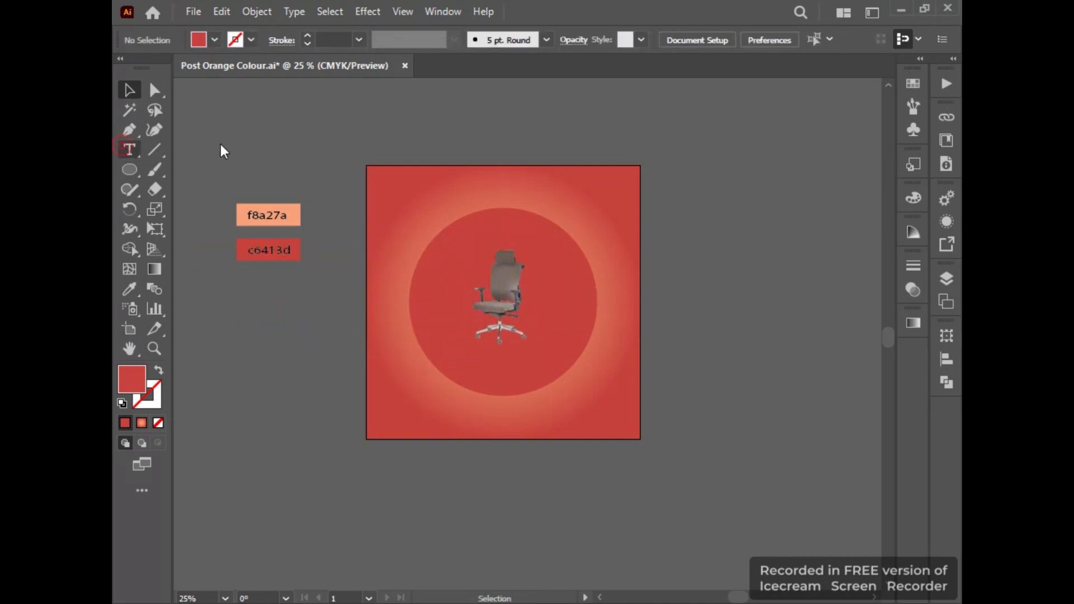
{"action": "left_click", "coordinate": [130, 92]}
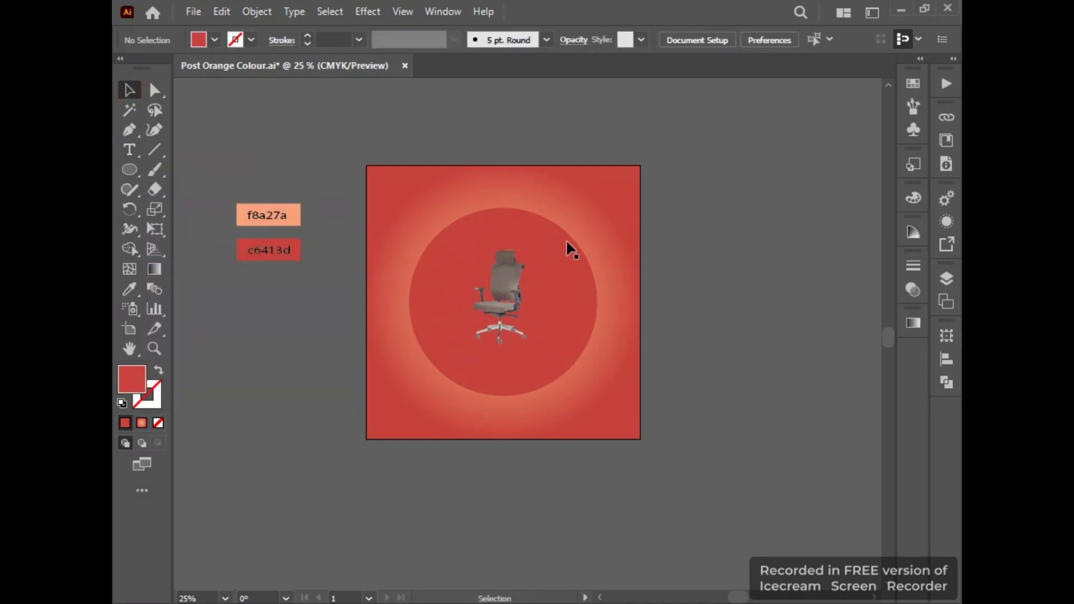
Apply a Feather effect with an 8 pt radius to the red circle behind the chair.
{"action": "left_click", "coordinate": [530, 210]}
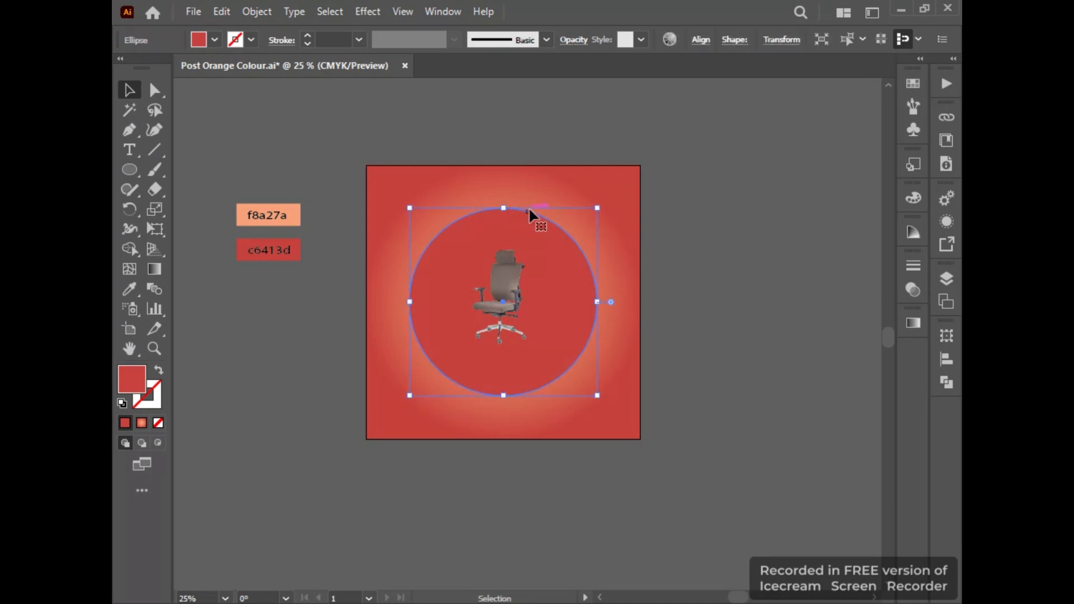
{"action": "left_click", "coordinate": [370, 11]}
{"action": "mouse_move", "coordinate": [428, 216]}
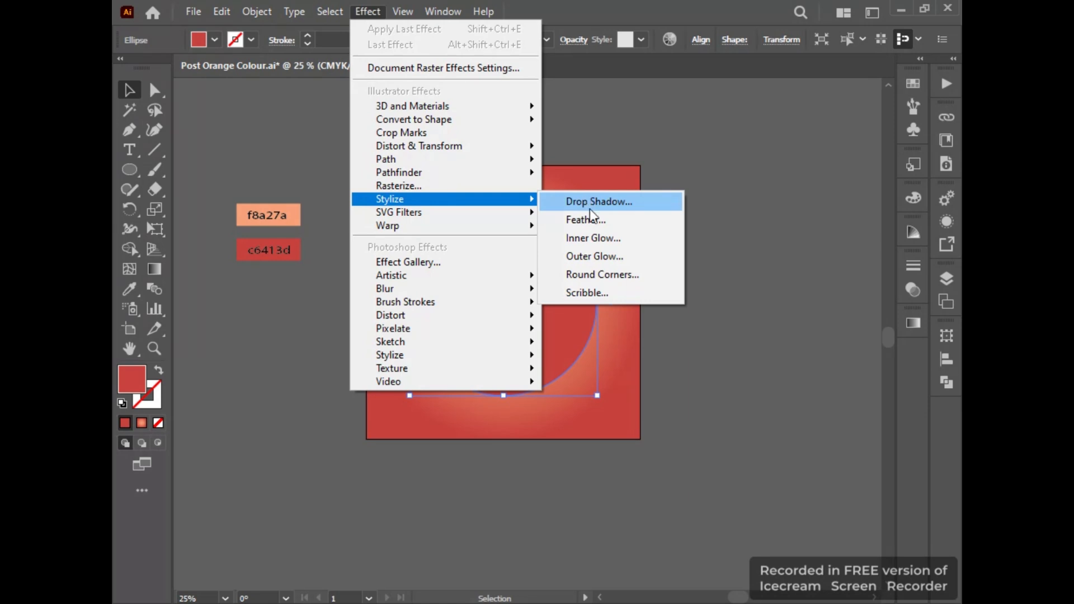
{"action": "left_click", "coordinate": [585, 220]}
{"action": "left_click_drag", "start_coordinate": [557, 247], "coordinate": [734, 231]}
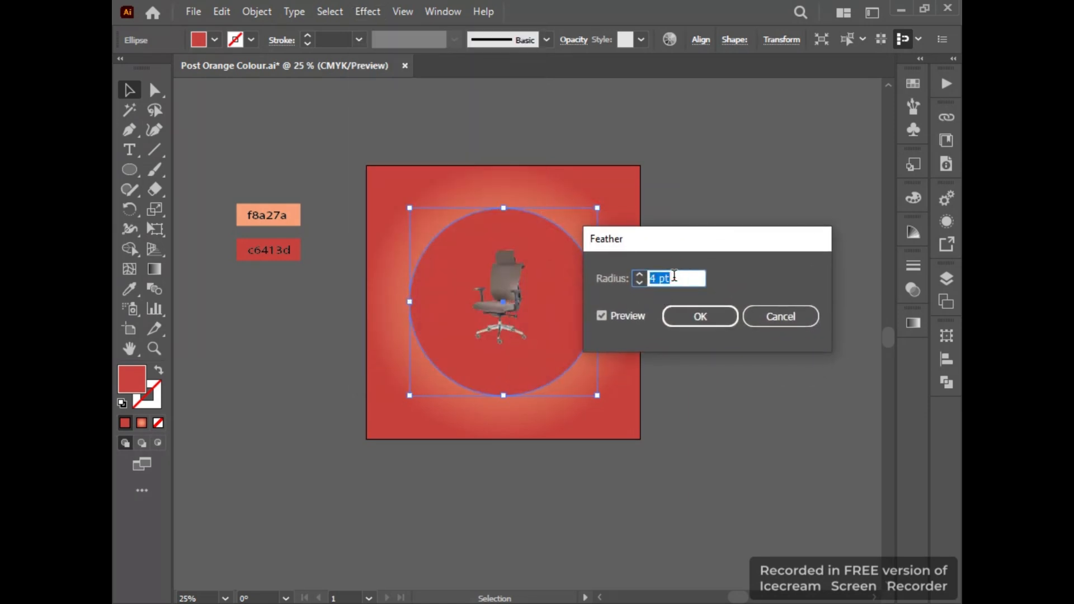
{"action": "scroll", "coordinate": [673, 278], "scroll_direction": "up", "scroll_amount": 16}
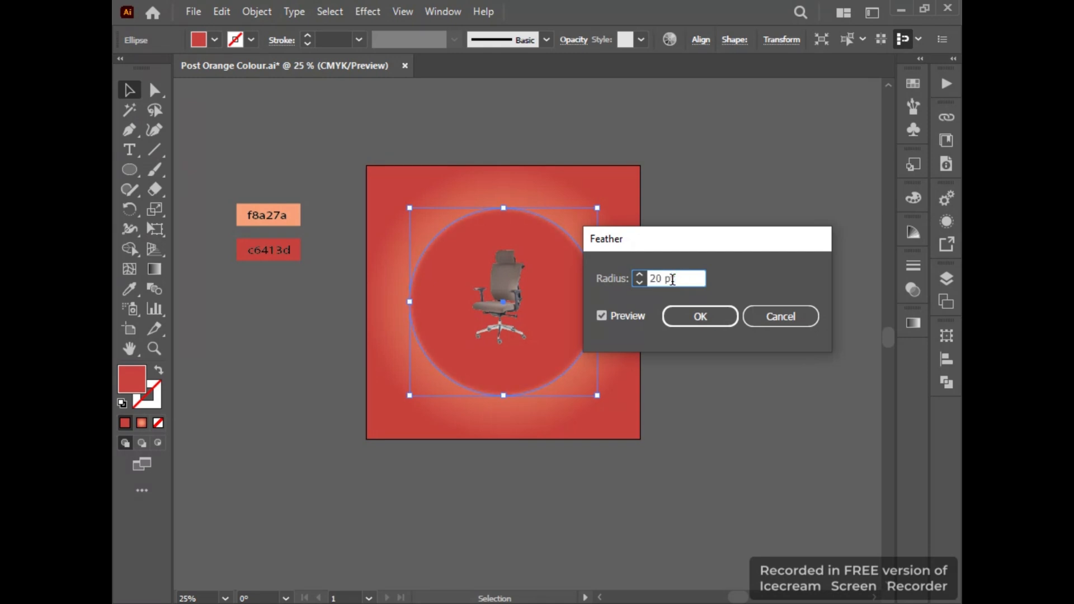
{"action": "scroll", "coordinate": [672, 279], "scroll_direction": "down", "scroll_amount": 13}
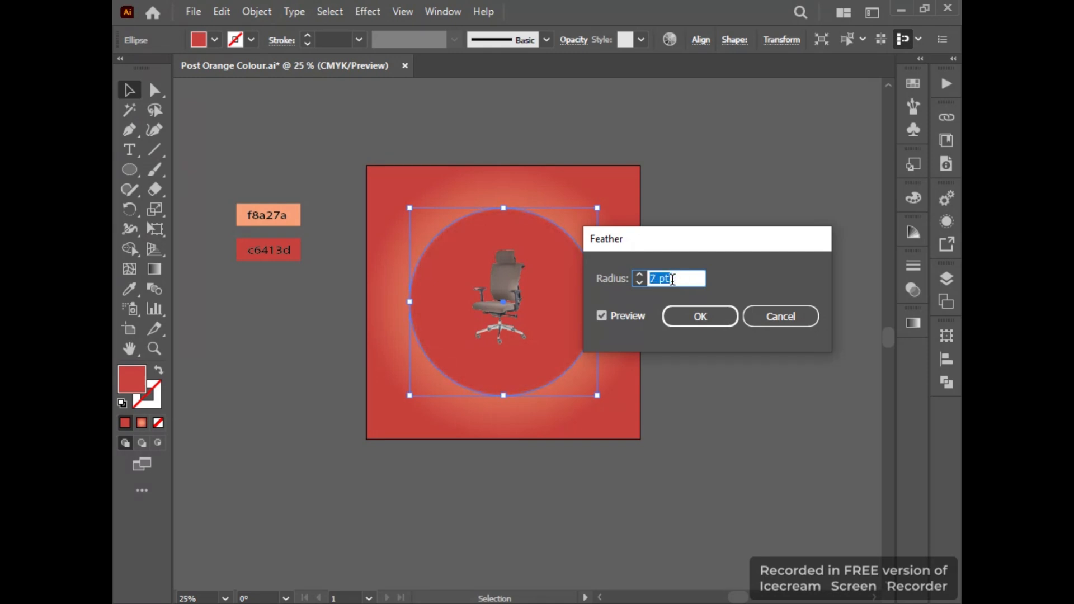
{"action": "left_click", "coordinate": [701, 317]}
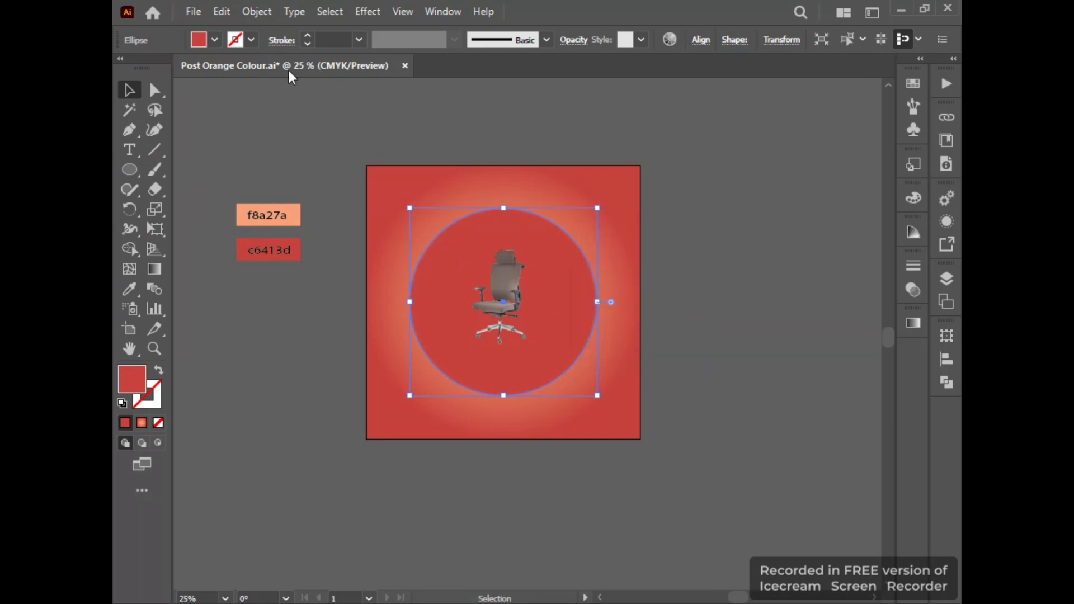
Start a Drop Shadow effect on the red circle and set its opacity to 40%.
{"action": "left_click", "coordinate": [369, 12]}
{"action": "mouse_move", "coordinate": [465, 201]}
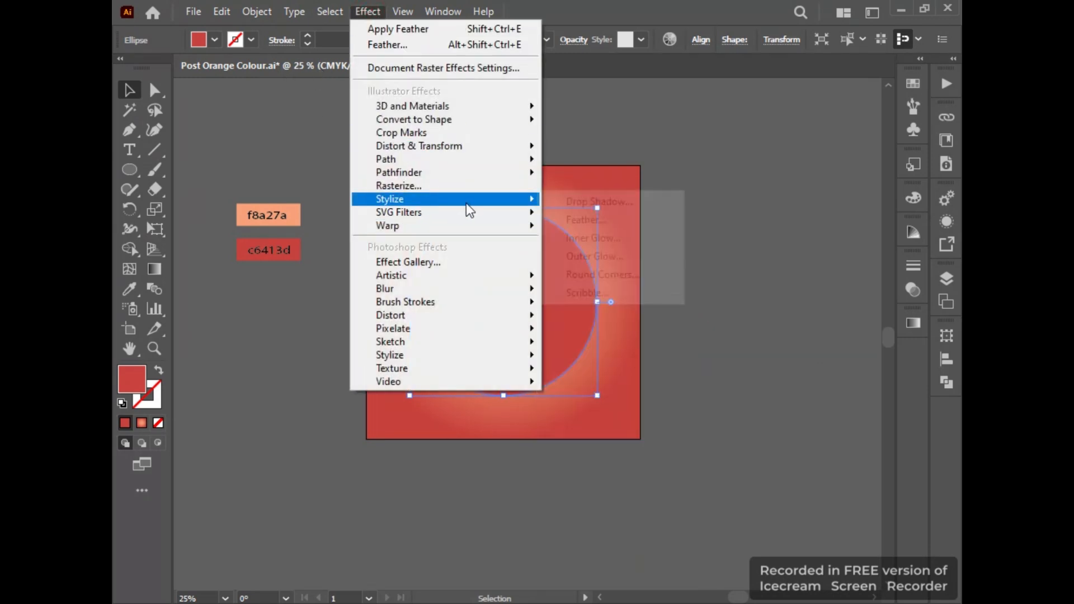
{"action": "left_click", "coordinate": [575, 205]}
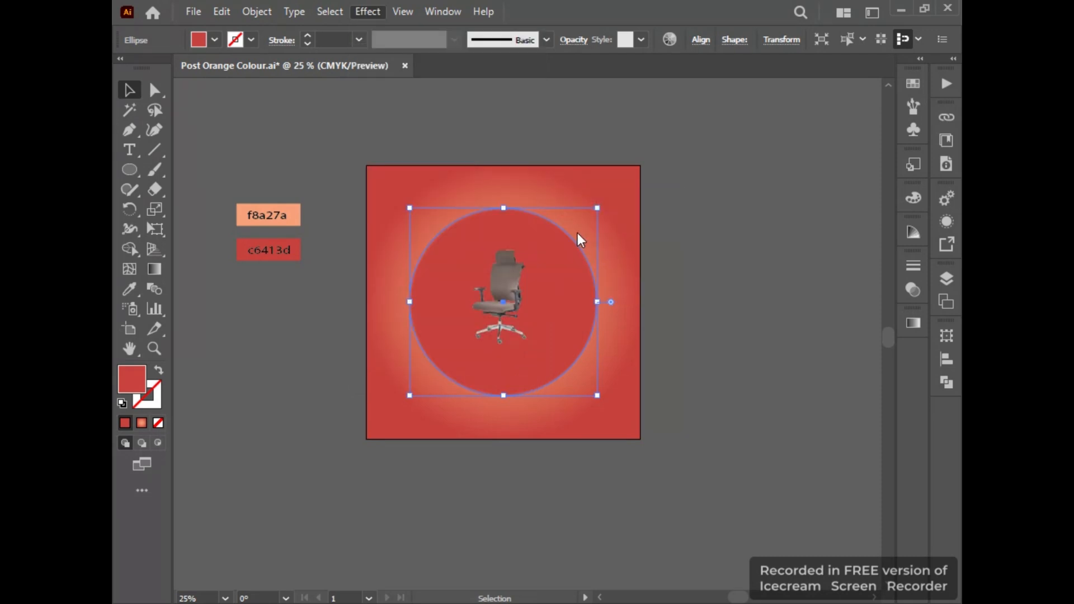
{"action": "left_click_drag", "start_coordinate": [439, 203], "coordinate": [789, 201]}
{"action": "left_click", "coordinate": [718, 253]}
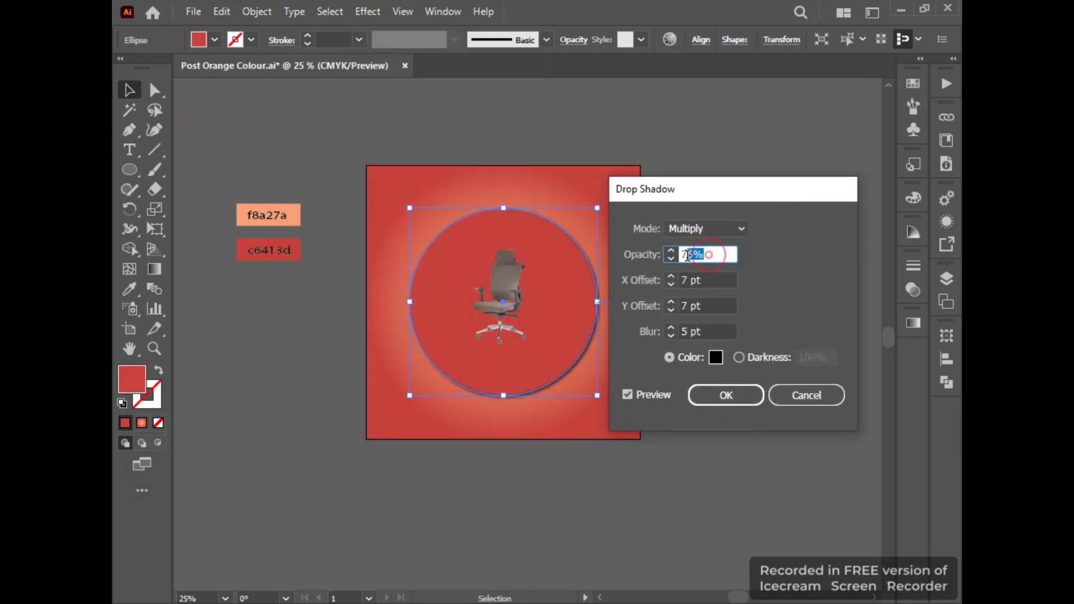
{"action": "key", "text": "Down"}
{"action": "type", "text": "62%"}
{"action": "key", "text": "Down"}
{"action": "key", "text": "Down"}
{"action": "key", "text": "Down"}
{"action": "key", "text": "Down"}
{"action": "key", "text": "Down"}
{"action": "key", "text": "Down"}
{"action": "key", "text": "Down"}
{"action": "type", "text": "47%"}
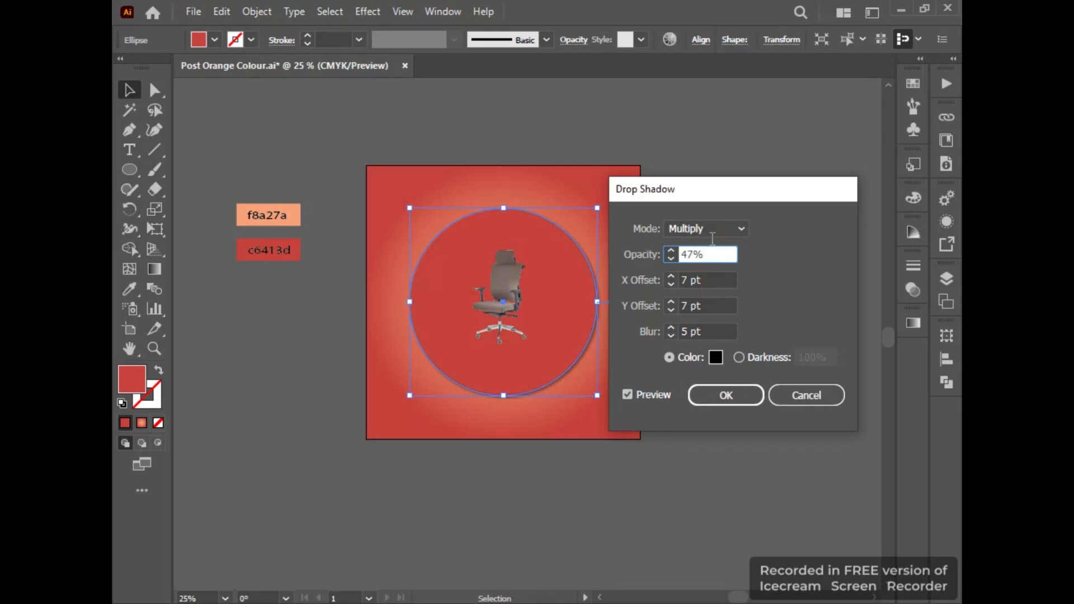
{"action": "key", "text": "Down"}
{"action": "key", "text": "Down"}
{"action": "key", "text": "Down"}
{"action": "key", "text": "Down"}
{"action": "key", "text": "Down"}
{"action": "key", "text": "Down"}
{"action": "key", "text": "Down"}
Set the circle's shadow to Overlay mode with a 2 pt blur, apply it and deselect the circle.
{"action": "left_click", "coordinate": [712, 231]}
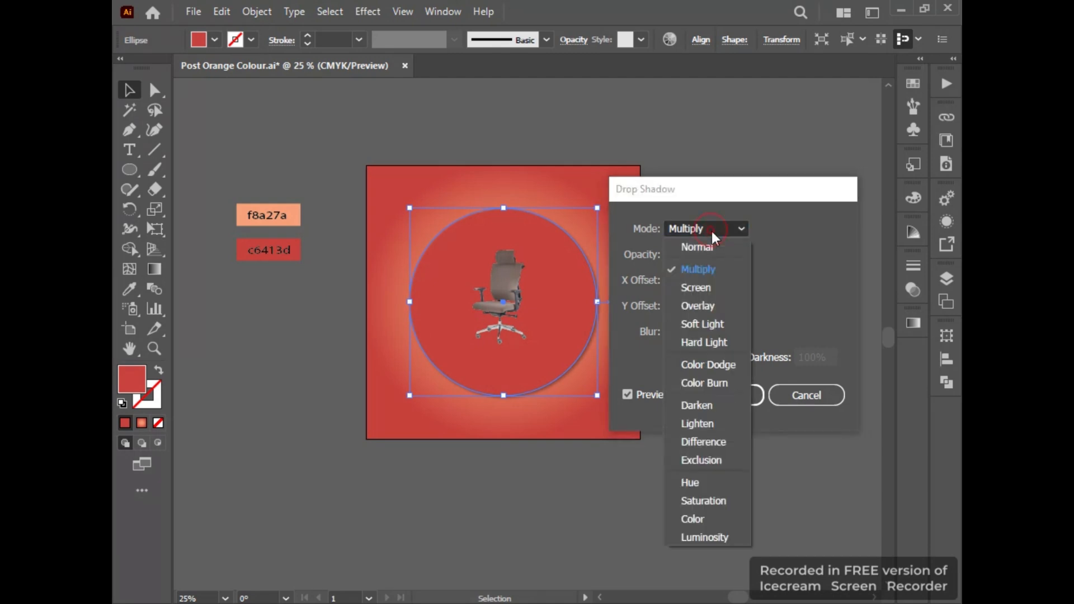
{"action": "left_click", "coordinate": [696, 310]}
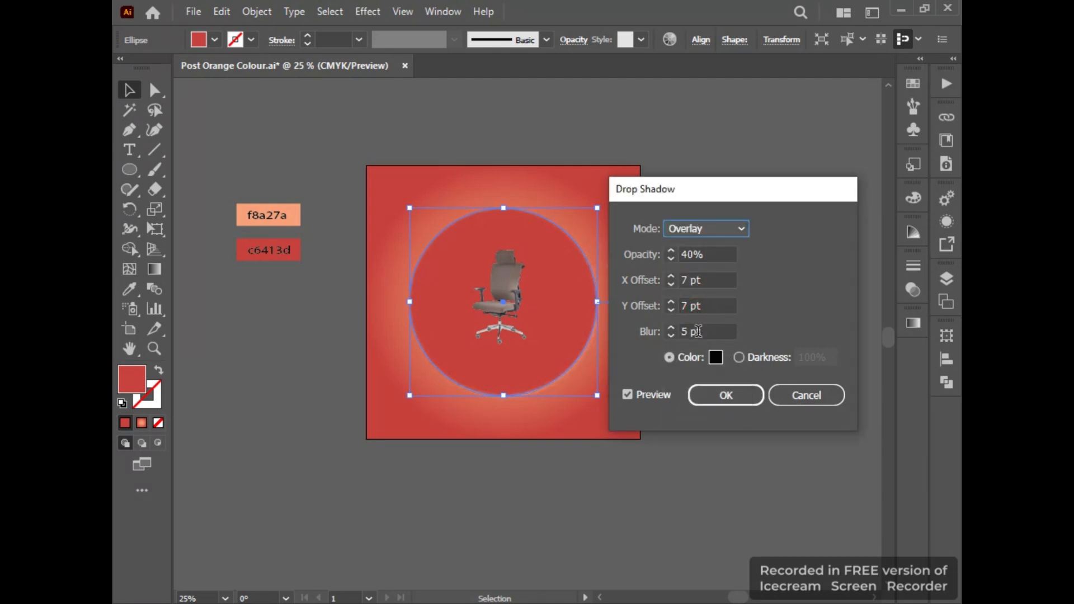
{"action": "left_click", "coordinate": [708, 331]}
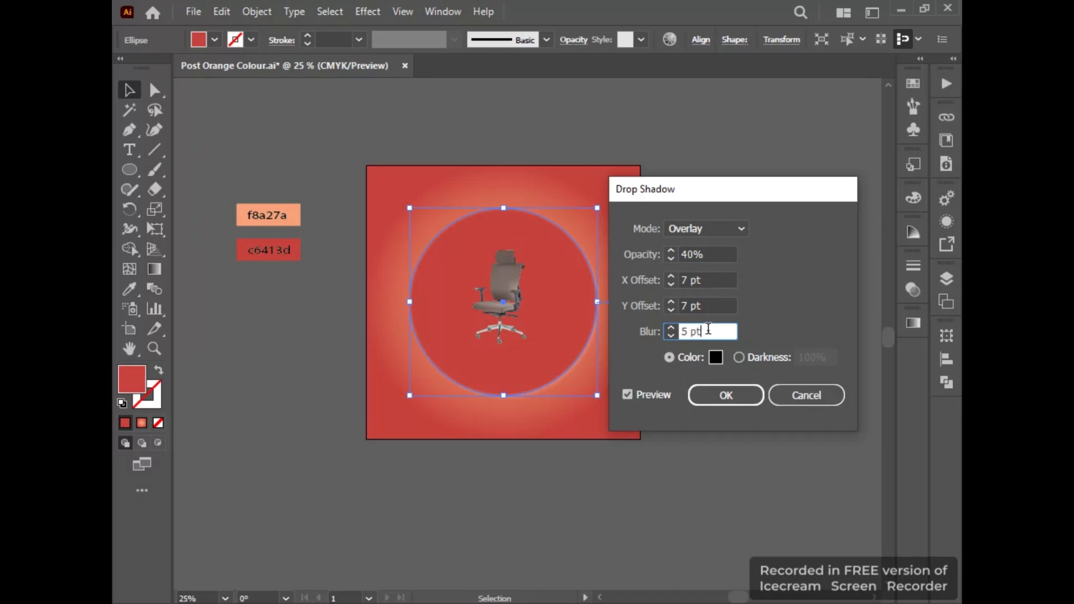
{"action": "key", "text": "Up"}
{"action": "left_click", "coordinate": [731, 395]}
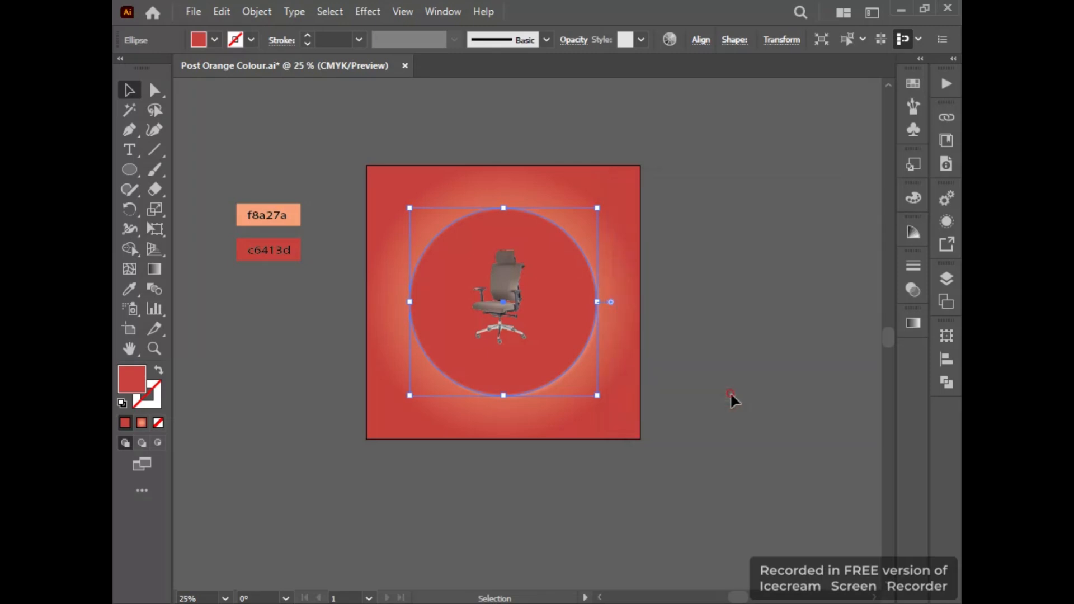
{"action": "left_click", "coordinate": [224, 100]}
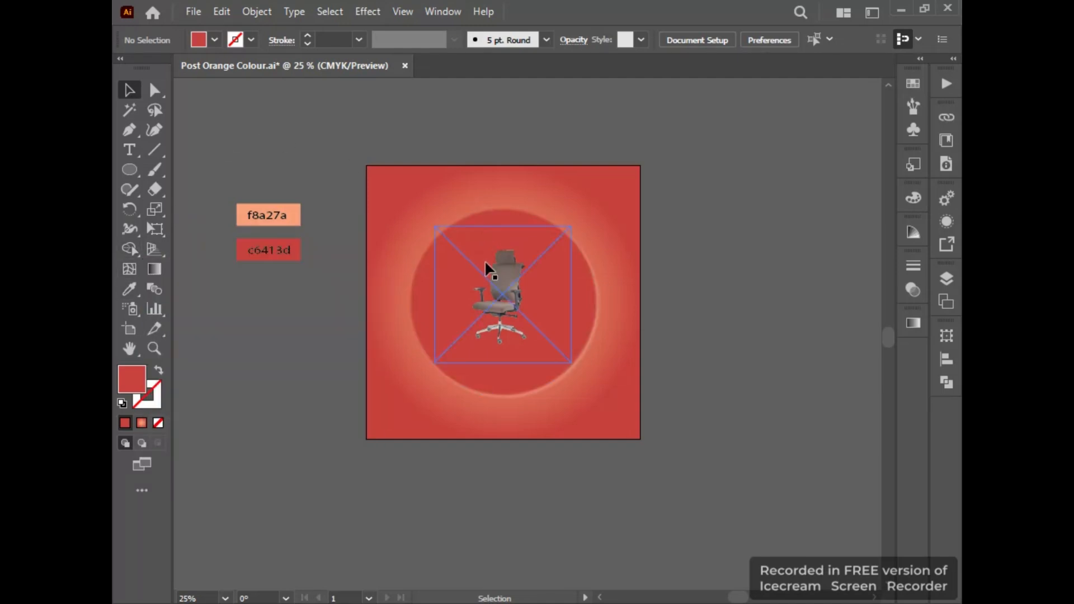
Enlarge the office chair image from its centre to about one and a half times its size, and deselect it.
{"action": "left_click", "coordinate": [487, 269]}
{"action": "left_click_drag", "start_coordinate": [574, 362], "coordinate": [608, 398]}
{"action": "left_click", "coordinate": [720, 350]}
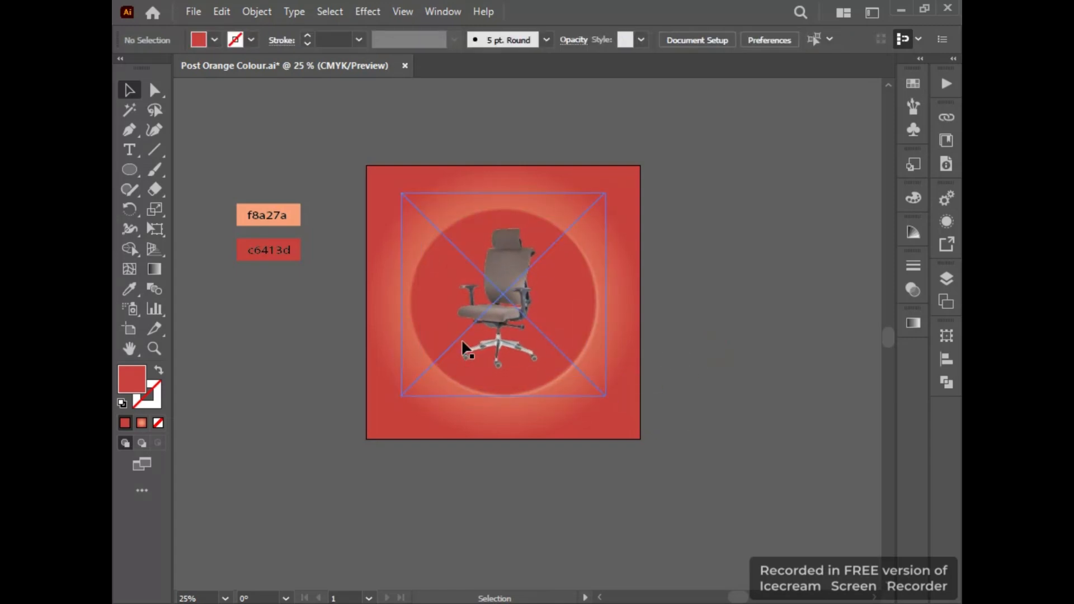
Add the text "Executive", enlarge it to about half the square's width and place it just above the square.
{"action": "key", "text": "t"}
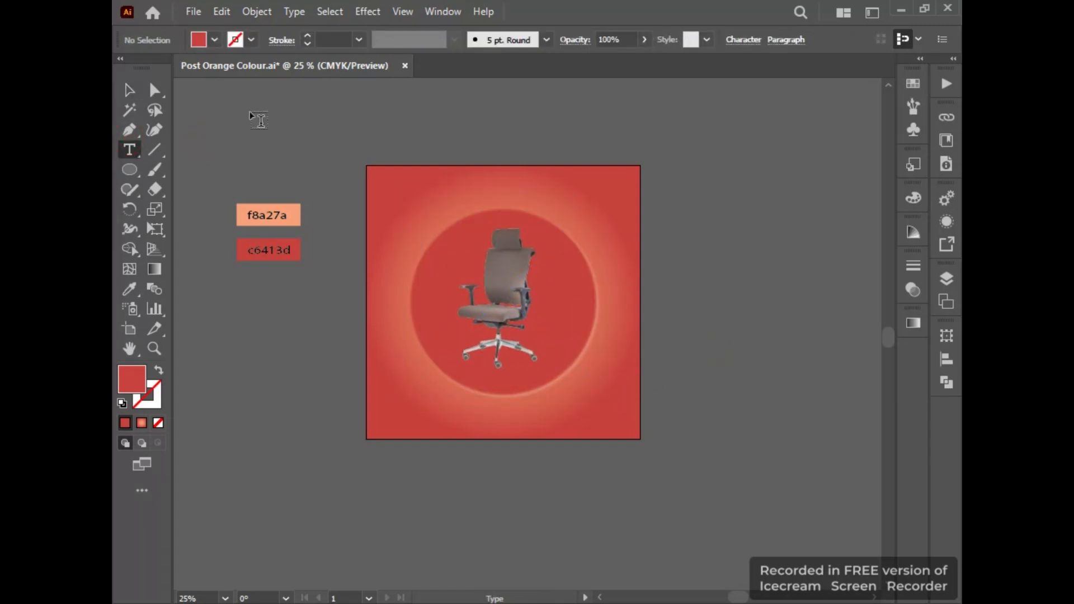
{"action": "left_click", "coordinate": [259, 118]}
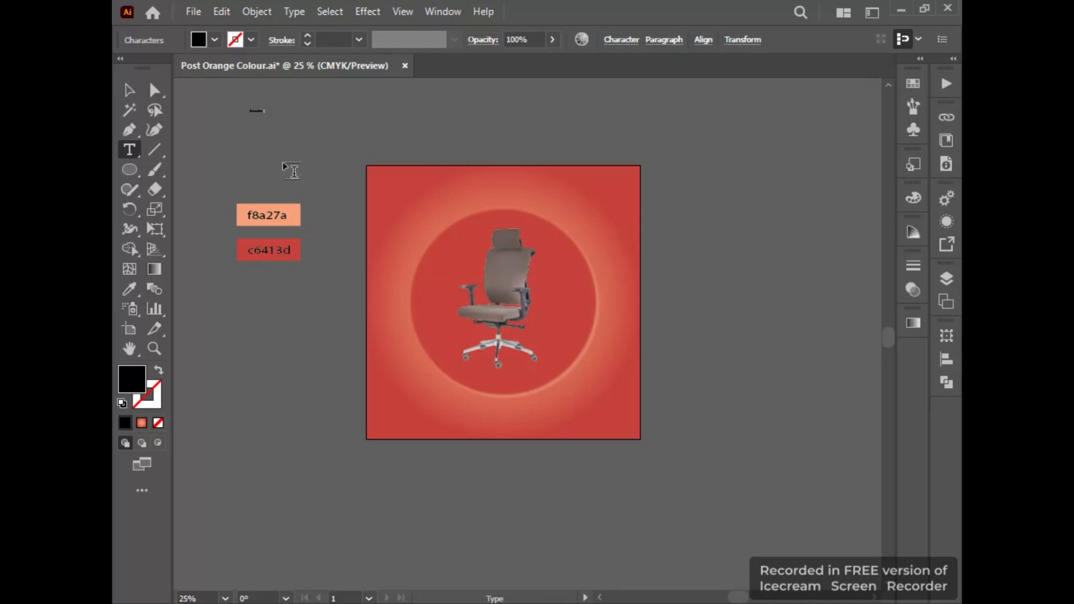
{"action": "key", "text": "Escape"}
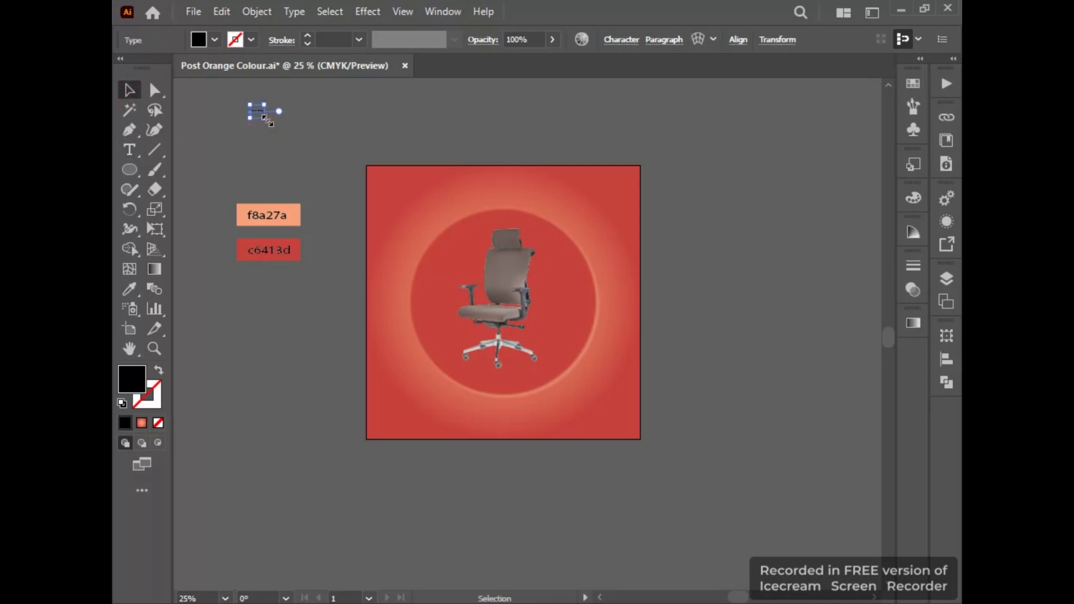
{"action": "left_click_drag", "start_coordinate": [266, 119], "coordinate": [355, 171]}
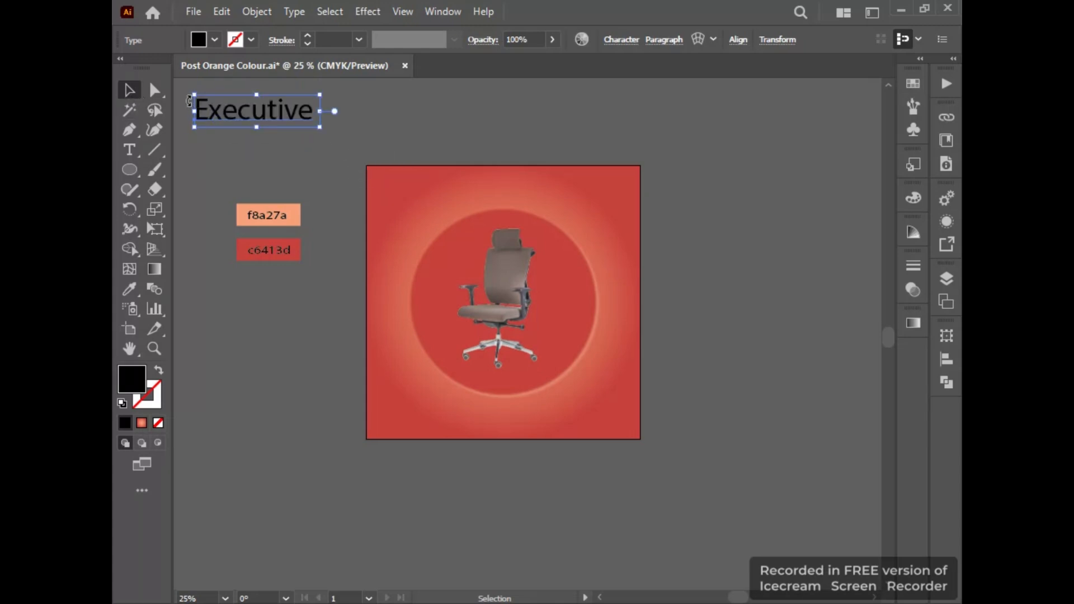
{"action": "left_click_drag", "start_coordinate": [287, 104], "coordinate": [519, 127]}
{"action": "left_click", "coordinate": [516, 147]}
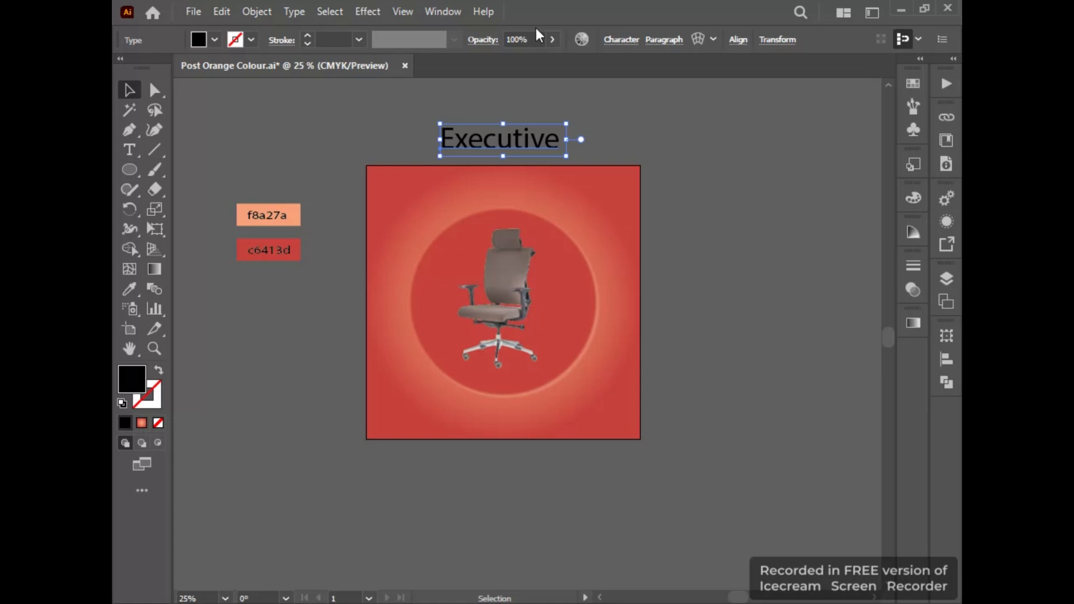
Set the "Executive" text in Badcats Regular and move it onto the square's upper edge, centred.
{"action": "left_click", "coordinate": [622, 39]}
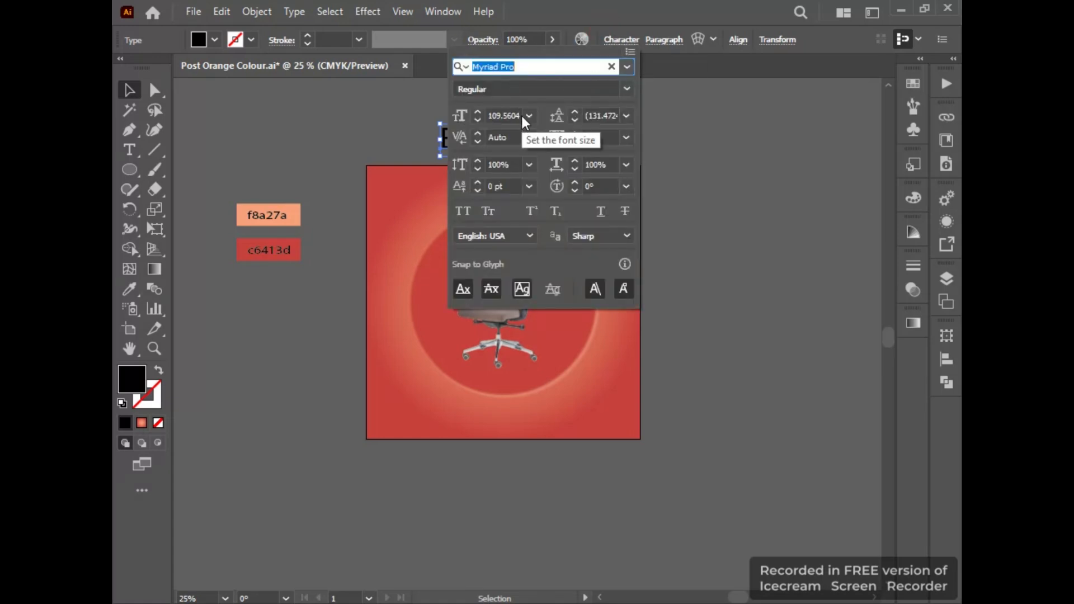
{"action": "type", "text": "Badcat"}
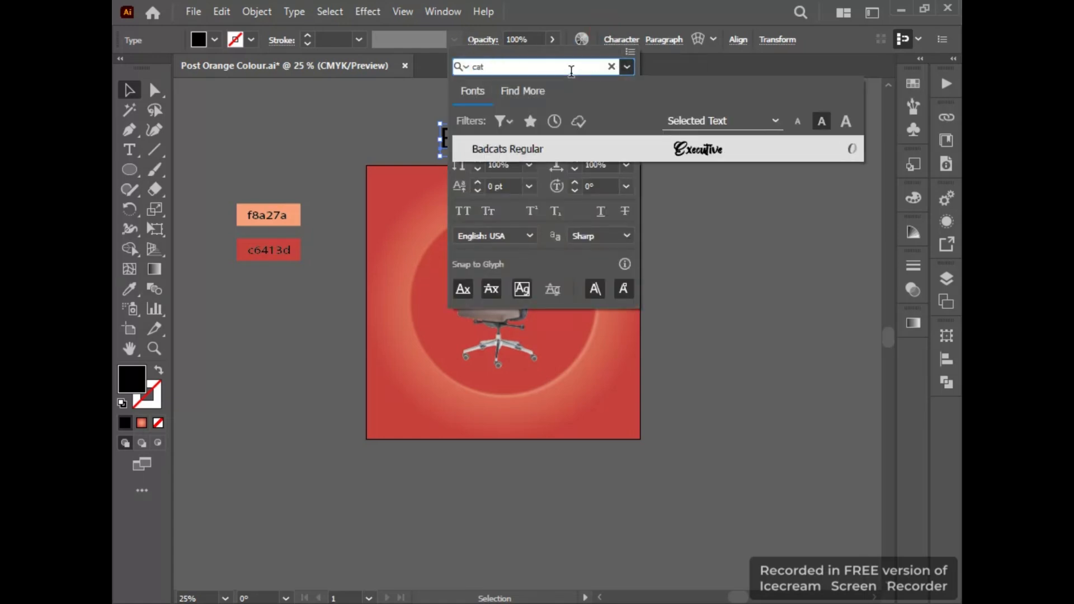
{"action": "left_click", "coordinate": [567, 149]}
{"action": "left_click", "coordinate": [724, 147]}
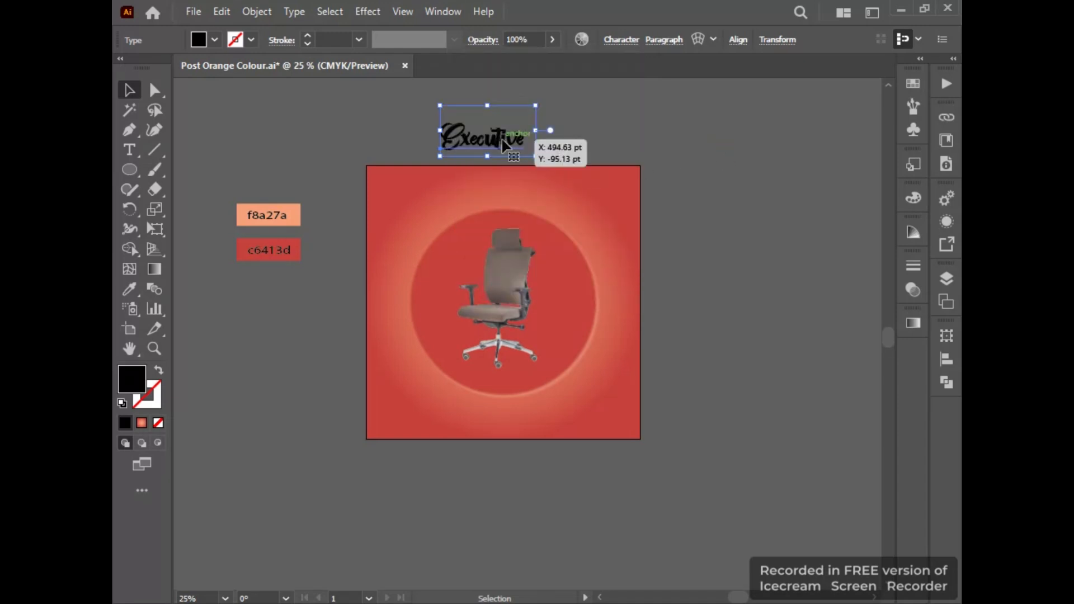
{"action": "left_click_drag", "start_coordinate": [512, 138], "coordinate": [528, 177]}
{"action": "left_click", "coordinate": [364, 137]}
Add the text "Furnitures", enlarge it and place it above the colour swatches beside the square.
{"action": "left_click", "coordinate": [129, 150]}
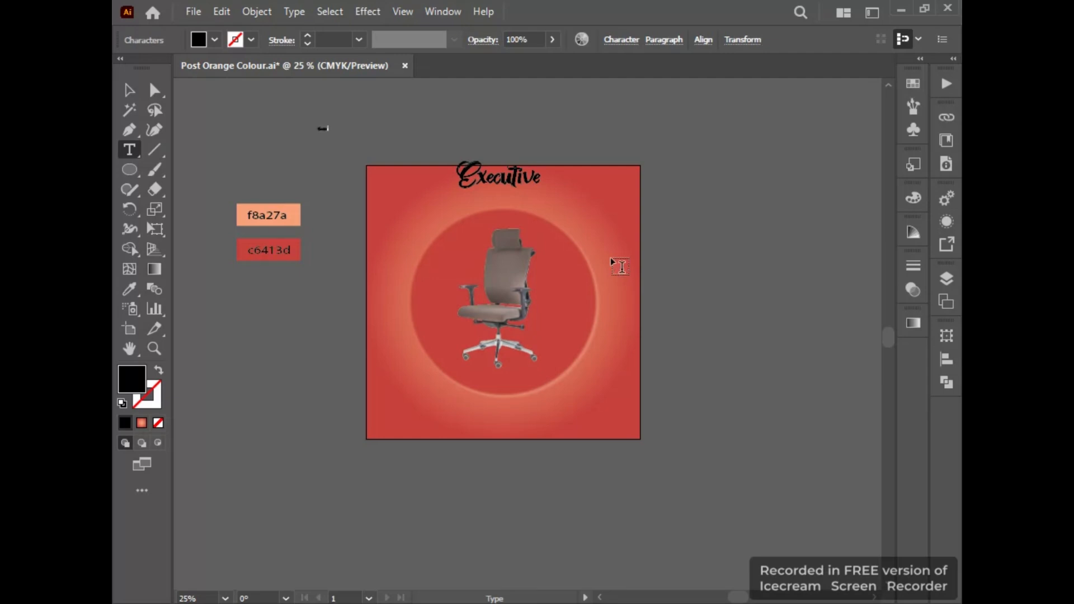
{"action": "left_click", "coordinate": [129, 89]}
{"action": "left_click", "coordinate": [323, 128]}
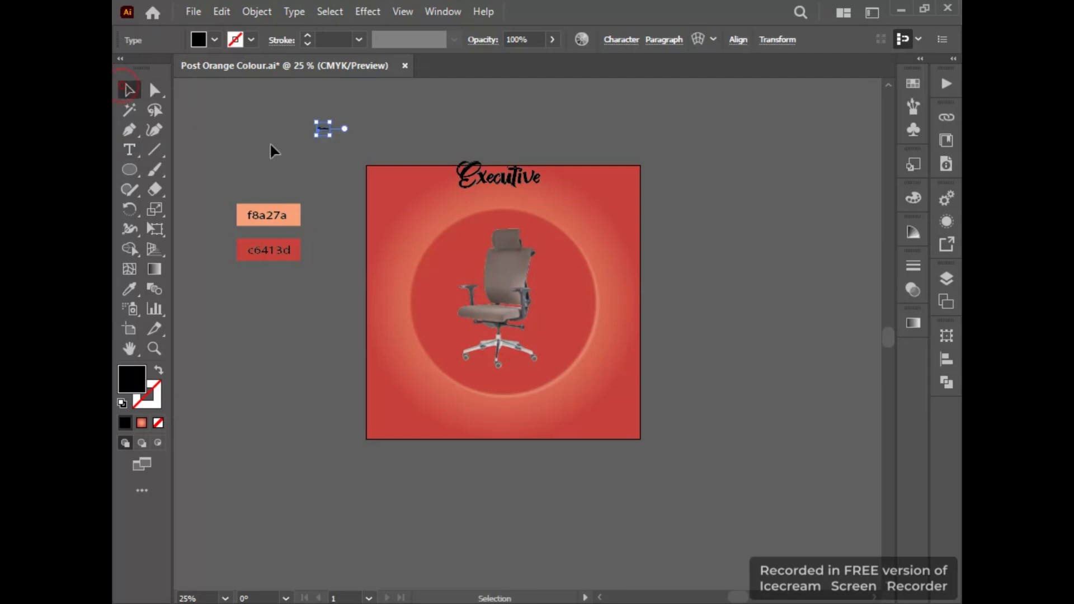
{"action": "left_click_drag", "start_coordinate": [334, 139], "coordinate": [405, 190]}
{"action": "left_click_drag", "start_coordinate": [374, 146], "coordinate": [325, 173]}
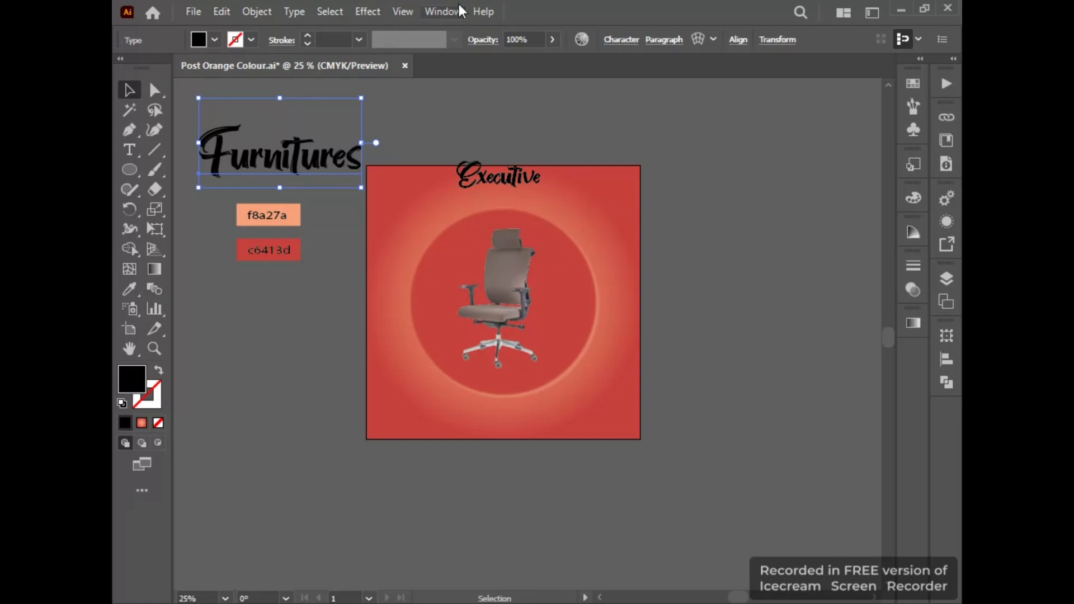
Change the "Furnitures" text to Arial Black and scale it down to about two-thirds of the square's width.
{"action": "left_click", "coordinate": [620, 40]}
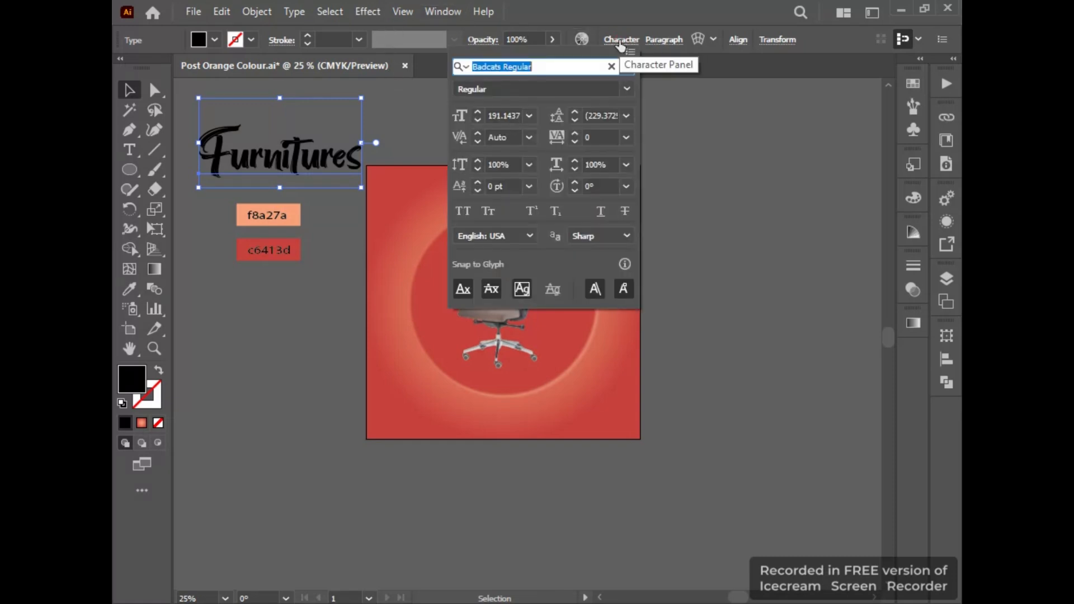
{"action": "left_click", "coordinate": [627, 67]}
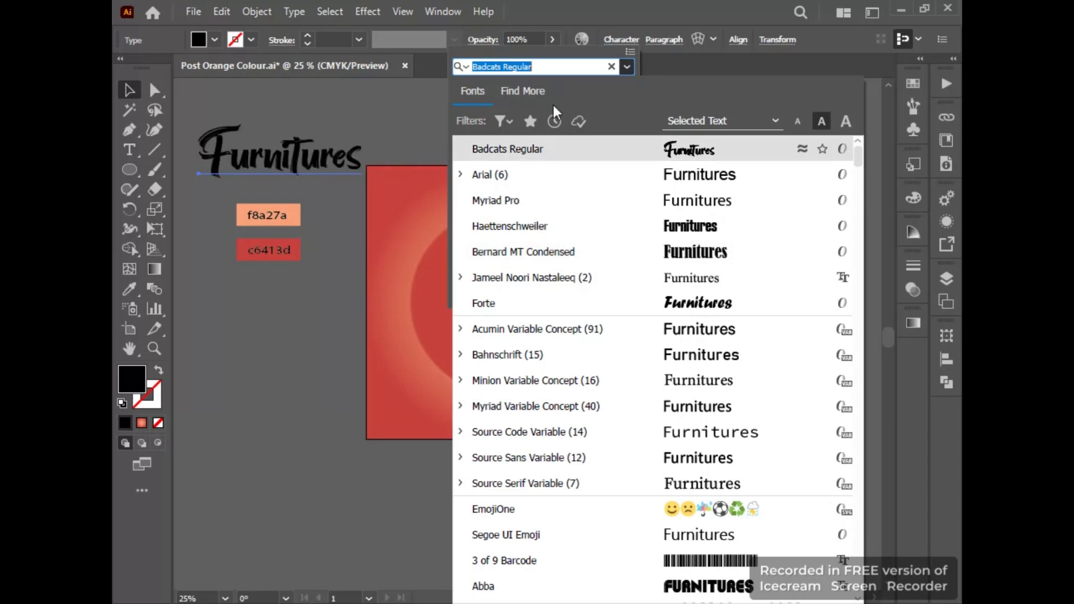
{"action": "type", "text": "aria"}
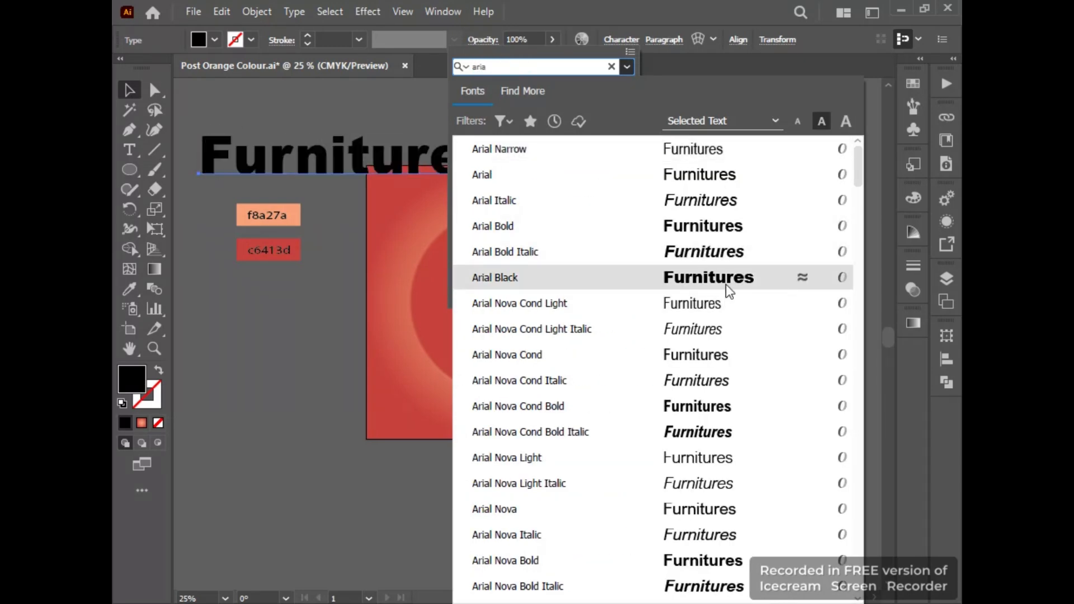
{"action": "left_click", "coordinate": [726, 284]}
{"action": "left_click", "coordinate": [316, 104]}
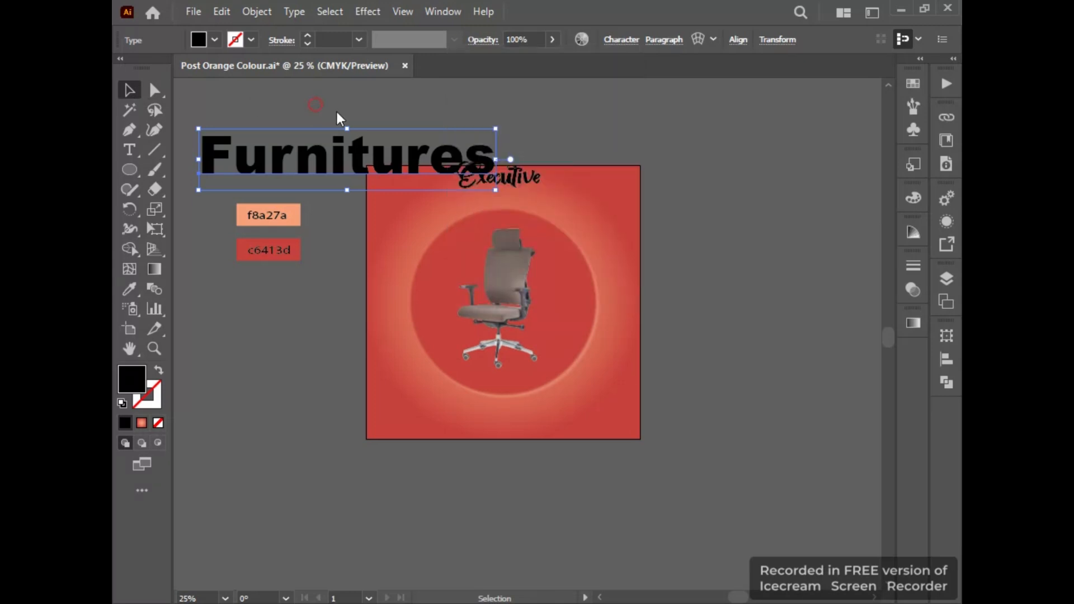
{"action": "mouse_move", "coordinate": [495, 191]}
{"action": "left_mouse_down"}
{"action": "mouse_move", "coordinate": [476, 168]}
{"action": "mouse_move", "coordinate": [486, 179]}
{"action": "left_mouse_up"}
Fill the "Furnitures" text with white and move it directly beneath "Executive" on the square.
{"action": "double_click", "coordinate": [131, 379]}
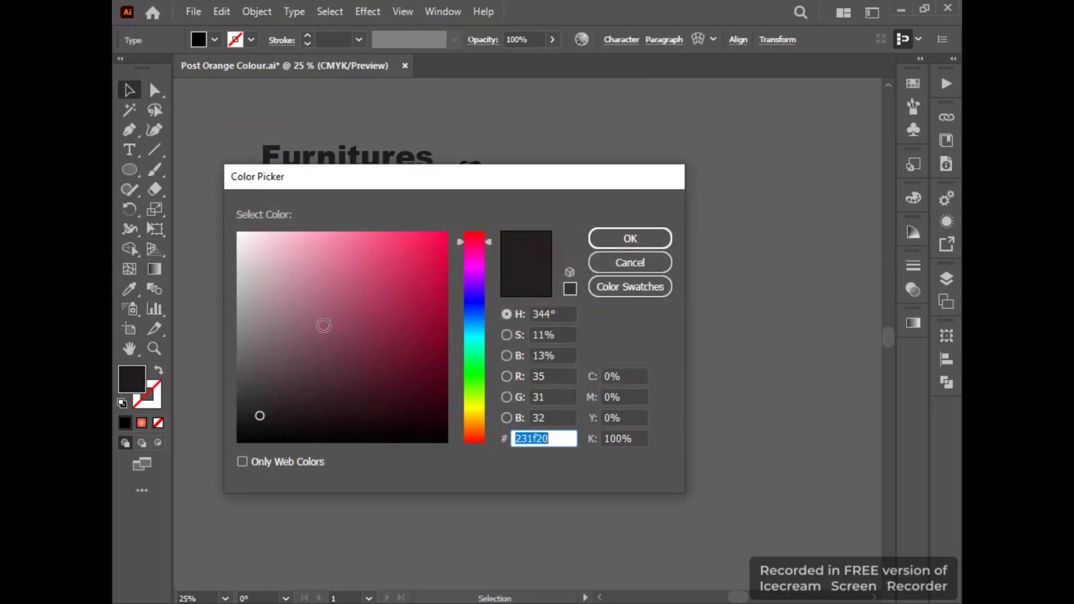
{"action": "left_click_drag", "start_coordinate": [324, 321], "coordinate": [251, 188]}
{"action": "left_click", "coordinate": [630, 239]}
{"action": "left_click_drag", "start_coordinate": [372, 168], "coordinate": [502, 177]}
Fill the "Executive" text with yellow ffe000 and move it slightly down so it overlaps "Furnitures".
{"action": "left_click", "coordinate": [501, 171]}
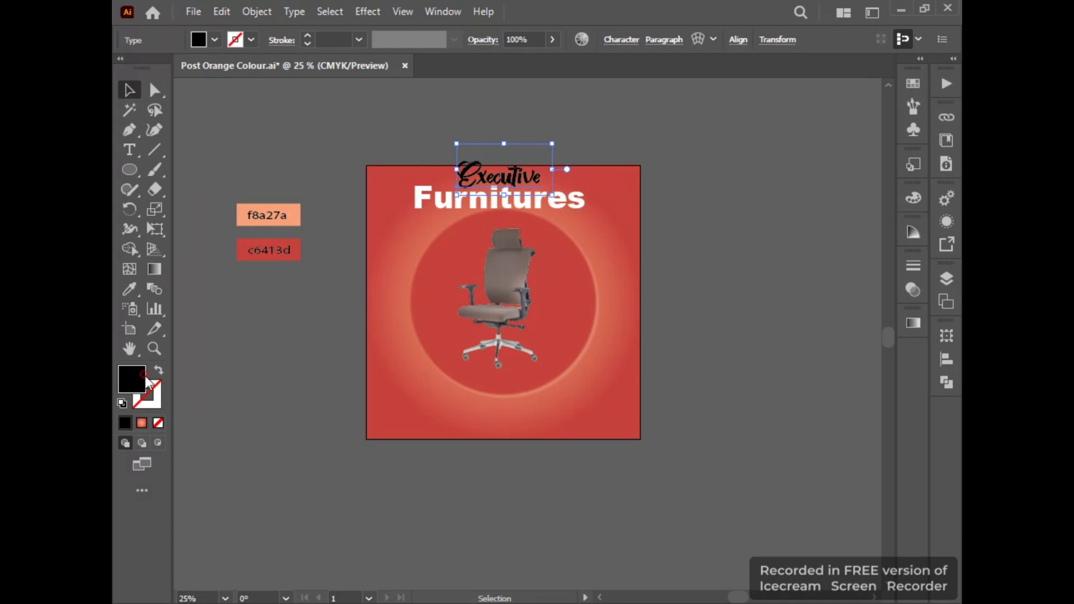
{"action": "double_click", "coordinate": [146, 377]}
{"action": "left_click_drag", "start_coordinate": [351, 297], "coordinate": [377, 308]}
{"action": "left_click_drag", "start_coordinate": [492, 178], "coordinate": [659, 266]}
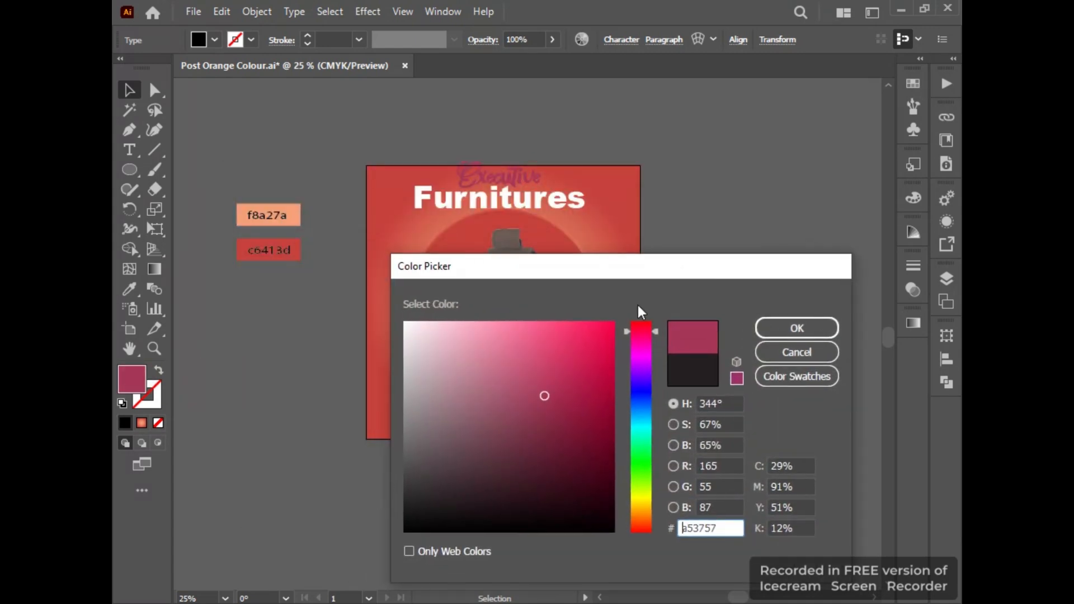
{"action": "mouse_move", "coordinate": [615, 334]}
{"action": "left_mouse_down"}
{"action": "mouse_move", "coordinate": [592, 520]}
{"action": "mouse_move", "coordinate": [607, 438]}
{"action": "mouse_move", "coordinate": [487, 438]}
{"action": "mouse_move", "coordinate": [379, 300]}
{"action": "left_mouse_up"}
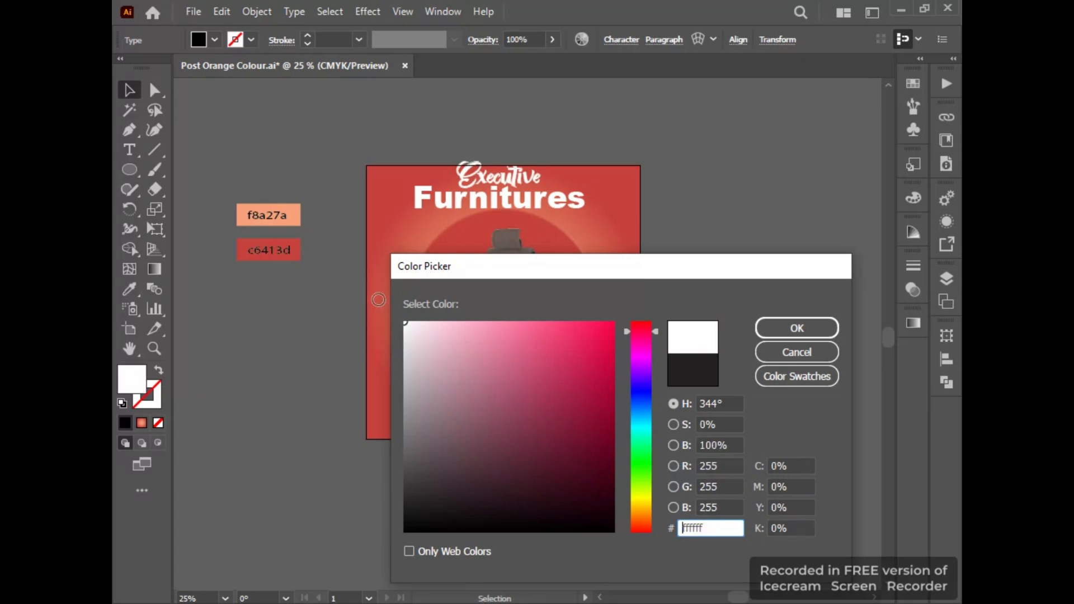
{"action": "left_click", "coordinate": [634, 501]}
{"action": "left_click_drag", "start_coordinate": [463, 431], "coordinate": [613, 321]}
{"action": "left_click_drag", "start_coordinate": [643, 503], "coordinate": [649, 496]}
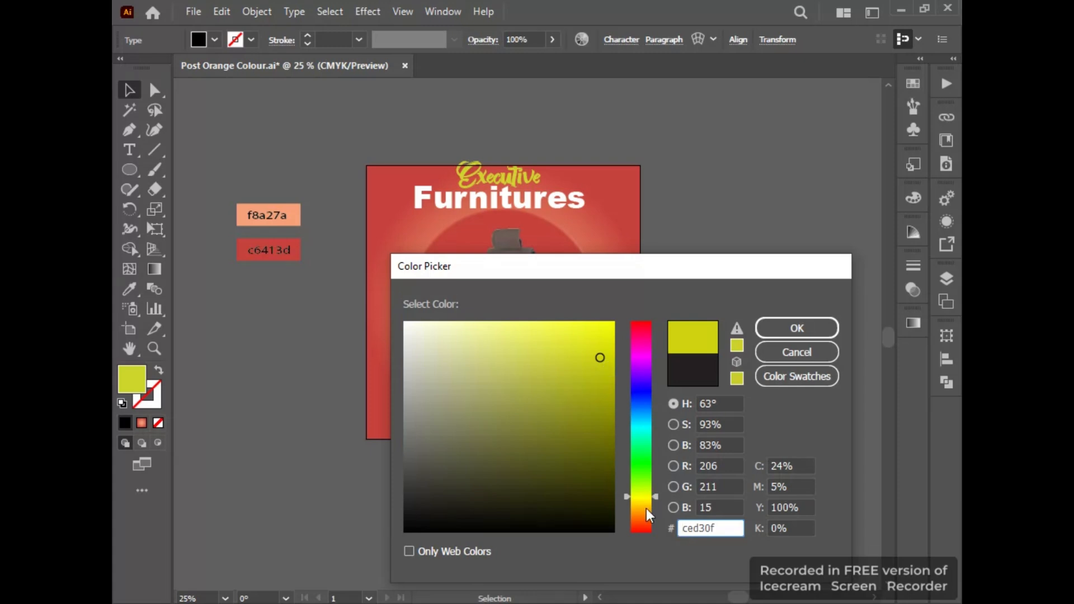
{"action": "mouse_move", "coordinate": [646, 510]}
{"action": "left_mouse_down"}
{"action": "mouse_move", "coordinate": [636, 492]}
{"action": "mouse_move", "coordinate": [641, 502]}
{"action": "left_mouse_up"}
{"action": "mouse_move", "coordinate": [549, 386]}
{"action": "left_mouse_down"}
{"action": "mouse_move", "coordinate": [571, 355]}
{"action": "mouse_move", "coordinate": [664, 304]}
{"action": "left_mouse_up"}
{"action": "left_click", "coordinate": [785, 330]}
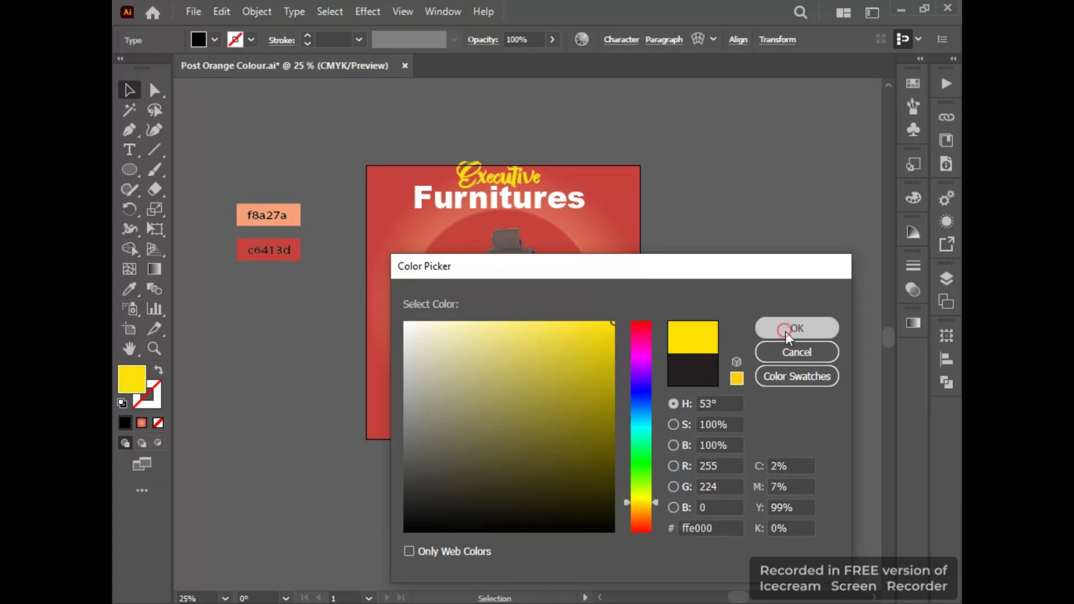
{"action": "left_click", "coordinate": [287, 99]}
{"action": "left_click_drag", "start_coordinate": [506, 174], "coordinate": [505, 183]}
Apply a drop shadow to "Furnitures" in Overlay mode at 40% opacity, with 7 pt X and Y offsets and 2 pt blur.
{"action": "left_click", "coordinate": [582, 201]}
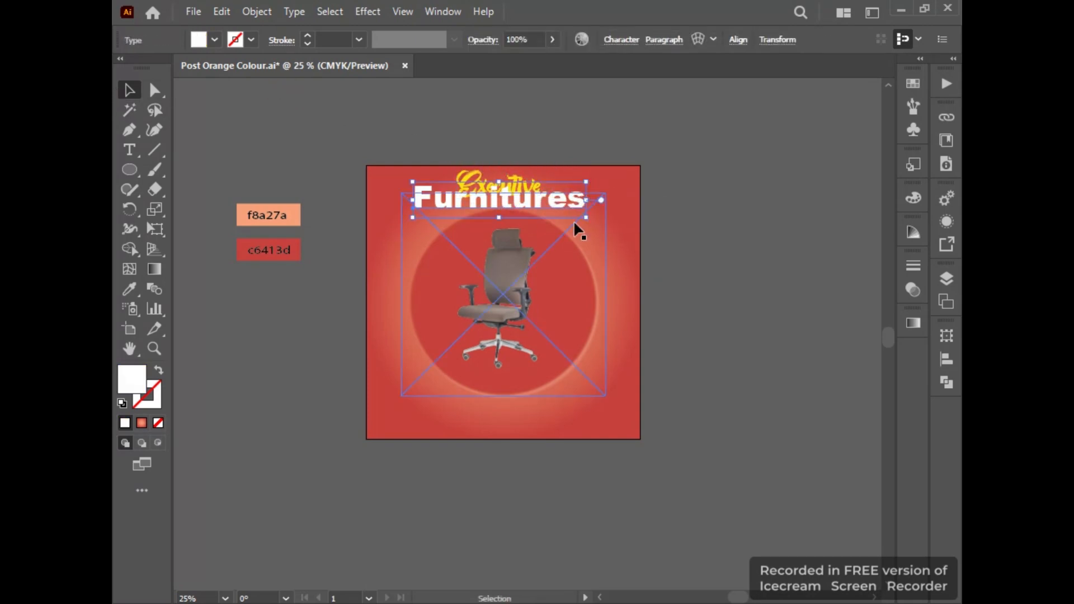
{"action": "scroll", "coordinate": [573, 220], "scroll_direction": "up", "scroll_amount": 2}
{"action": "right_click", "coordinate": [459, 177]}
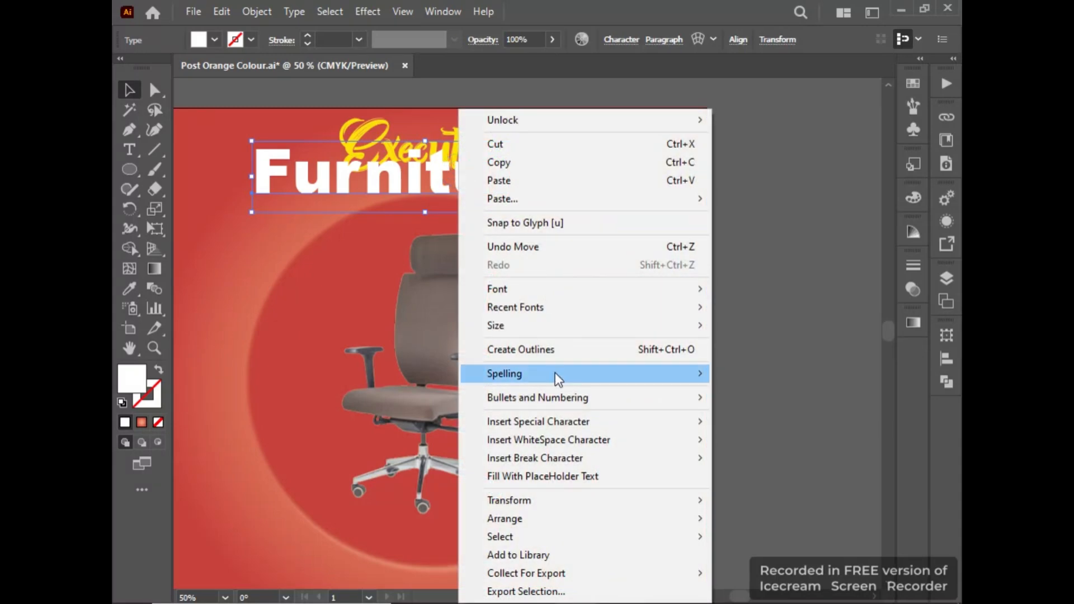
{"action": "left_click", "coordinate": [369, 12]}
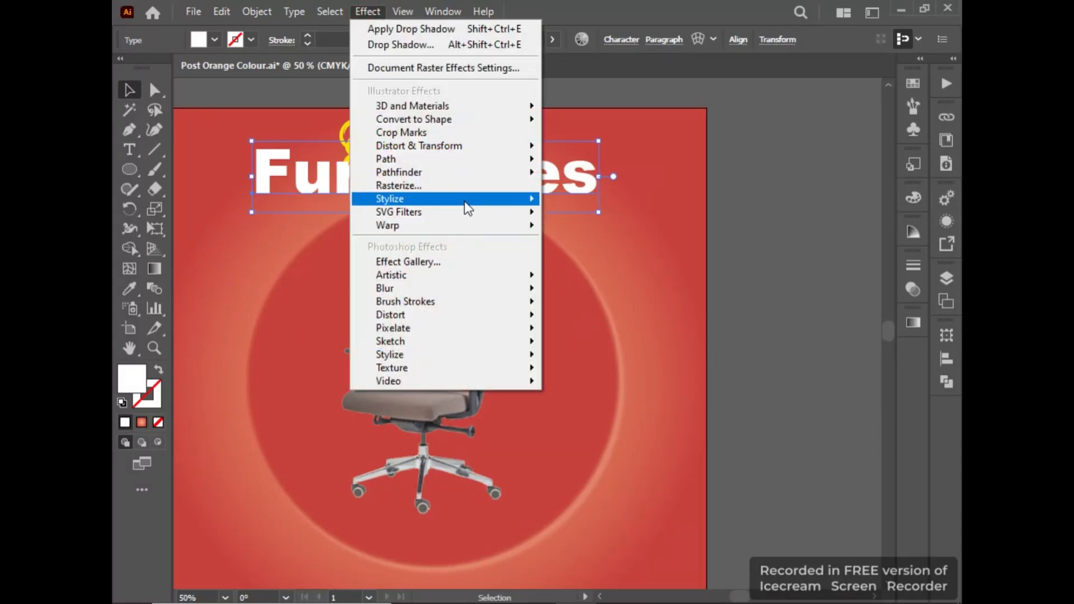
{"action": "mouse_move", "coordinate": [465, 200]}
{"action": "left_click", "coordinate": [579, 201]}
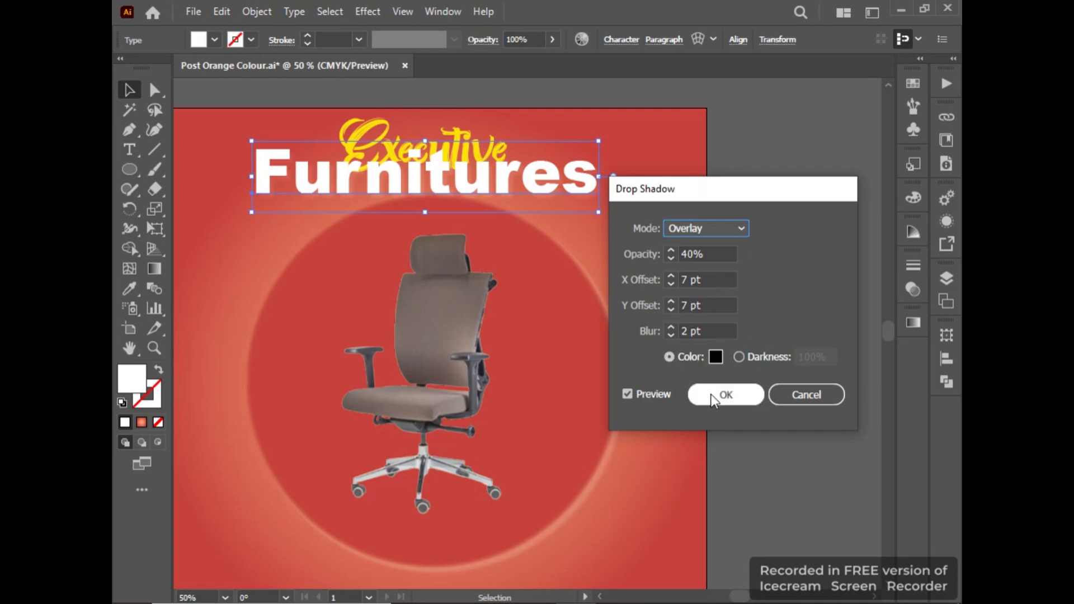
{"action": "left_click", "coordinate": [713, 398]}
Apply a drop shadow to "Executive" in Normal mode at 40% opacity, with 7 pt X and Y offsets and 2 pt blur.
{"action": "left_click", "coordinate": [372, 132]}
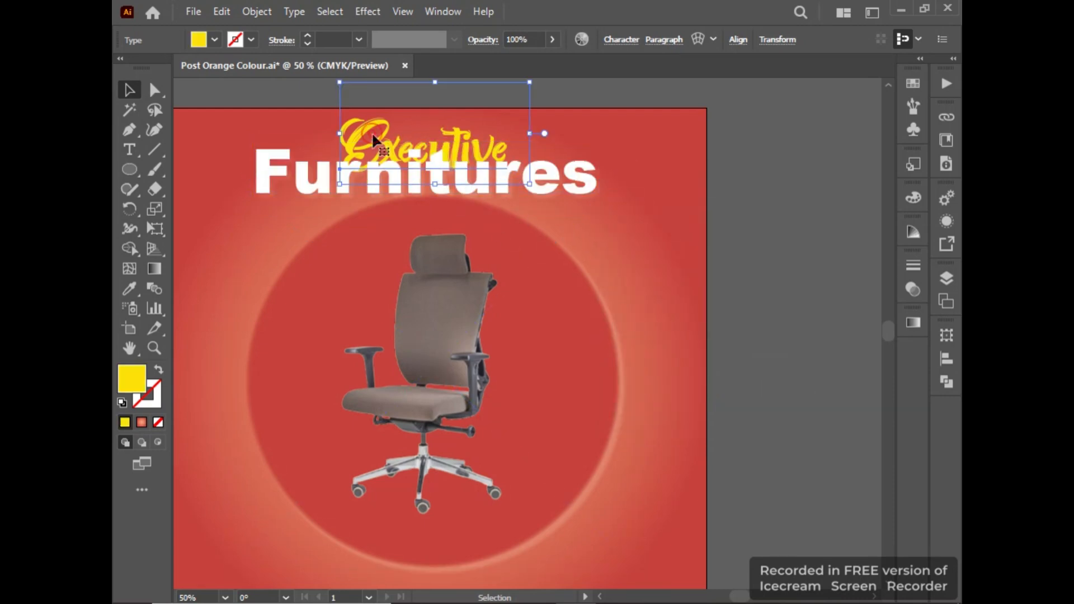
{"action": "right_click", "coordinate": [371, 132]}
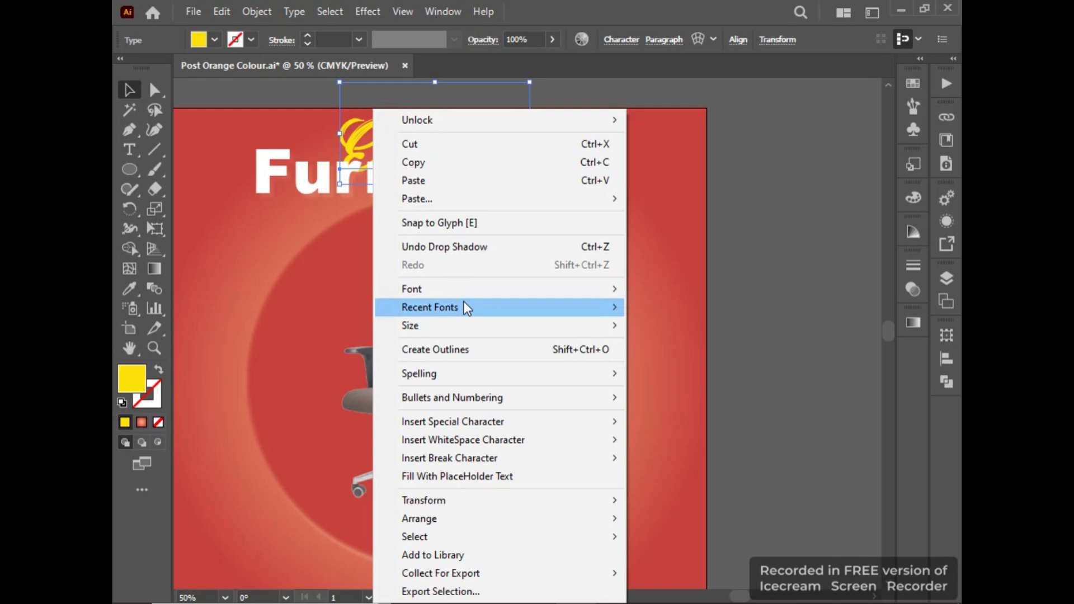
{"action": "left_click", "coordinate": [365, 12]}
{"action": "mouse_move", "coordinate": [468, 201]}
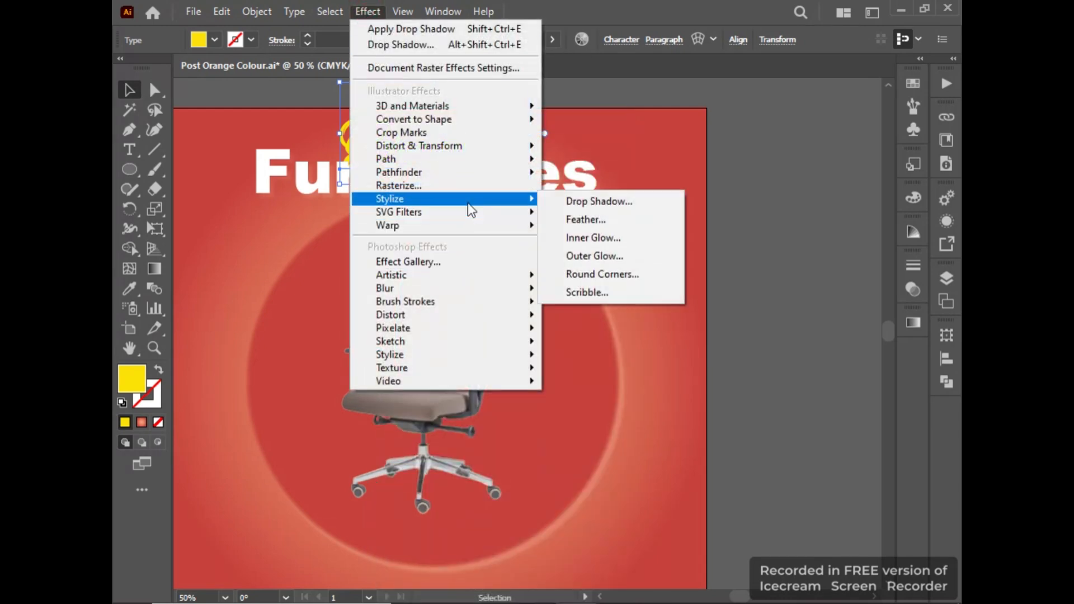
{"action": "left_click", "coordinate": [679, 203]}
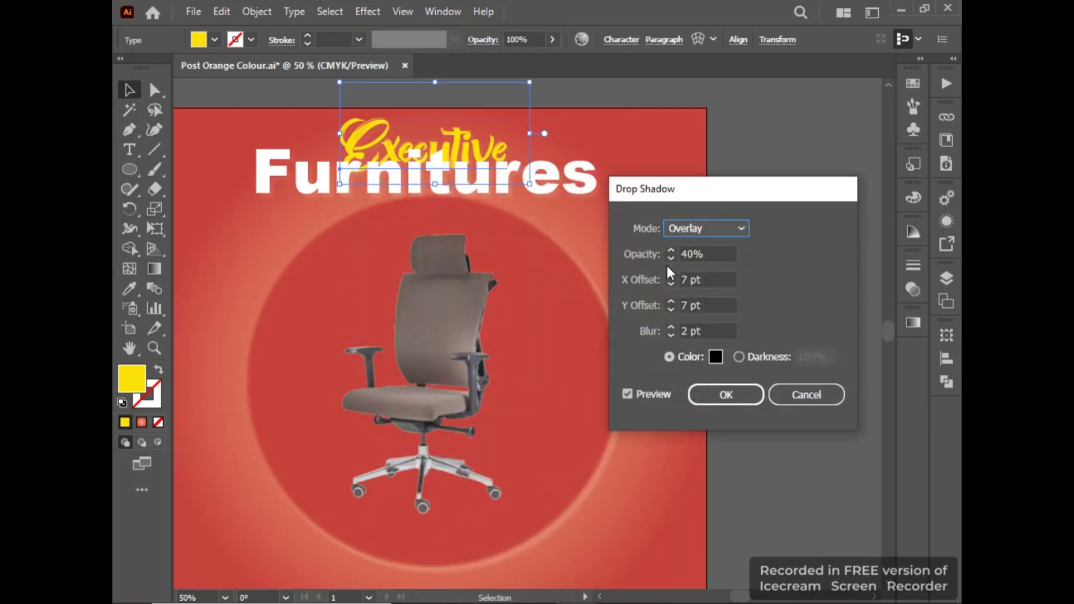
{"action": "left_click", "coordinate": [696, 229]}
{"action": "left_click", "coordinate": [697, 247]}
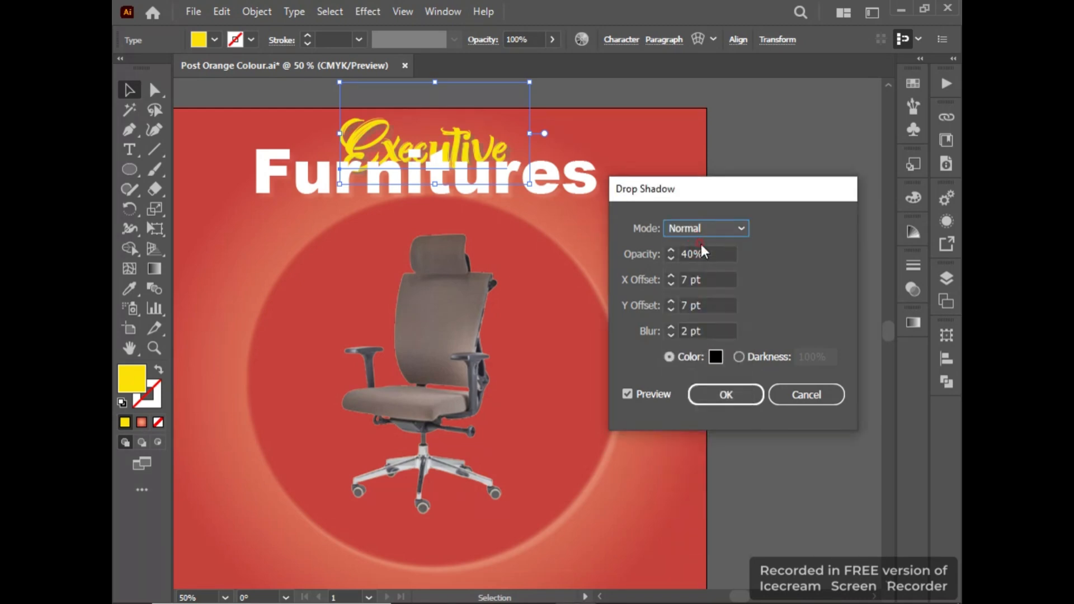
{"action": "left_click", "coordinate": [741, 394]}
{"action": "left_click", "coordinate": [576, 196]}
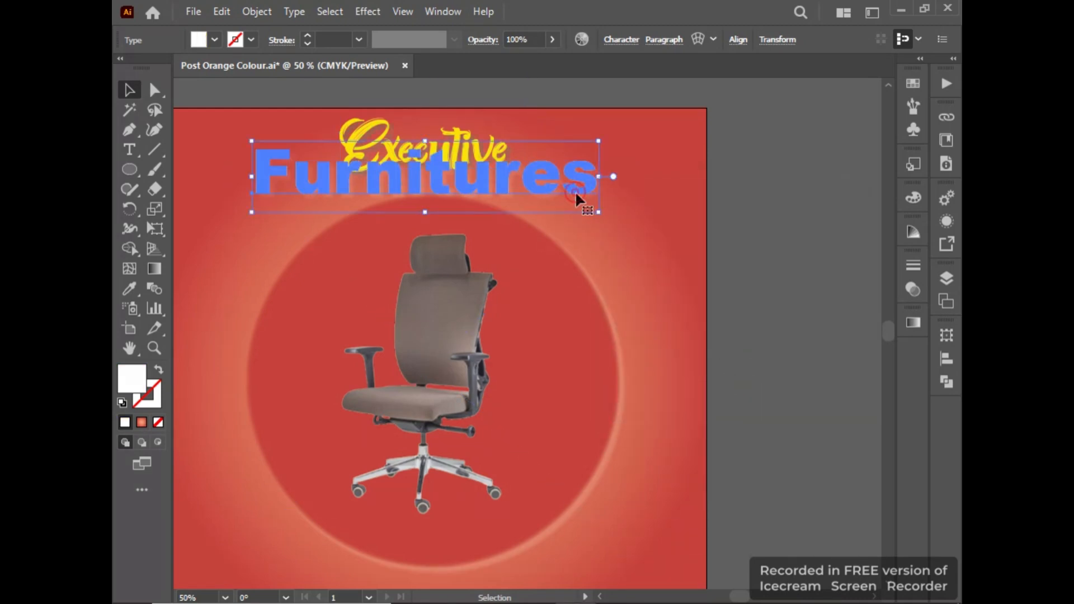
{"action": "left_click", "coordinate": [364, 13]}
{"action": "mouse_move", "coordinate": [427, 214]}
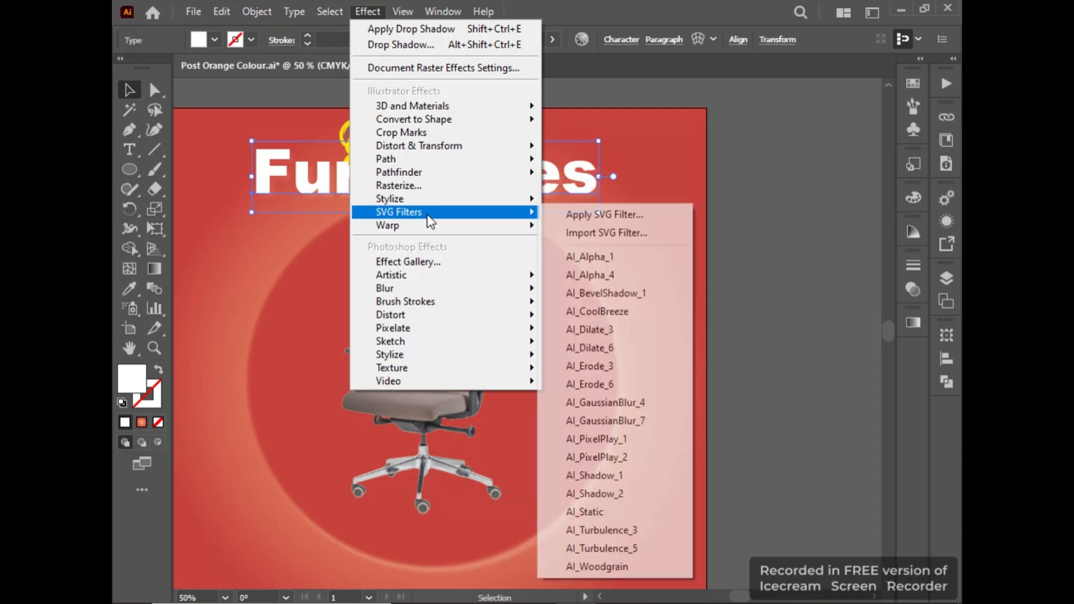
{"action": "mouse_move", "coordinate": [510, 200]}
{"action": "left_click", "coordinate": [576, 199]}
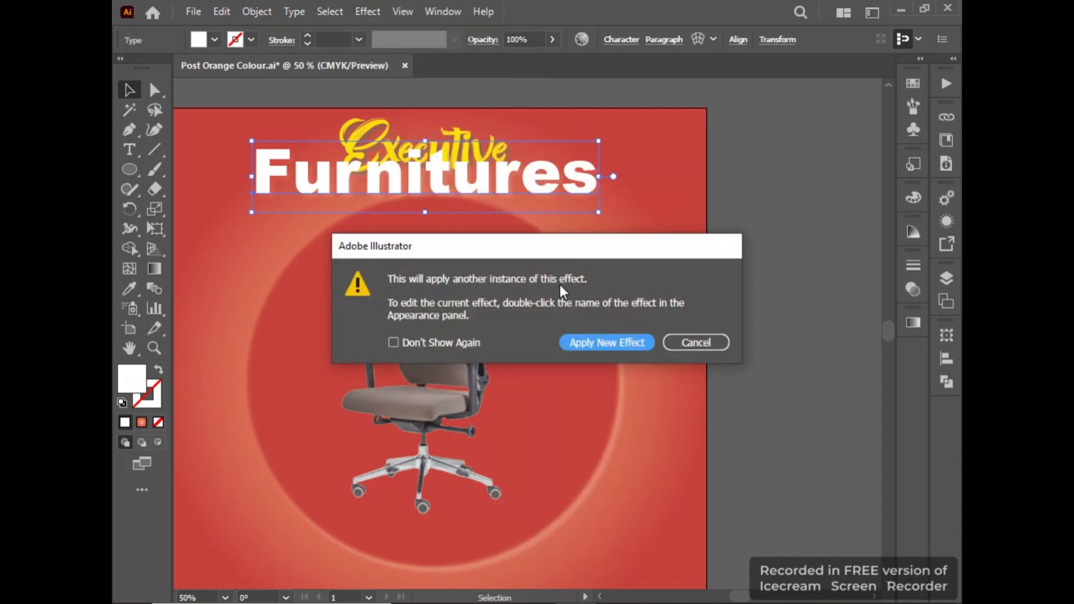
{"action": "left_click", "coordinate": [681, 340]}
Add another drop shadow to "Furnitures" in Normal mode at 34% opacity, with 7 pt X and Y offsets and 2 pt blur.
{"action": "left_click", "coordinate": [368, 11]}
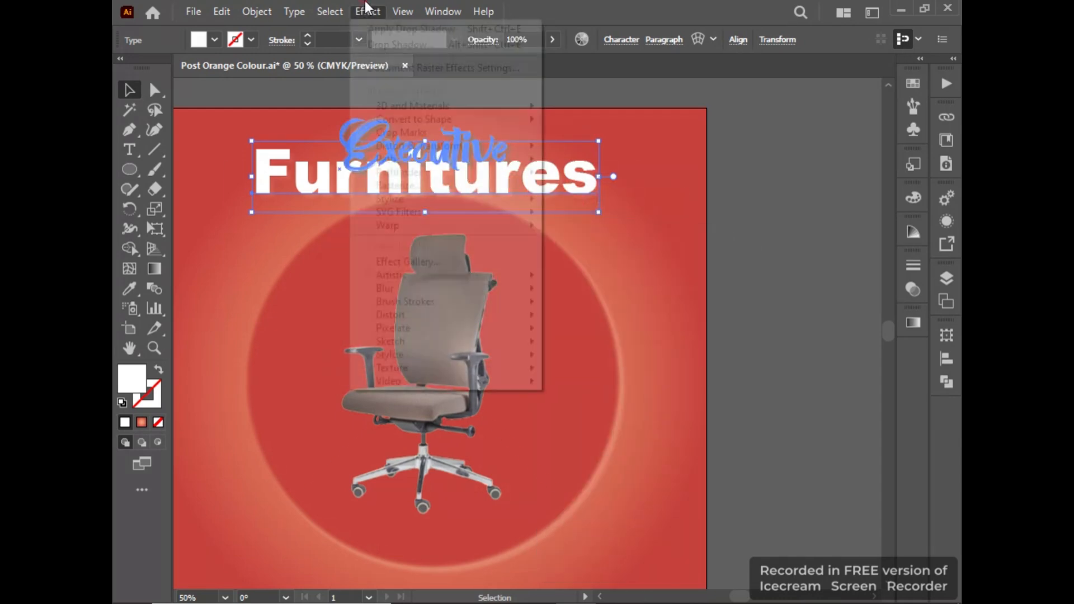
{"action": "mouse_move", "coordinate": [433, 198]}
{"action": "left_click", "coordinate": [583, 200]}
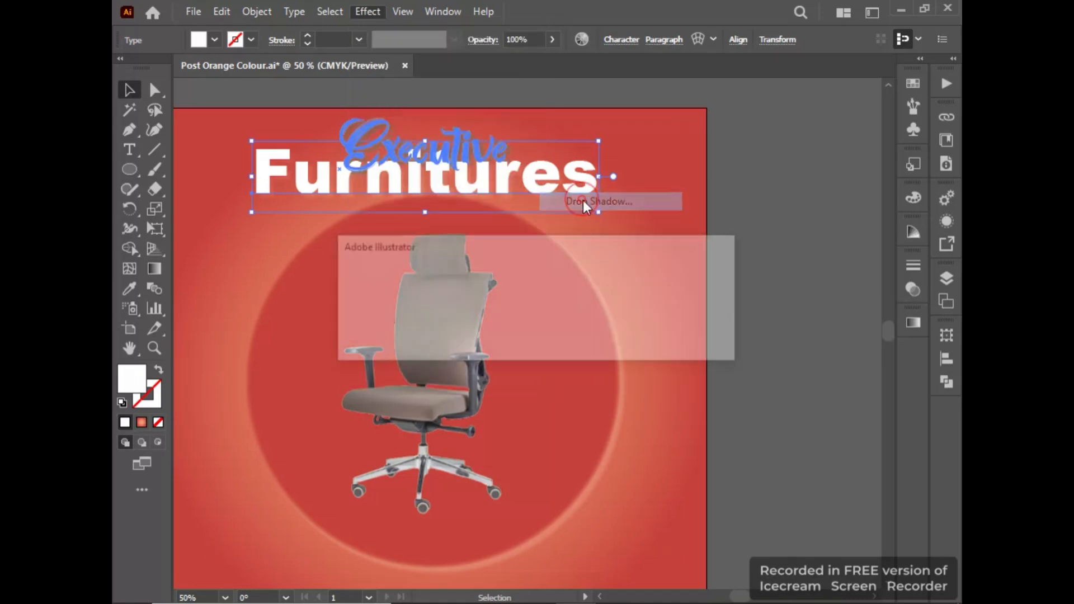
{"action": "left_click", "coordinate": [584, 341]}
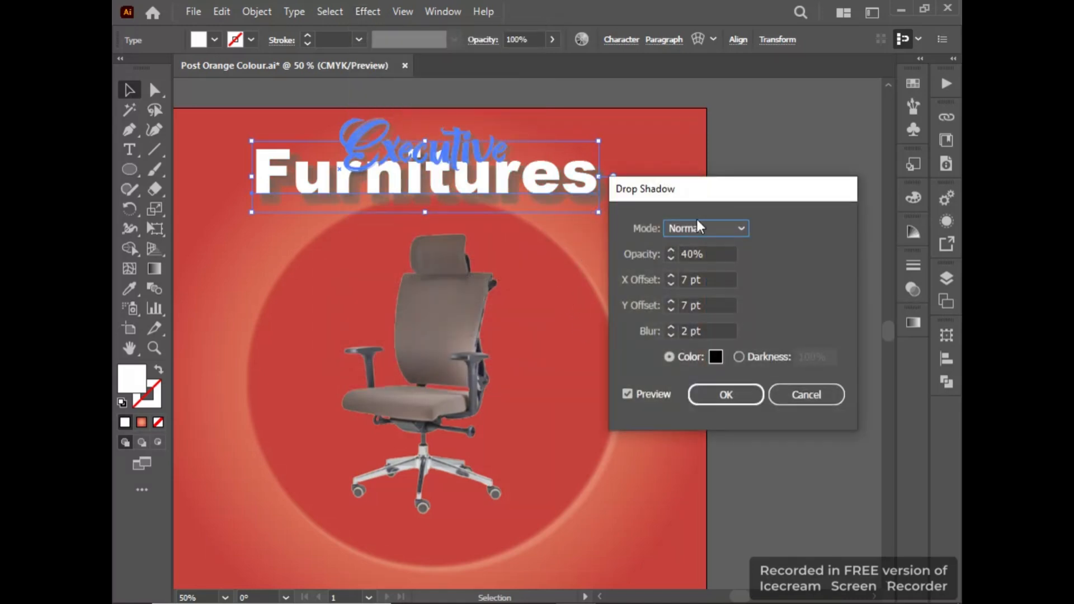
{"action": "left_click", "coordinate": [693, 252]}
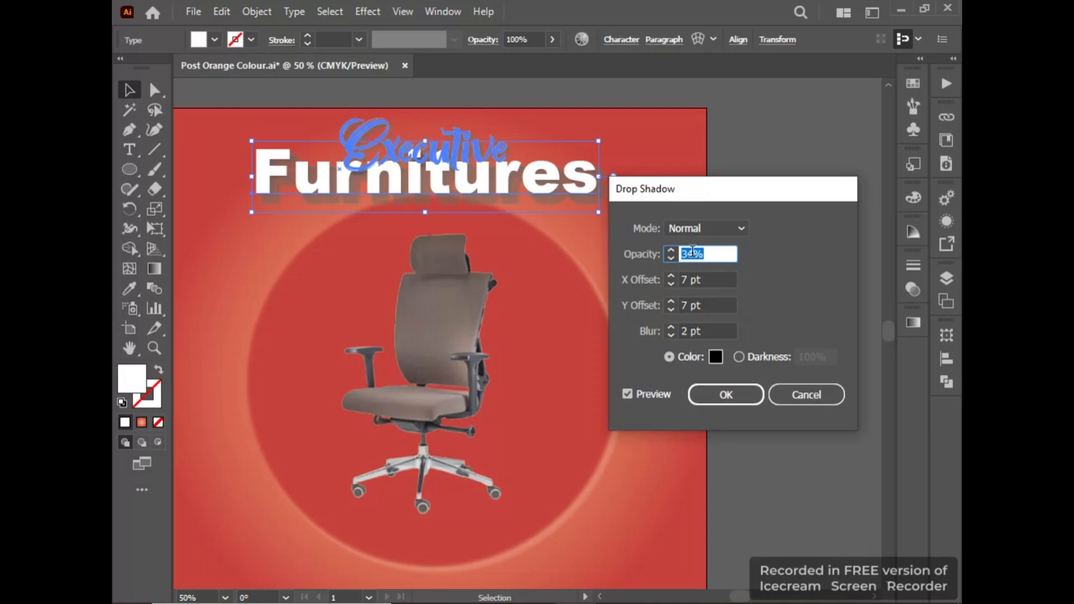
{"action": "left_click", "coordinate": [703, 395]}
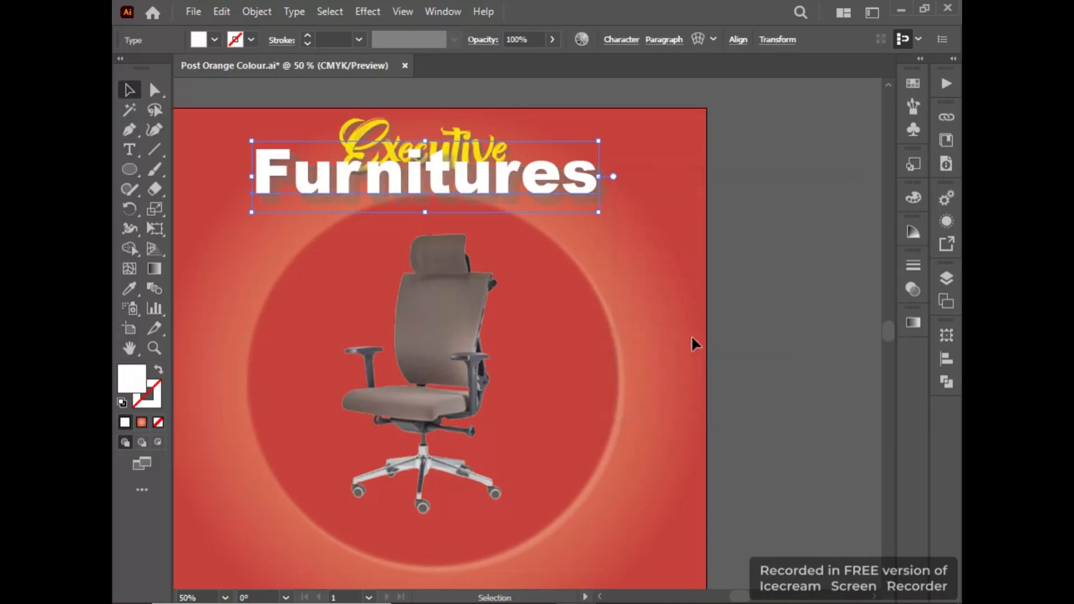
{"action": "left_click", "coordinate": [762, 267]}
Bring the yellow "Executive" text to the front so it lies over "Furnitures".
{"action": "left_click", "coordinate": [419, 136]}
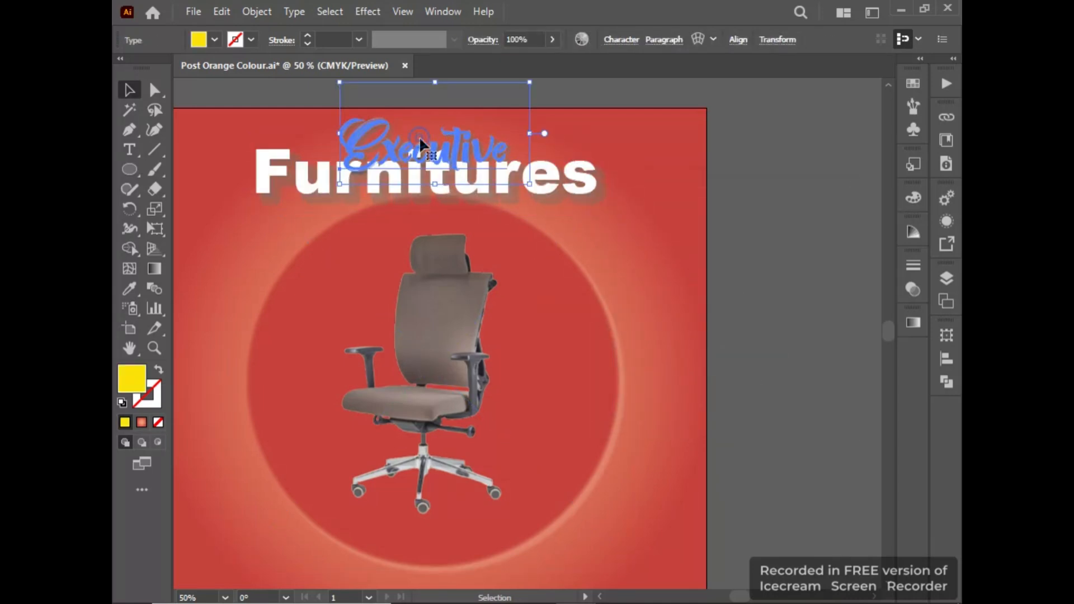
{"action": "right_click", "coordinate": [418, 136]}
{"action": "mouse_move", "coordinate": [494, 519]}
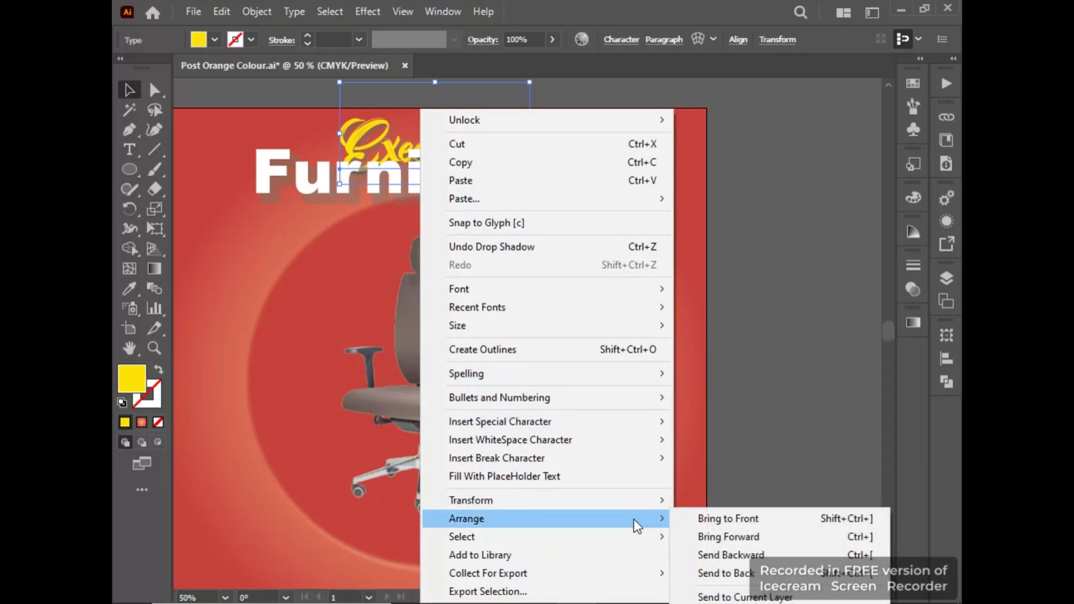
{"action": "left_click", "coordinate": [689, 516]}
{"action": "left_click", "coordinate": [726, 417]}
Enlarge "Executive" slightly and scale "Furnitures" down until it is only a little wider than "Executive".
{"action": "left_click", "coordinate": [436, 161]}
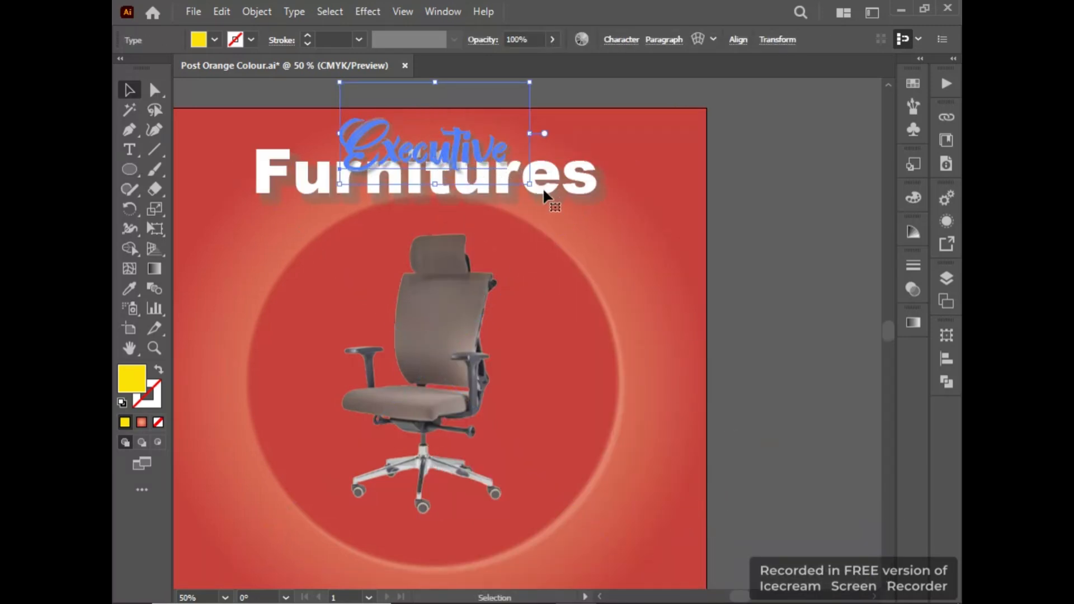
{"action": "left_click_drag", "start_coordinate": [535, 187], "coordinate": [586, 205]}
{"action": "left_click", "coordinate": [712, 224]}
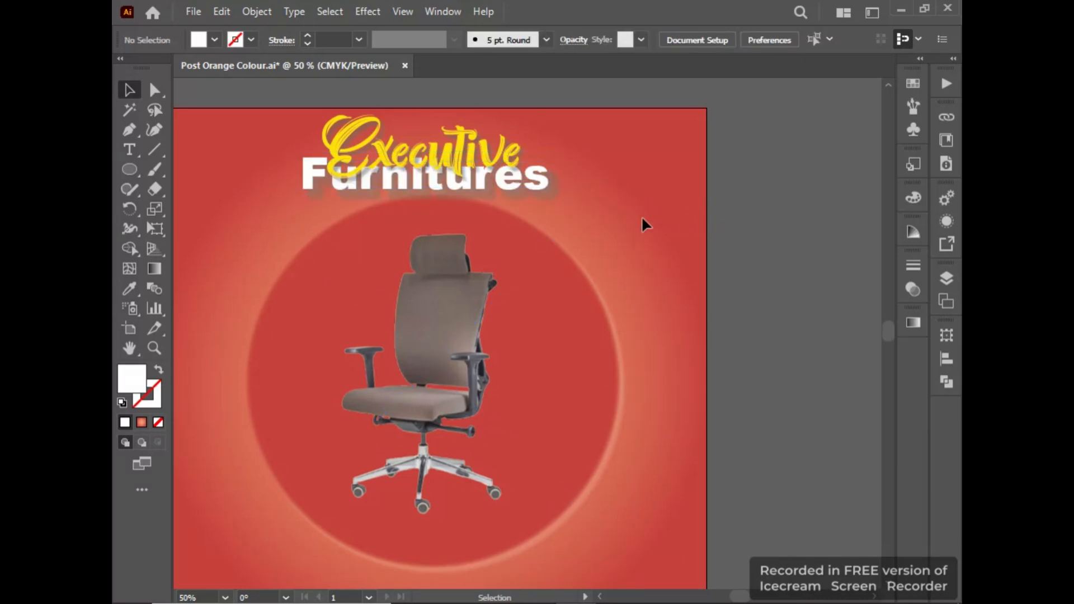
Shift "Furnitures" and "Executive" slightly right and down so the title sits centred above the chair.
{"action": "scroll", "coordinate": [597, 221], "scroll_direction": "down", "scroll_amount": 1}
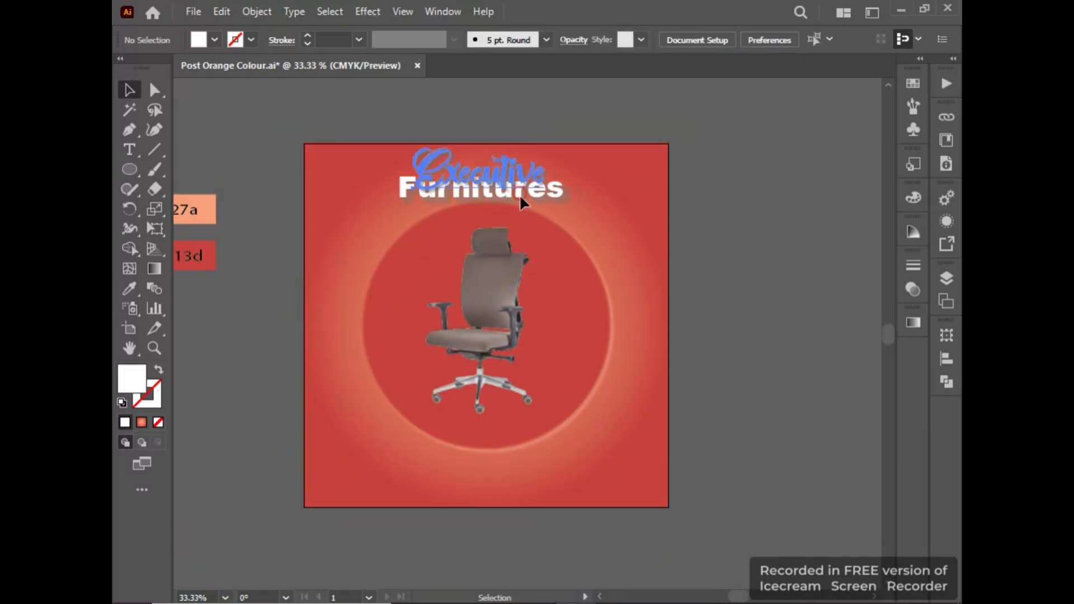
{"action": "left_click_drag", "start_coordinate": [519, 198], "coordinate": [555, 201]}
{"action": "left_click_drag", "start_coordinate": [521, 164], "coordinate": [534, 172]}
{"action": "left_click", "coordinate": [731, 210]}
Add a two-line logo placeholder text outside the square's upper-left corner and enlarge it until it overlaps that corner.
{"action": "left_click", "coordinate": [133, 148]}
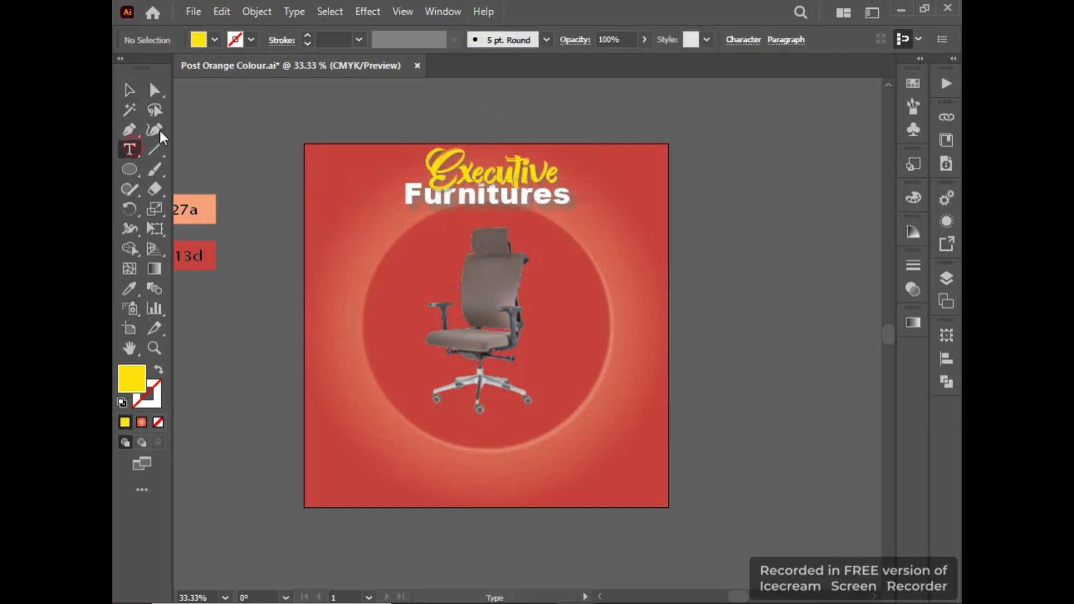
{"action": "left_click", "coordinate": [189, 121]}
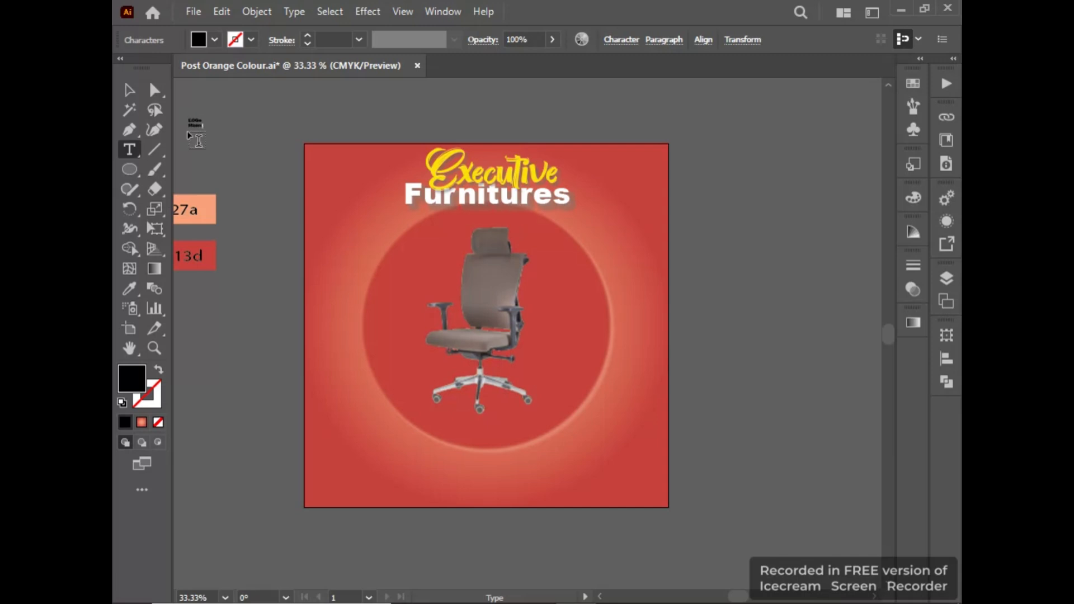
{"action": "left_click", "coordinate": [129, 89]}
{"action": "left_click_drag", "start_coordinate": [202, 122], "coordinate": [334, 193]}
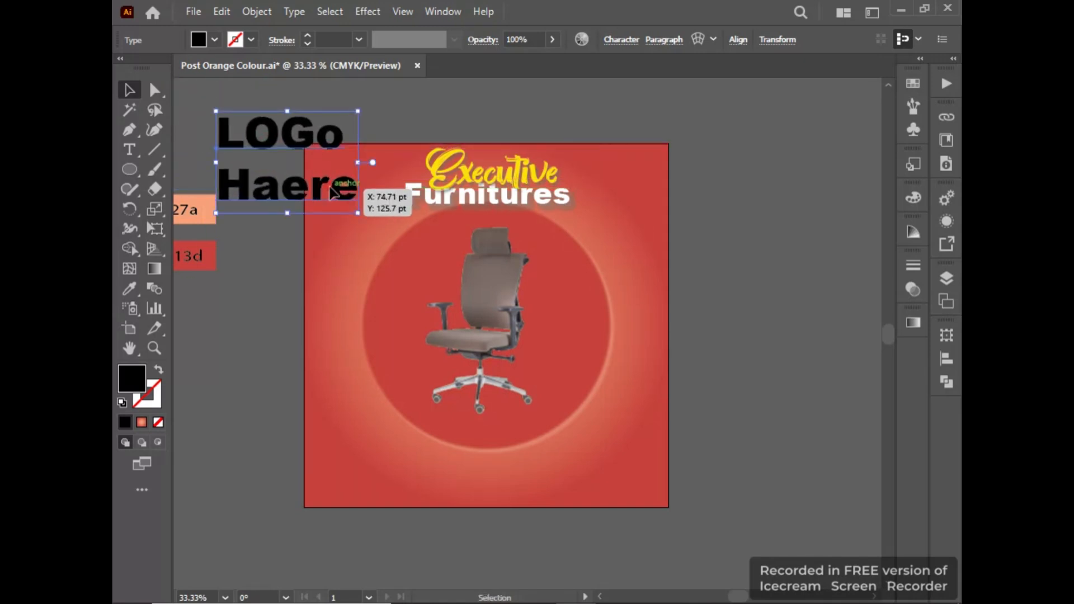
Replace the logo placeholder's wording with "LOGO" and "HERE" on two lines.
{"action": "double_click", "coordinate": [329, 184]}
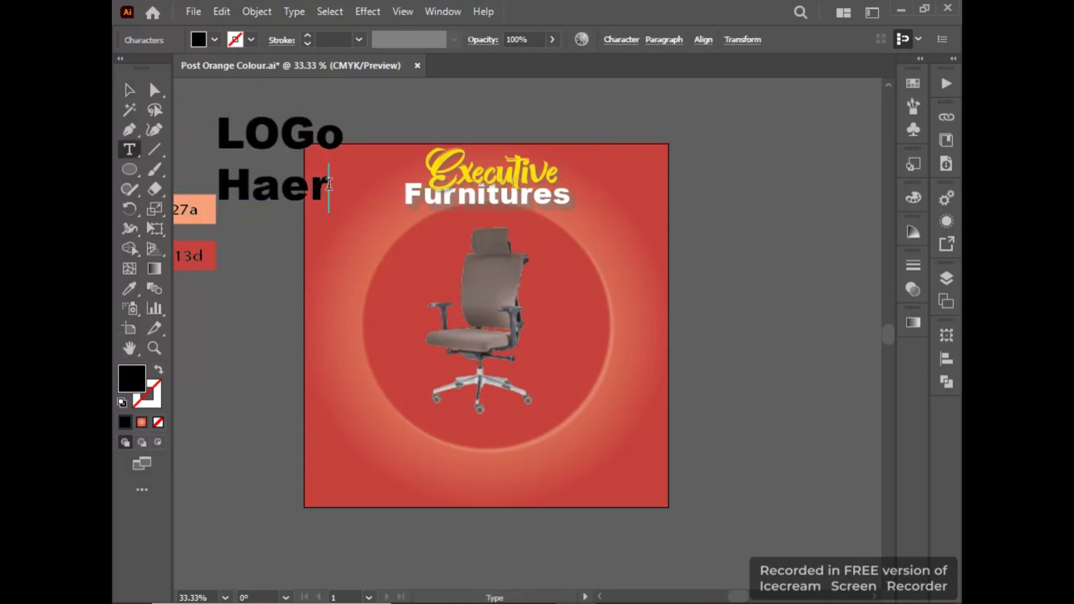
{"action": "key", "text": "BackSpace"}
{"action": "key", "text": "BackSpace"}
{"action": "key", "text": "BackSpace"}
{"action": "key", "text": "BackSpace"}
{"action": "key", "text": "BackSpace"}
{"action": "key", "text": "BackSpace"}
{"action": "key", "text": "BackSpace"}
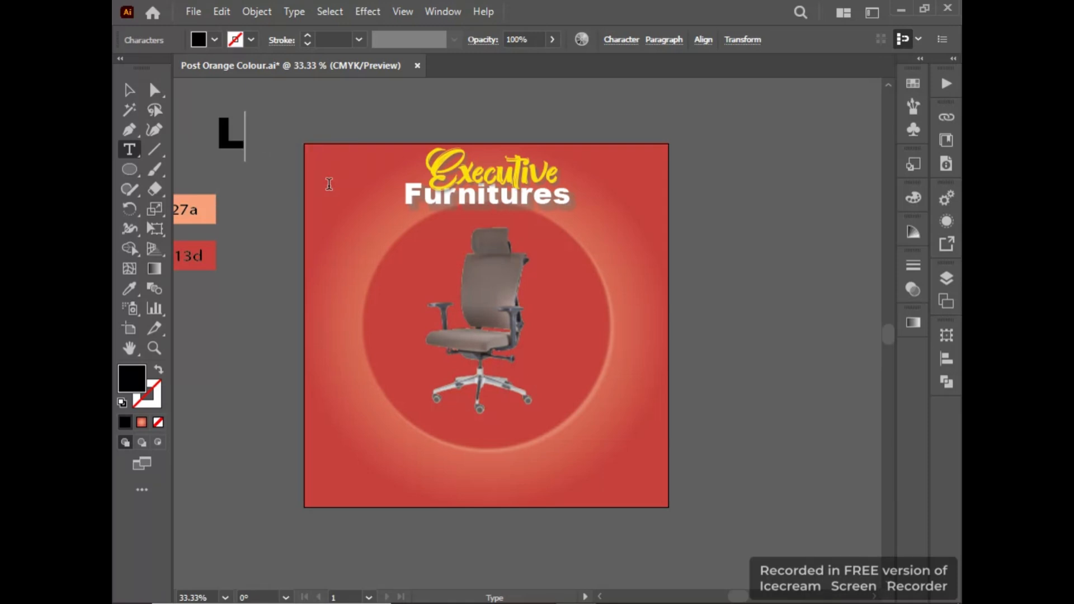
{"action": "type", "text": "OGO"}
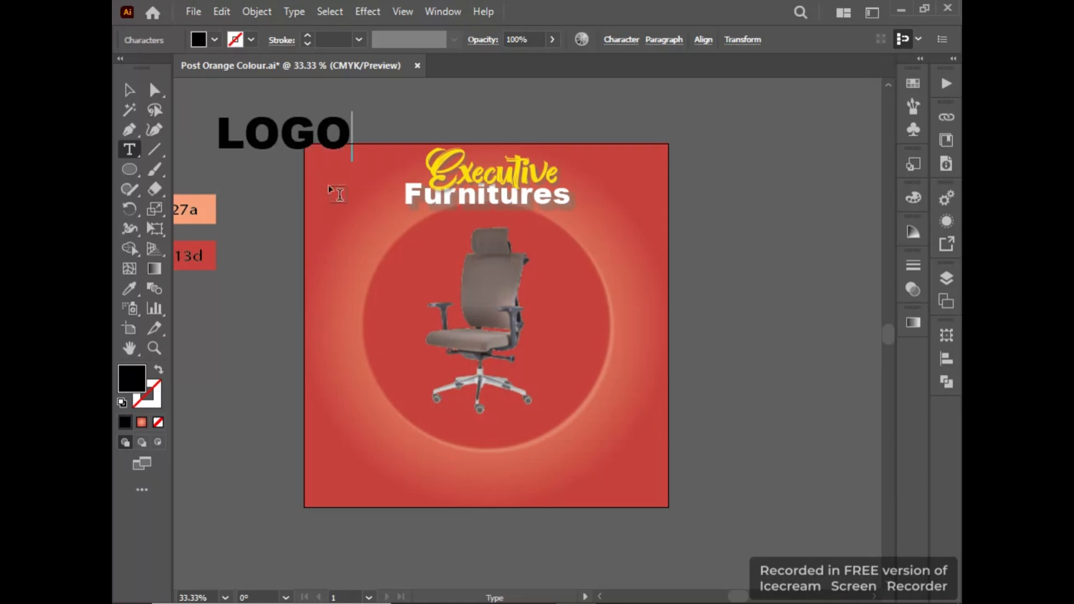
{"action": "key", "text": "Return"}
{"action": "type", "text": "HERE"}
{"action": "left_click", "coordinate": [128, 89]}
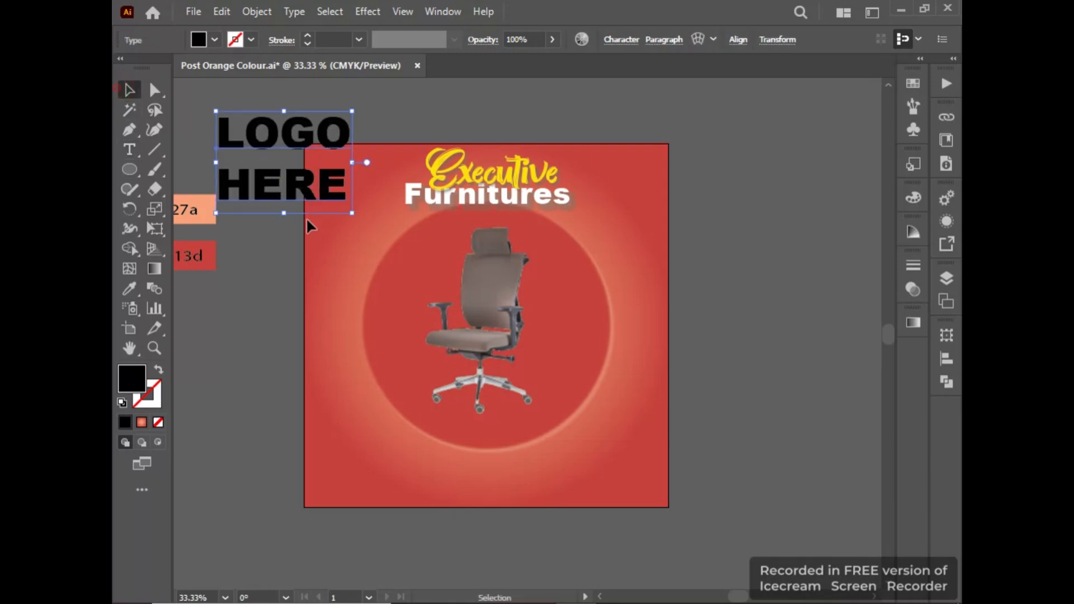
Copy the yellow appearance of "Executive" onto the "LOGO HERE" text and change its font to Arial Bold.
{"action": "left_click", "coordinate": [128, 289]}
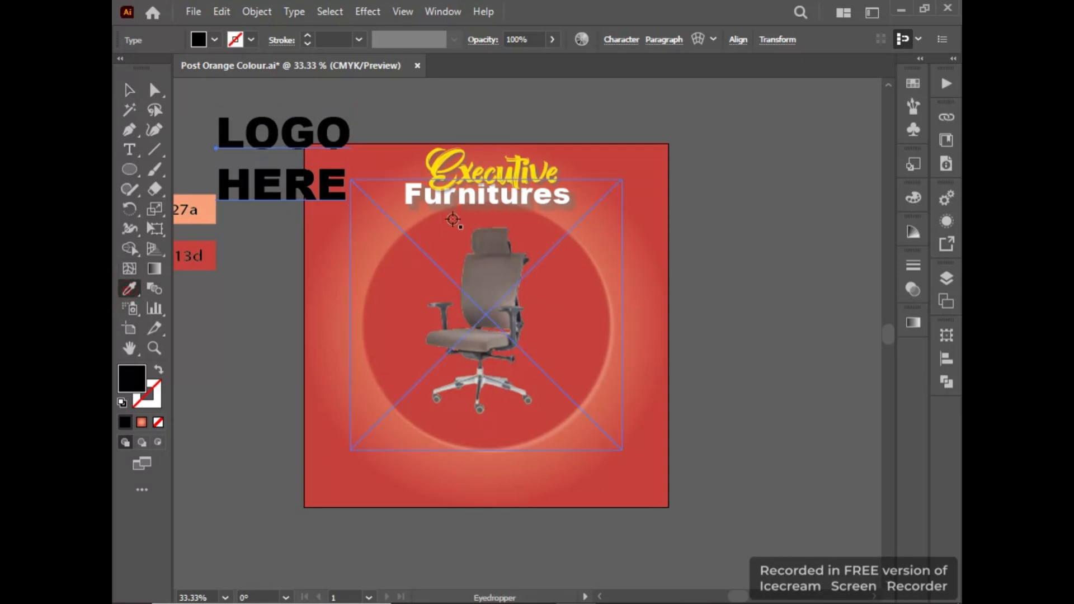
{"action": "left_click", "coordinate": [455, 163]}
{"action": "left_click", "coordinate": [130, 91]}
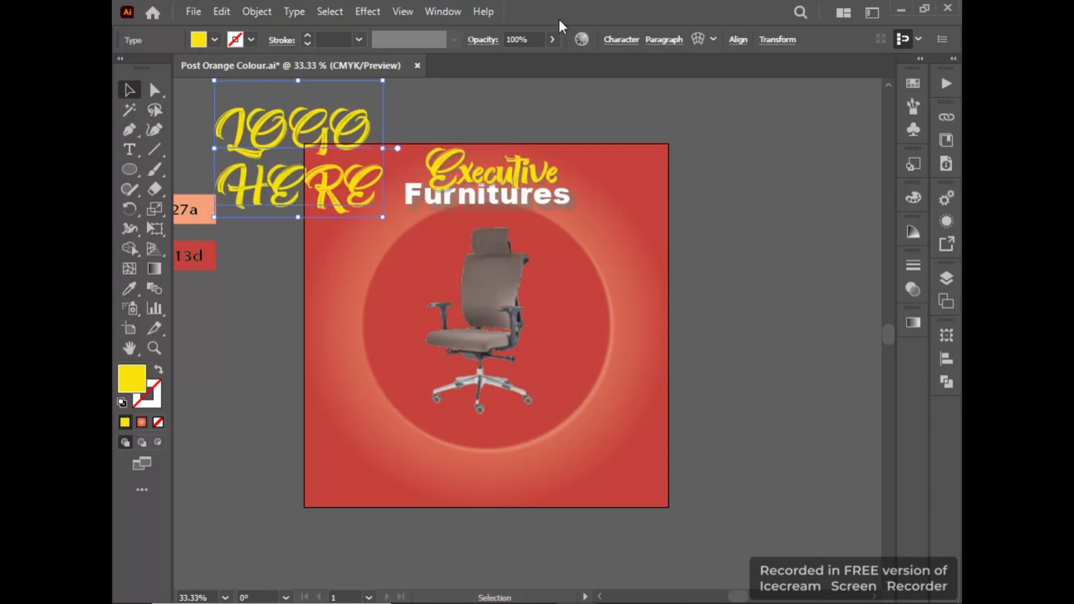
{"action": "left_click", "coordinate": [633, 39]}
{"action": "type", "text": "ARIA"}
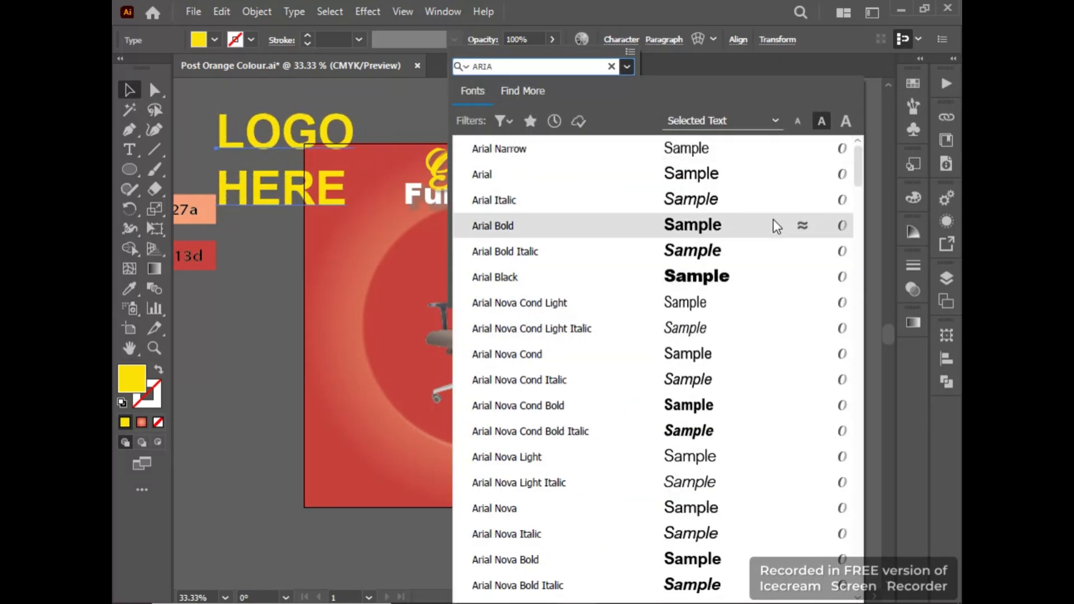
{"action": "left_click", "coordinate": [774, 221]}
{"action": "left_click", "coordinate": [725, 101]}
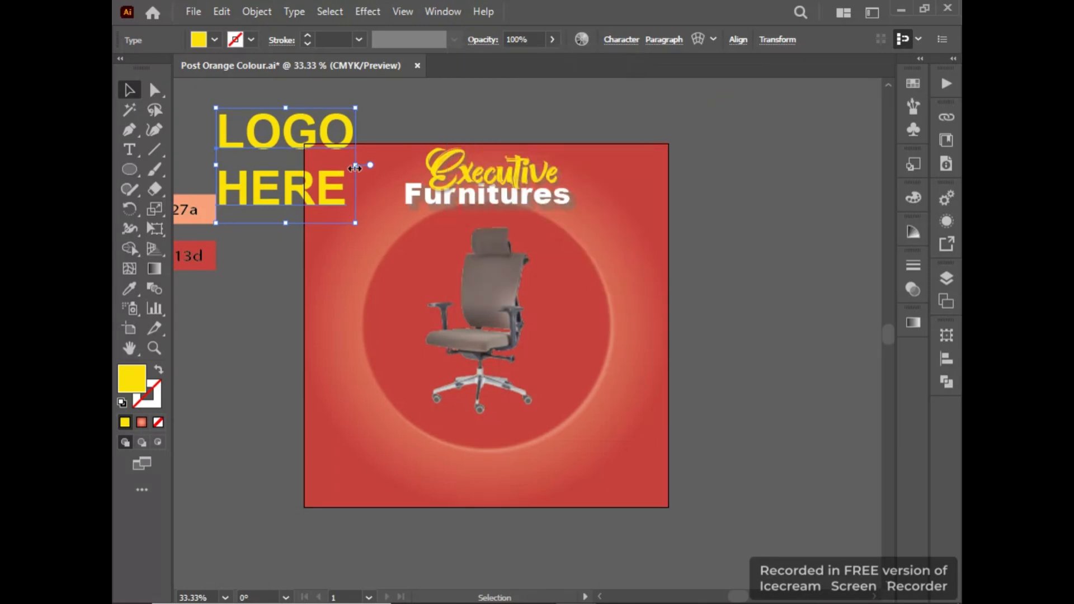
Narrow the "LOGO HERE" text, shrink it to about a tenth of the square's width and place it in the square's upper-left corner.
{"action": "left_click_drag", "start_coordinate": [355, 168], "coordinate": [337, 168]}
{"action": "left_click_drag", "start_coordinate": [307, 181], "coordinate": [360, 208]}
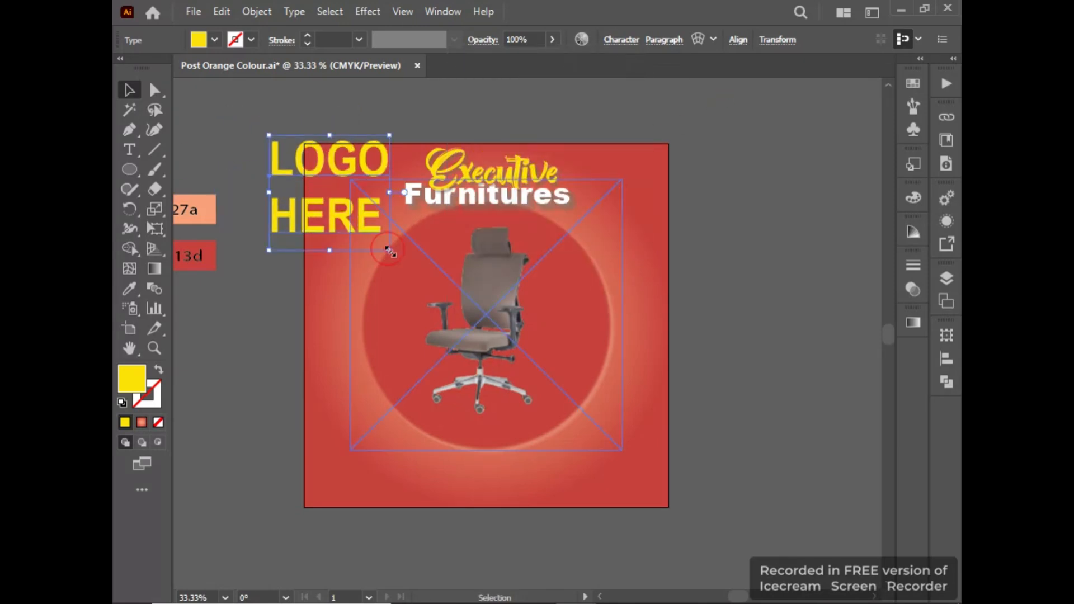
{"action": "left_click_drag", "start_coordinate": [390, 251], "coordinate": [348, 189]}
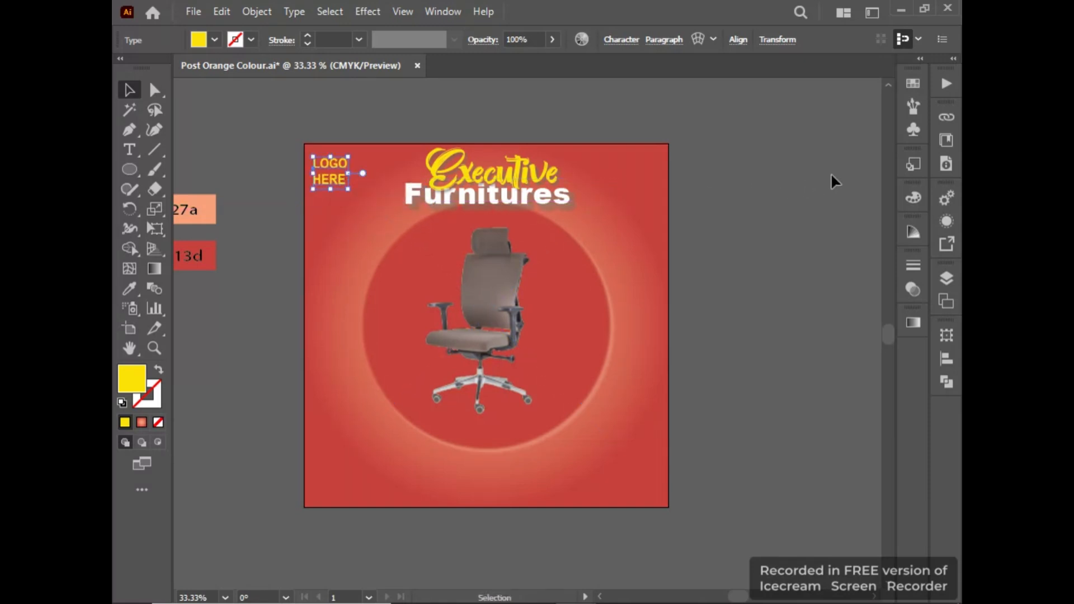
Draw a small flat ellipse left of the square and give it the red fill of the central circle.
{"action": "left_click", "coordinate": [834, 182]}
{"action": "left_click", "coordinate": [130, 169]}
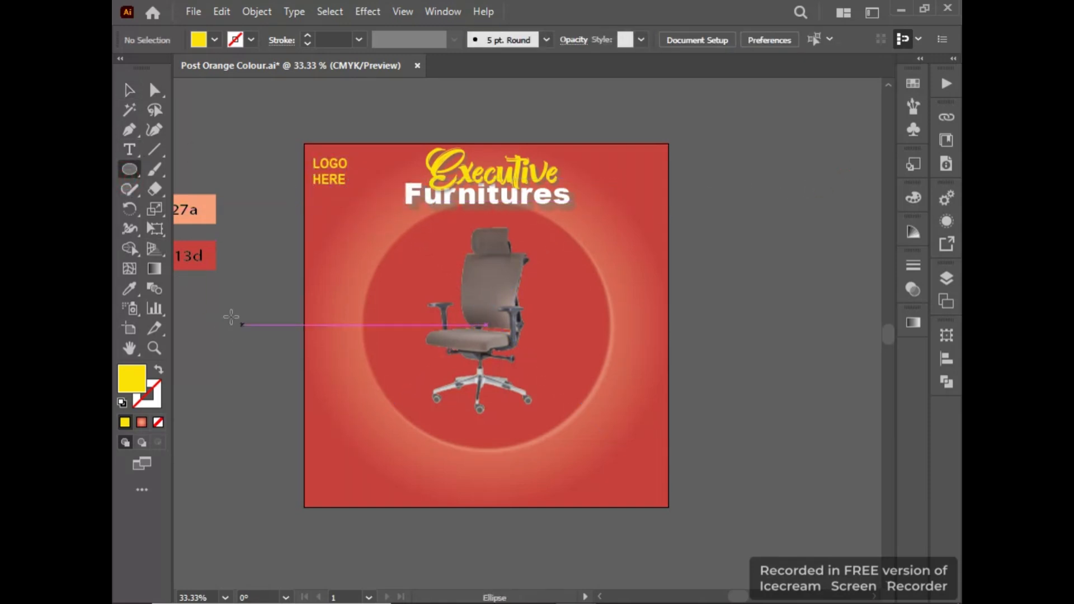
{"action": "left_click_drag", "start_coordinate": [215, 315], "coordinate": [278, 337]}
{"action": "left_click", "coordinate": [130, 91]}
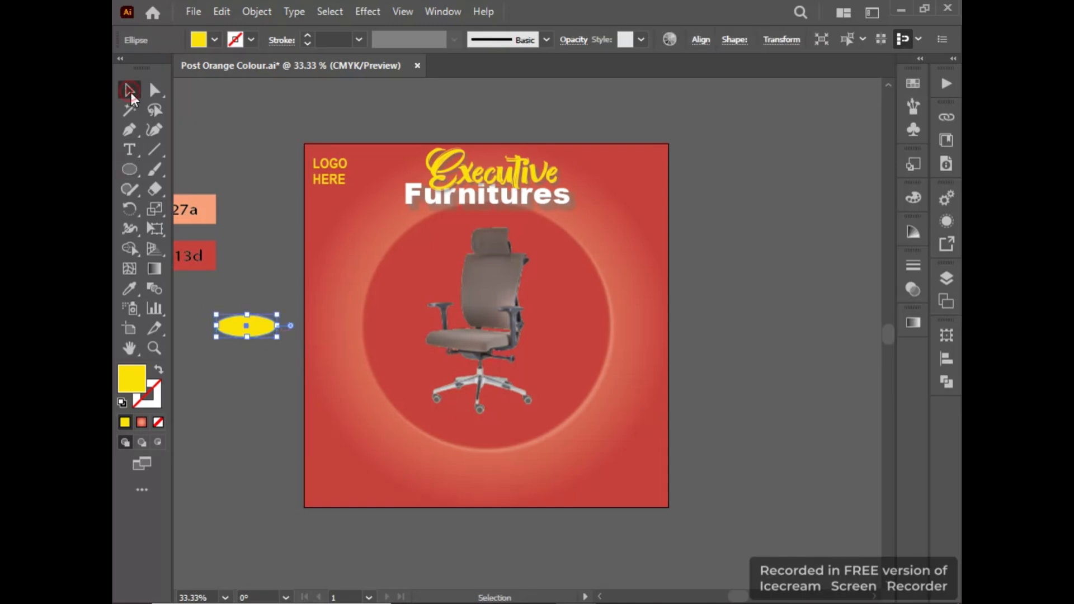
{"action": "key", "text": "i"}
{"action": "left_click", "coordinate": [408, 247]}
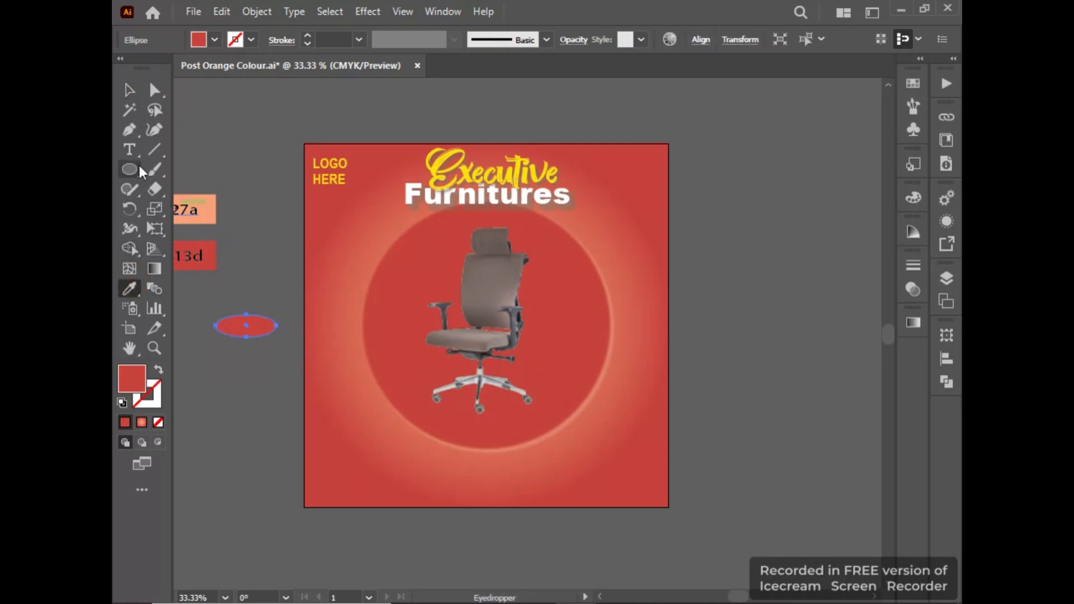
Copy the yellow of "Executive" onto the small ellipse and place it in the square's lower-left corner.
{"action": "left_click", "coordinate": [139, 95]}
{"action": "left_click_drag", "start_coordinate": [260, 327], "coordinate": [228, 391]}
{"action": "left_click", "coordinate": [130, 288]}
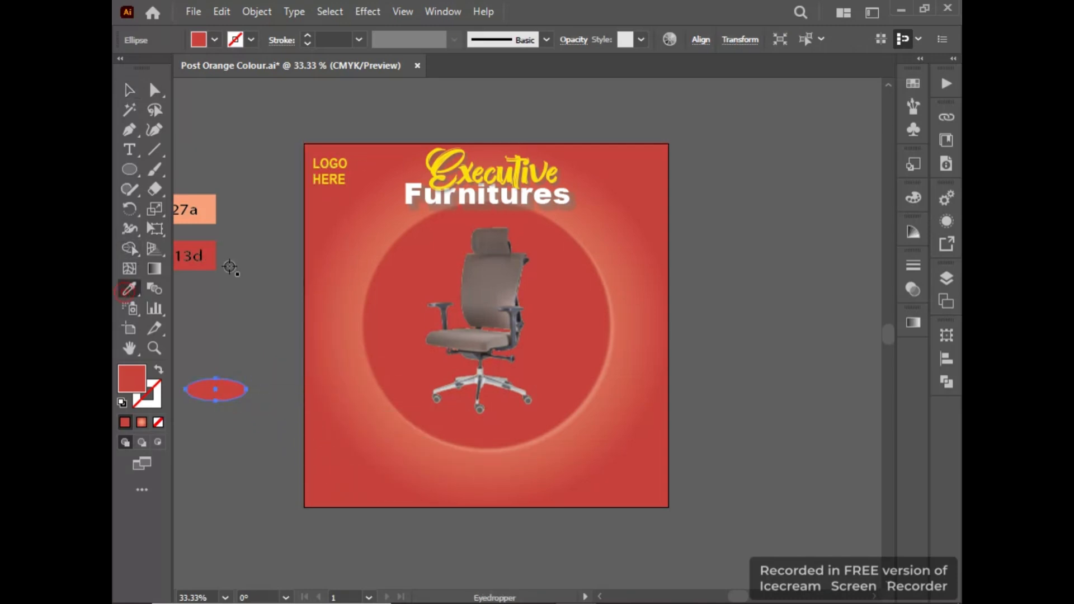
{"action": "left_click", "coordinate": [439, 162]}
{"action": "left_click", "coordinate": [128, 89]}
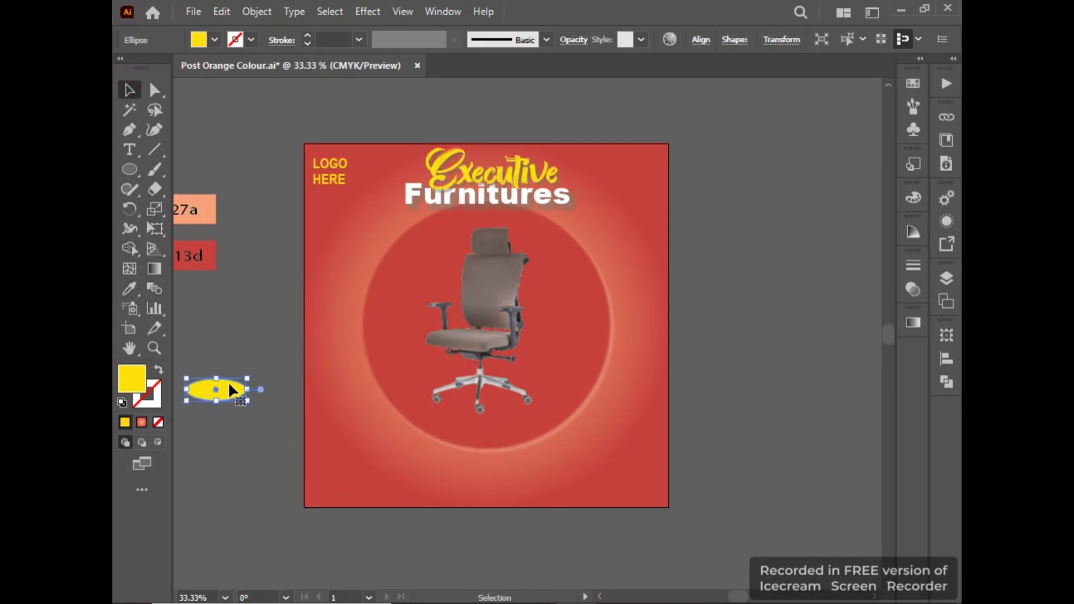
{"action": "left_click_drag", "start_coordinate": [231, 390], "coordinate": [354, 483]}
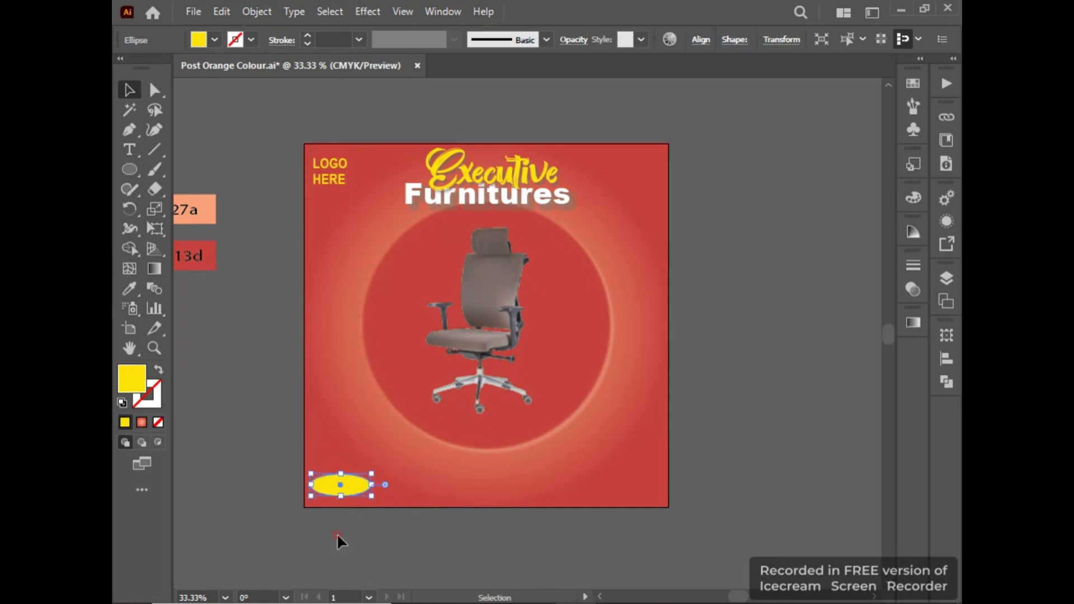
{"action": "left_click", "coordinate": [337, 536]}
Add the text "ORDER NOW" across the square's upper-left corner and set its font to Haettenschweiler.
{"action": "left_click", "coordinate": [129, 149]}
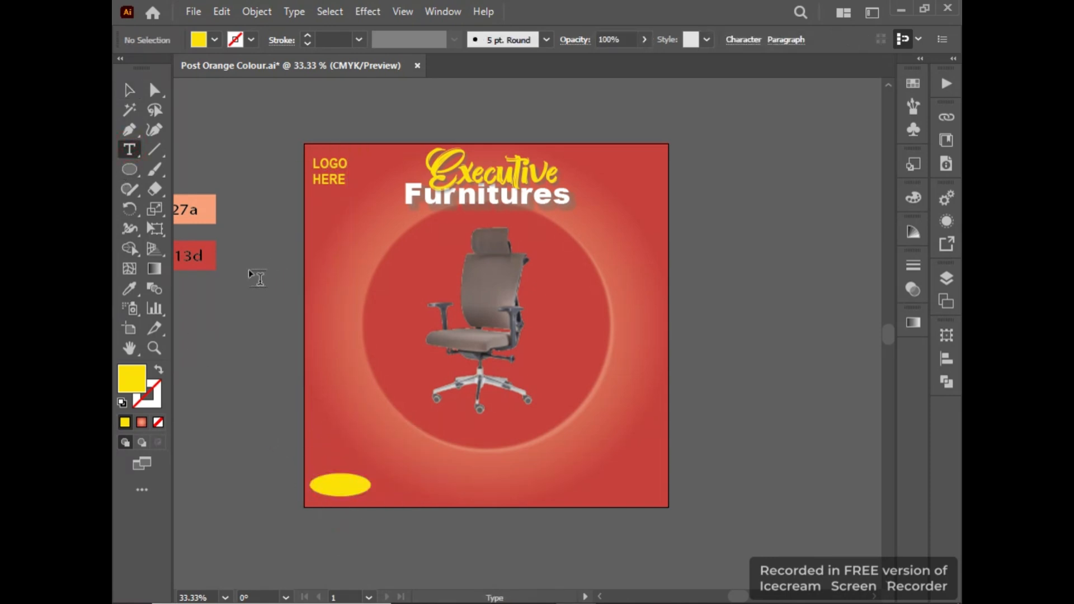
{"action": "left_click", "coordinate": [229, 211]}
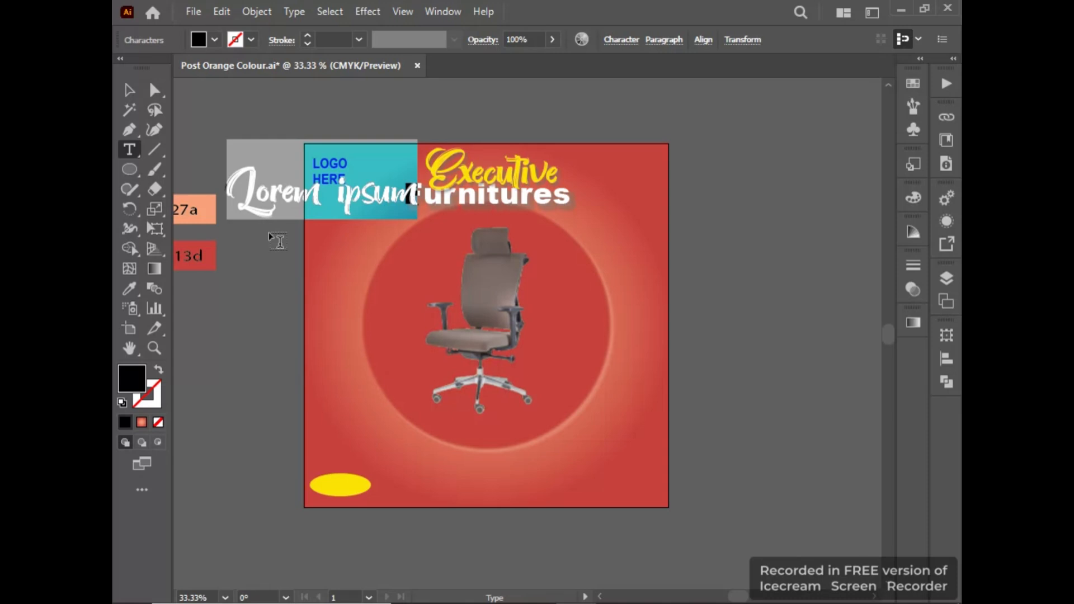
{"action": "type", "text": "ORDE"}
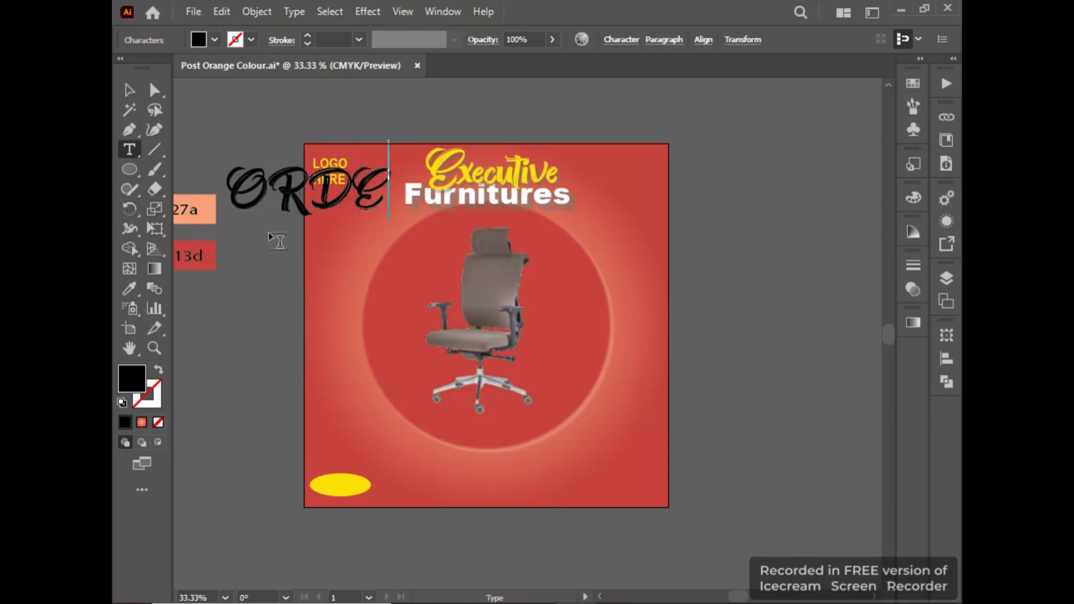
{"action": "type", "text": "R N"}
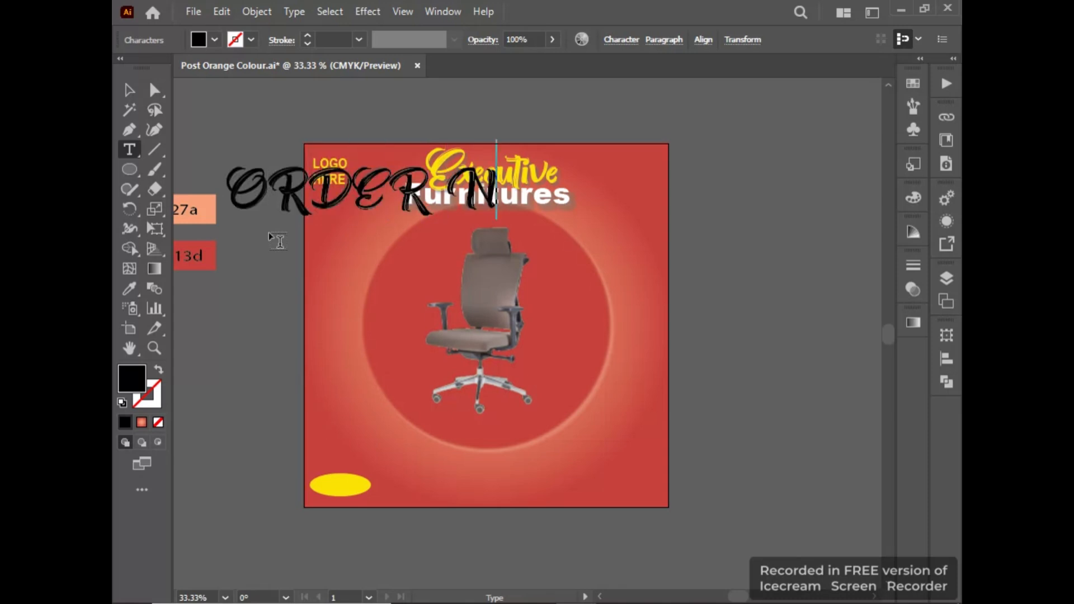
{"action": "type", "text": "OW"}
{"action": "left_click", "coordinate": [128, 89]}
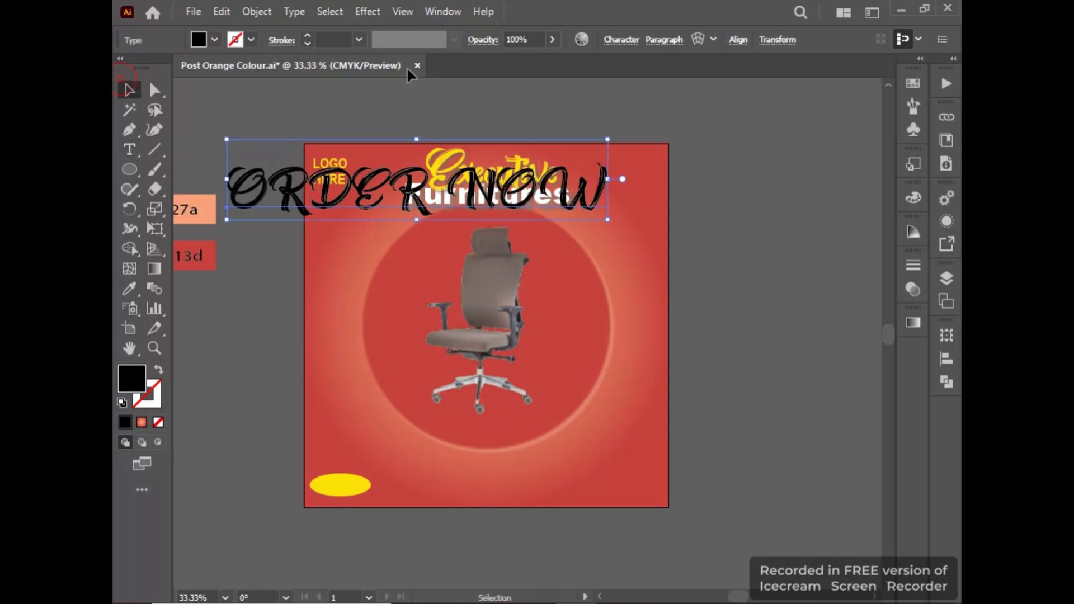
{"action": "left_click", "coordinate": [630, 41]}
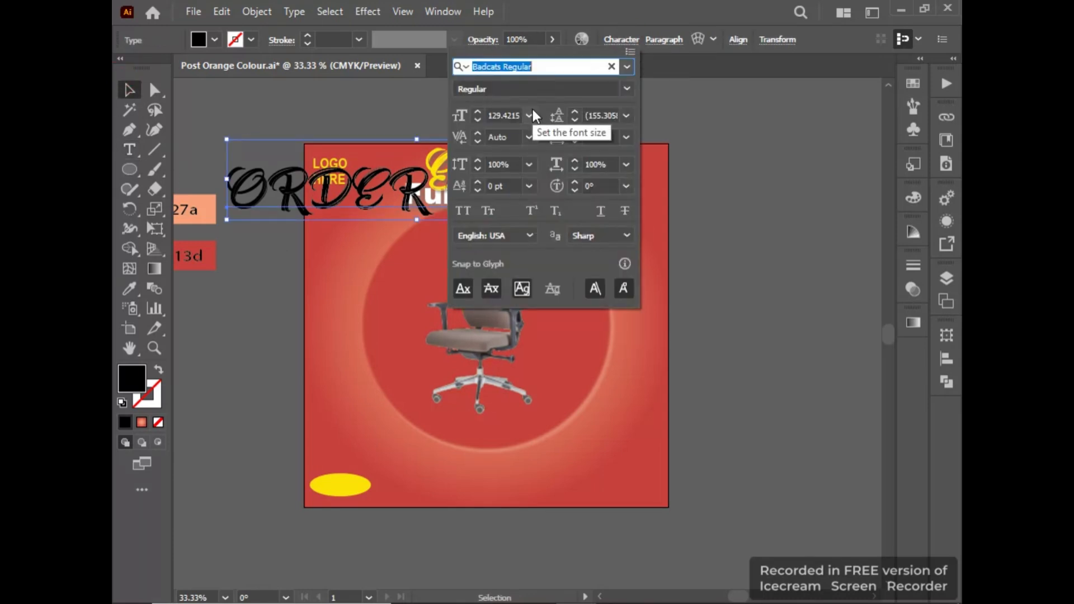
{"action": "left_click", "coordinate": [627, 67]}
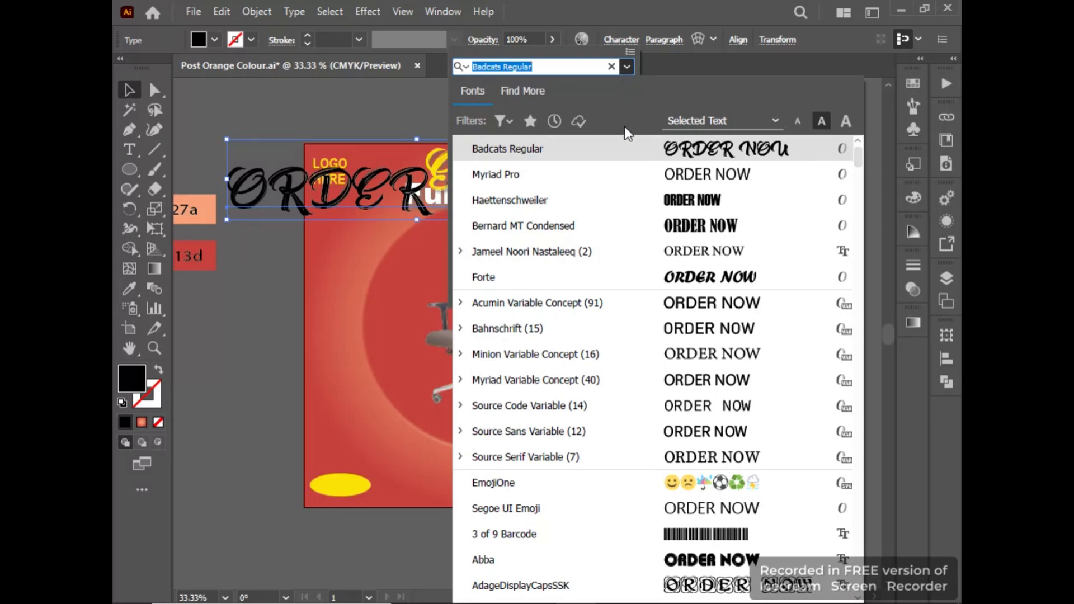
{"action": "left_click", "coordinate": [636, 201]}
Fill the "ORDER NOW" text with near-white fffdfe, shrink it and place it on the yellow ellipse.
{"action": "double_click", "coordinate": [135, 375]}
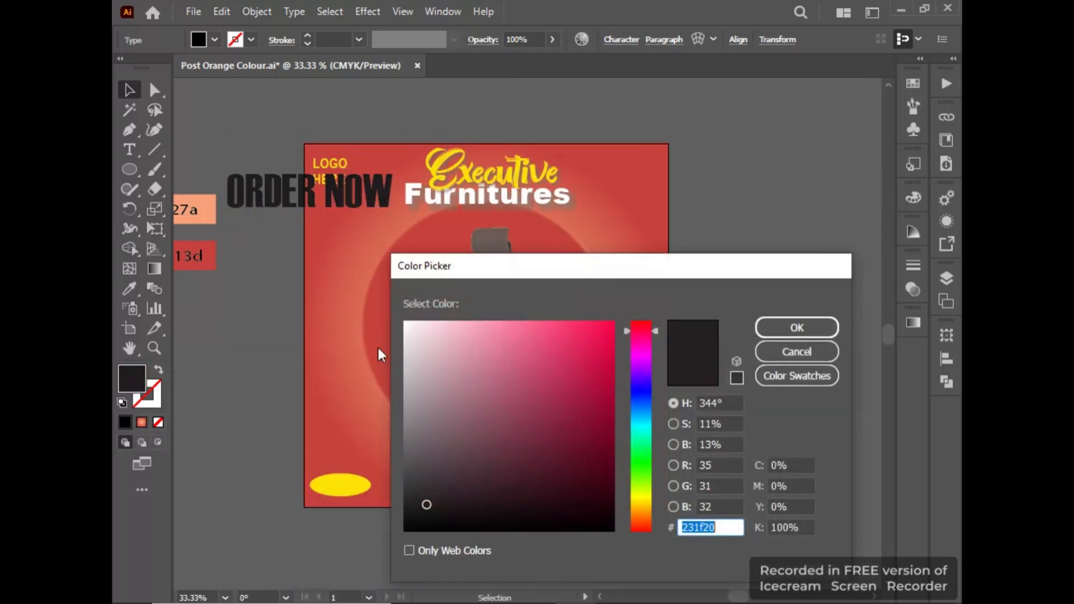
{"action": "left_click", "coordinate": [463, 357]}
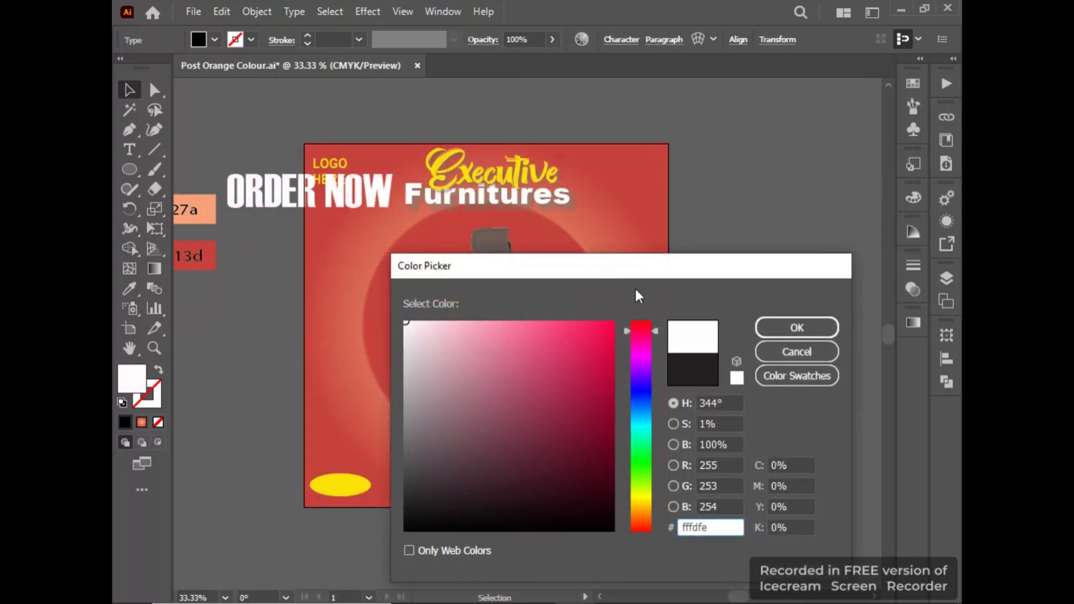
{"action": "left_click", "coordinate": [797, 327]}
{"action": "left_click_drag", "start_coordinate": [371, 223], "coordinate": [344, 482]}
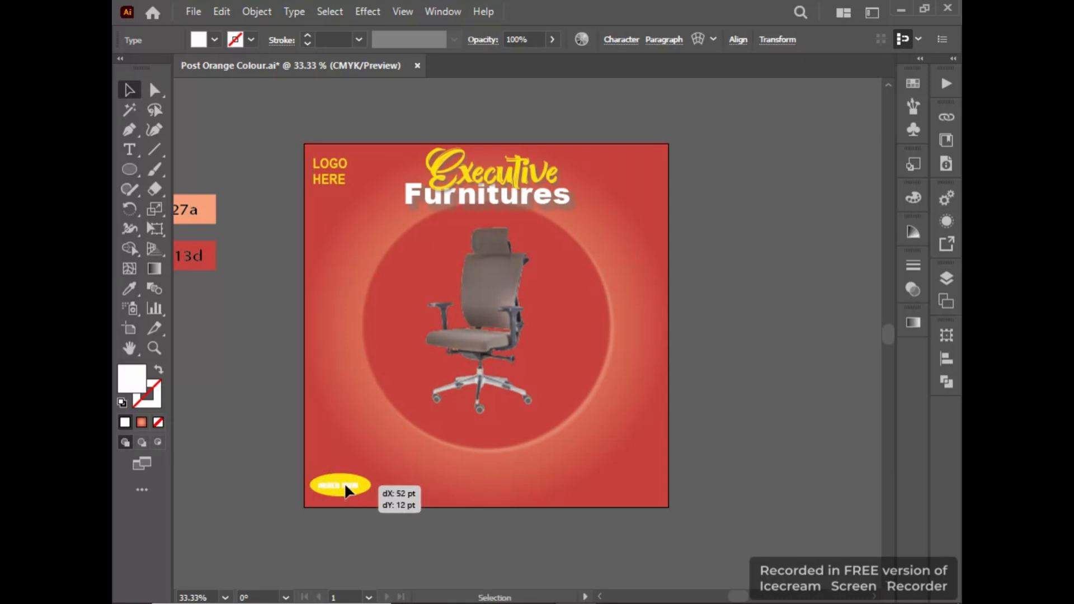
Recolour the "ORDER NOW" text purple, with the colour choice limited to web colours.
{"action": "double_click", "coordinate": [139, 389]}
{"action": "left_click_drag", "start_coordinate": [461, 353], "coordinate": [409, 578]}
{"action": "left_click", "coordinate": [412, 552]}
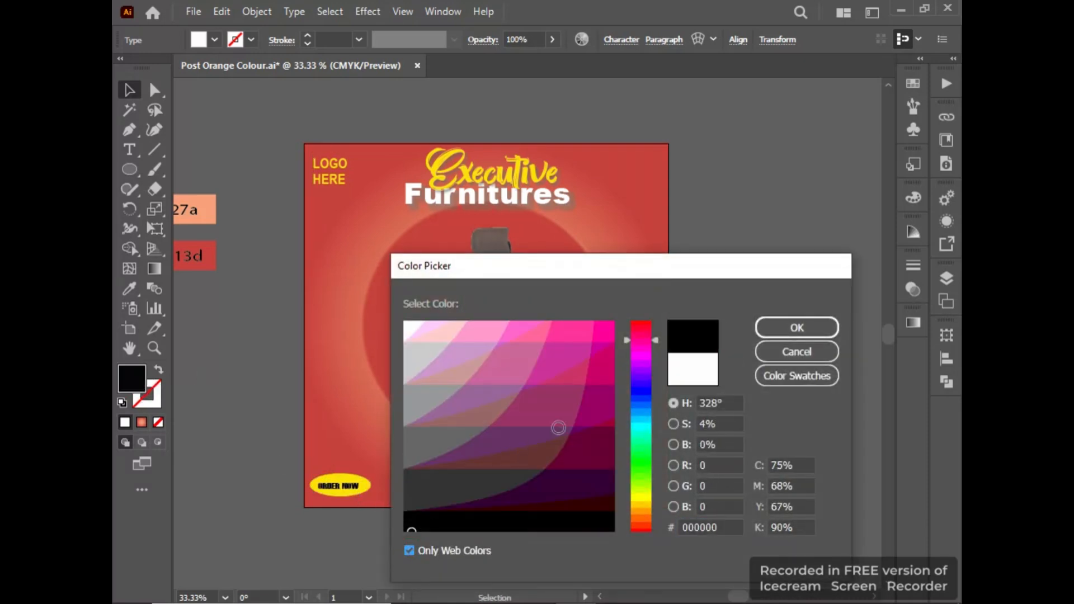
{"action": "left_click", "coordinate": [582, 416]}
{"action": "left_click", "coordinate": [778, 329]}
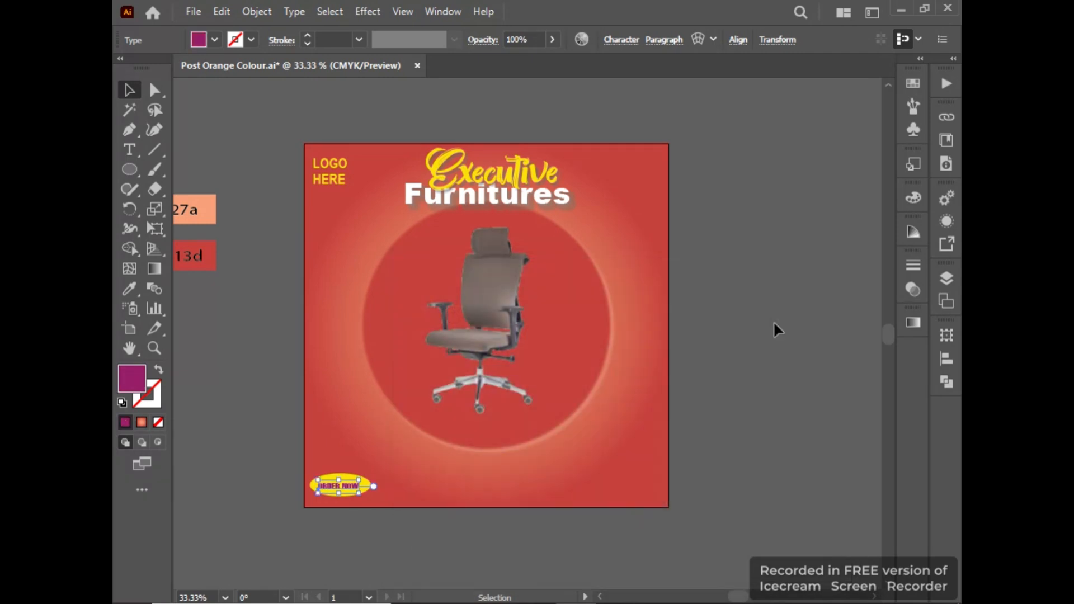
Enlarge the "ORDER NOW" text to about four fifths of the yellow ellipse's width and centre it there.
{"action": "scroll", "coordinate": [324, 506], "scroll_direction": "up", "scroll_amount": 4}
{"action": "key", "text": "space"}
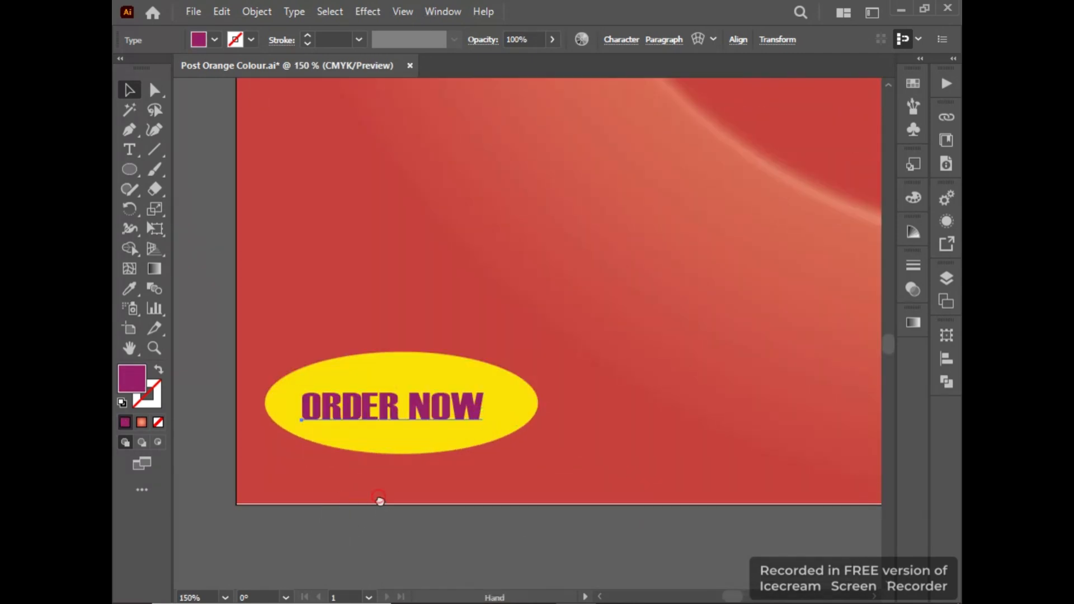
{"action": "left_click_drag", "start_coordinate": [379, 501], "coordinate": [362, 524]}
{"action": "left_click_drag", "start_coordinate": [464, 457], "coordinate": [478, 429]}
{"action": "left_click", "coordinate": [455, 559]}
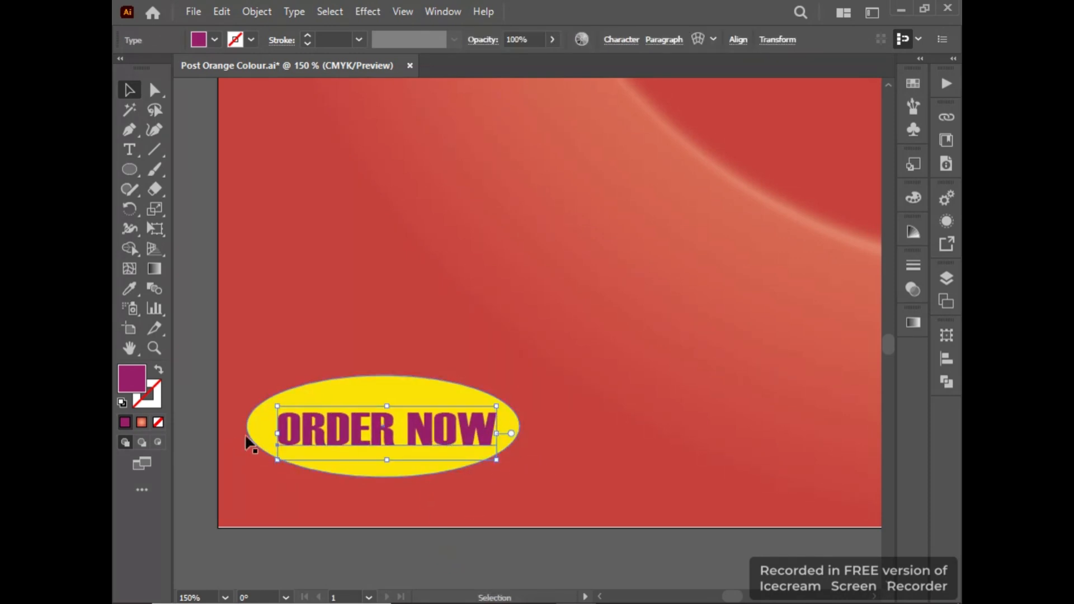
Turn off the web-colour limit and fill the "ORDER NOW" text with dark red a0251f.
{"action": "double_click", "coordinate": [132, 379]}
{"action": "left_click", "coordinate": [434, 551]}
{"action": "left_click", "coordinate": [574, 399]}
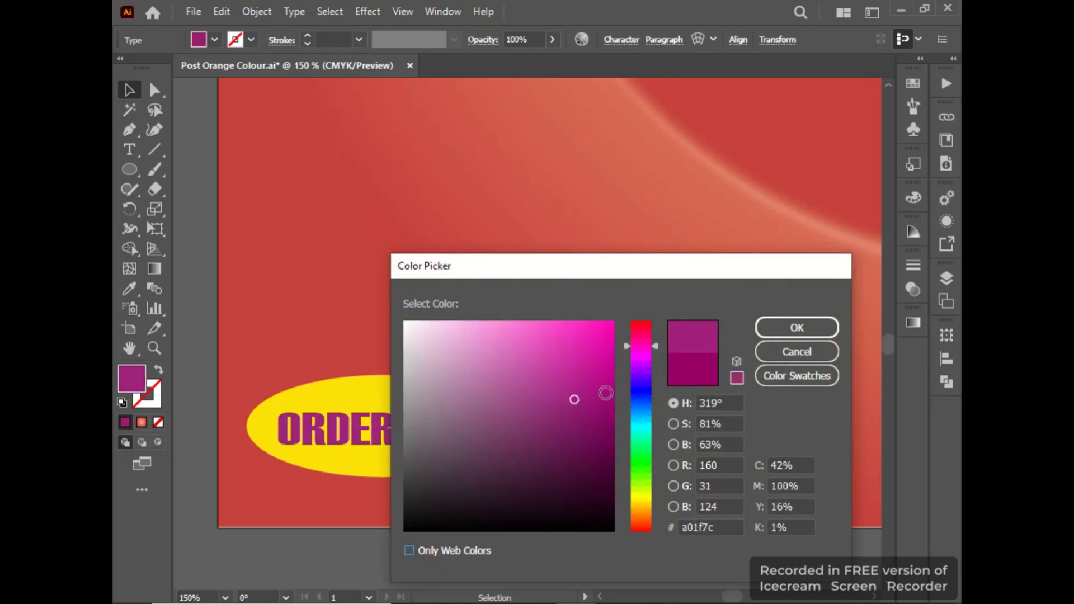
{"action": "left_click_drag", "start_coordinate": [646, 404], "coordinate": [652, 529]}
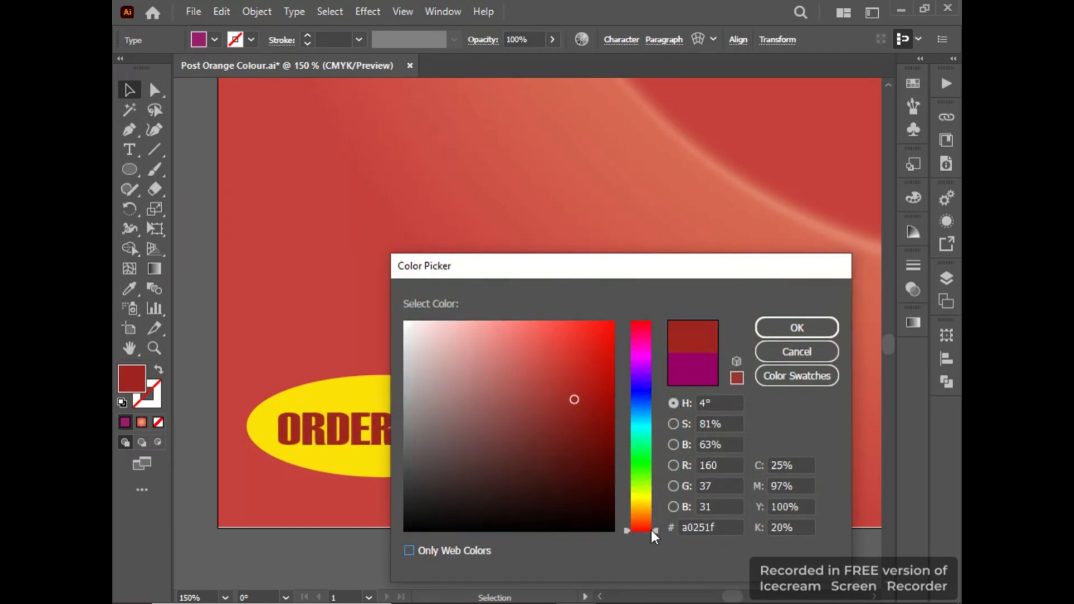
{"action": "left_click", "coordinate": [797, 328]}
Copy the central circle's red fill onto the "ORDER NOW" text.
{"action": "left_click", "coordinate": [129, 289]}
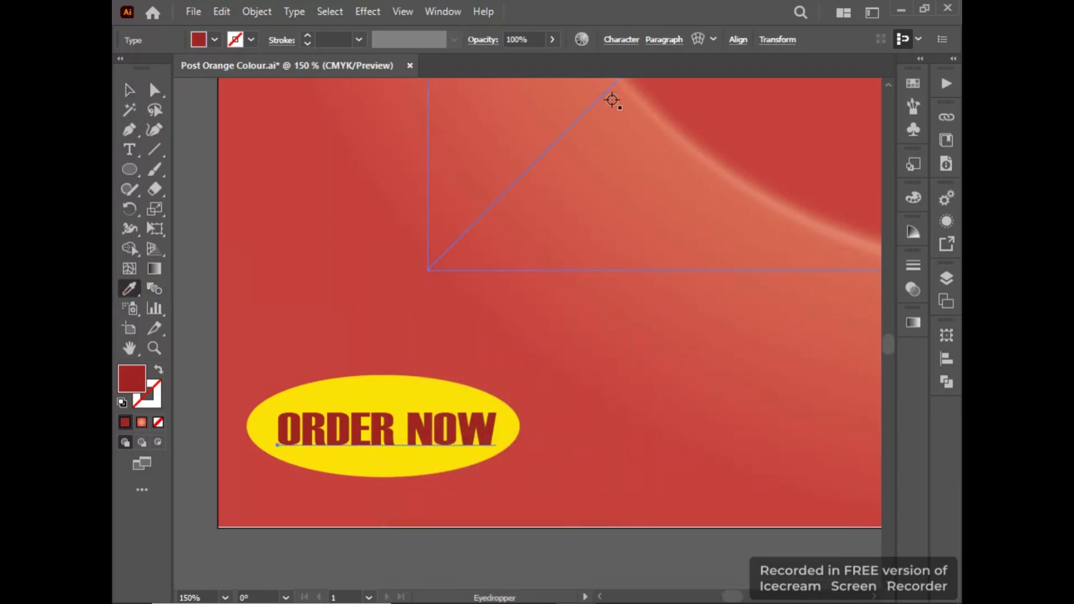
{"action": "left_click", "coordinate": [726, 130]}
{"action": "left_click", "coordinate": [129, 88]}
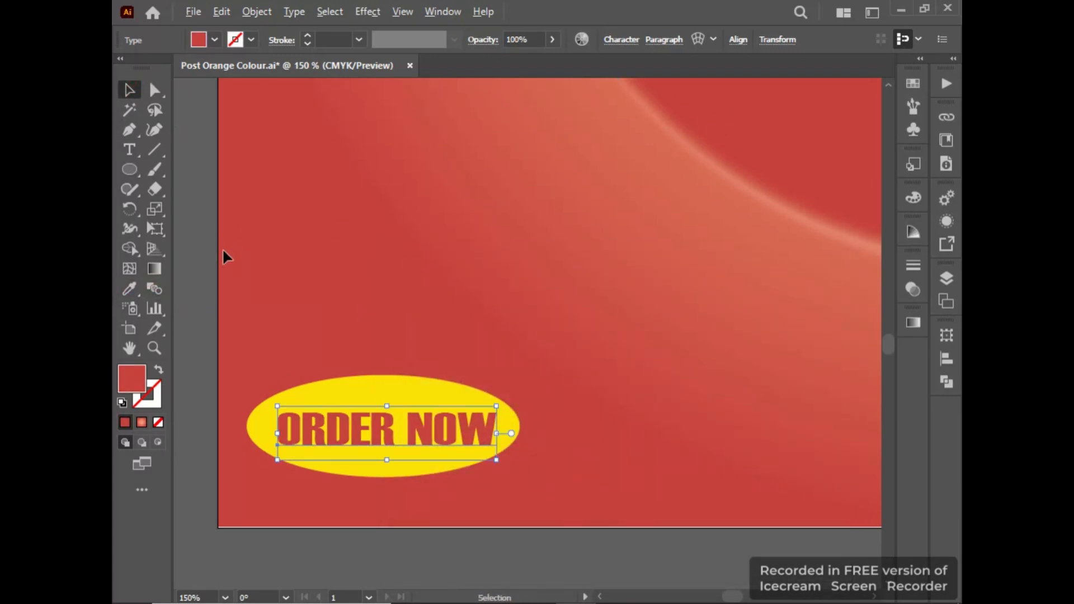
{"action": "scroll", "coordinate": [251, 272], "scroll_direction": "down", "scroll_amount": 4}
{"action": "left_click_drag", "start_coordinate": [358, 334], "coordinate": [393, 413]}
{"action": "left_click", "coordinate": [348, 404]}
Apply a drop shadow to the yellow ellipse behind "ORDER NOW".
{"action": "left_click", "coordinate": [272, 391]}
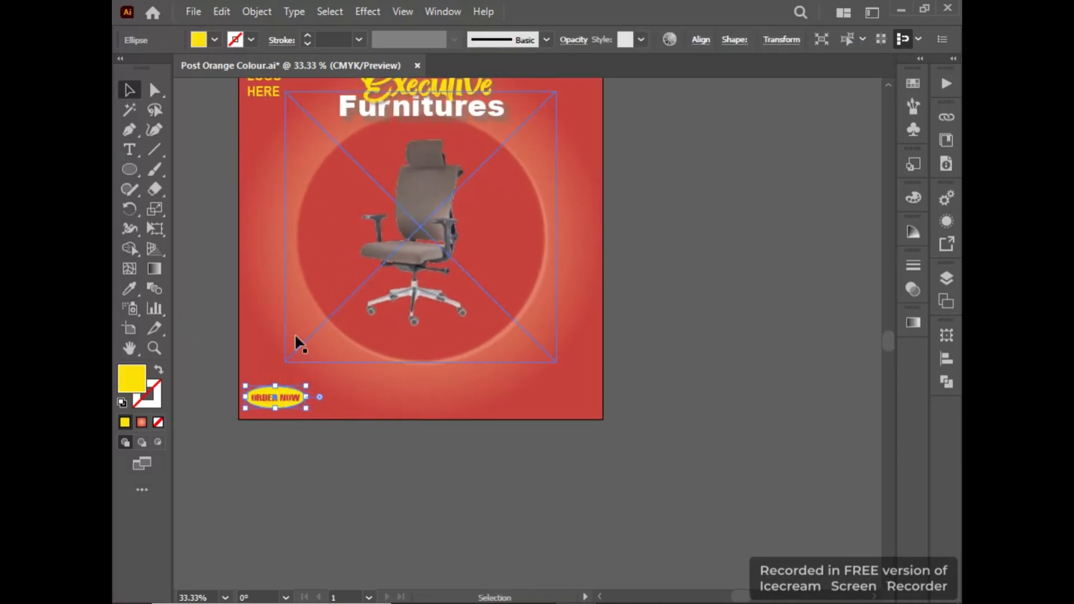
{"action": "left_click", "coordinate": [360, 10]}
{"action": "mouse_move", "coordinate": [425, 199]}
{"action": "left_click", "coordinate": [565, 200]}
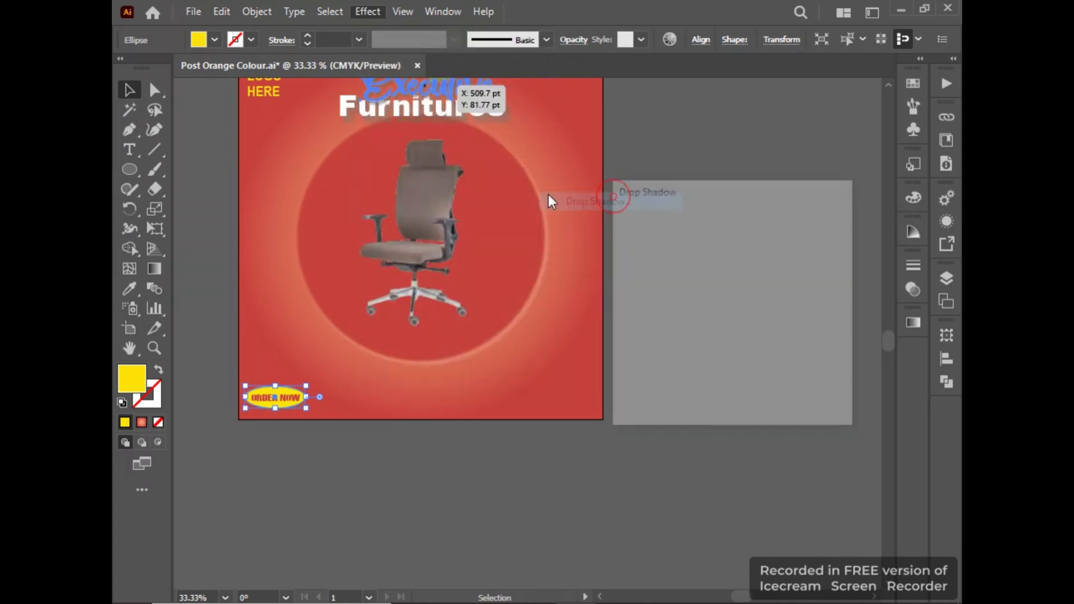
{"action": "left_click", "coordinate": [708, 392]}
{"action": "left_click", "coordinate": [466, 463]}
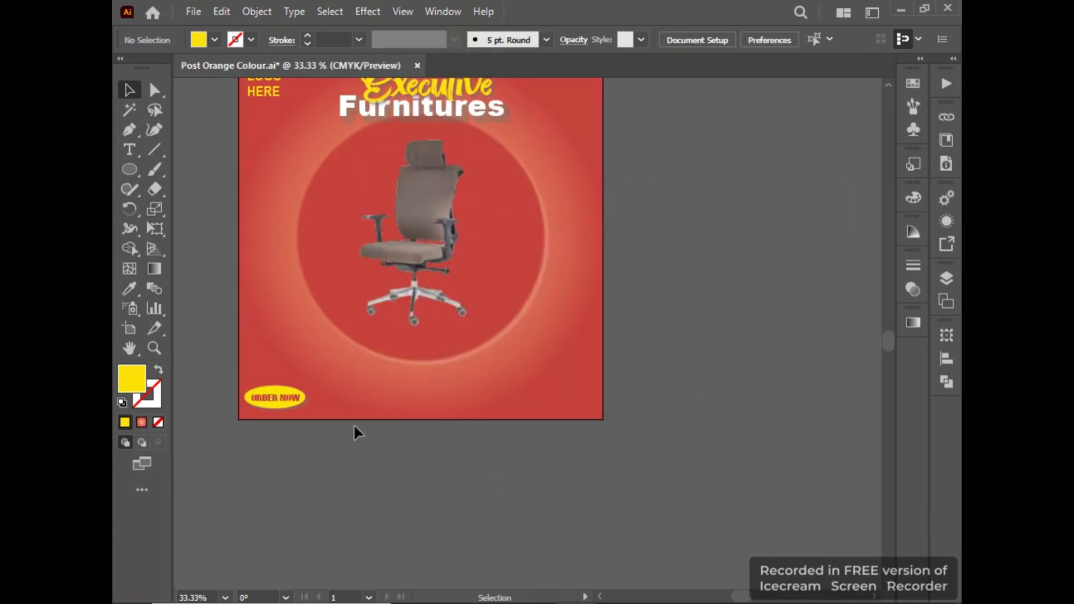
Try the f8a27a swatch and the background gradient on the "ORDER NOW" text, and return its fill to the c6413d swatch's red.
{"action": "left_click", "coordinate": [275, 398]}
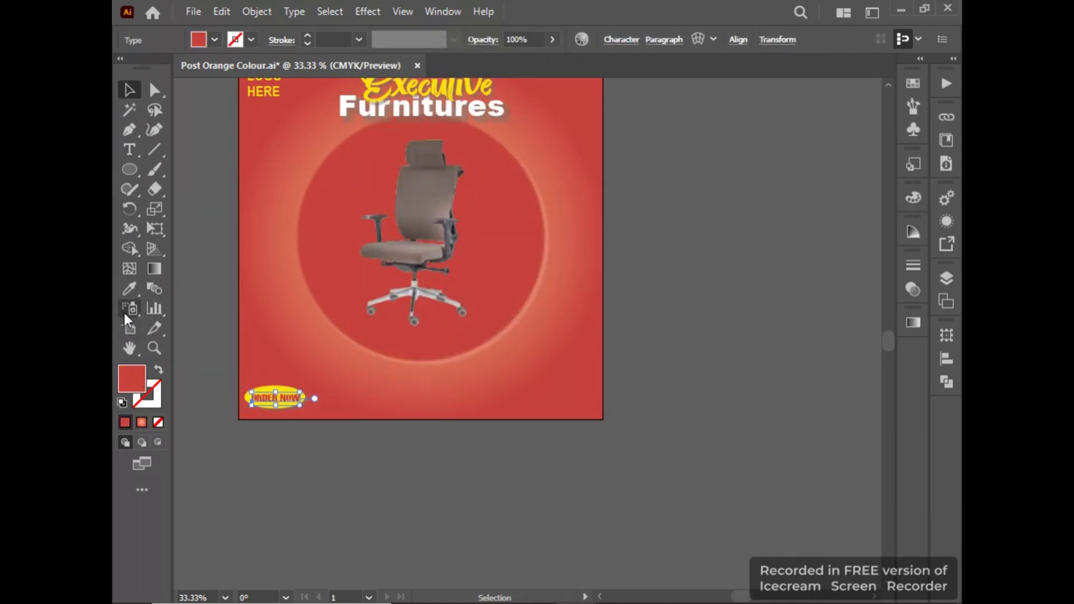
{"action": "left_click", "coordinate": [129, 290]}
{"action": "left_click_drag", "start_coordinate": [218, 264], "coordinate": [382, 311]}
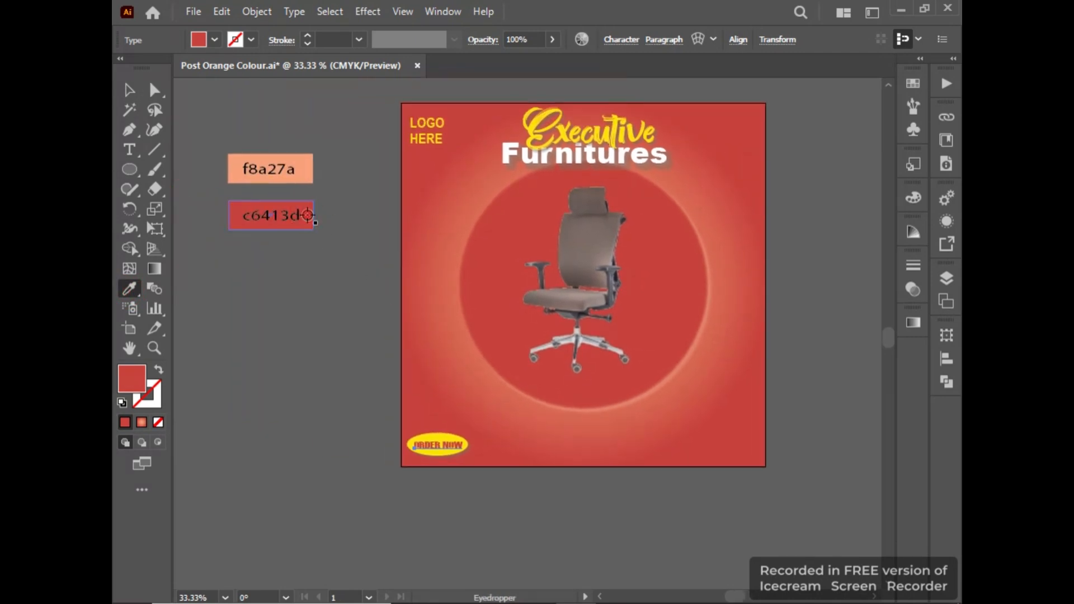
{"action": "left_click", "coordinate": [309, 162]}
{"action": "left_click", "coordinate": [440, 164]}
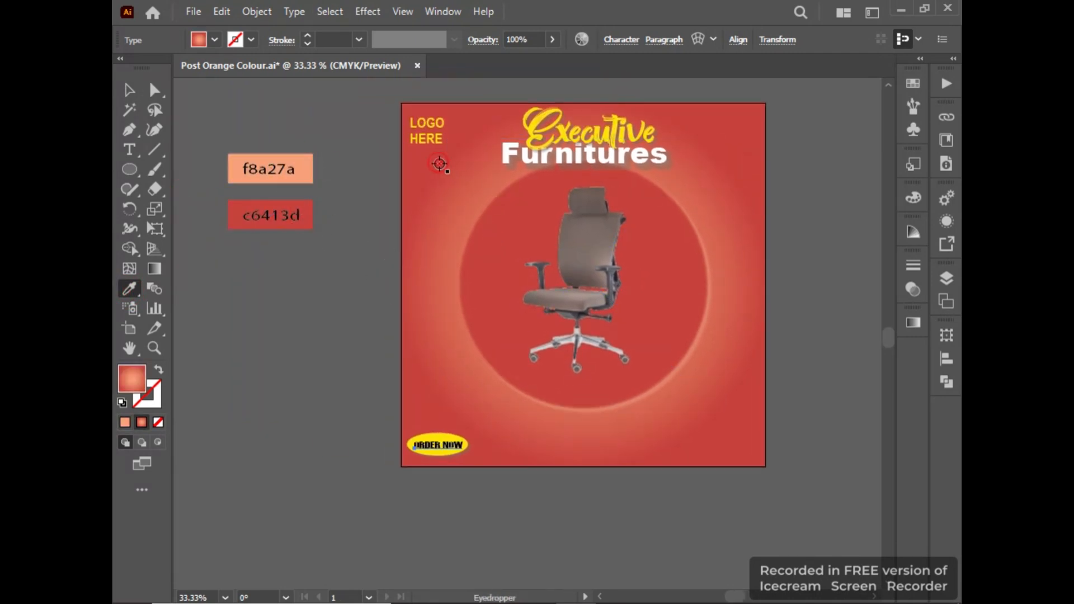
{"action": "left_click", "coordinate": [302, 211]}
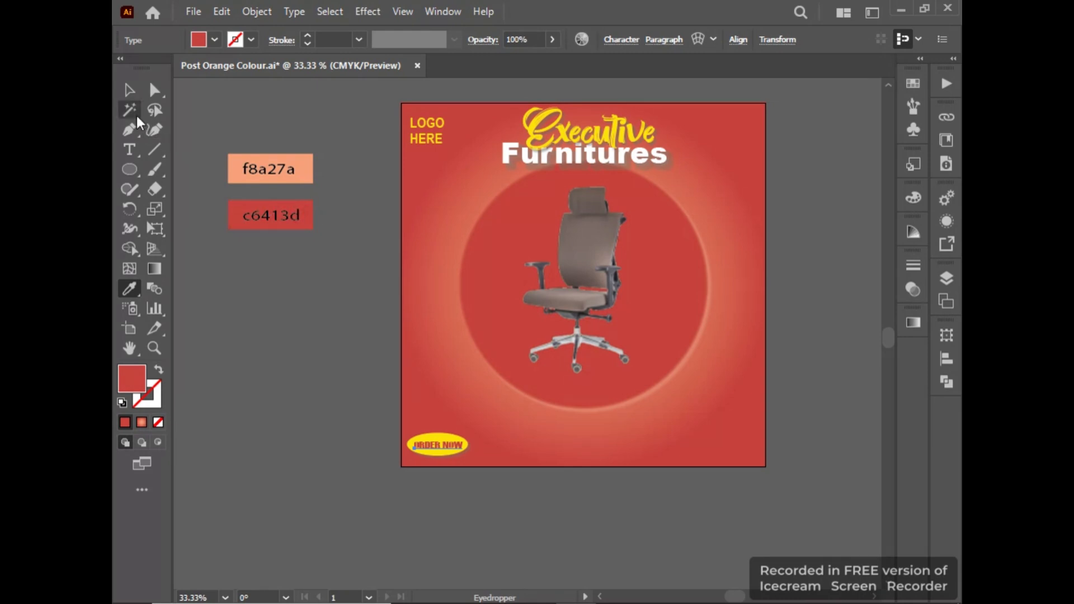
{"action": "left_click", "coordinate": [129, 90]}
{"action": "left_click", "coordinate": [324, 307]}
Move the office chair image aside so that the central circle is clear.
{"action": "left_click_drag", "start_coordinate": [493, 436], "coordinate": [434, 431]}
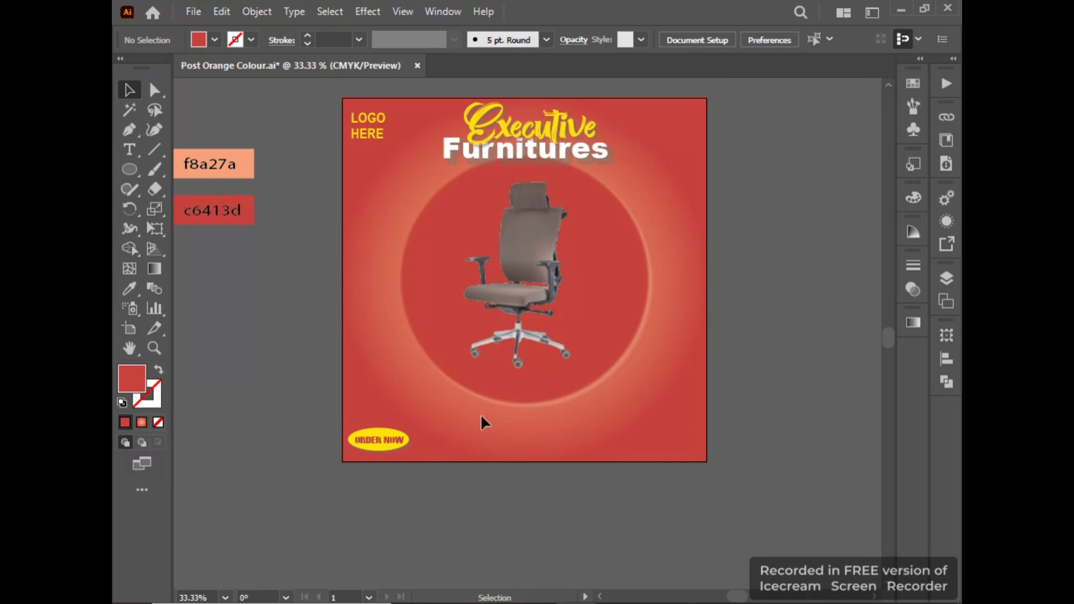
{"action": "left_click", "coordinate": [481, 391]}
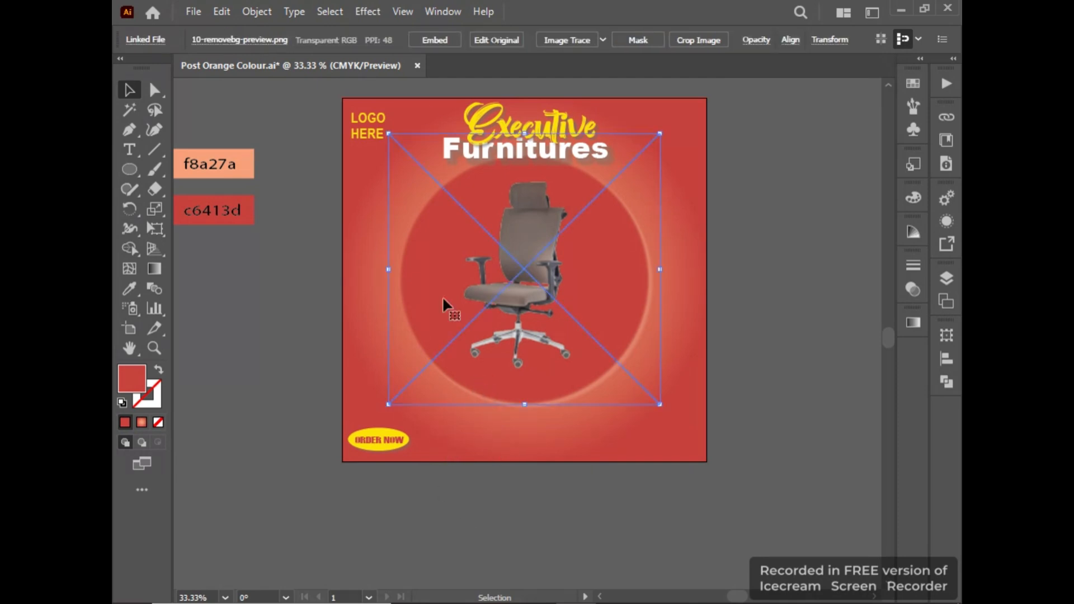
{"action": "left_click_drag", "start_coordinate": [420, 272], "coordinate": [584, 288]}
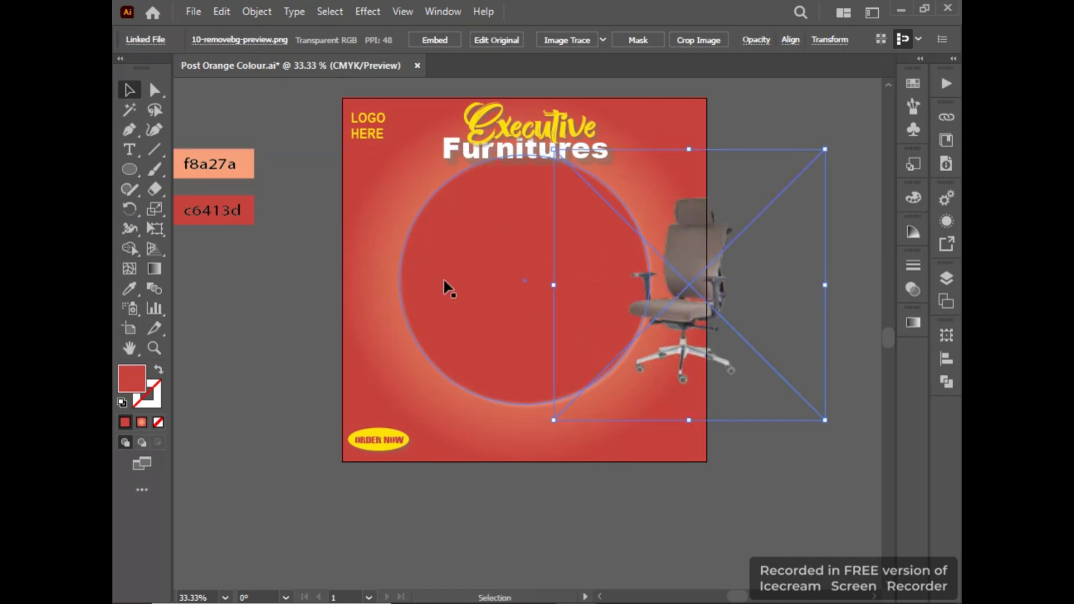
Apply a black drop shadow to the central circle with Normal mode, 25% opacity, 7 pt X and Y offsets and 2 pt blur.
{"action": "left_click", "coordinate": [427, 276]}
{"action": "left_click", "coordinate": [366, 12]}
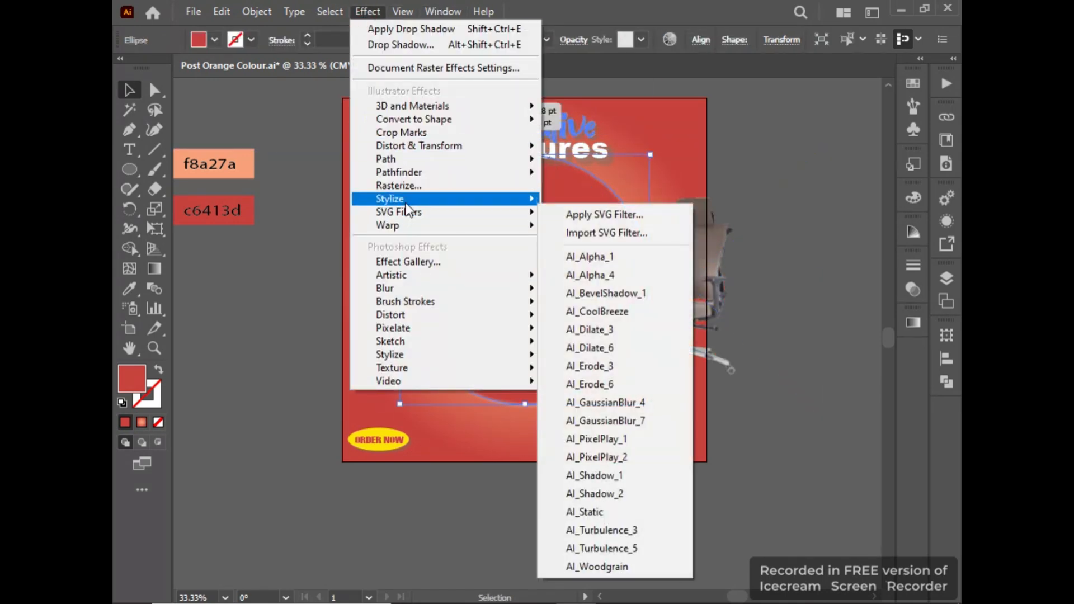
{"action": "mouse_move", "coordinate": [448, 200]}
{"action": "left_click", "coordinate": [597, 204]}
{"action": "left_click", "coordinate": [604, 340]}
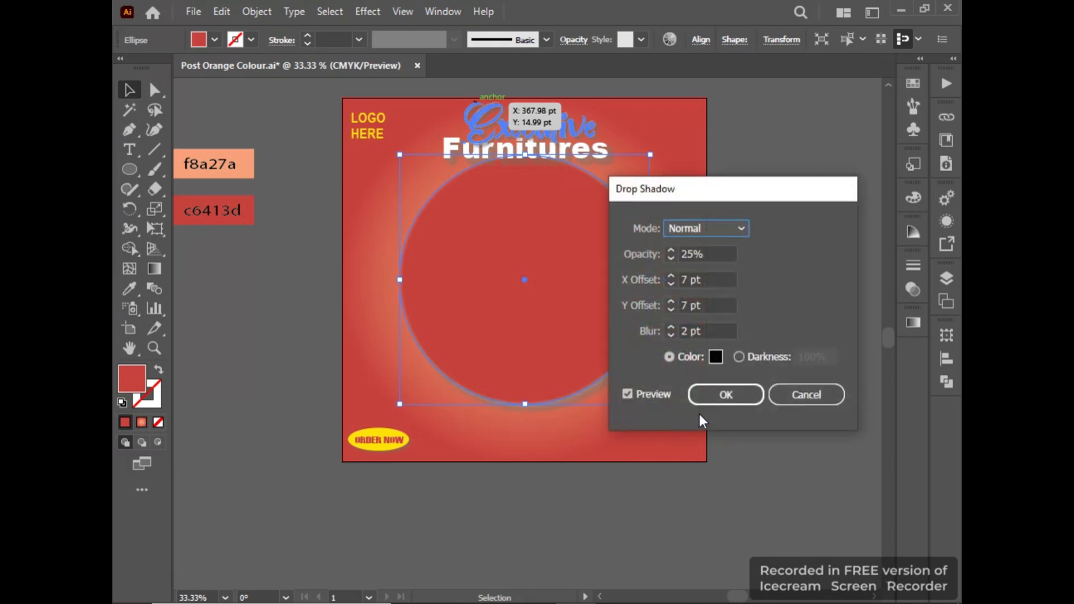
{"action": "left_click", "coordinate": [712, 399]}
{"action": "left_click", "coordinate": [738, 509]}
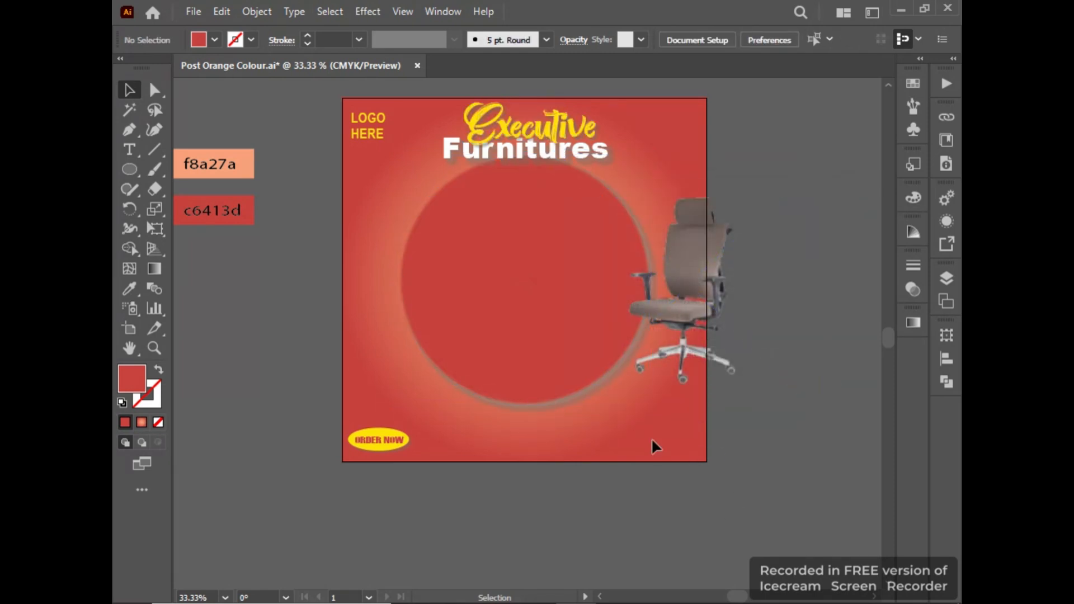
Add another drop shadow to the central circle with 7 pt offsets and 2 pt blur, and fine-tune its opacity.
{"action": "left_click", "coordinate": [565, 364]}
{"action": "left_click", "coordinate": [538, 342]}
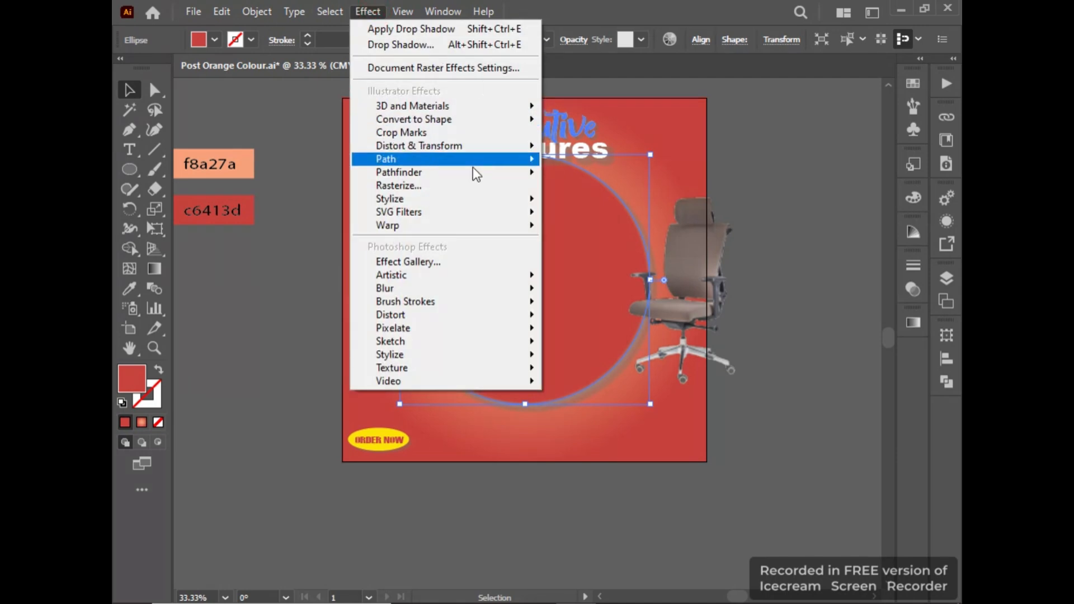
{"action": "mouse_move", "coordinate": [466, 200]}
{"action": "left_click", "coordinate": [603, 201]}
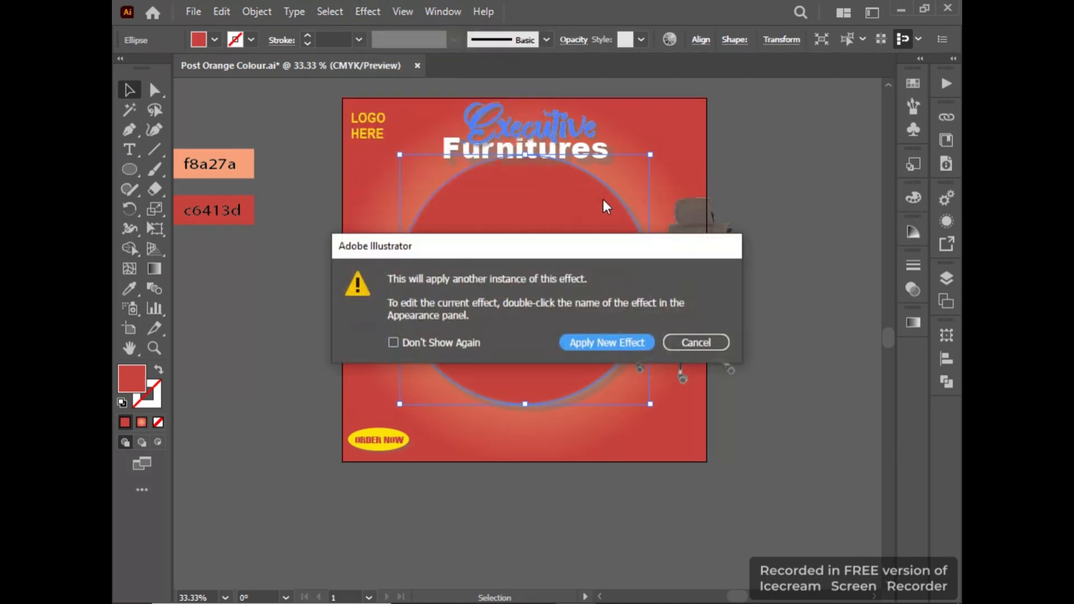
{"action": "left_click", "coordinate": [618, 342]}
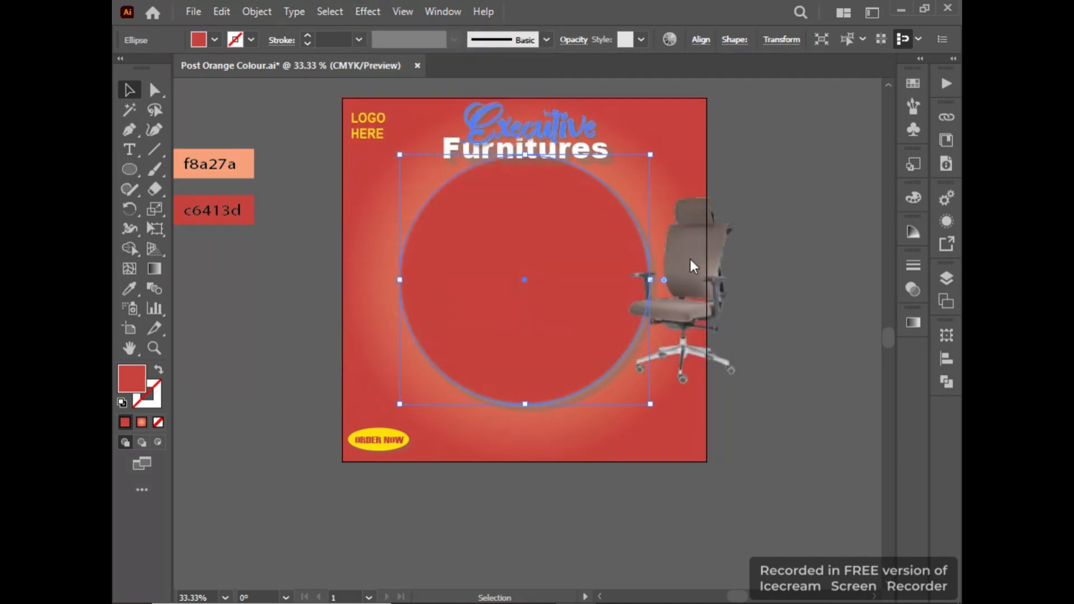
{"action": "left_click", "coordinate": [705, 253]}
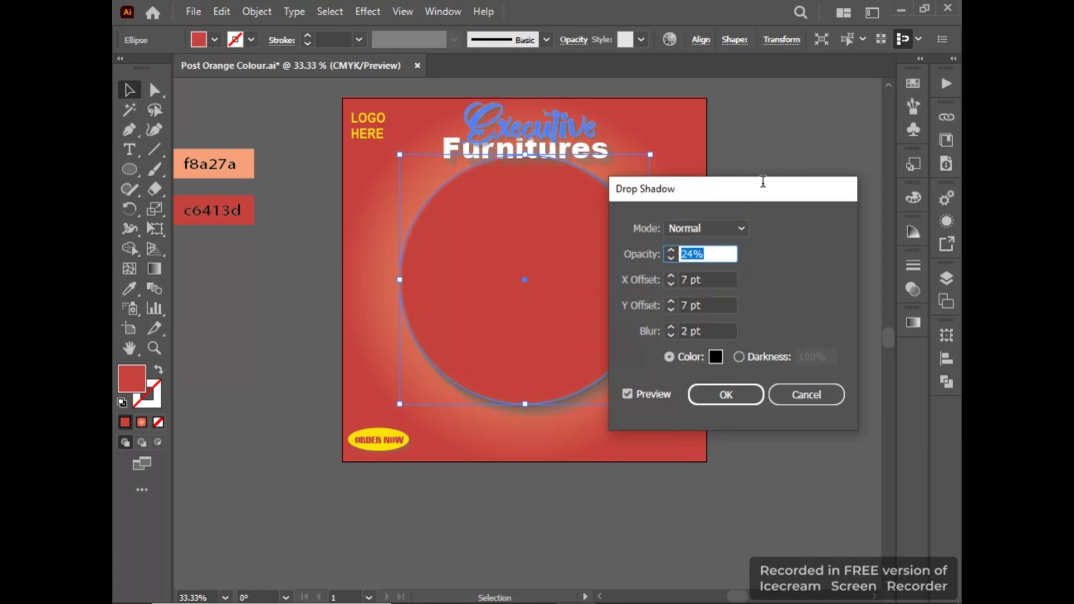
{"action": "key", "text": "Down"}
{"action": "key", "text": "Down"}
{"action": "key", "text": "Down"}
{"action": "key", "text": "Down"}
{"action": "left_click_drag", "start_coordinate": [666, 194], "coordinate": [749, 189]}
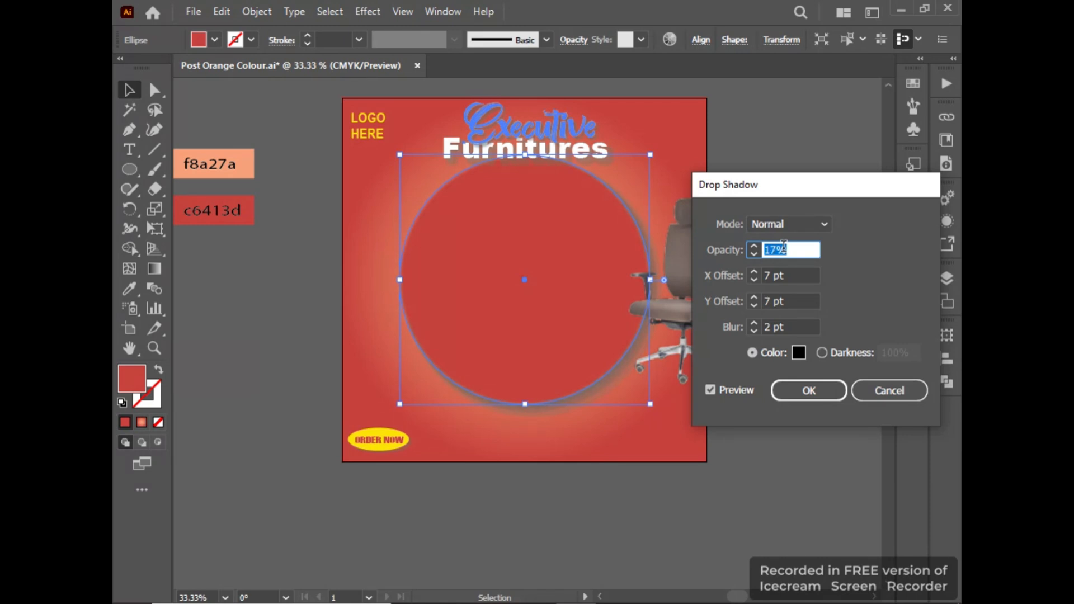
{"action": "key", "text": "Up"}
{"action": "key", "text": "Up"}
{"action": "key", "text": "Up"}
{"action": "key", "text": "Up"}
{"action": "key", "text": "Up"}
{"action": "key", "text": "Up"}
{"action": "key", "text": "Up"}
{"action": "key", "text": "Up"}
{"action": "key", "text": "Up"}
{"action": "key", "text": "Up"}
{"action": "key", "text": "Up"}
{"action": "key", "text": "Up"}
{"action": "key", "text": "Up"}
{"action": "key", "text": "Up"}
{"action": "key", "text": "Up"}
{"action": "key", "text": "Up"}
{"action": "key", "text": "Up"}
{"action": "key", "text": "Up"}
{"action": "key", "text": "Up"}
{"action": "key", "text": "Up"}
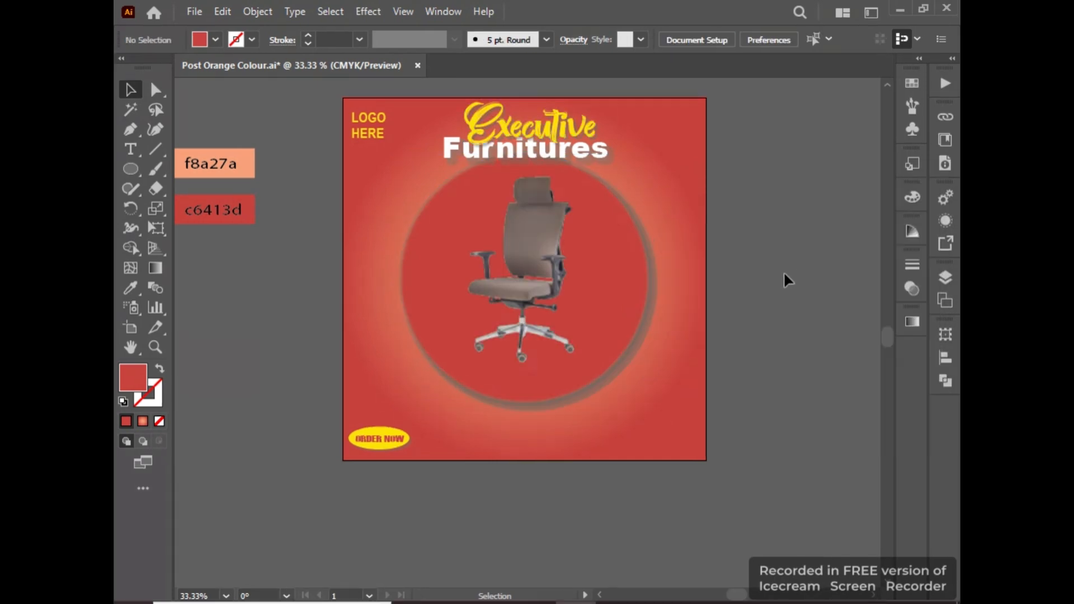
Add a two-line text below the artboard with "CONTACT" above a placeholder phone number of zeros.
{"action": "left_click", "coordinate": [130, 150]}
{"action": "left_click", "coordinate": [430, 521]}
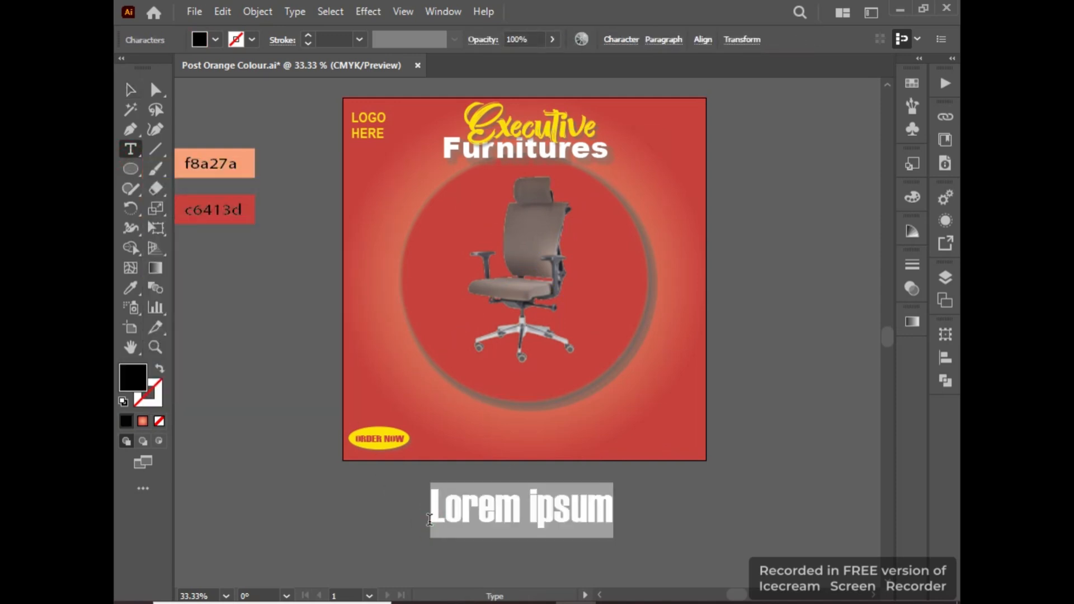
{"action": "type", "text": "CONTACT "}
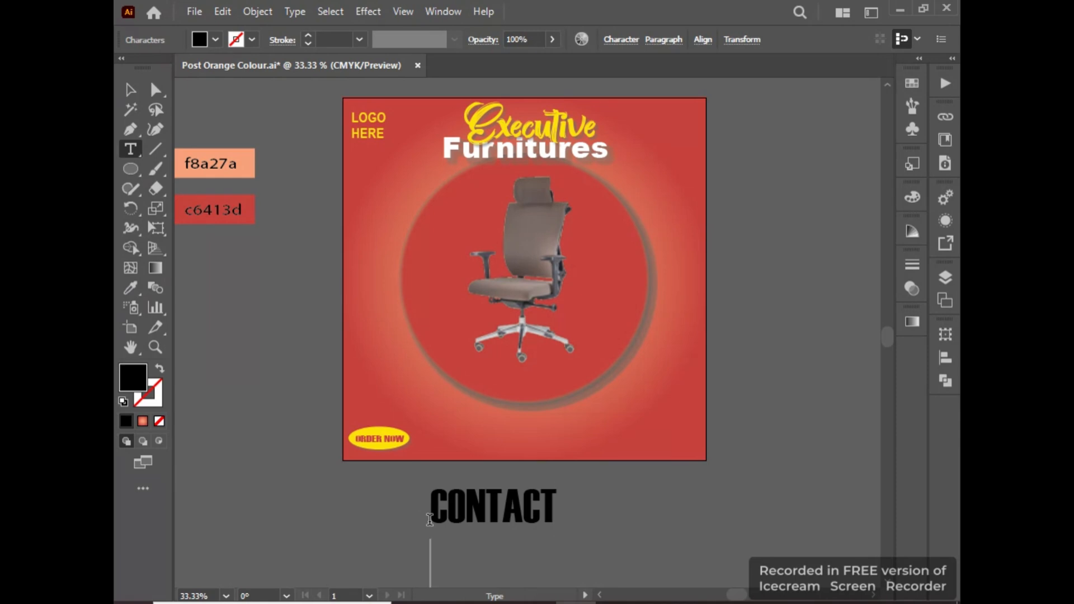
{"action": "type", "text": "+92 00"}
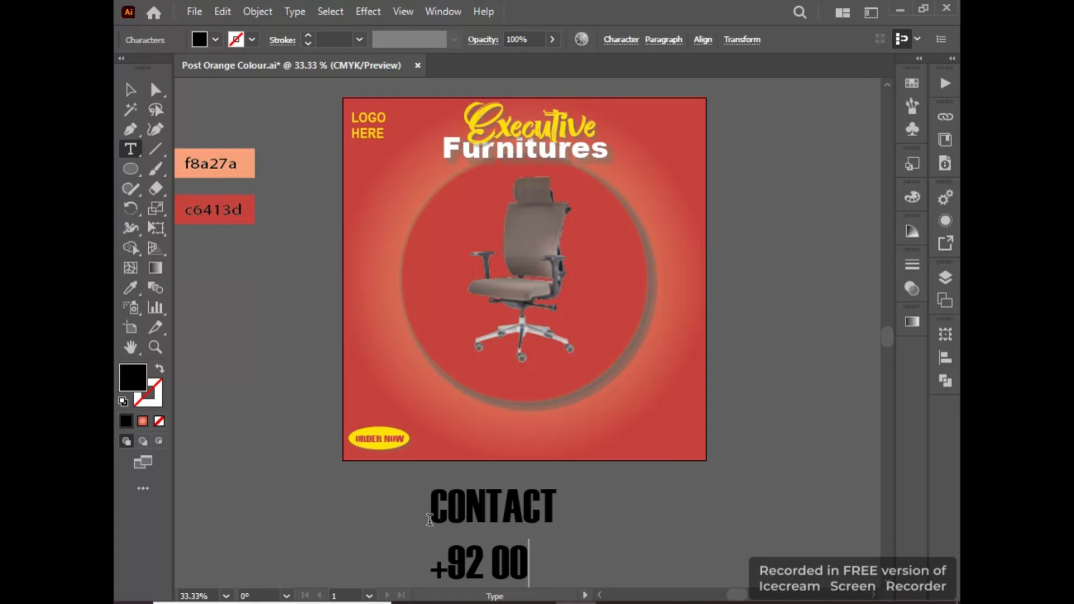
{"action": "type", "text": "0 000000"}
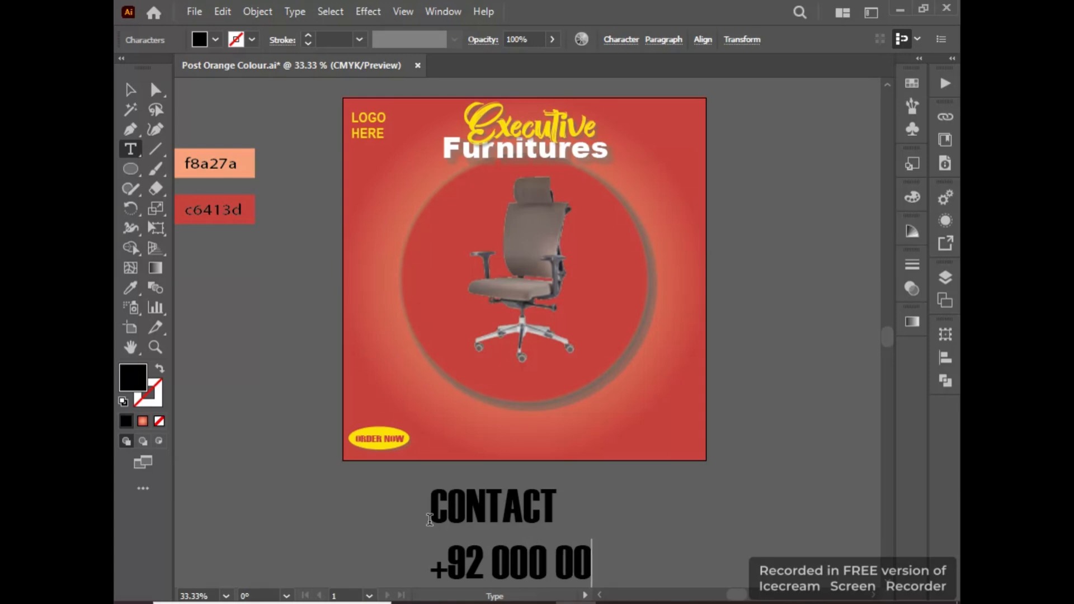
{"action": "type", "text": "0"}
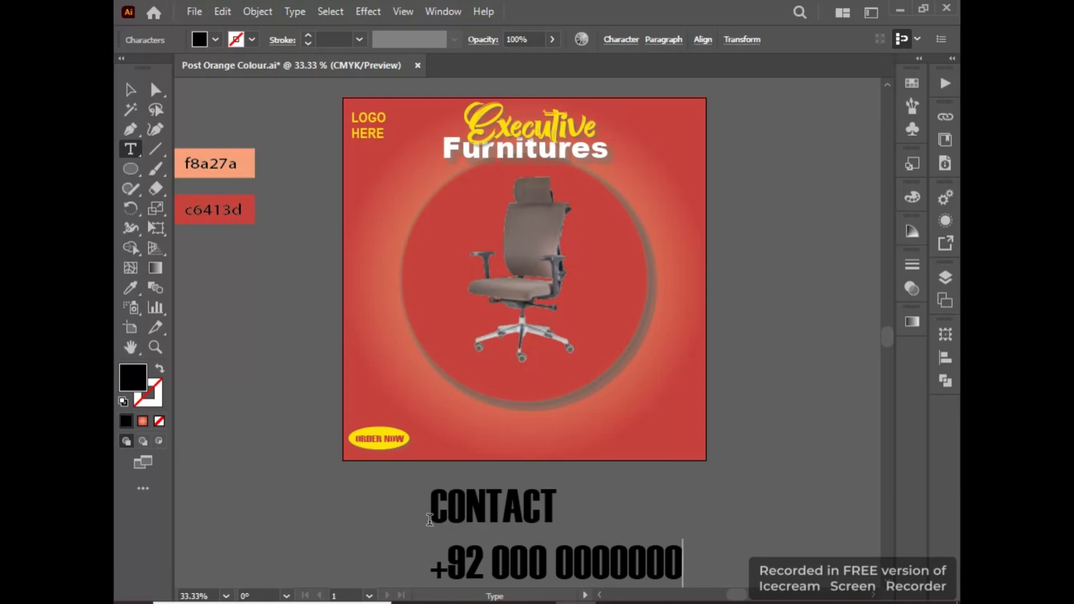
{"action": "key", "text": "Escape"}
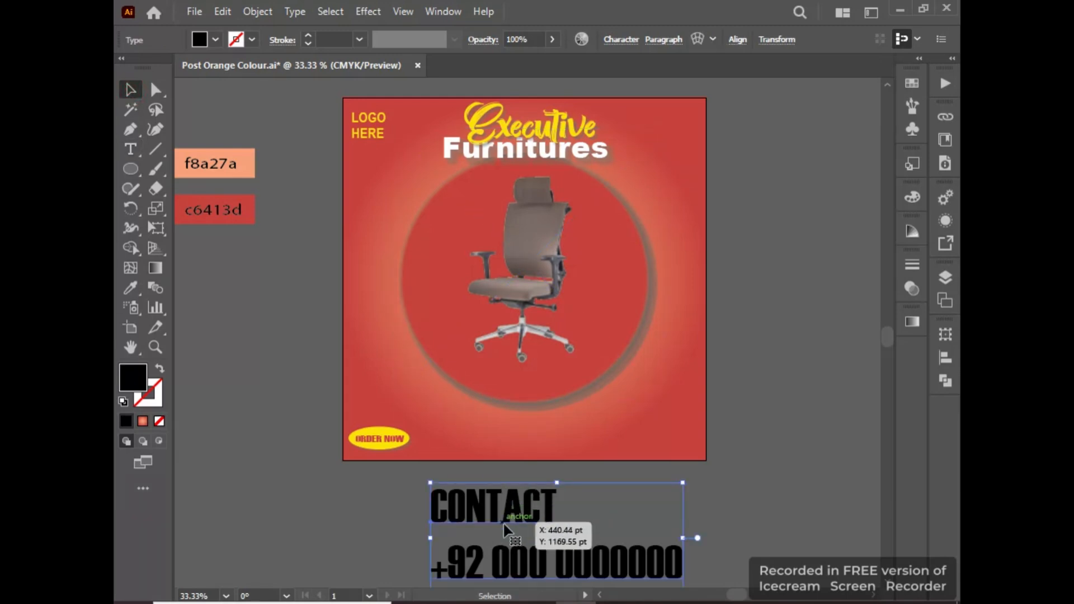
Indent the word "CONTACT" above the phone number and fill the contact text with white ffffff.
{"action": "double_click", "coordinate": [447, 507]}
{"action": "key", "text": "Tab"}
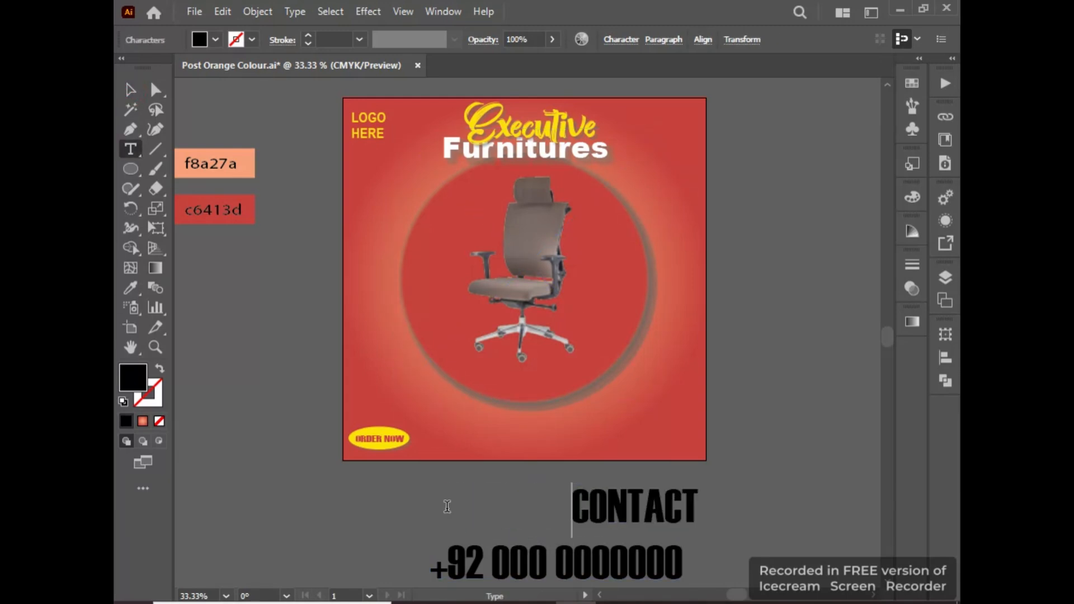
{"action": "left_click", "coordinate": [130, 89]}
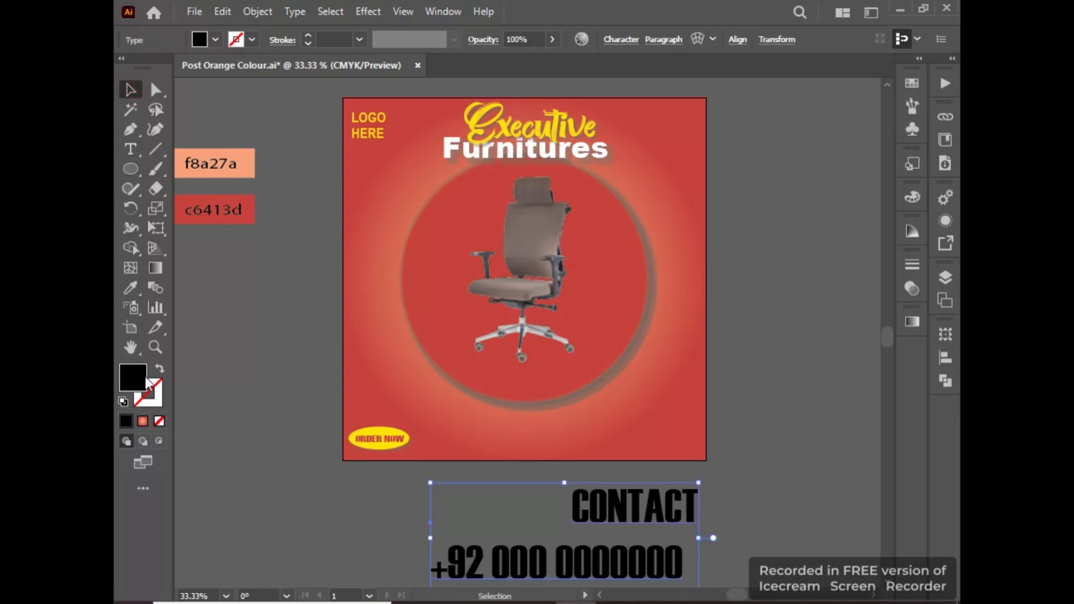
{"action": "double_click", "coordinate": [133, 377]}
{"action": "type", "text": "ffffff"}
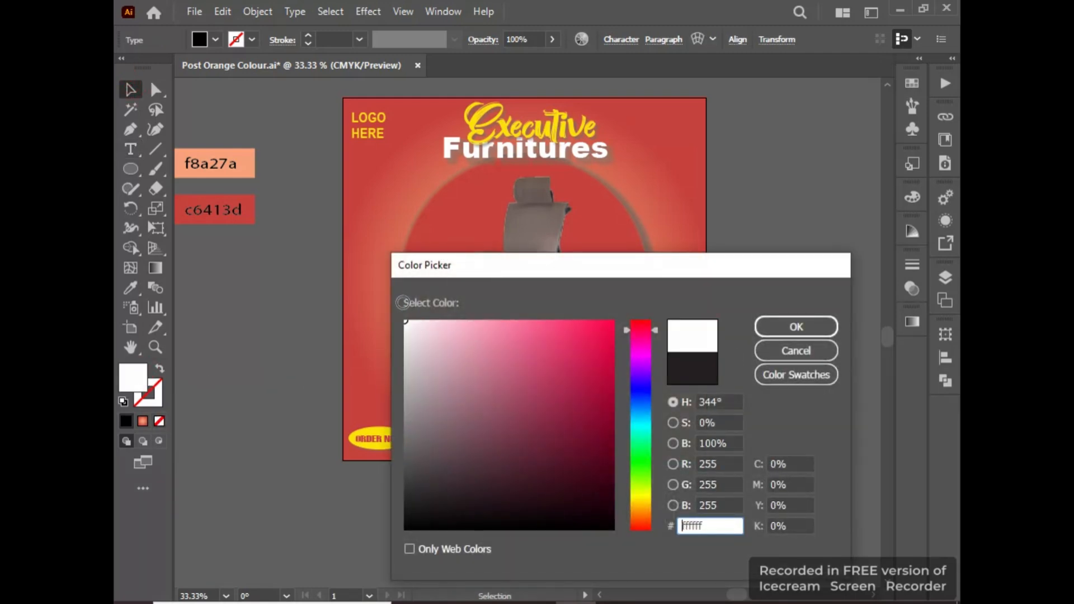
{"action": "left_click", "coordinate": [830, 328]}
Move the contact text up to the artboard's lower edge and trim the indent so "CONTACT" ends flush with the number.
{"action": "left_click_drag", "start_coordinate": [651, 536], "coordinate": [627, 483]}
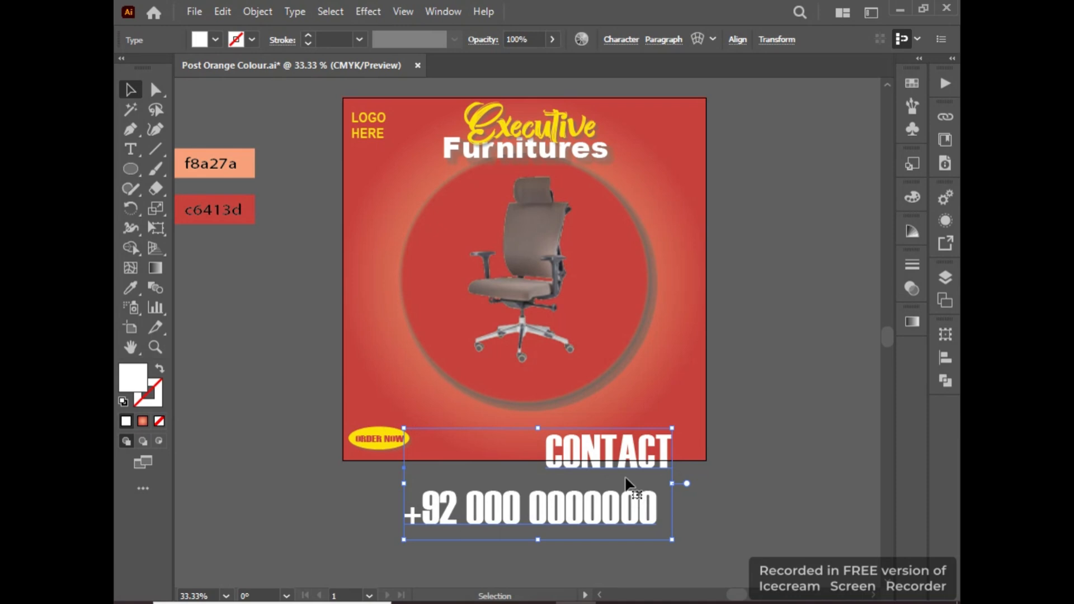
{"action": "double_click", "coordinate": [542, 461]}
{"action": "key", "text": "BackSpace"}
{"action": "key", "text": "BackSpace"}
{"action": "key", "text": "BackSpace"}
{"action": "key", "text": "BackSpace"}
{"action": "key", "text": "BackSpace"}
{"action": "key", "text": "BackSpace"}
{"action": "key", "text": "BackSpace"}
{"action": "key", "text": "BackSpace"}
{"action": "key", "text": "BackSpace"}
{"action": "key", "text": "BackSpace"}
{"action": "key", "text": "BackSpace"}
{"action": "key", "text": "BackSpace"}
{"action": "key", "text": "BackSpace"}
{"action": "key", "text": "BackSpace"}
{"action": "key", "text": "BackSpace"}
{"action": "key", "text": "BackSpace"}
{"action": "key", "text": "BackSpace"}
{"action": "key", "text": "BackSpace"}
{"action": "key", "text": "BackSpace"}
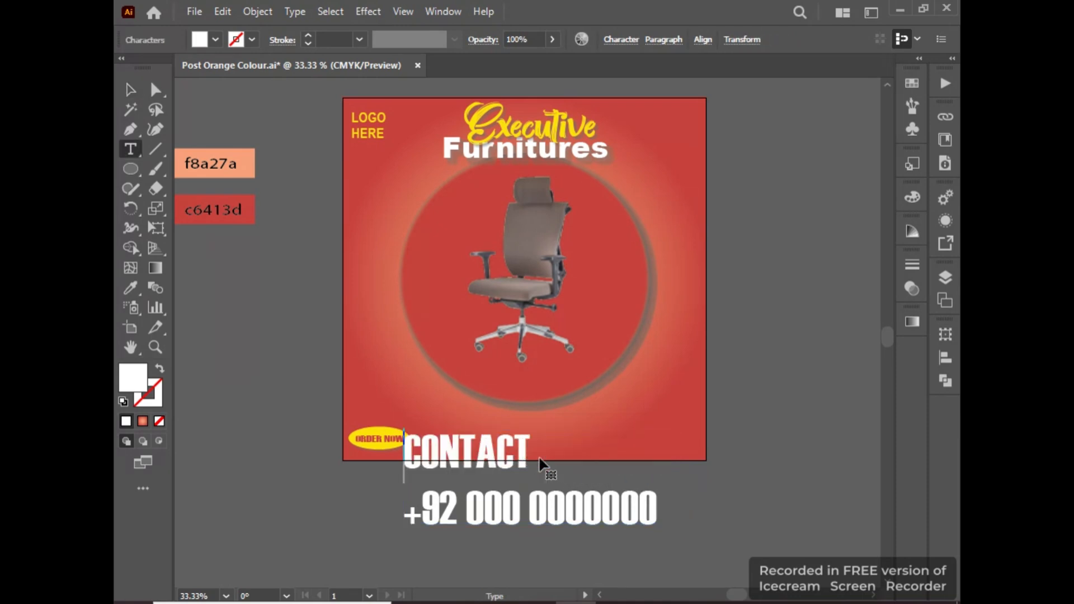
Shrink the contact text and place it in the lower-right corner of the post.
{"action": "left_click", "coordinate": [132, 84]}
{"action": "left_click_drag", "start_coordinate": [657, 539], "coordinate": [592, 506]}
{"action": "left_click_drag", "start_coordinate": [538, 487], "coordinate": [695, 454]}
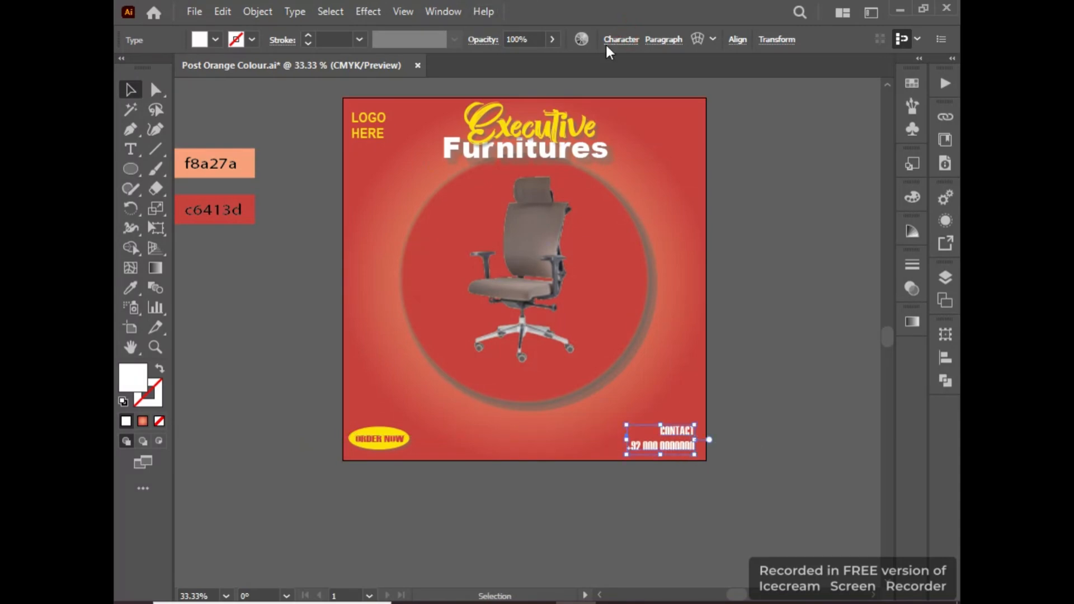
Change the font of the contact text to Arial Black.
{"action": "left_click", "coordinate": [621, 39]}
{"action": "type", "text": "ARIA"}
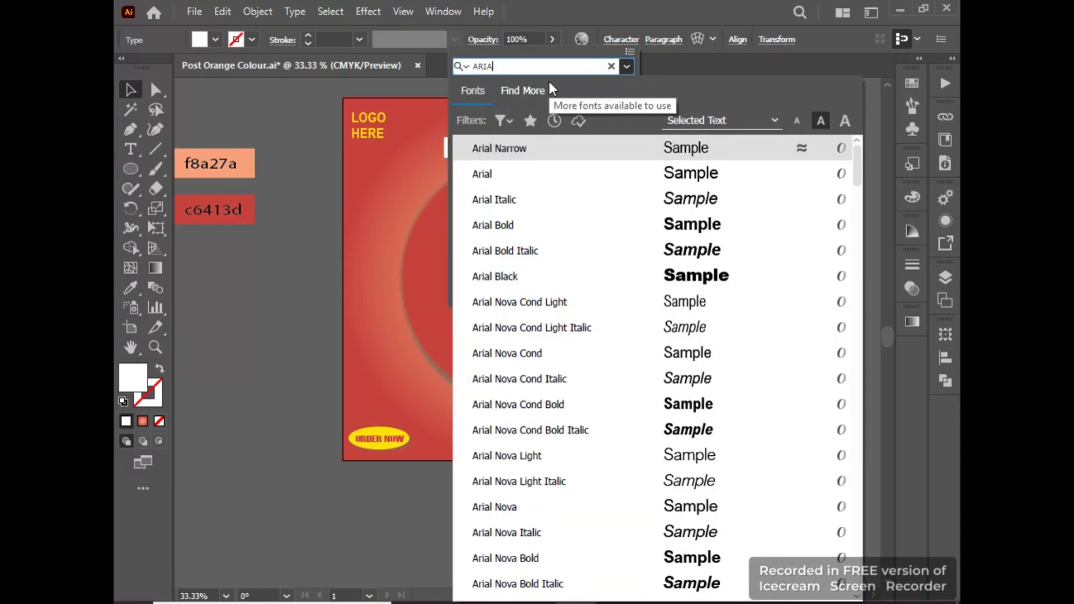
{"action": "left_click", "coordinate": [698, 276]}
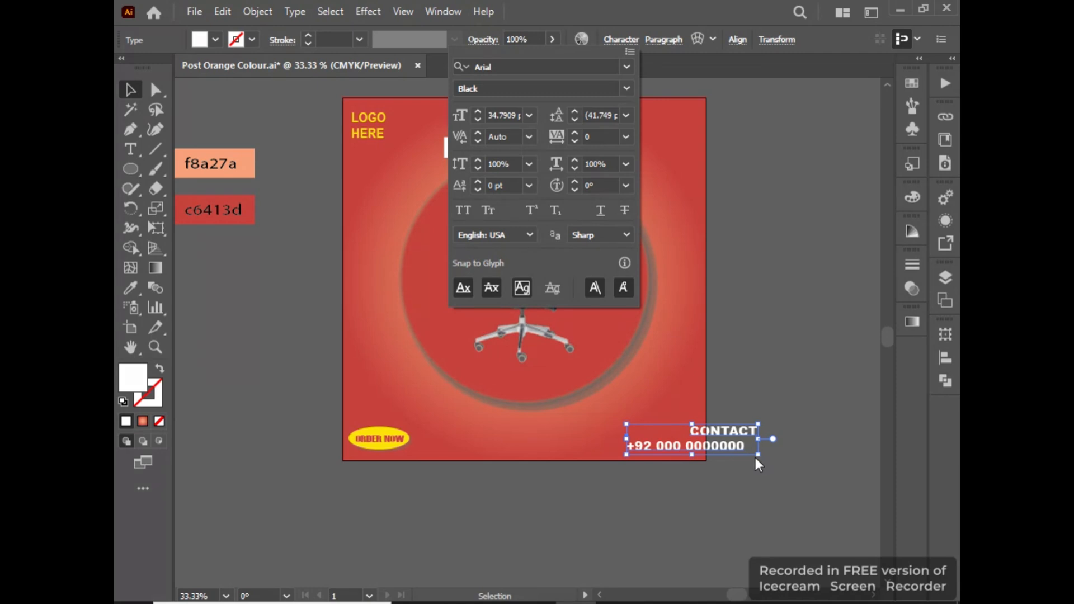
Realign "CONTACT" with the end of the phone number, and shrink and shift the text to fit inside the post's lower-right corner.
{"action": "left_click", "coordinate": [718, 435]}
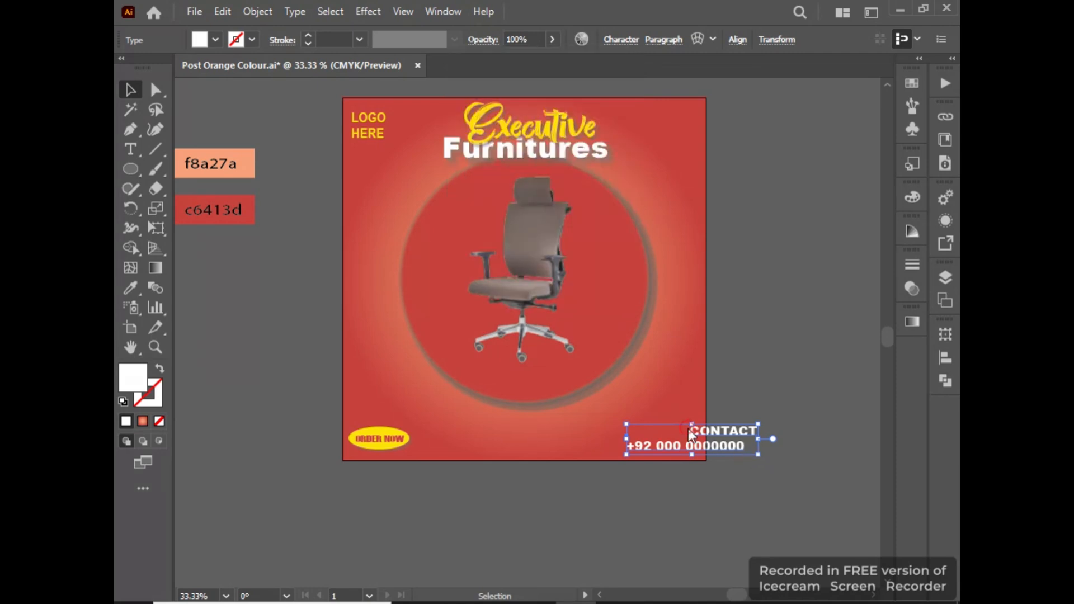
{"action": "double_click", "coordinate": [712, 445]}
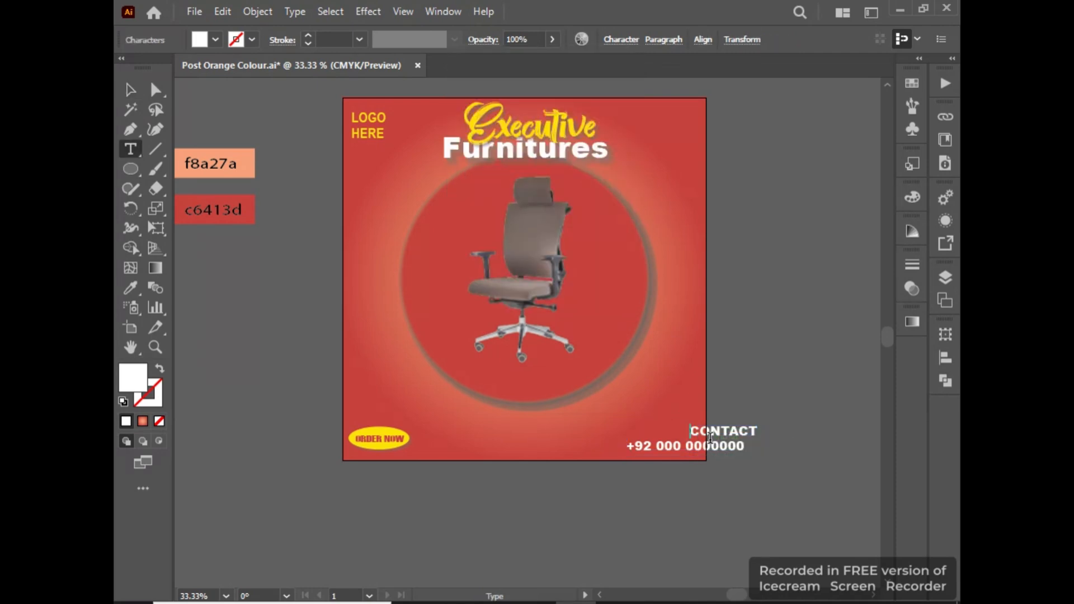
{"action": "key", "text": "BackSpace"}
{"action": "key", "text": "BackSpace"}
{"action": "key", "text": "BackSpace"}
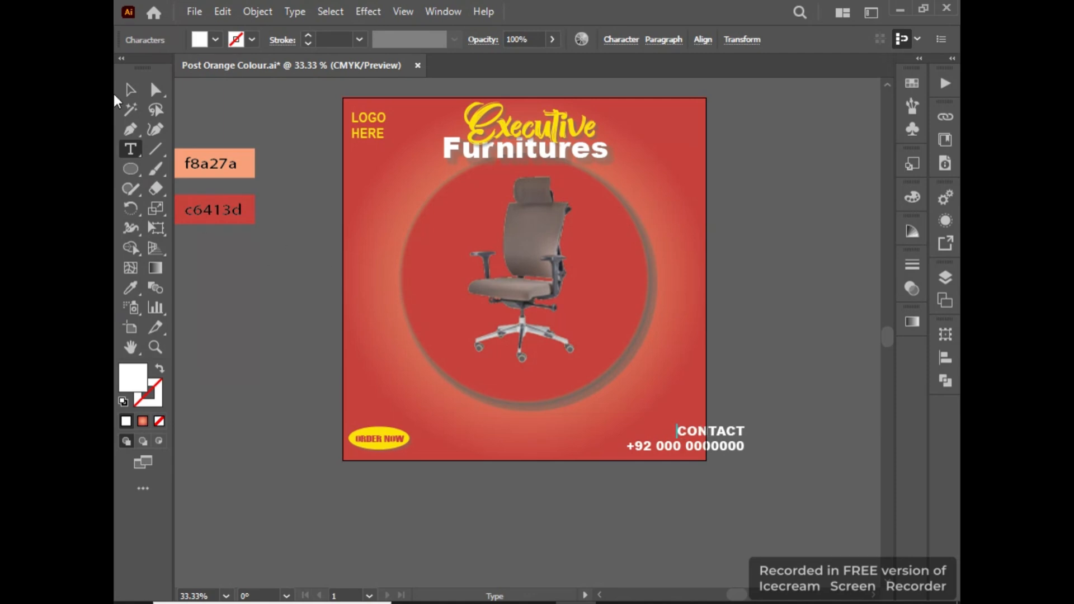
{"action": "left_click", "coordinate": [131, 89]}
{"action": "left_click_drag", "start_coordinate": [749, 458], "coordinate": [670, 447]}
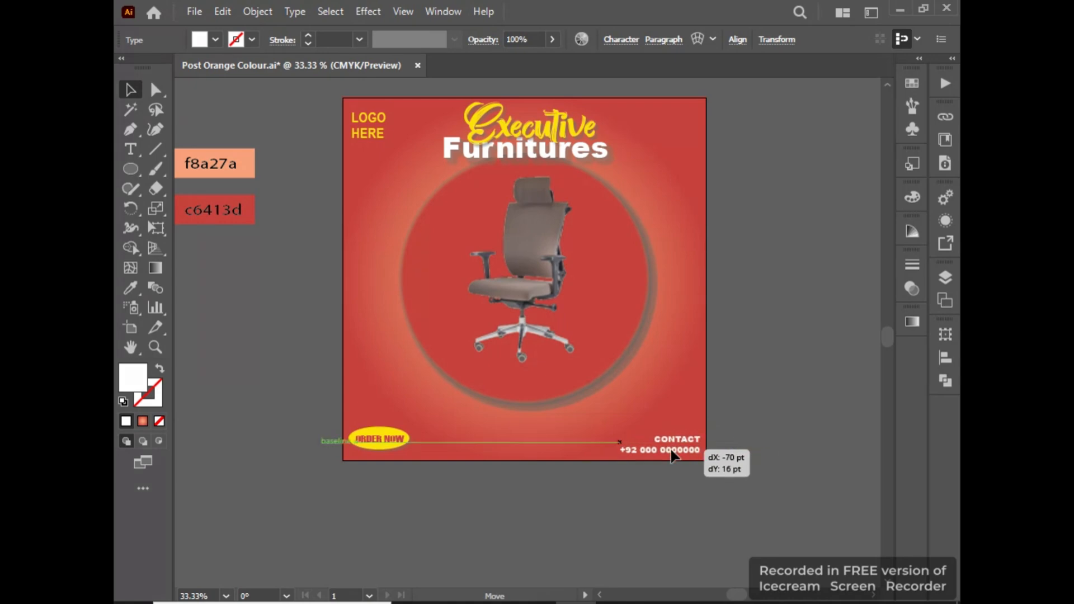
Change the font of the "ORDER NOW" text to Arial Black.
{"action": "left_click", "coordinate": [372, 439]}
{"action": "left_click", "coordinate": [622, 40]}
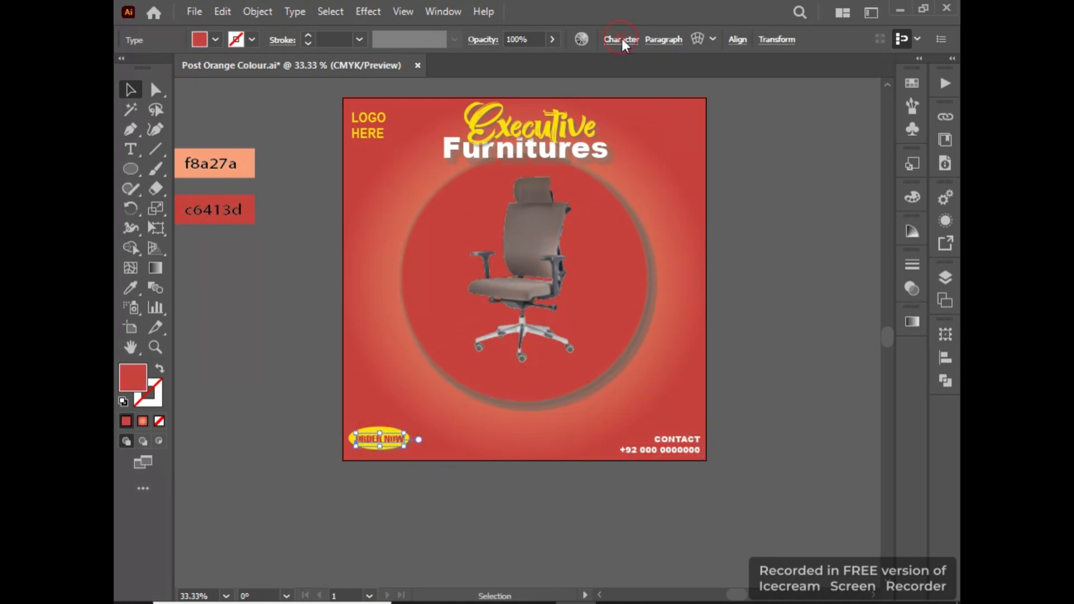
{"action": "type", "text": "ARIAL"}
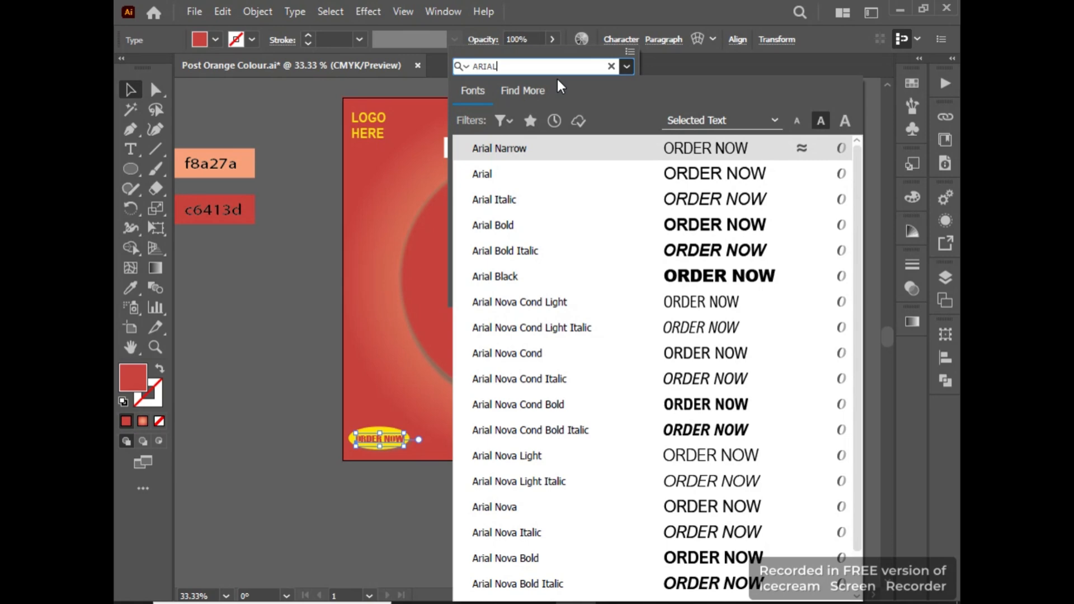
{"action": "left_click", "coordinate": [700, 276]}
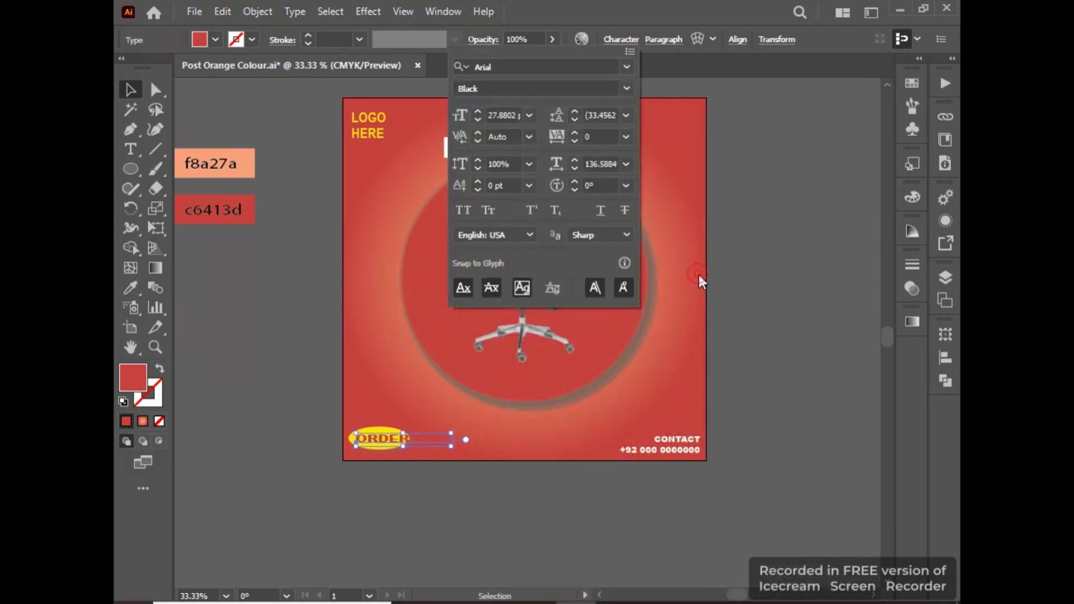
{"action": "left_click", "coordinate": [320, 371]}
Shrink the "ORDER NOW" text and reduce its horizontal scale so it fits inside the yellow ellipse.
{"action": "left_click_drag", "start_coordinate": [451, 446], "coordinate": [414, 437]}
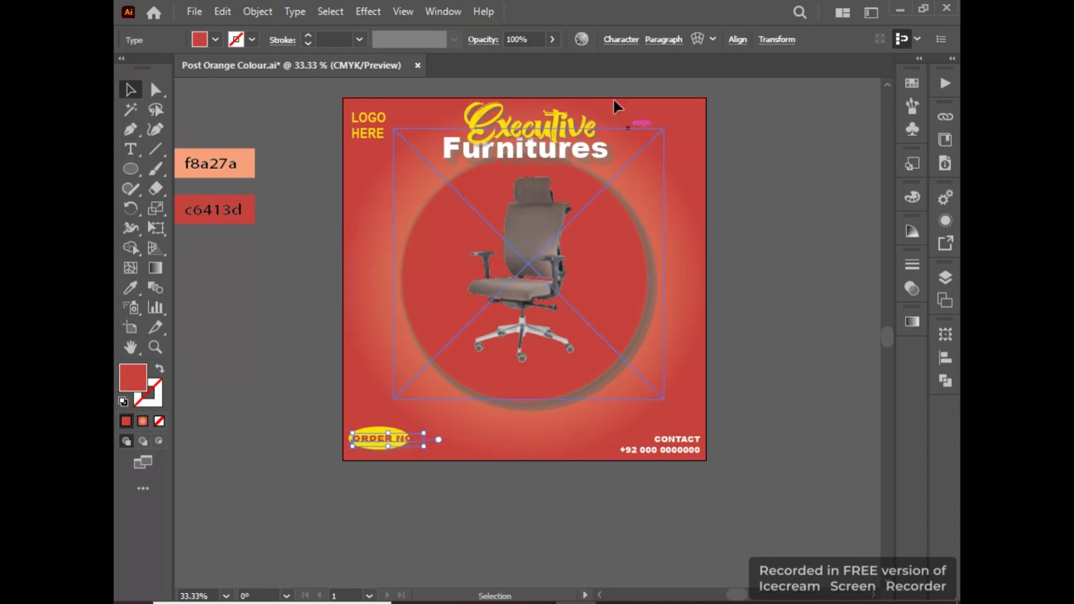
{"action": "left_click", "coordinate": [620, 38]}
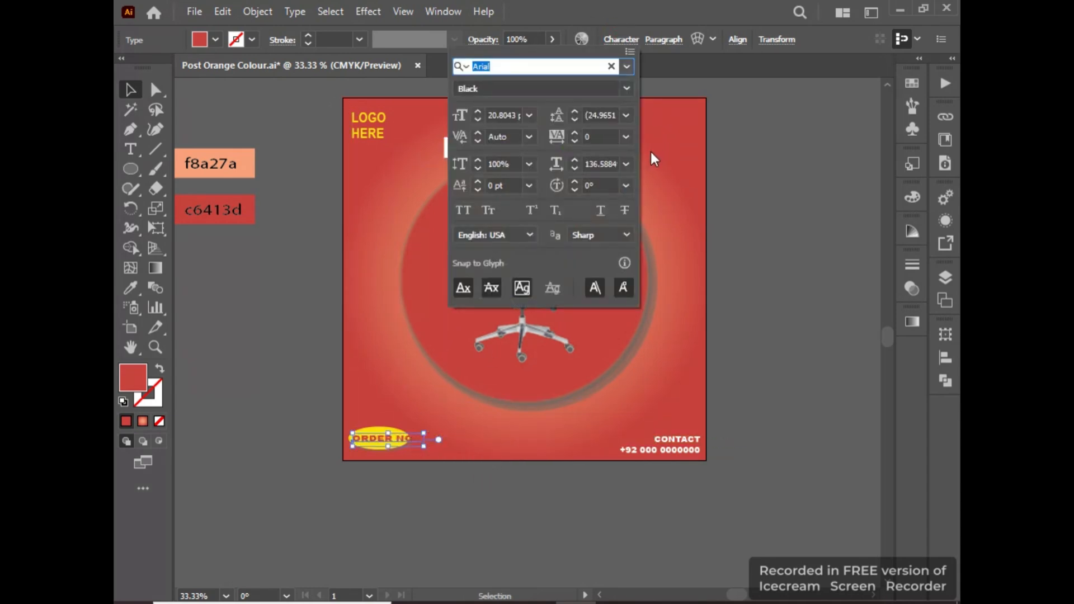
{"action": "left_click", "coordinate": [604, 165]}
{"action": "scroll", "coordinate": [604, 165], "scroll_direction": "down", "scroll_amount": 6}
{"action": "scroll", "coordinate": [603, 164], "scroll_direction": "down", "scroll_amount": 20}
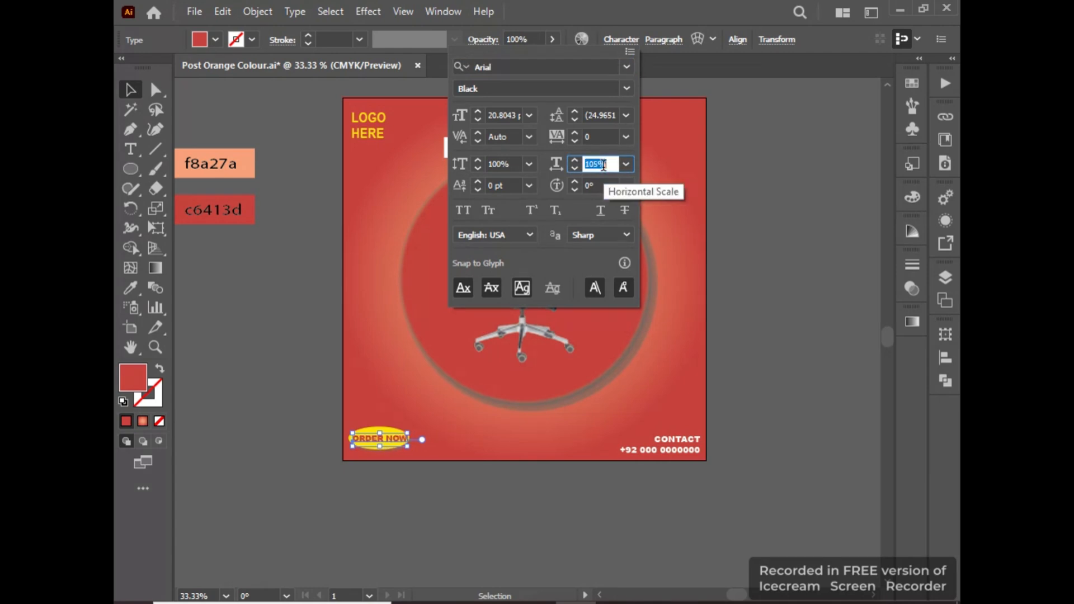
{"action": "left_click", "coordinate": [132, 92]}
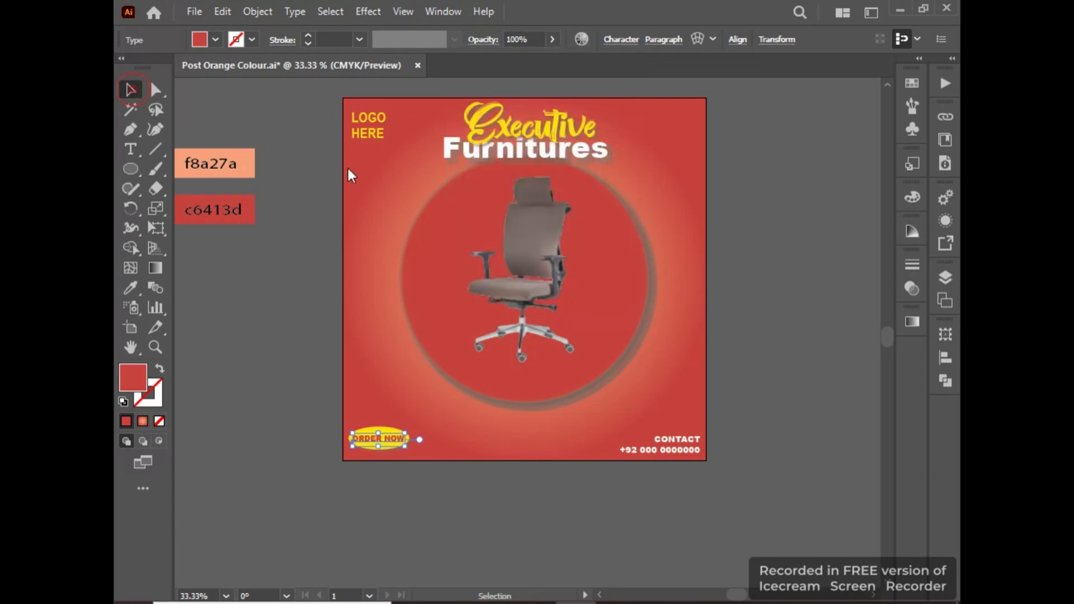
{"action": "left_click", "coordinate": [347, 167]}
Centre the "ORDER NOW" text and the yellow ellipse on each other both horizontally and vertically.
{"action": "scroll", "coordinate": [372, 320], "scroll_direction": "up", "scroll_amount": 3}
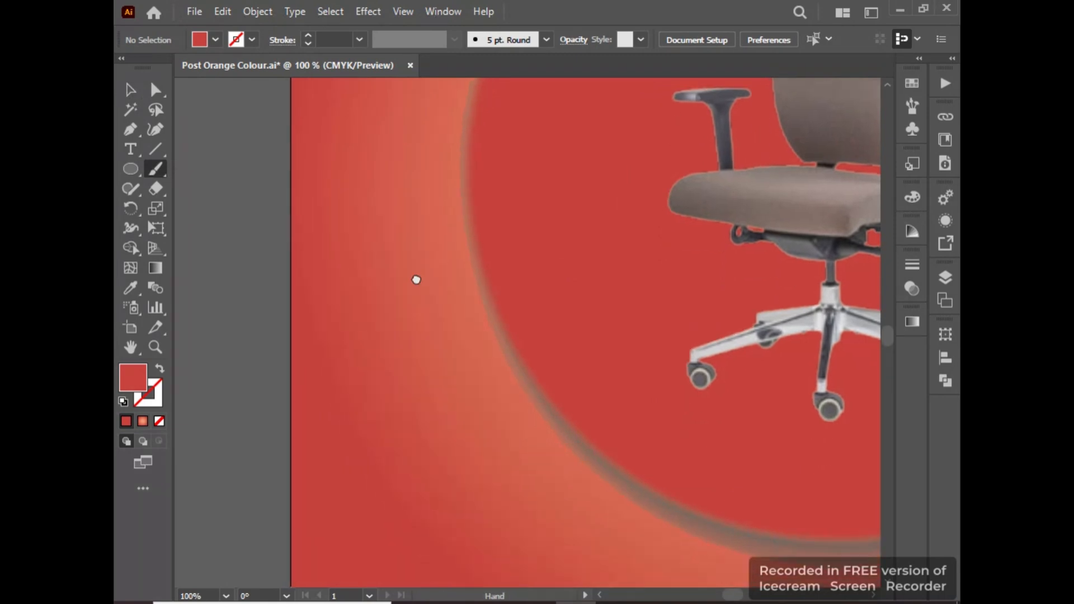
{"action": "scroll", "coordinate": [416, 281], "scroll_direction": "down", "scroll_amount": 5}
{"action": "key", "text": "b"}
{"action": "left_click", "coordinate": [131, 90]}
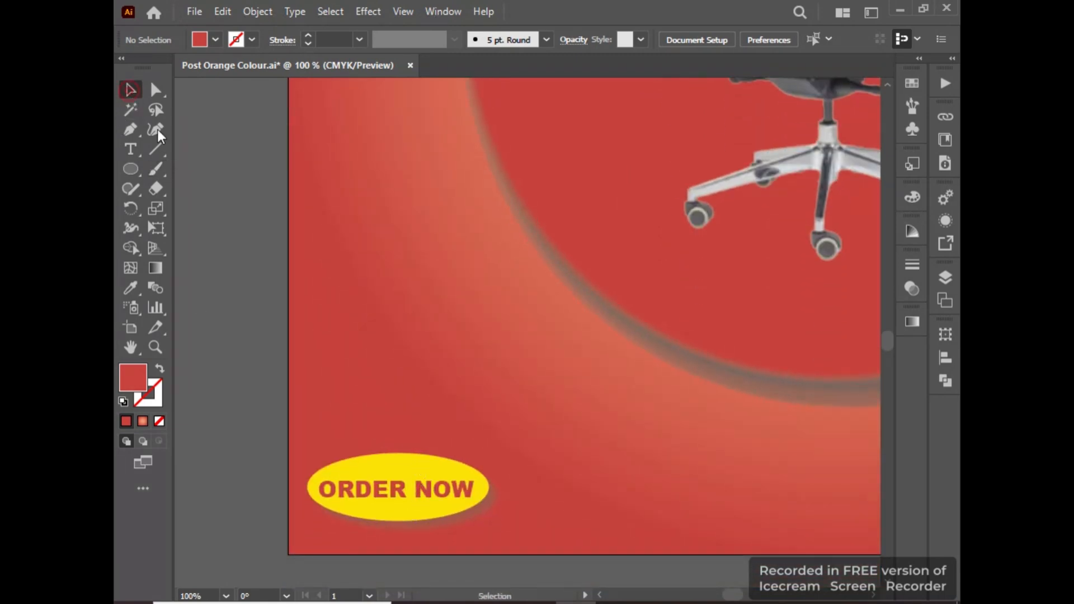
{"action": "left_click", "coordinate": [431, 470]}
{"action": "left_click", "coordinate": [425, 492], "text": "shift"}
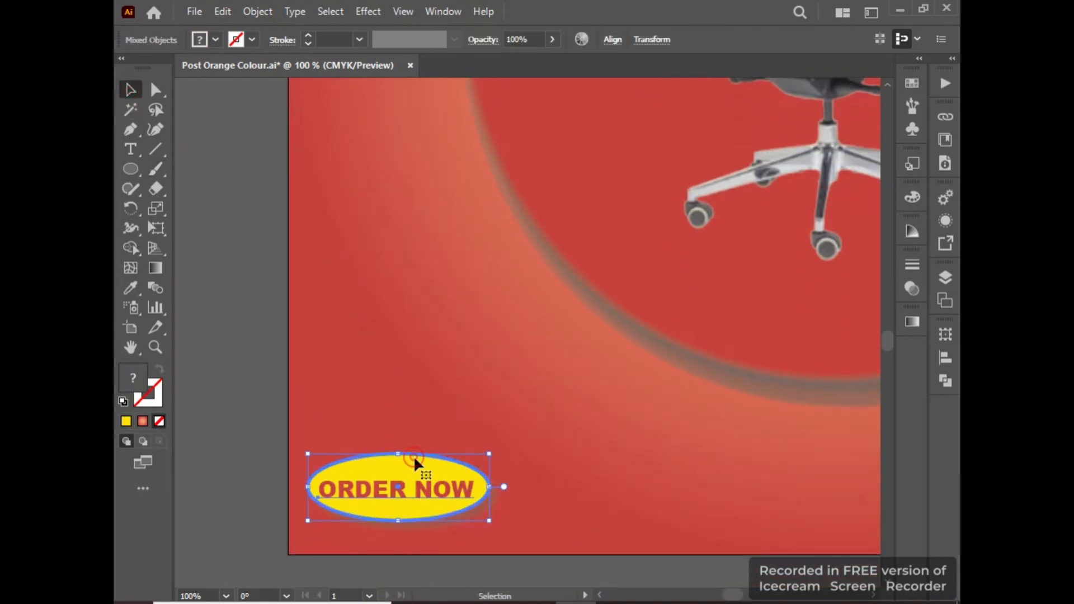
{"action": "left_click", "coordinate": [609, 40]}
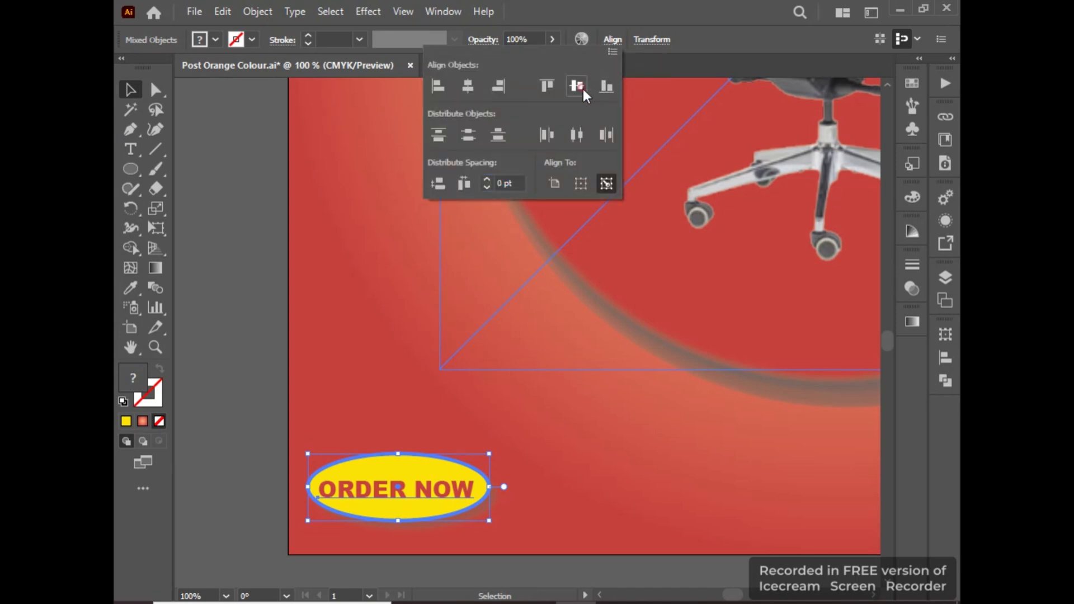
{"action": "left_click", "coordinate": [578, 85]}
{"action": "left_click", "coordinate": [470, 85]}
{"action": "left_click", "coordinate": [130, 89]}
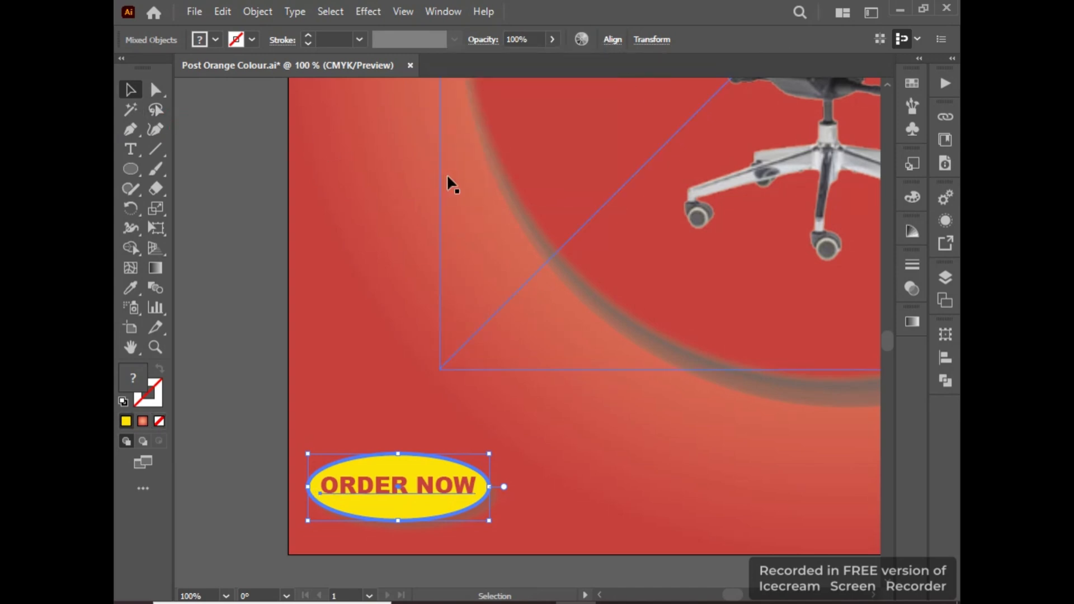
Draw a small circle with the Ellipse tool in the empty space beside the post's left edge.
{"action": "scroll", "coordinate": [456, 176], "scroll_direction": "down", "scroll_amount": 5}
{"action": "left_click_drag", "start_coordinate": [562, 179], "coordinate": [553, 288]}
{"action": "scroll", "coordinate": [639, 282], "scroll_direction": "up", "scroll_amount": 1}
{"action": "mouse_move", "coordinate": [653, 254]}
{"action": "left_mouse_down"}
{"action": "mouse_move", "coordinate": [674, 320]}
{"action": "mouse_move", "coordinate": [770, 310]}
{"action": "mouse_move", "coordinate": [734, 292]}
{"action": "mouse_move", "coordinate": [737, 374]}
{"action": "left_mouse_up"}
{"action": "scroll", "coordinate": [669, 321], "scroll_direction": "up", "scroll_amount": 2}
{"action": "scroll", "coordinate": [771, 310], "scroll_direction": "down", "scroll_amount": 2}
{"action": "key", "text": "n"}
{"action": "scroll", "coordinate": [717, 288], "scroll_direction": "up", "scroll_amount": 2}
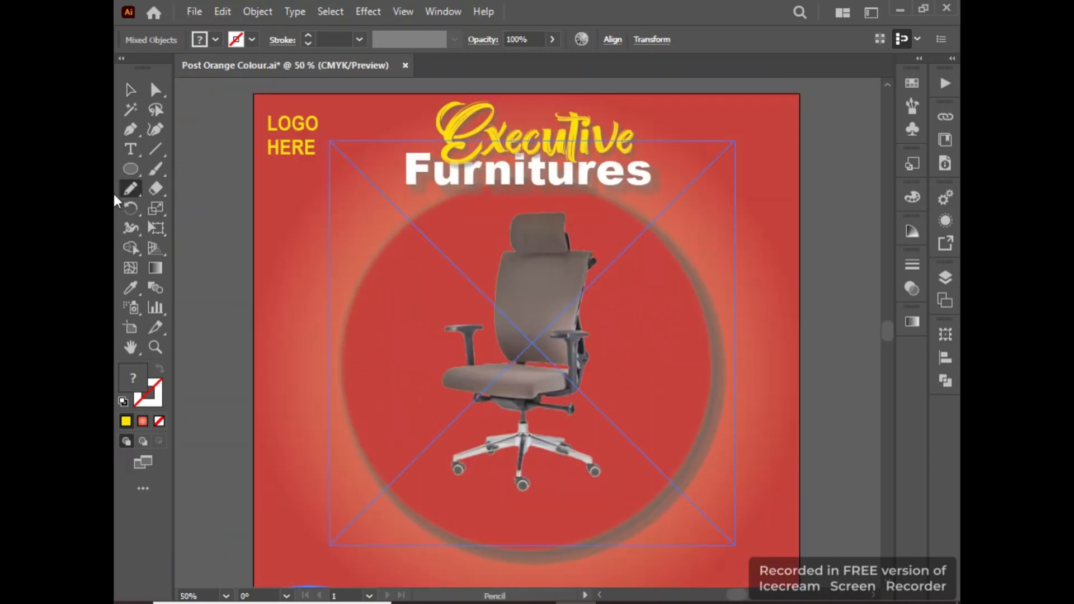
{"action": "left_click", "coordinate": [142, 173]}
{"action": "left_click_drag", "start_coordinate": [205, 222], "coordinate": [580, 264]}
{"action": "left_click", "coordinate": [131, 93]}
Fill the small circle with the light orange colour sampled from the f8a27a swatch.
{"action": "scroll", "coordinate": [232, 233], "scroll_direction": "up", "scroll_amount": 2}
{"action": "scroll", "coordinate": [423, 273], "scroll_direction": "up", "scroll_amount": 2}
{"action": "key", "text": "i"}
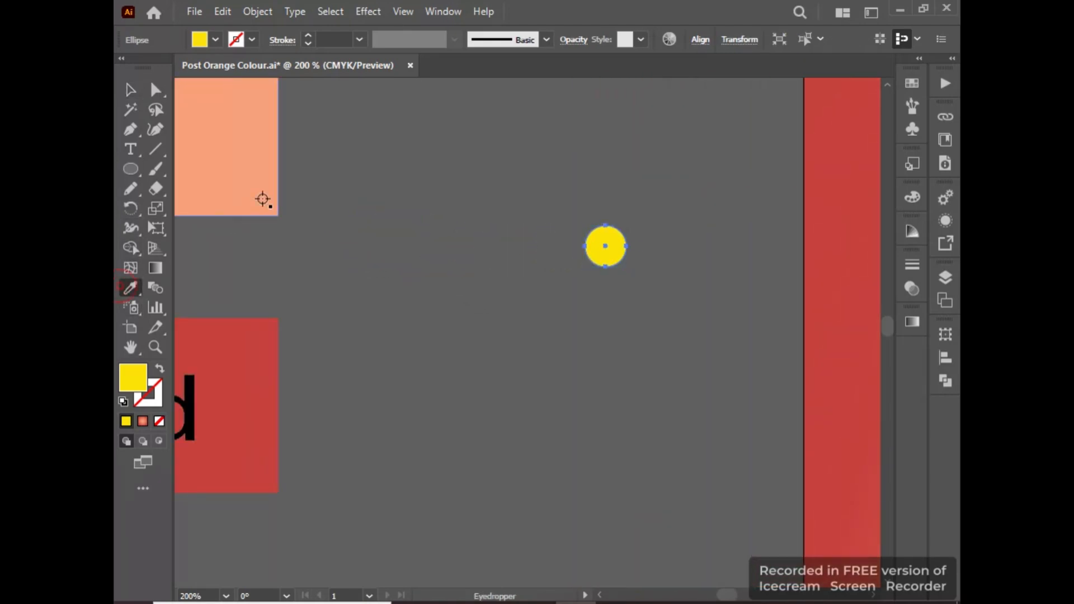
{"action": "left_click", "coordinate": [273, 184]}
{"action": "key", "text": "v"}
Duplicate the orange circle straight down and repeat the copy to build an evenly spaced column of nine circles.
{"action": "left_click_drag", "start_coordinate": [495, 219], "coordinate": [237, 207]}
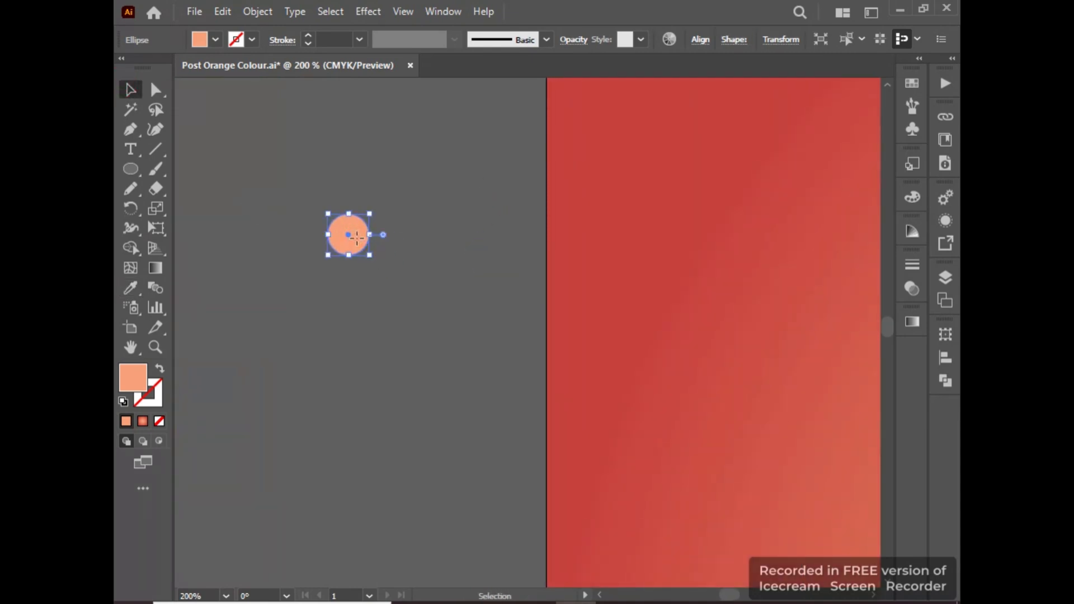
{"action": "left_click_drag", "start_coordinate": [356, 237], "coordinate": [350, 289]}
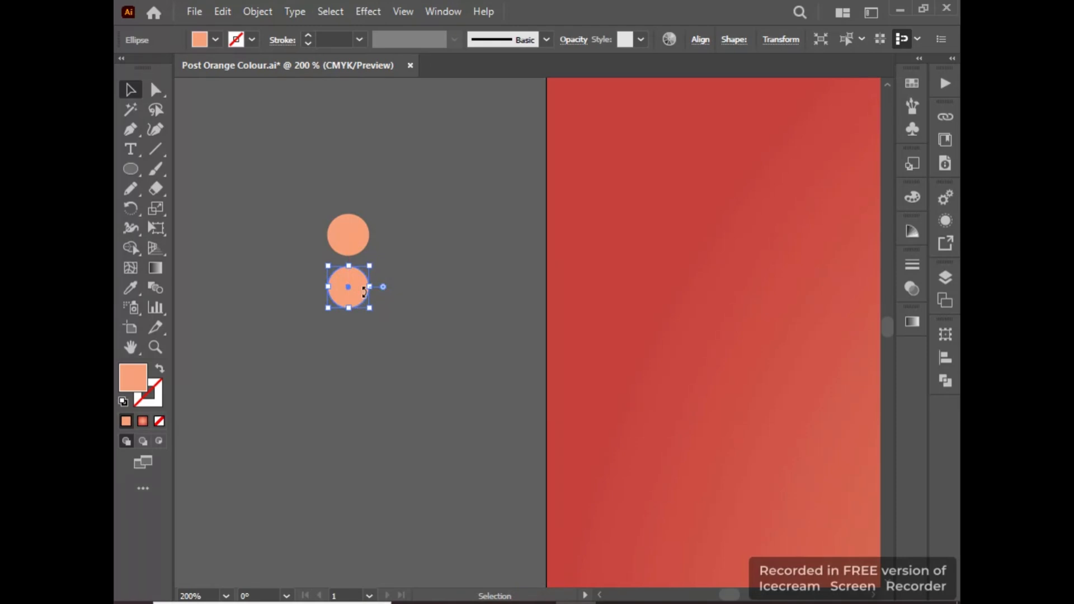
{"action": "key", "text": "ctrl+d"}
{"action": "key", "text": "ctrl+d"}
{"action": "key", "text": "ctrl+d"}
{"action": "key", "text": "ctrl+d"}
{"action": "key", "text": "ctrl+d"}
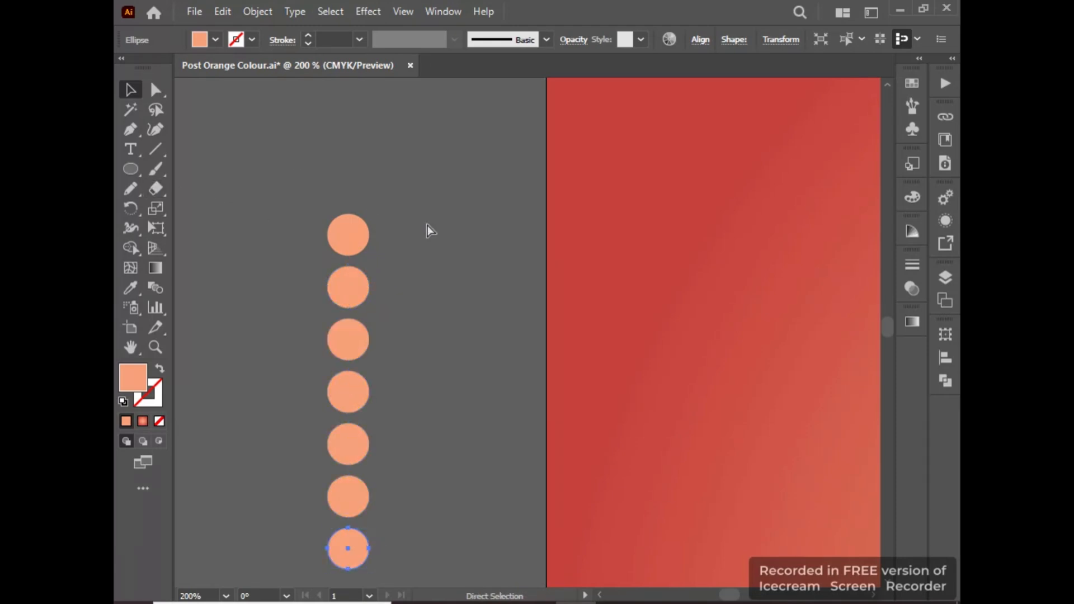
{"action": "key", "text": "ctrl+d"}
Select the whole column of circles and duplicate it to the right, offset downward by half a circle spacing.
{"action": "left_click_drag", "start_coordinate": [336, 578], "coordinate": [336, 583]}
{"action": "scroll", "coordinate": [352, 547], "scroll_direction": "down", "scroll_amount": 5}
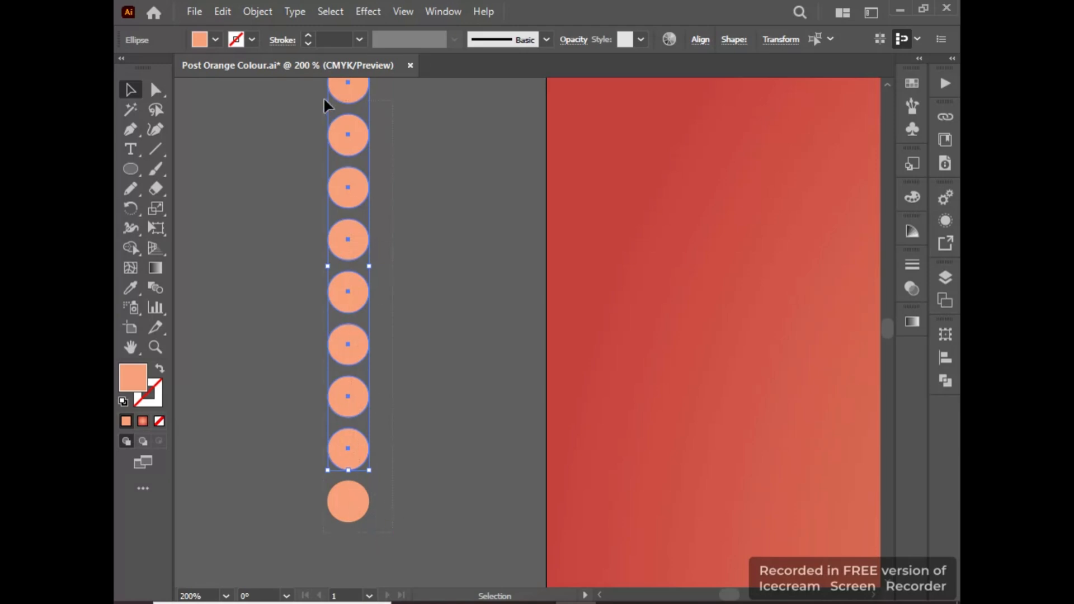
{"action": "left_click", "coordinate": [324, 92]}
{"action": "scroll", "coordinate": [324, 81], "scroll_direction": "up", "scroll_amount": 3}
{"action": "scroll", "coordinate": [331, 571], "scroll_direction": "down", "scroll_amount": 3}
{"action": "left_click_drag", "start_coordinate": [332, 570], "coordinate": [318, 511]}
{"action": "left_click_drag", "start_coordinate": [356, 456], "coordinate": [425, 488]}
{"action": "key", "text": "ctrl+z"}
{"action": "left_click", "coordinate": [346, 396]}
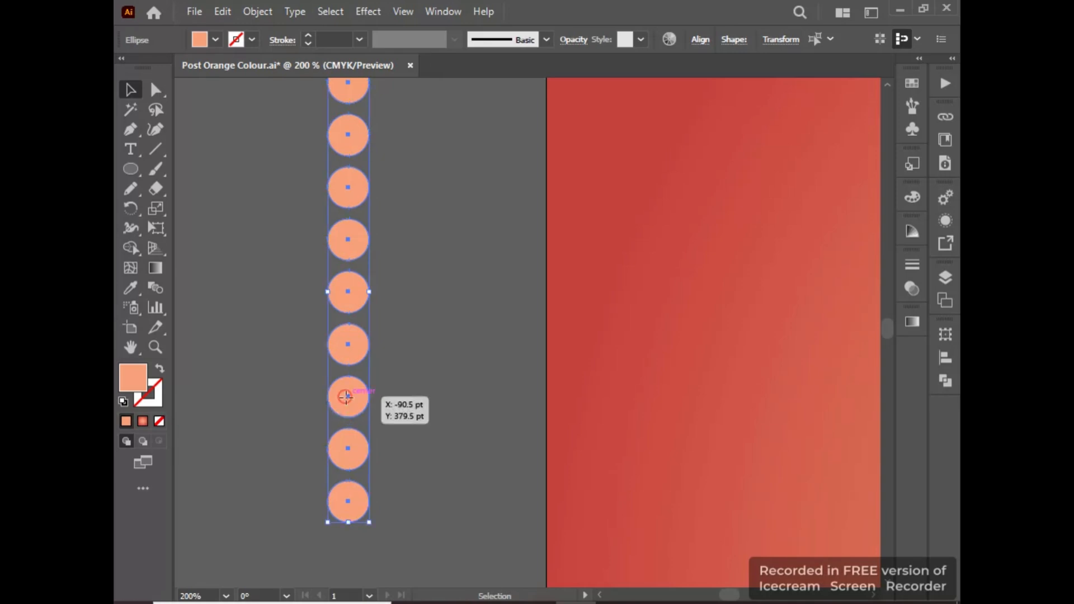
{"action": "left_click_drag", "start_coordinate": [346, 397], "coordinate": [408, 427]}
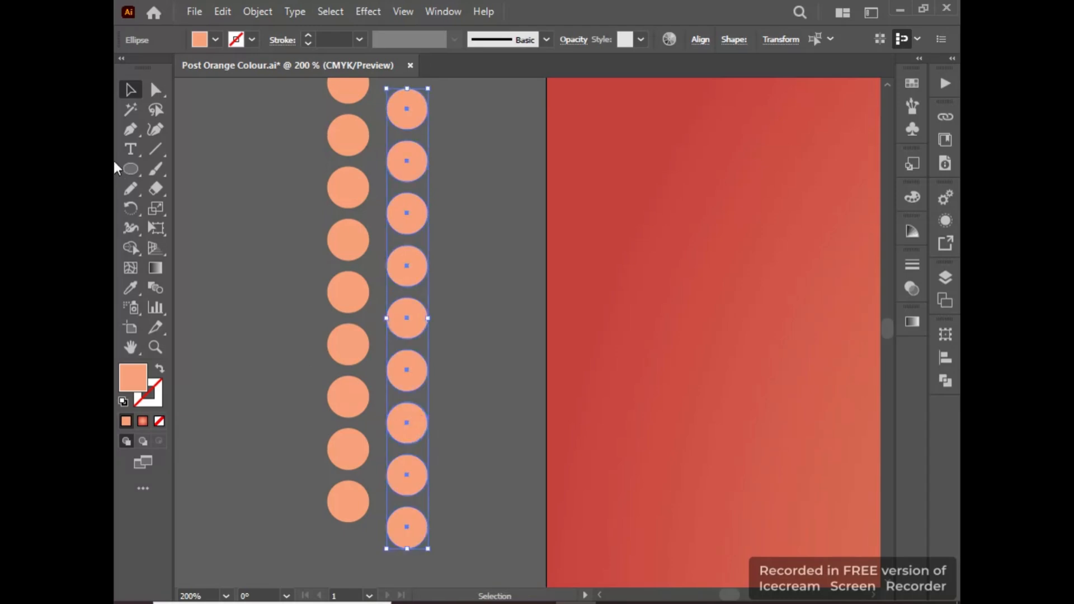
Copy a single orange circle from the columns and place the pasted copy outside the post's right edge.
{"action": "scroll", "coordinate": [226, 189], "scroll_direction": "down", "scroll_amount": 4, "text": "alt"}
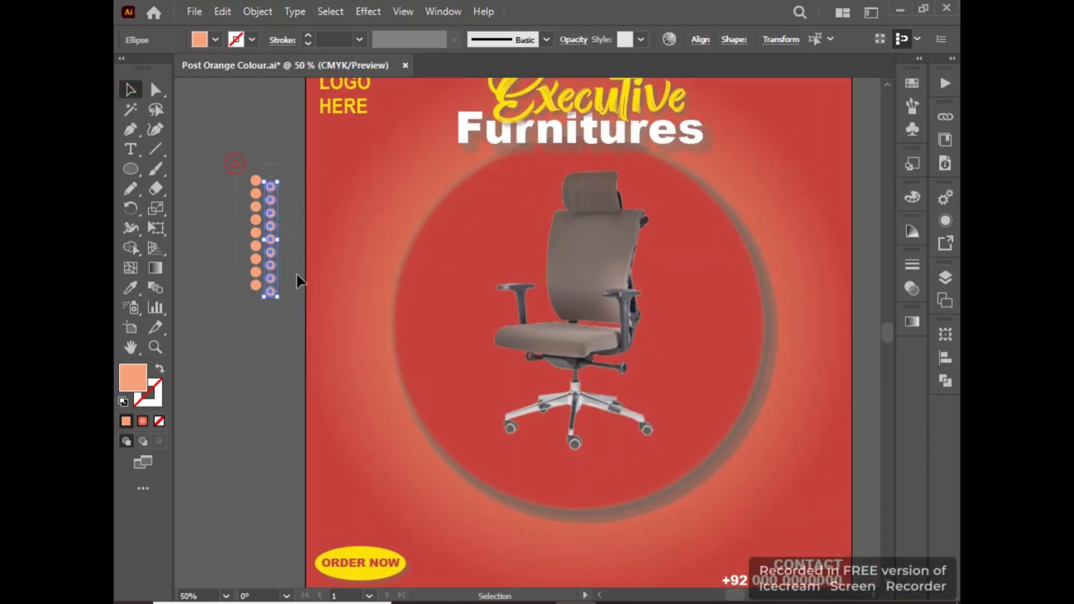
{"action": "left_click_drag", "start_coordinate": [278, 289], "coordinate": [281, 287]}
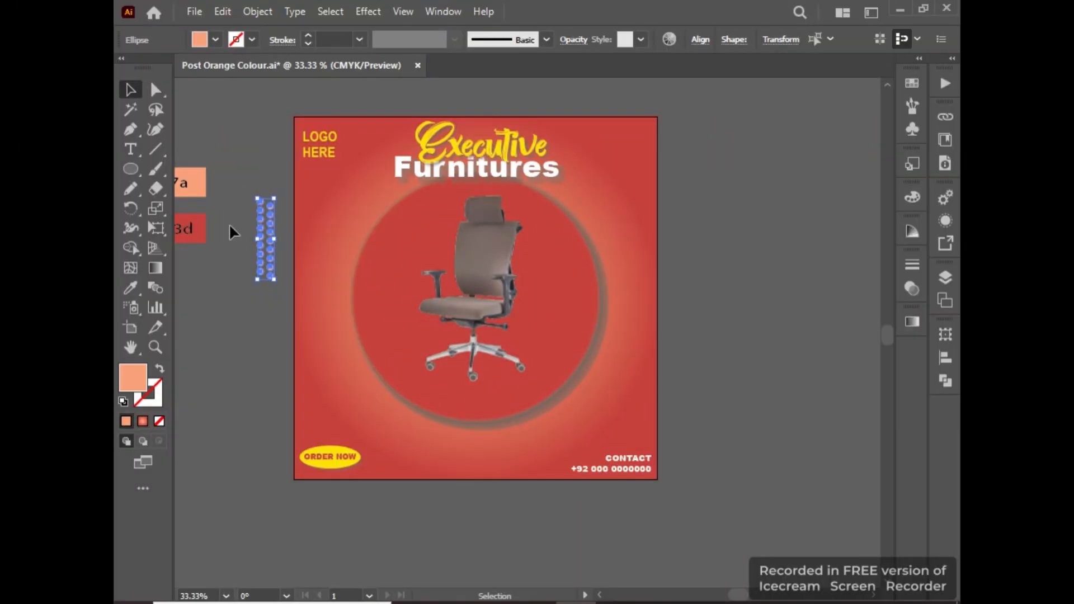
{"action": "left_click", "coordinate": [270, 308]}
{"action": "left_click", "coordinate": [270, 275]}
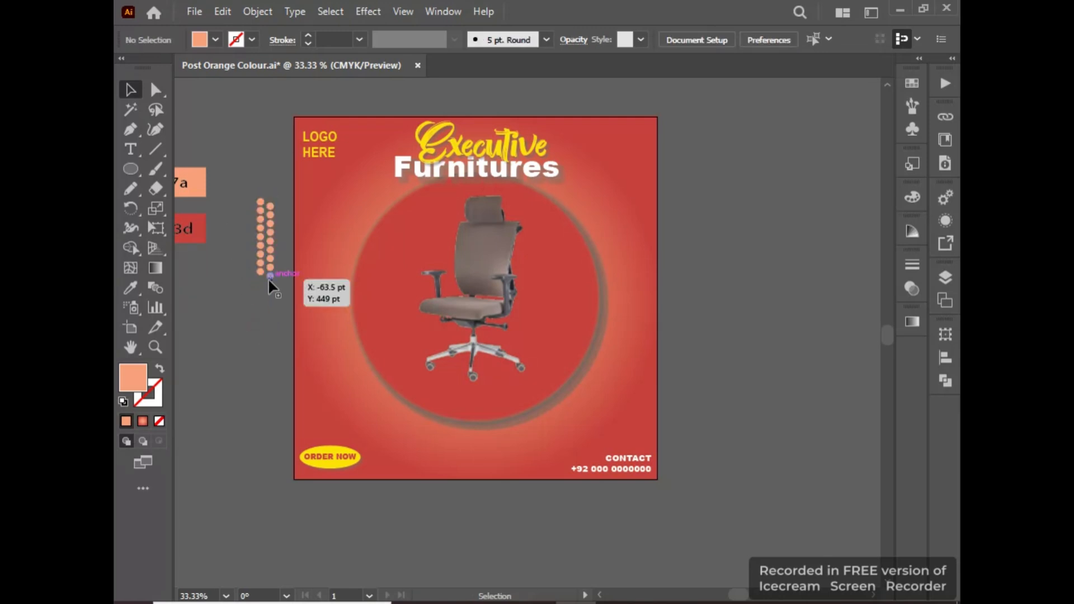
{"action": "key", "text": "ctrl+v"}
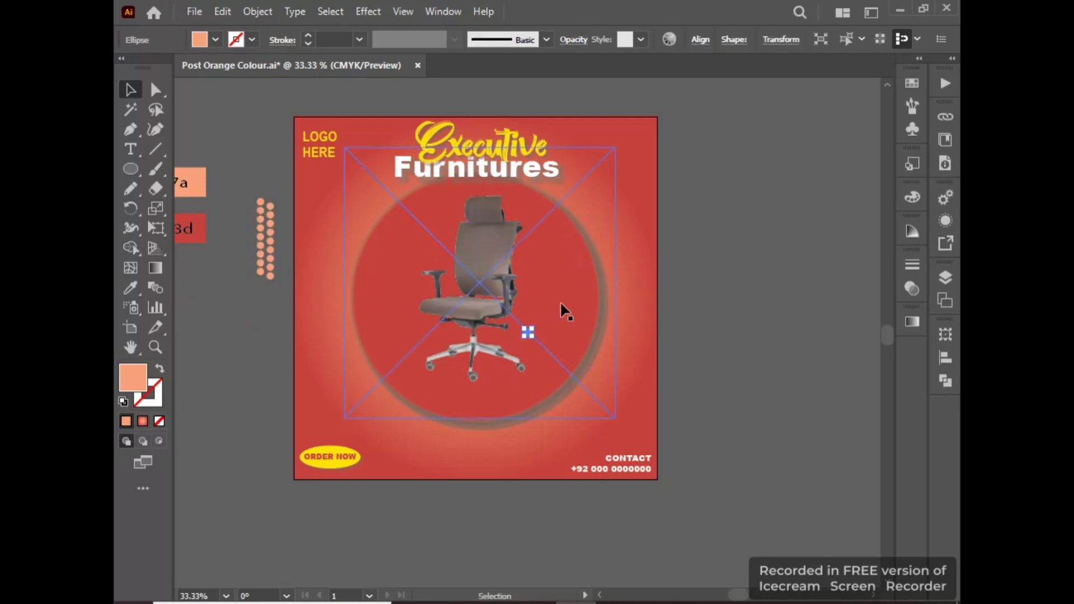
{"action": "scroll", "coordinate": [527, 329], "scroll_direction": "up", "scroll_amount": 1}
{"action": "left_click_drag", "start_coordinate": [527, 329], "coordinate": [793, 233]}
{"action": "scroll", "coordinate": [566, 304], "scroll_direction": "up", "scroll_amount": 2}
{"action": "scroll", "coordinate": [479, 296], "scroll_direction": "down", "scroll_amount": 4}
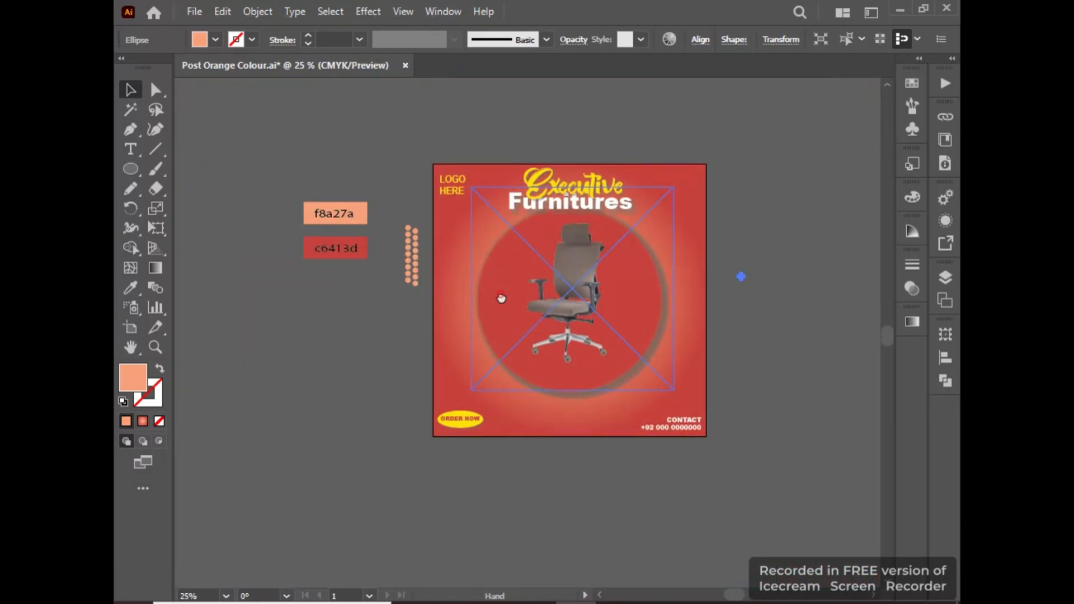
Group the two circle columns, place a copy inside the post's left edge, and move the original to its lower right side.
{"action": "scroll", "coordinate": [532, 329], "scroll_direction": "up", "scroll_amount": 3}
{"action": "left_click_drag", "start_coordinate": [316, 149], "coordinate": [381, 333]}
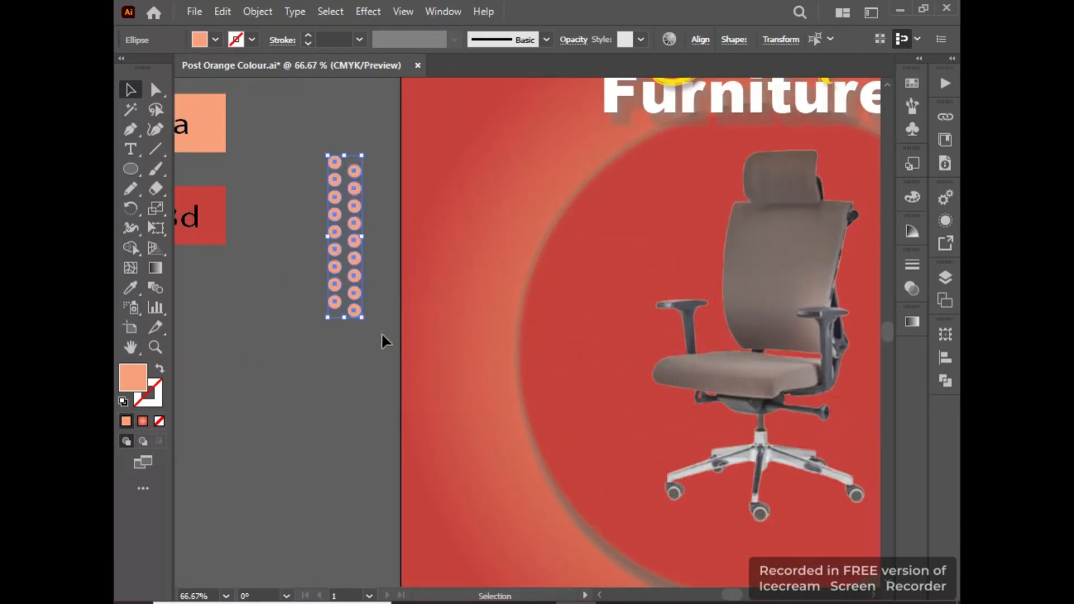
{"action": "key", "text": "ctrl+g"}
{"action": "left_click_drag", "start_coordinate": [351, 289], "coordinate": [441, 297]}
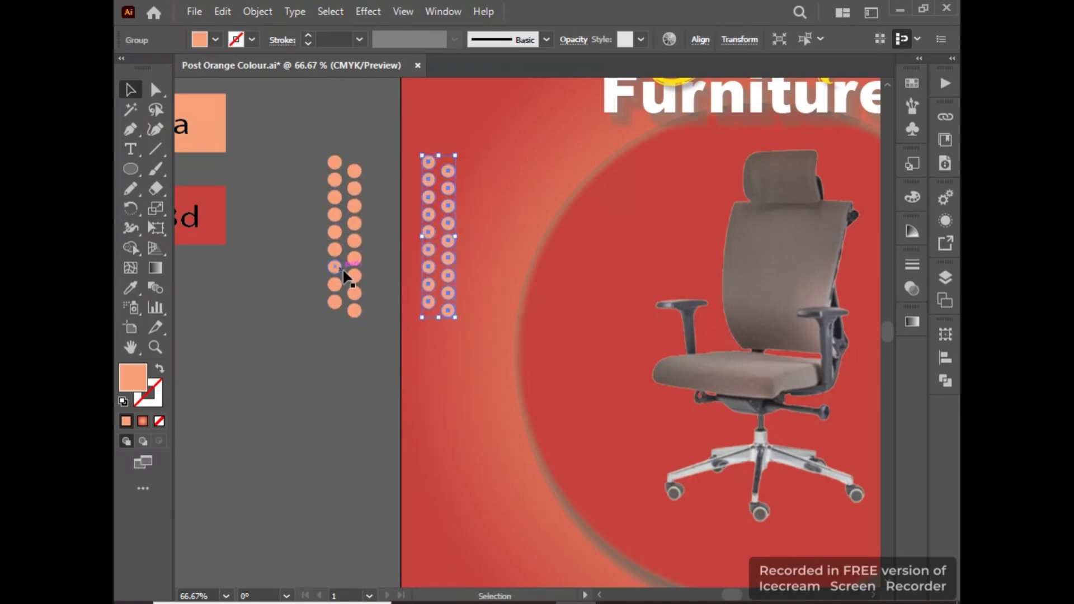
{"action": "scroll", "coordinate": [343, 274], "scroll_direction": "down", "scroll_amount": 4}
{"action": "left_click_drag", "start_coordinate": [343, 270], "coordinate": [524, 333]}
{"action": "left_click", "coordinate": [647, 339]}
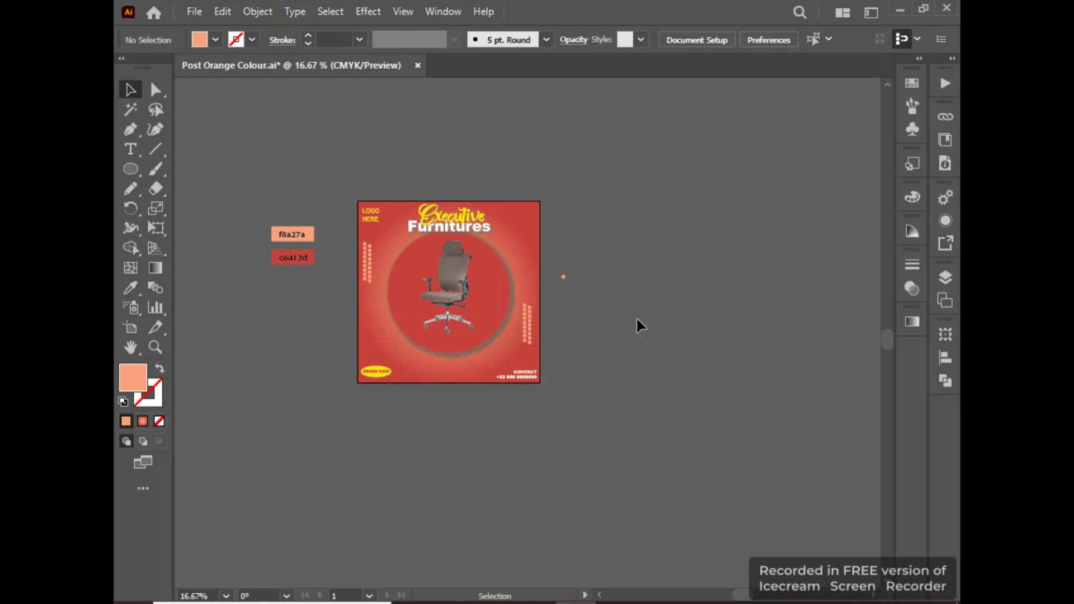
Rotate copies of the single circle around a point below it, repeating the copy to form a ring of 18 circles.
{"action": "left_click", "coordinate": [565, 277]}
{"action": "scroll", "coordinate": [567, 275], "scroll_direction": "up", "scroll_amount": 6}
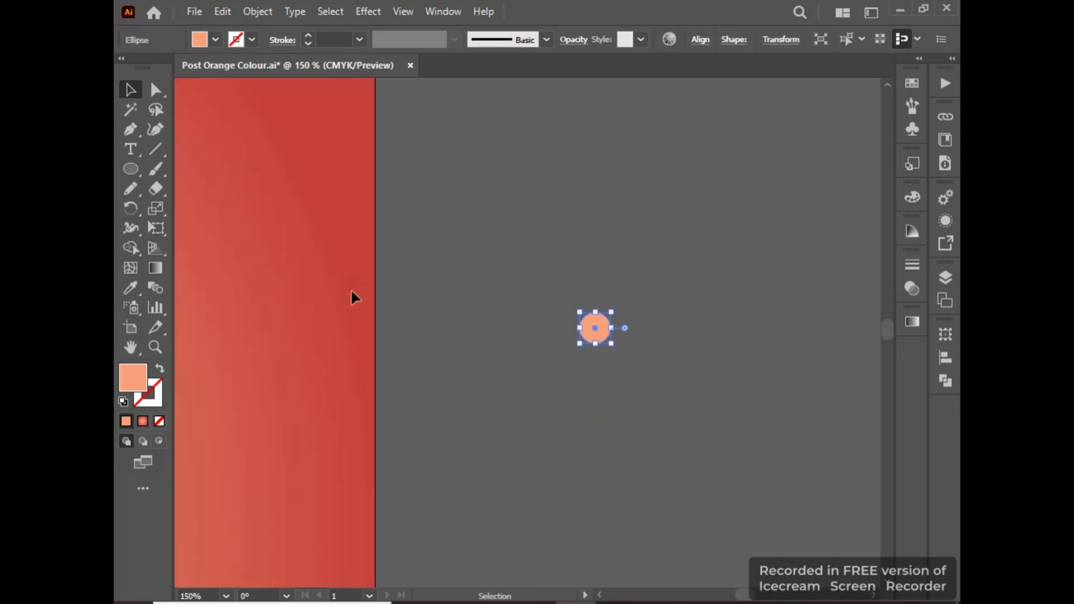
{"action": "left_click", "coordinate": [131, 209]}
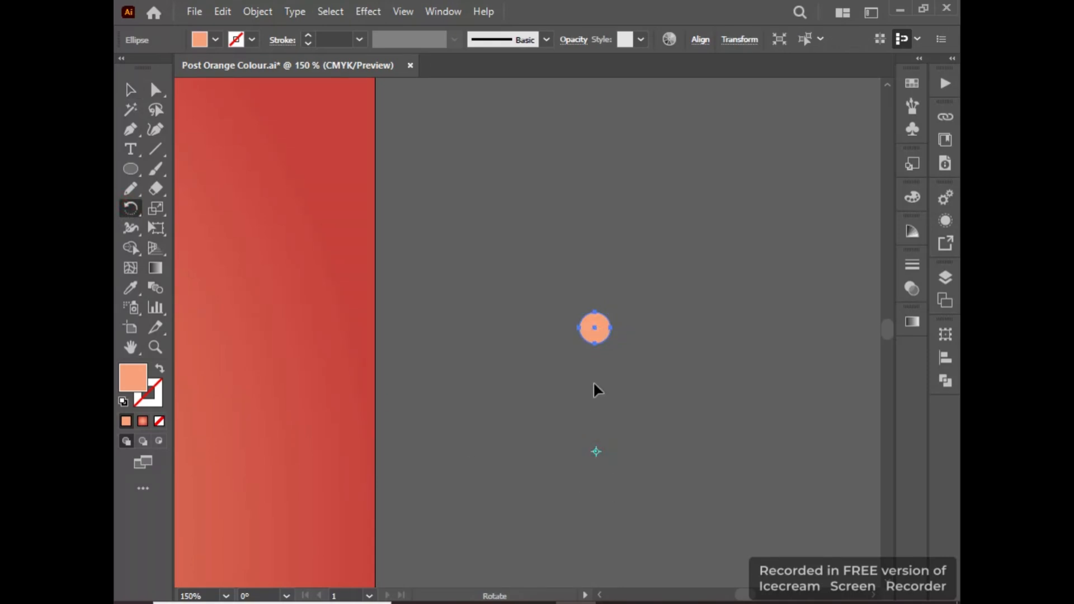
{"action": "left_click_drag", "start_coordinate": [593, 325], "coordinate": [636, 344]}
{"action": "key", "text": "ctrl+d"}
{"action": "key", "text": "ctrl+d"}
{"action": "key", "text": "ctrl+d"}
{"action": "key", "text": "ctrl+d"}
{"action": "key", "text": "ctrl+d"}
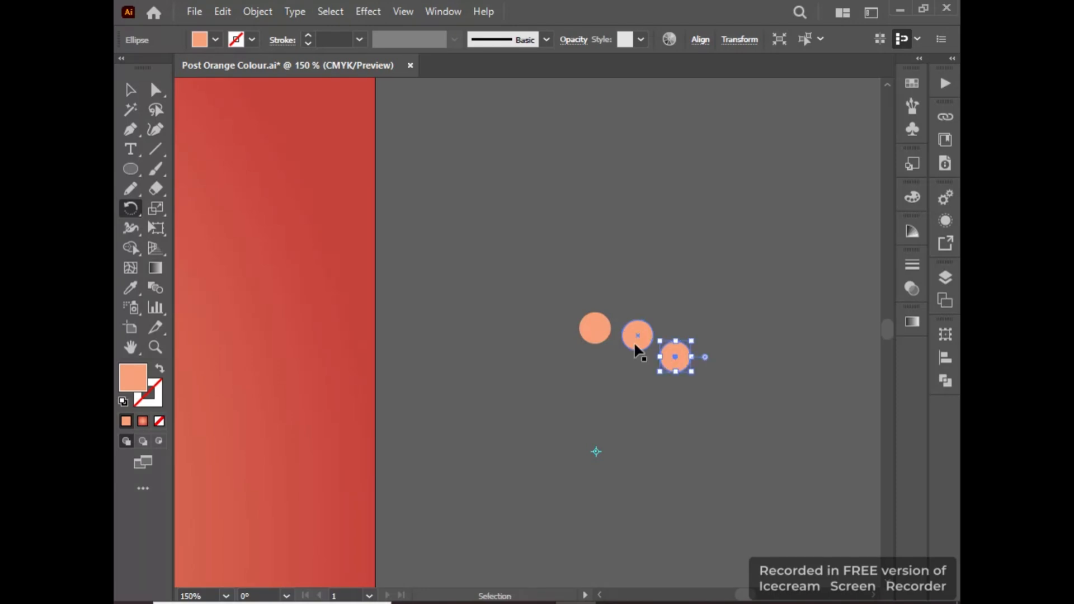
{"action": "key", "text": "ctrl+d"}
{"action": "key", "text": "ctrl+d"}
{"action": "key", "text": "ctrl+d"}
{"action": "key", "text": "ctrl+d"}
{"action": "key", "text": "ctrl+d"}
{"action": "key", "text": "ctrl+d"}
{"action": "key", "text": "ctrl+d"}
{"action": "key", "text": "ctrl+d"}
{"action": "key", "text": "ctrl+d"}
{"action": "key", "text": "ctrl+d"}
{"action": "key", "text": "ctrl+d"}
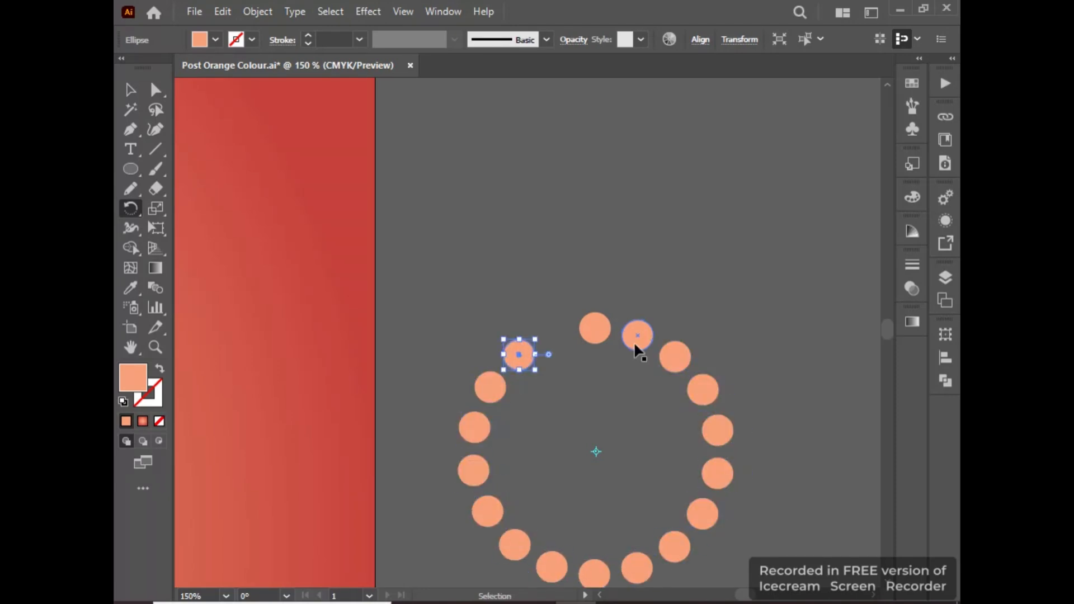
Select all circles of the ring and group them.
{"action": "key", "text": "v"}
{"action": "scroll", "coordinate": [356, 232], "scroll_direction": "down", "scroll_amount": 3, "text": "alt"}
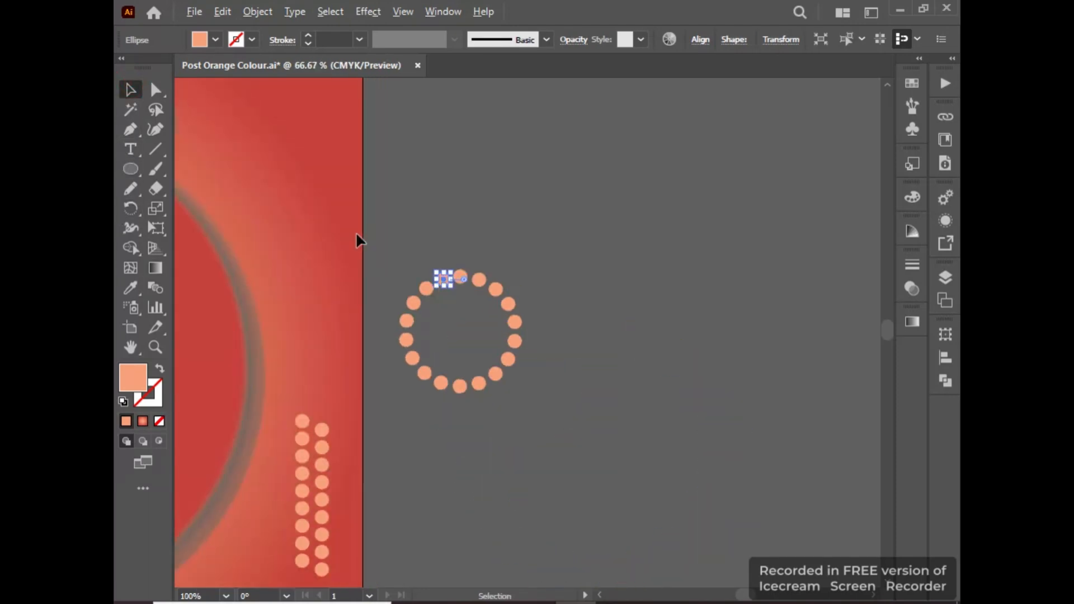
{"action": "left_click_drag", "start_coordinate": [394, 264], "coordinate": [513, 386]}
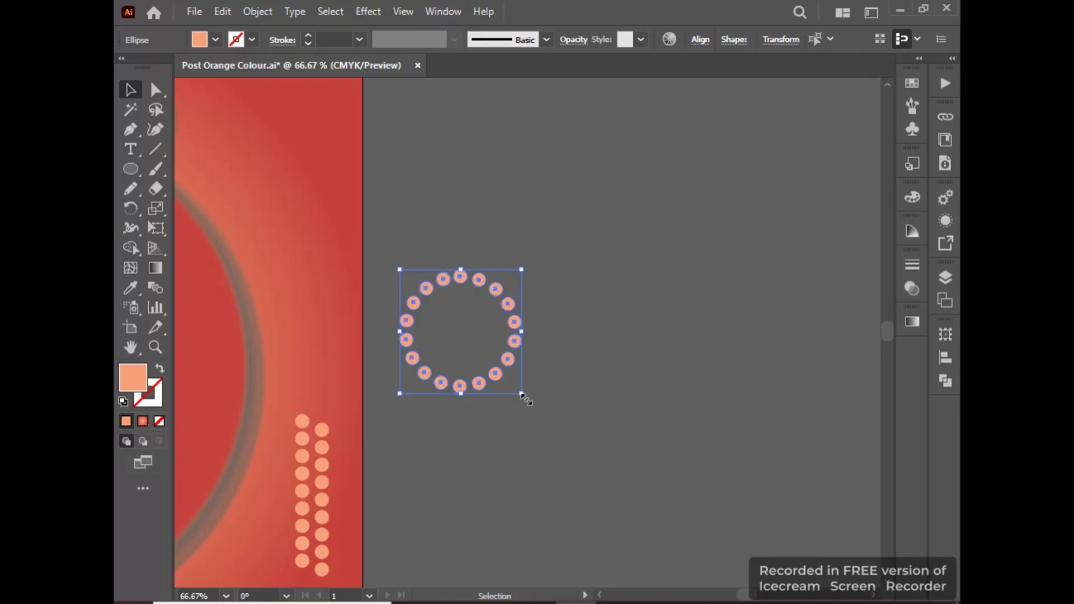
{"action": "scroll", "coordinate": [378, 190], "scroll_direction": "up", "scroll_amount": 2, "text": "alt"}
{"action": "key", "text": "ctrl+g"}
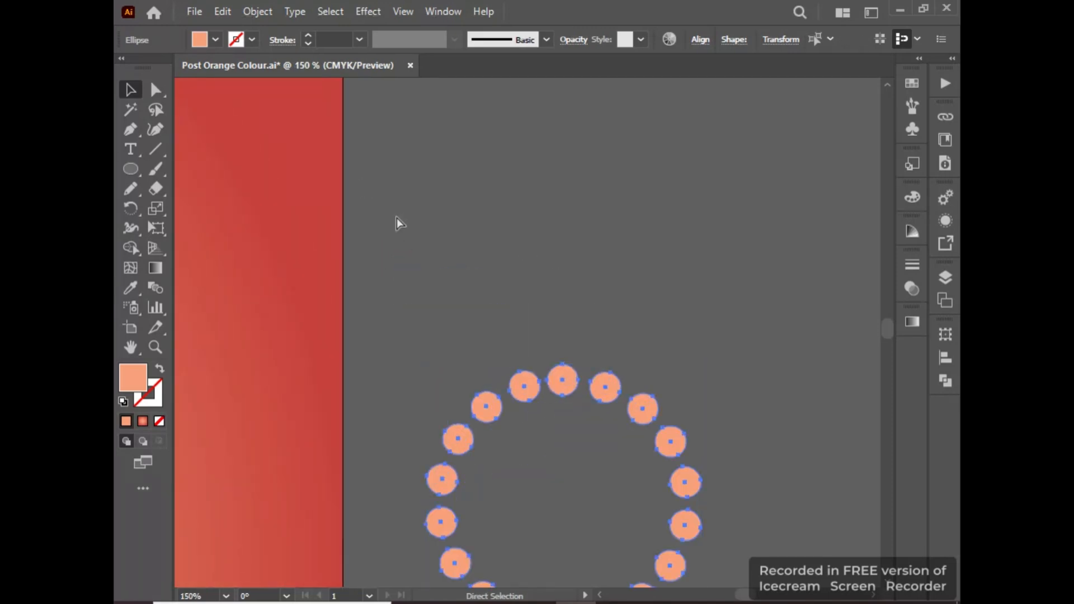
{"action": "scroll", "coordinate": [404, 105], "scroll_direction": "down", "scroll_amount": 3}
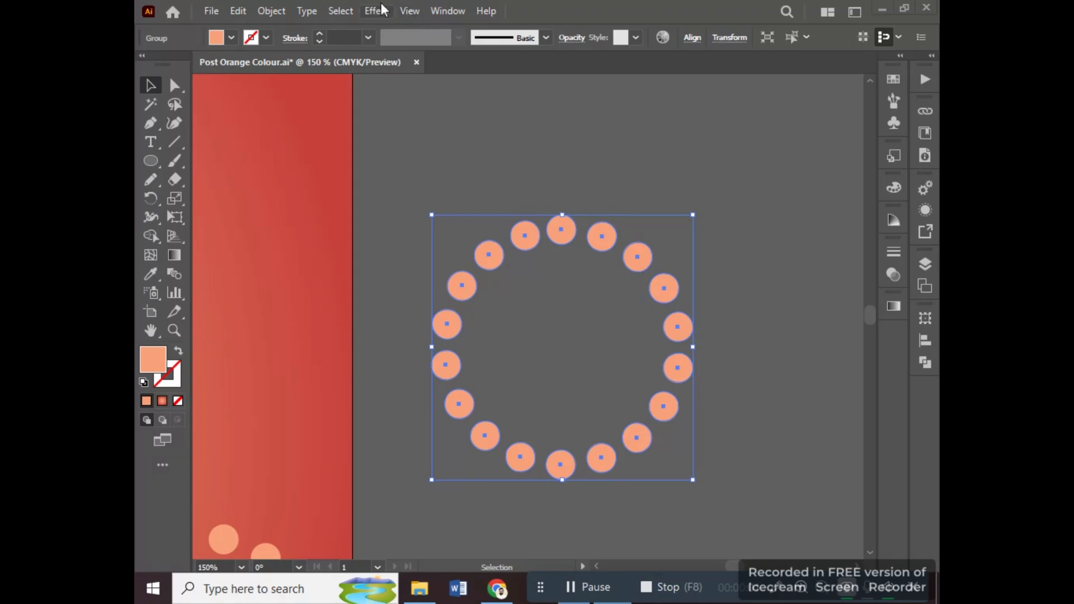
Start a Transform effect on the grouped circle ring and scale it to 70% horizontally and 70% vertically.
{"action": "left_click", "coordinate": [376, 16]}
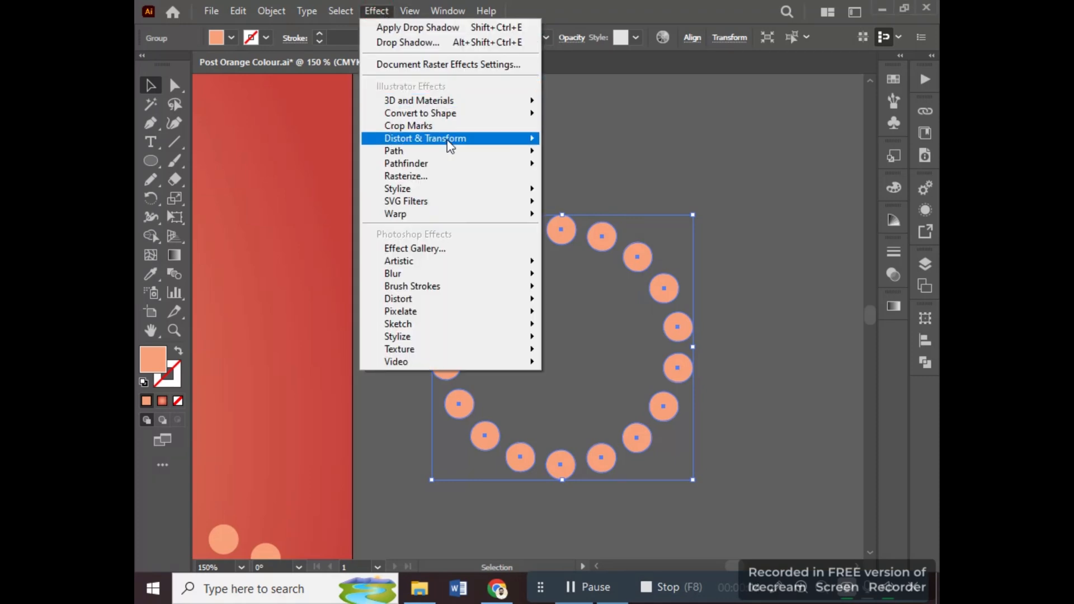
{"action": "mouse_move", "coordinate": [517, 138]}
{"action": "left_click", "coordinate": [594, 193]}
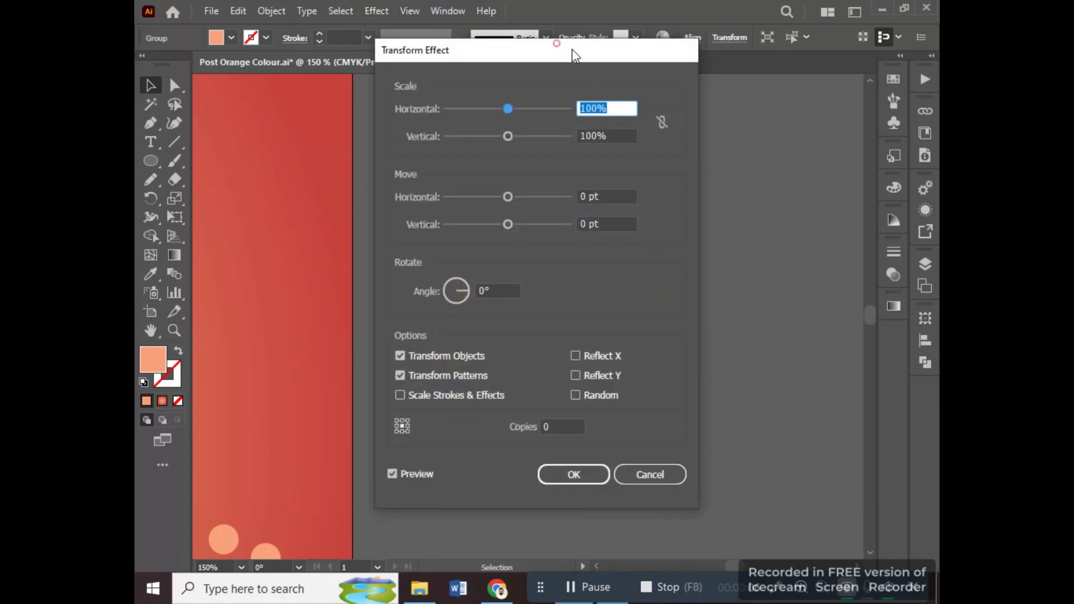
{"action": "left_click_drag", "start_coordinate": [574, 56], "coordinate": [791, 66]}
{"action": "scroll", "coordinate": [838, 126], "scroll_direction": "down", "scroll_amount": 20}
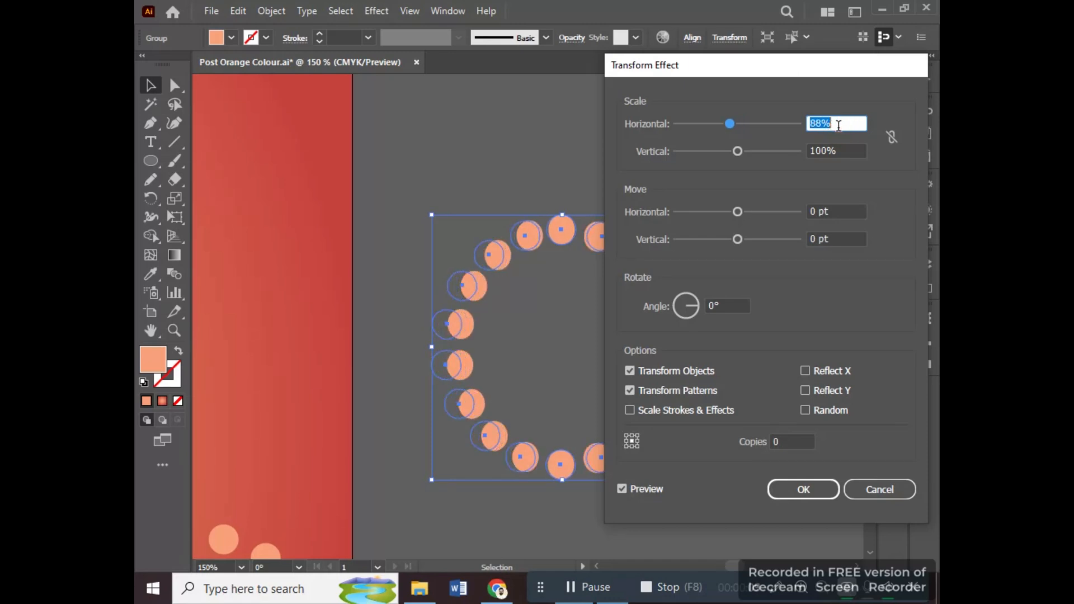
{"action": "scroll", "coordinate": [838, 125], "scroll_direction": "down", "scroll_amount": 5}
{"action": "left_click", "coordinate": [837, 152]}
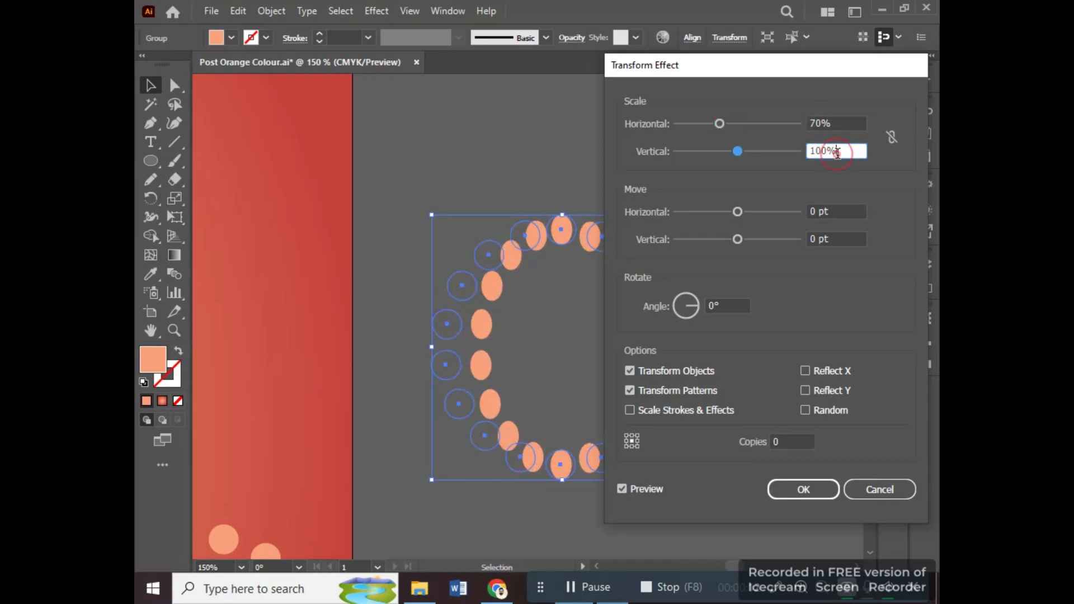
{"action": "scroll", "coordinate": [838, 152], "scroll_direction": "down", "scroll_amount": 20}
{"action": "key", "text": "Up"}
{"action": "key", "text": "Up"}
{"action": "key", "text": "Up"}
{"action": "key", "text": "Up"}
{"action": "key", "text": "Up"}
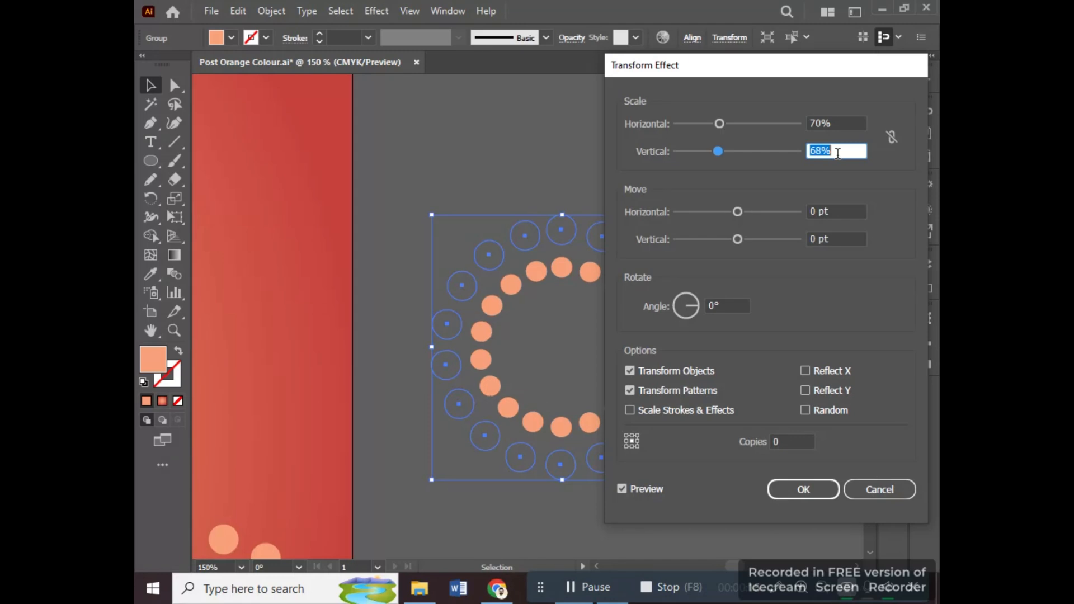
Set the Transform effect to produce 7 copies of the ring.
{"action": "double_click", "coordinate": [715, 306]}
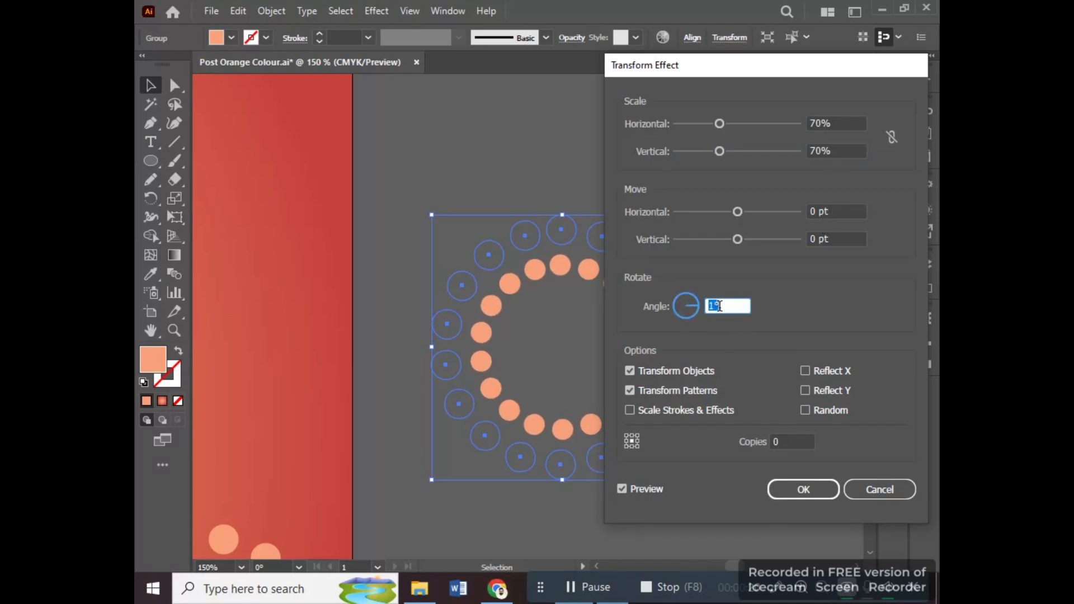
{"action": "left_click", "coordinate": [783, 440]}
{"action": "key", "text": "Up"}
{"action": "key", "text": "Up"}
{"action": "key", "text": "Up"}
{"action": "key", "text": "Up"}
{"action": "key", "text": "Up"}
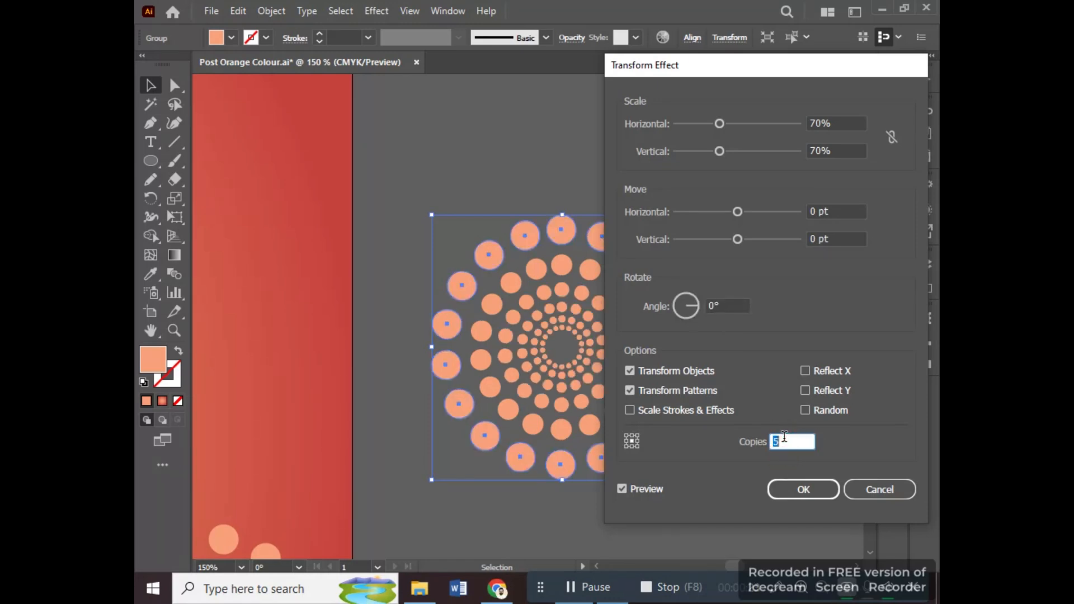
Set the Transform effect's rotation angle to 36° and apply it to the ring.
{"action": "left_click", "coordinate": [730, 306]}
{"action": "key", "text": "Up"}
{"action": "key", "text": "Up"}
{"action": "key", "text": "Up"}
{"action": "key", "text": "Up"}
{"action": "key", "text": "Up"}
{"action": "key", "text": "Up"}
{"action": "key", "text": "Up"}
{"action": "key", "text": "Up"}
{"action": "key", "text": "Up"}
{"action": "key", "text": "Up"}
{"action": "key", "text": "Up"}
{"action": "key", "text": "Up"}
{"action": "key", "text": "Up"}
{"action": "key", "text": "Up"}
{"action": "key", "text": "Up"}
{"action": "key", "text": "Up"}
{"action": "key", "text": "Up"}
{"action": "key", "text": "Up"}
{"action": "key", "text": "Up"}
{"action": "key", "text": "Up"}
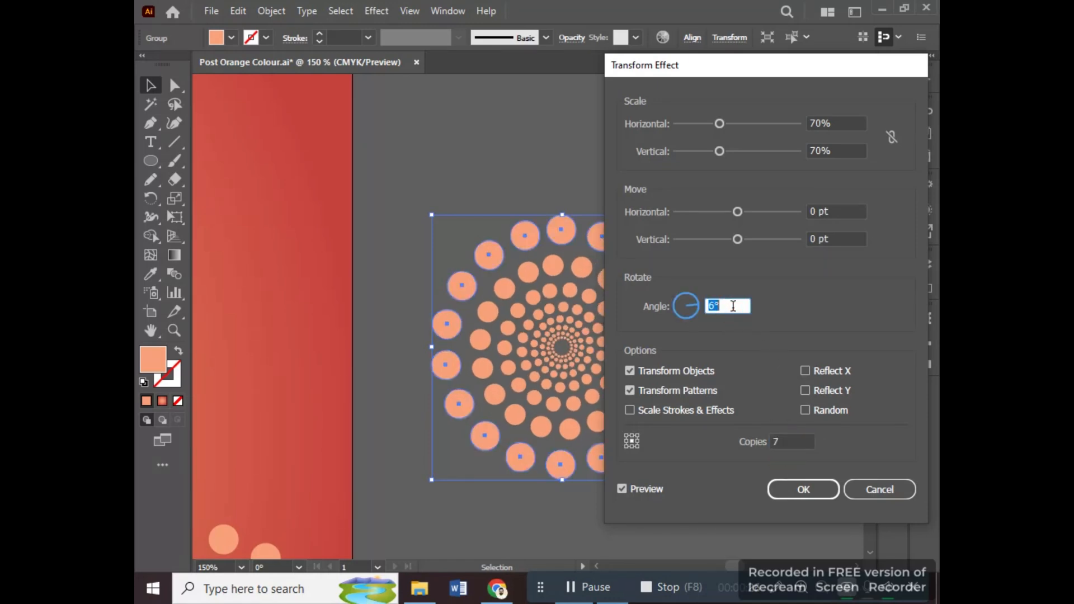
{"action": "key", "text": "Up"}
{"action": "key", "text": "Up"}
{"action": "key", "text": "Up"}
{"action": "key", "text": "Up"}
{"action": "key", "text": "Up"}
{"action": "key", "text": "Up"}
{"action": "key", "text": "Up"}
{"action": "key", "text": "Up"}
{"action": "key", "text": "Up"}
{"action": "key", "text": "Up"}
{"action": "key", "text": "Up"}
{"action": "key", "text": "Up"}
{"action": "key", "text": "Up"}
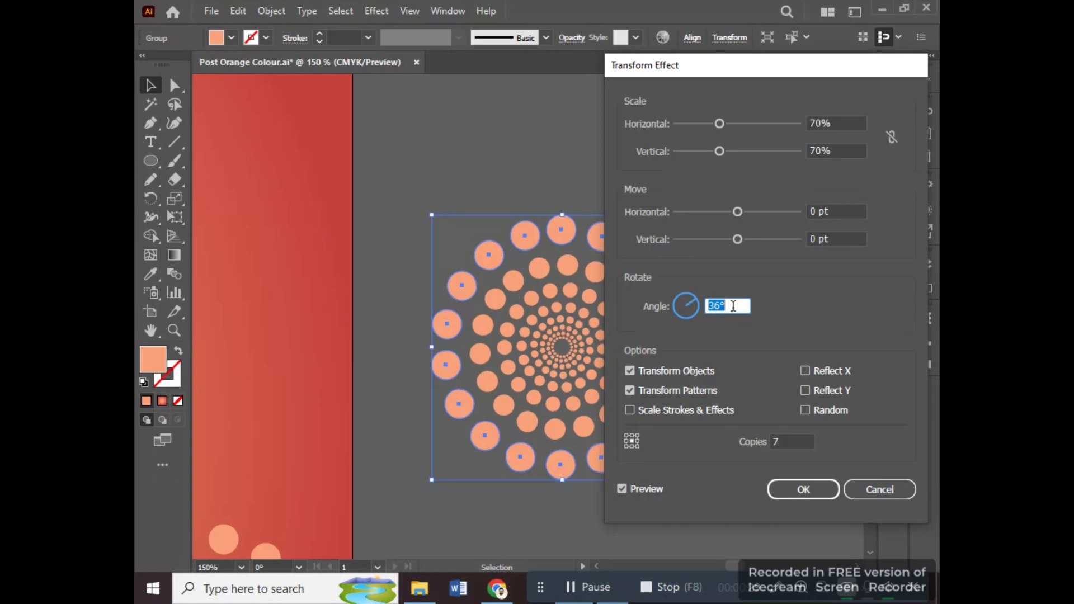
{"action": "left_click", "coordinate": [803, 489]}
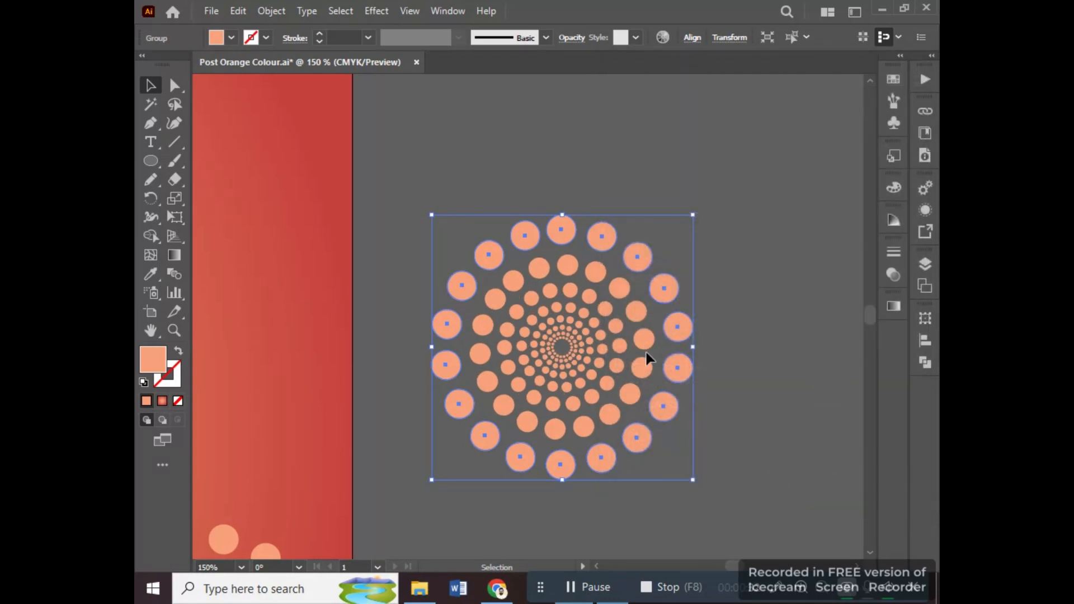
Move the concentric dot pattern onto the post's upper right corner so it overlaps the edges, and deselect it.
{"action": "scroll", "coordinate": [647, 358], "scroll_direction": "down", "scroll_amount": 3}
{"action": "left_click_drag", "start_coordinate": [647, 358], "coordinate": [598, 208]}
{"action": "left_click", "coordinate": [618, 174]}
{"action": "left_click", "coordinate": [551, 167]}
{"action": "left_click", "coordinate": [673, 248]}
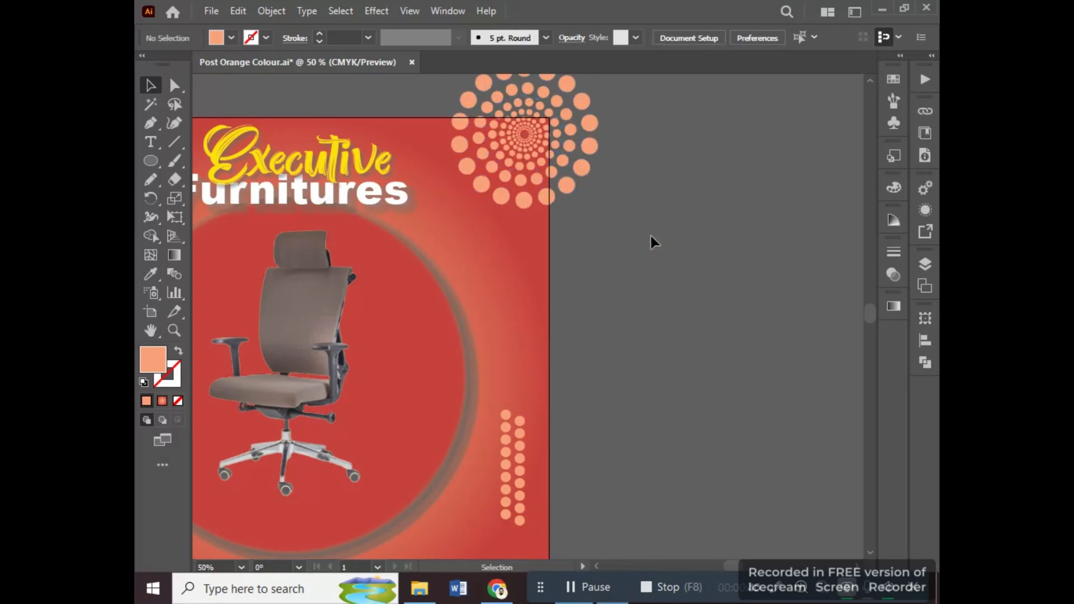
{"action": "scroll", "coordinate": [654, 241], "scroll_direction": "down", "scroll_amount": 3}
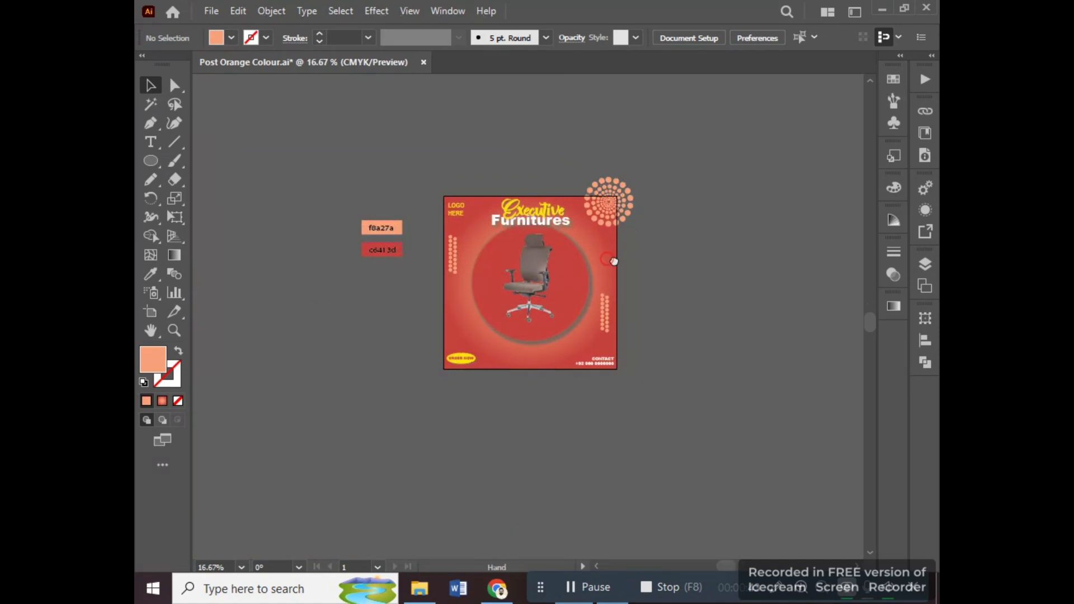
{"action": "scroll", "coordinate": [666, 274], "scroll_direction": "up", "scroll_amount": 1}
{"action": "scroll", "coordinate": [672, 268], "scroll_direction": "up", "scroll_amount": 1}
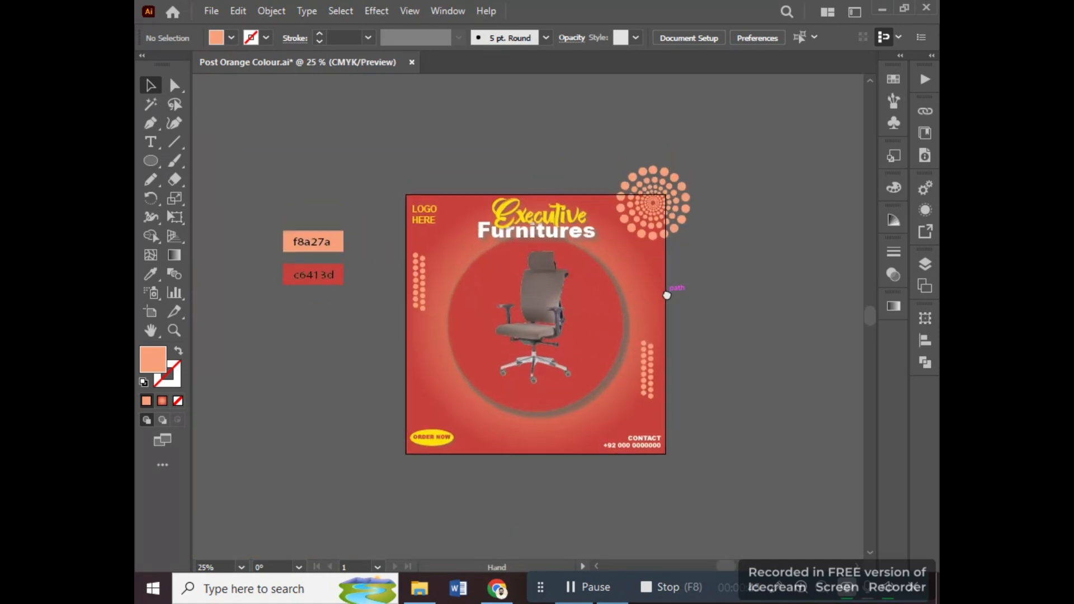
{"action": "left_click", "coordinate": [671, 209]}
{"action": "left_click", "coordinate": [744, 235]}
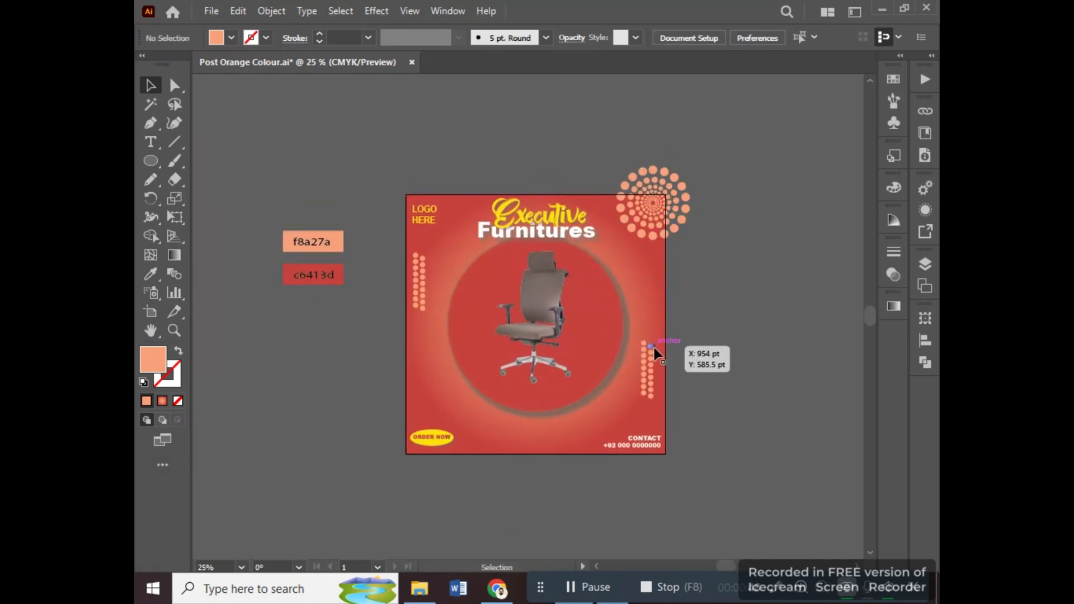
{"action": "left_click_drag", "start_coordinate": [636, 335], "coordinate": [709, 317]}
{"action": "key", "text": "ctrl+z"}
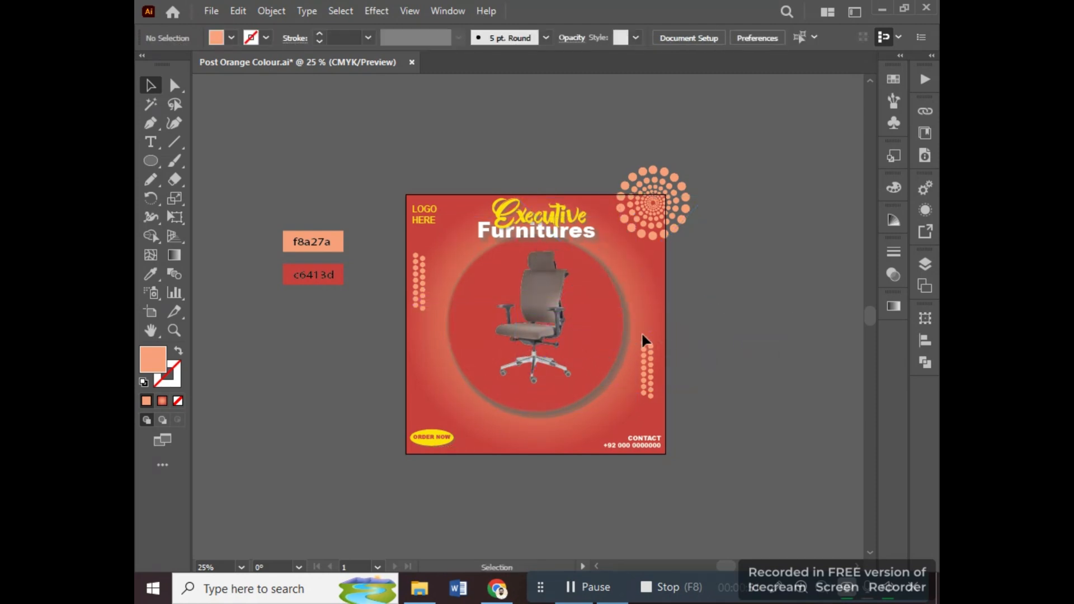
Draw a flat horizontal ellipse just beneath the office chair's wheels.
{"action": "key", "text": "space"}
{"action": "left_click_drag", "start_coordinate": [568, 315], "coordinate": [669, 286]}
{"action": "scroll", "coordinate": [669, 285], "scroll_direction": "up", "scroll_amount": 1}
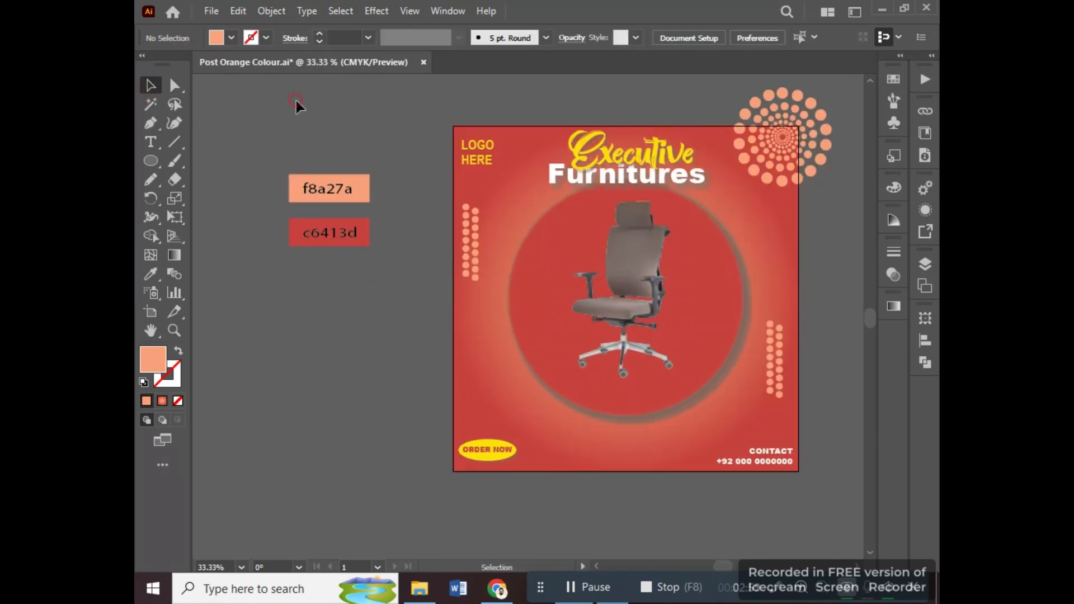
{"action": "left_click", "coordinate": [151, 161]}
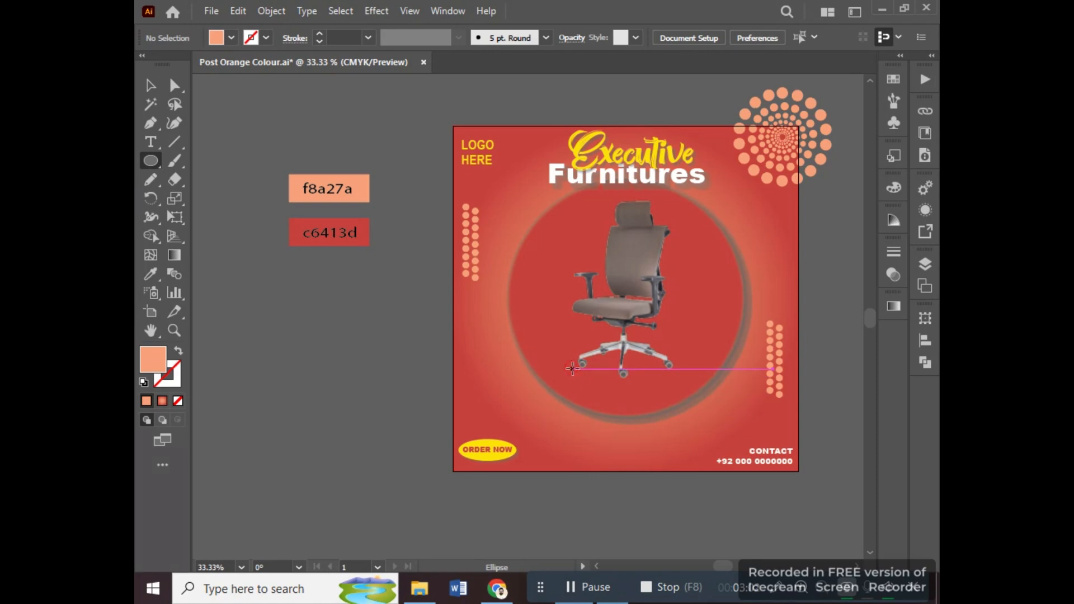
{"action": "left_click_drag", "start_coordinate": [572, 369], "coordinate": [683, 394]}
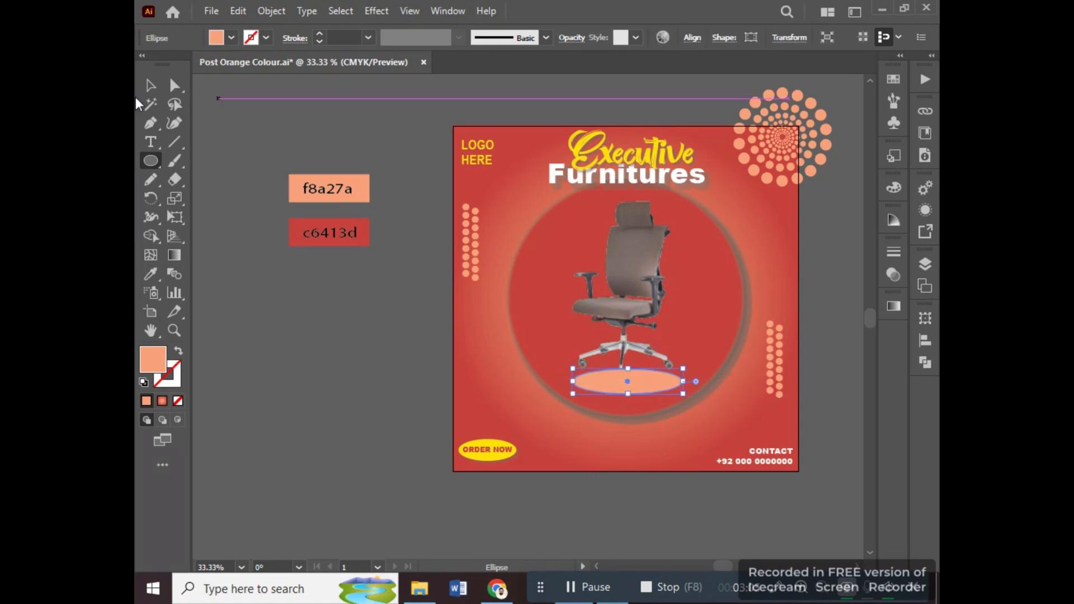
{"action": "key", "text": "v"}
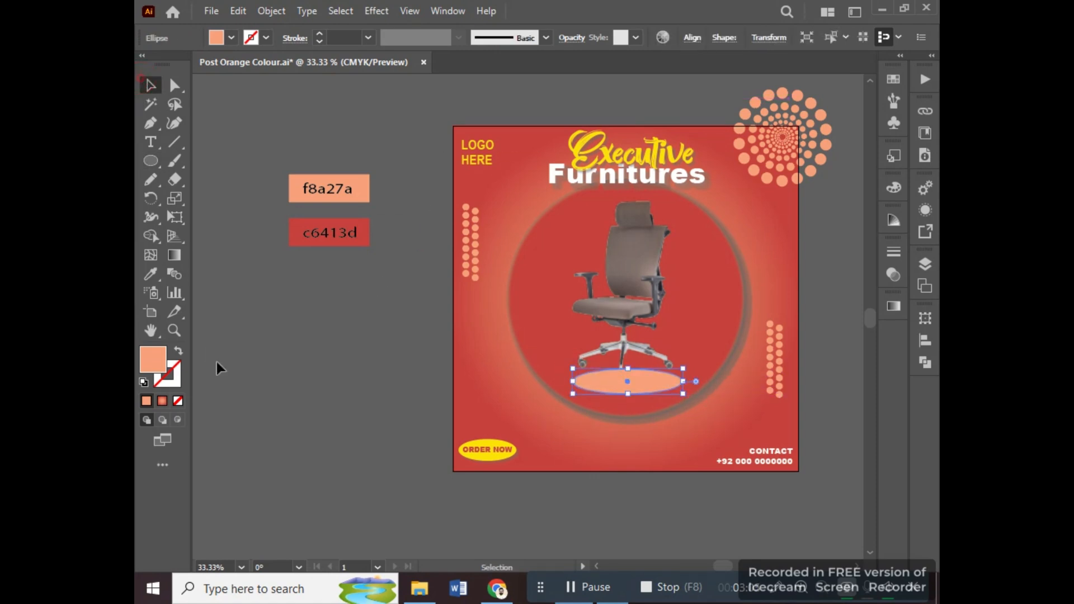
Fill the ellipse with black 000000, send it backward one level and shift it slightly down below the chair.
{"action": "double_click", "coordinate": [152, 363]}
{"action": "type", "text": "000000"}
{"action": "left_click", "coordinate": [789, 310]}
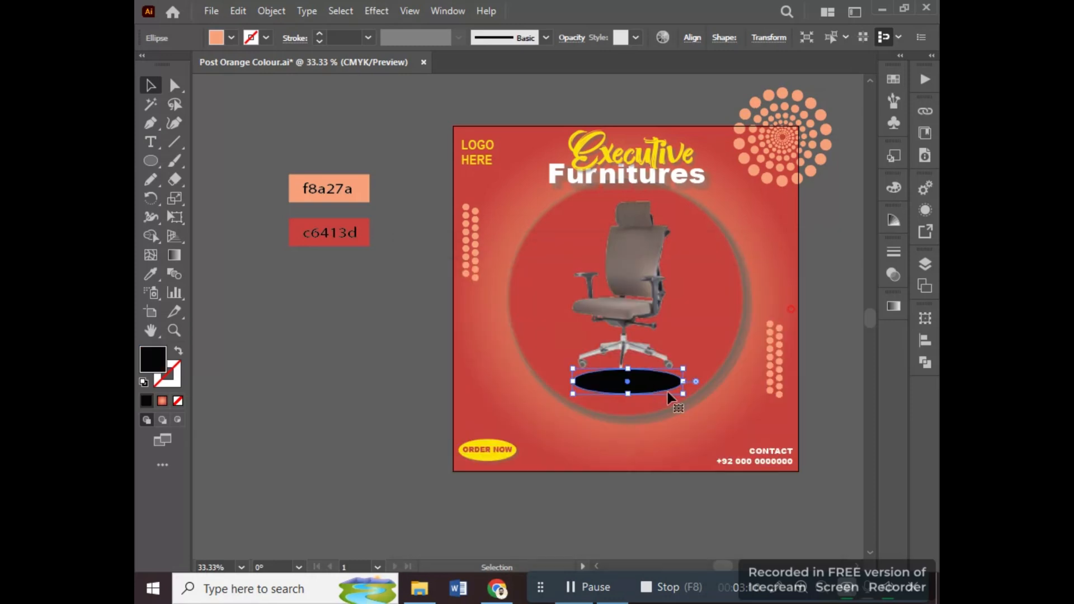
{"action": "right_click", "coordinate": [669, 395]}
{"action": "mouse_move", "coordinate": [694, 490]}
{"action": "left_click", "coordinate": [585, 527]}
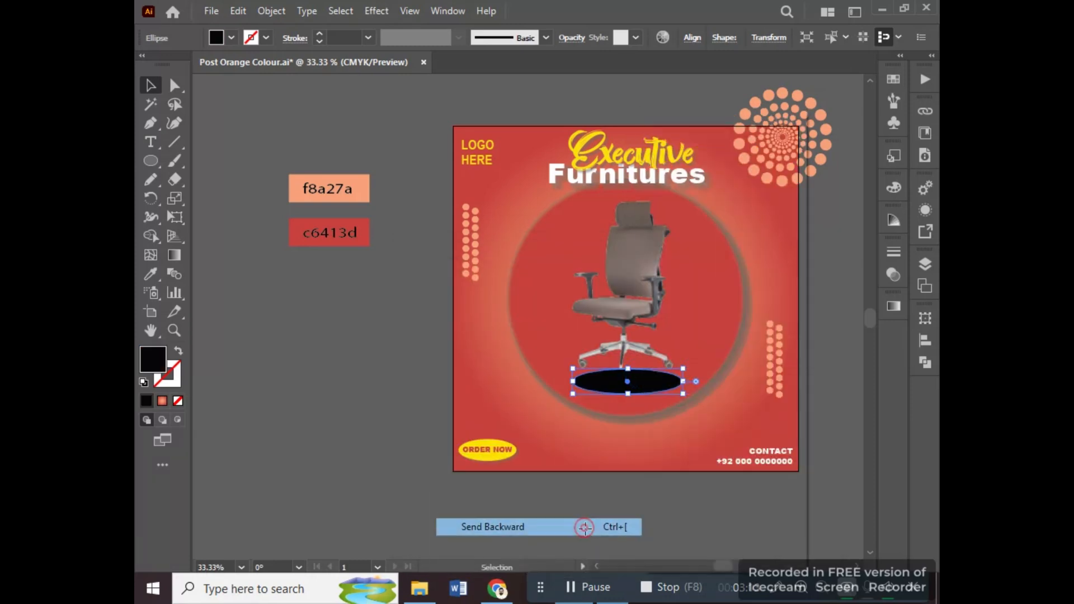
{"action": "left_click_drag", "start_coordinate": [638, 389], "coordinate": [633, 399]}
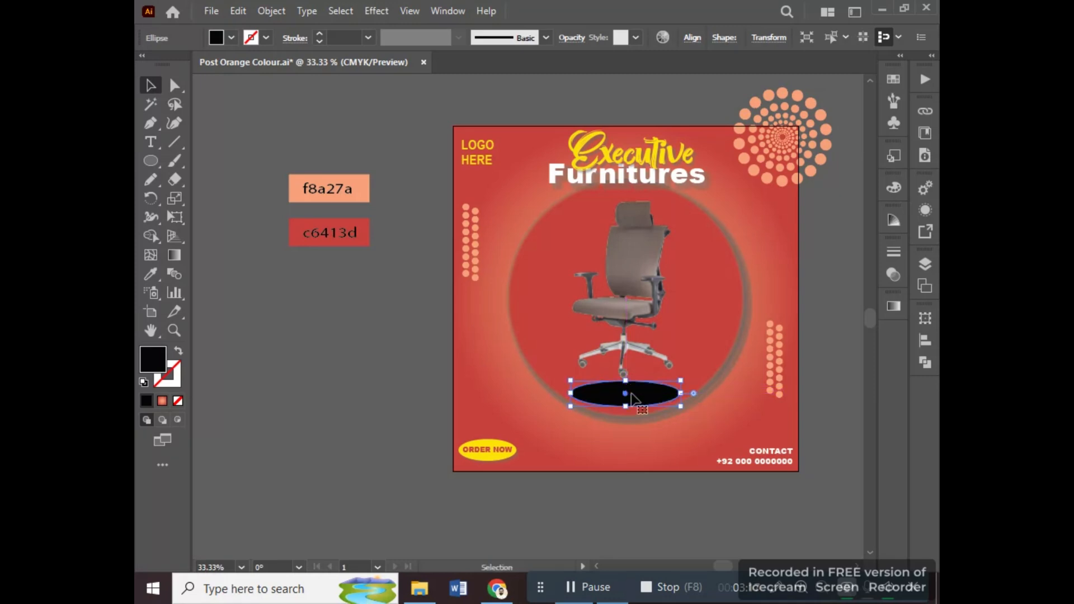
Set the black ellipse's opacity to 37% and its blending mode to Multiply.
{"action": "left_click", "coordinate": [893, 274]}
{"action": "left_click", "coordinate": [735, 269]}
{"action": "left_click", "coordinate": [730, 321]}
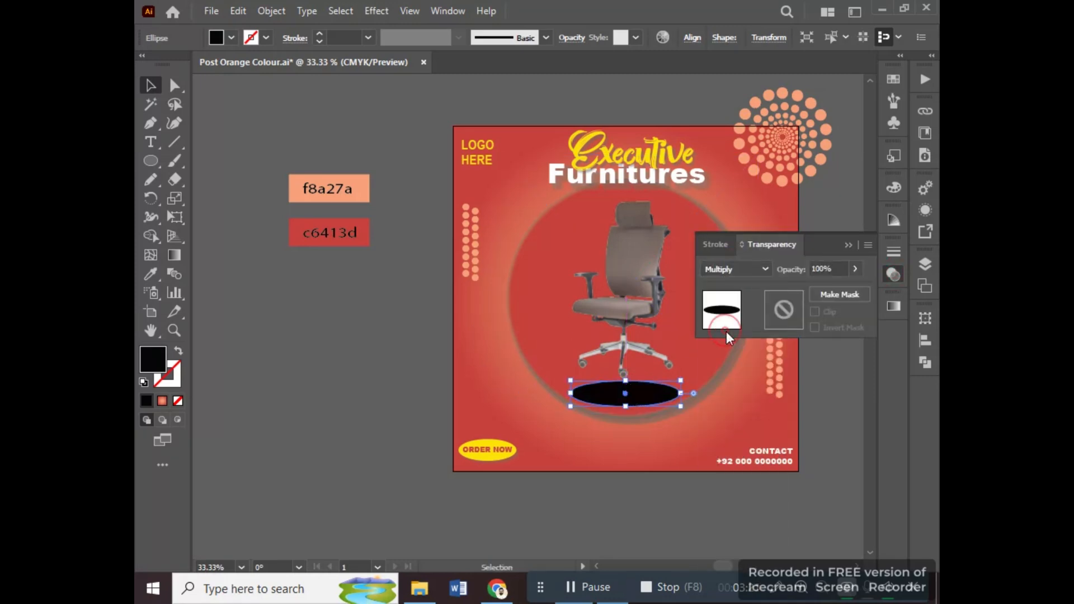
{"action": "left_click", "coordinate": [739, 270]}
{"action": "left_click", "coordinate": [735, 302]}
{"action": "scroll", "coordinate": [828, 270], "scroll_direction": "down", "scroll_amount": 8}
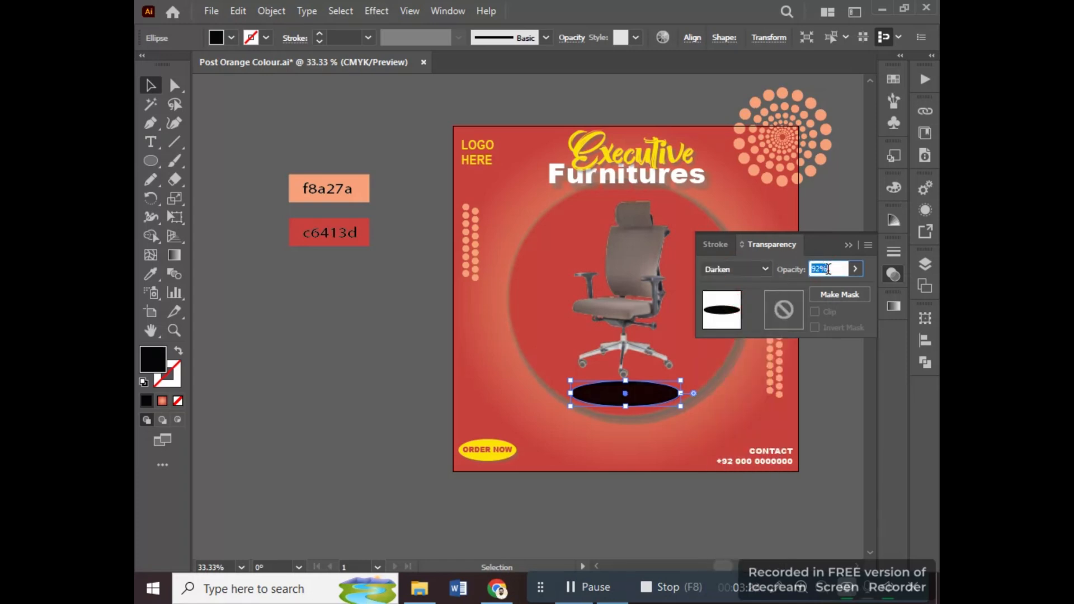
{"action": "scroll", "coordinate": [829, 269], "scroll_direction": "down", "scroll_amount": 14}
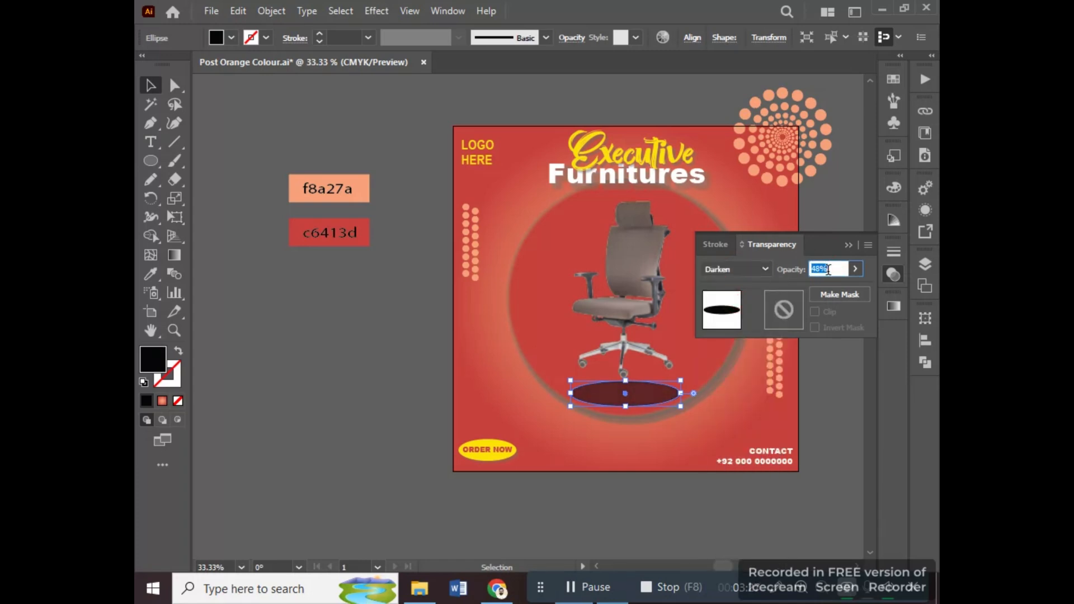
{"action": "left_click", "coordinate": [763, 270]}
{"action": "left_click", "coordinate": [733, 323]}
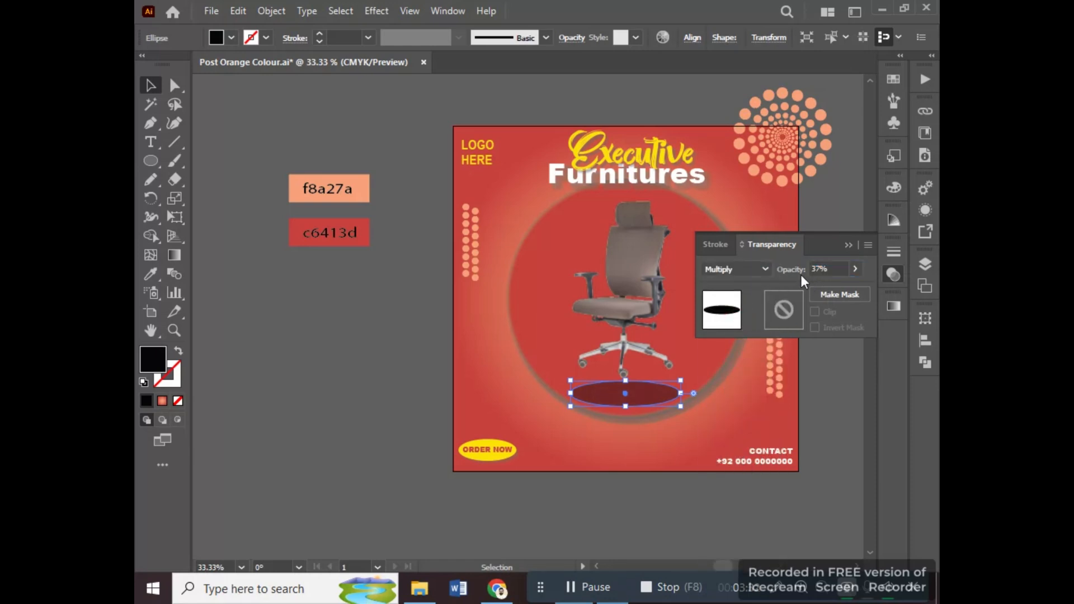
Apply a Feather effect with a 16 pt radius to the ellipse under the chair.
{"action": "left_click", "coordinate": [376, 10]}
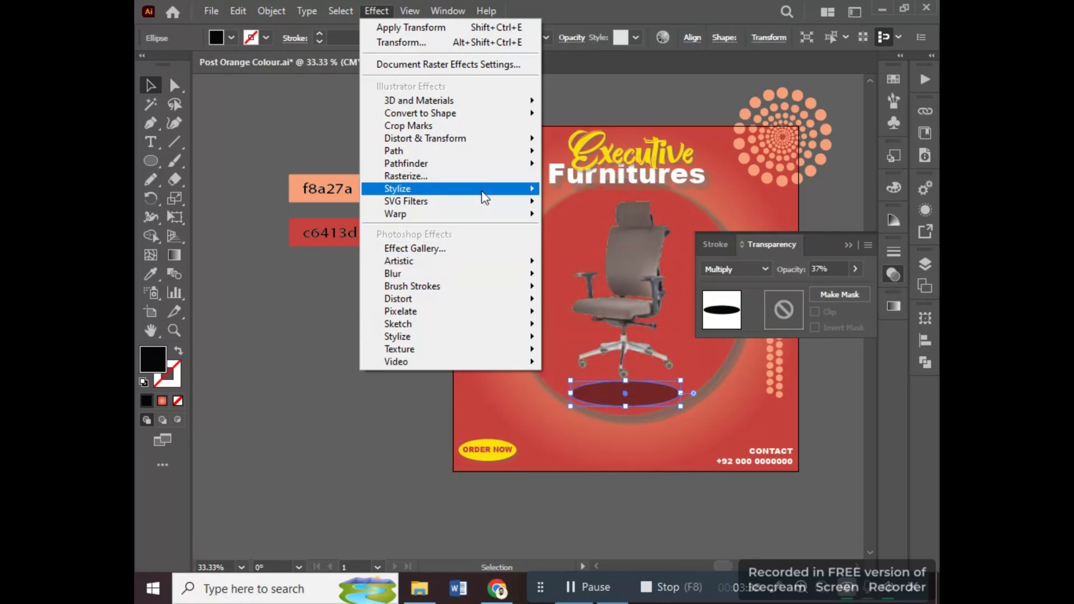
{"action": "mouse_move", "coordinate": [484, 197]}
{"action": "left_click", "coordinate": [607, 208]}
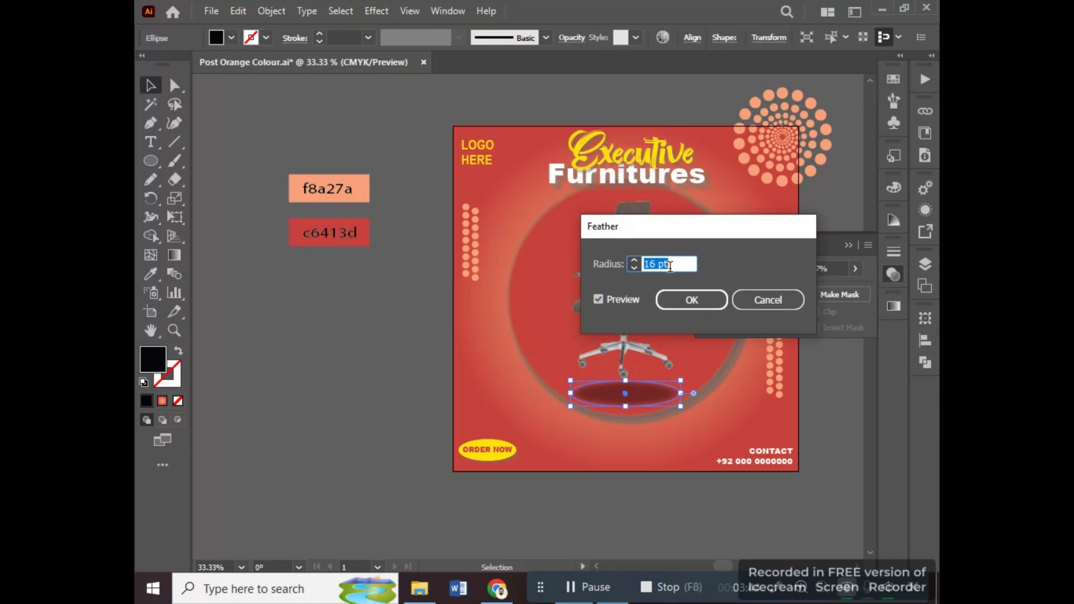
{"action": "left_click", "coordinate": [706, 302]}
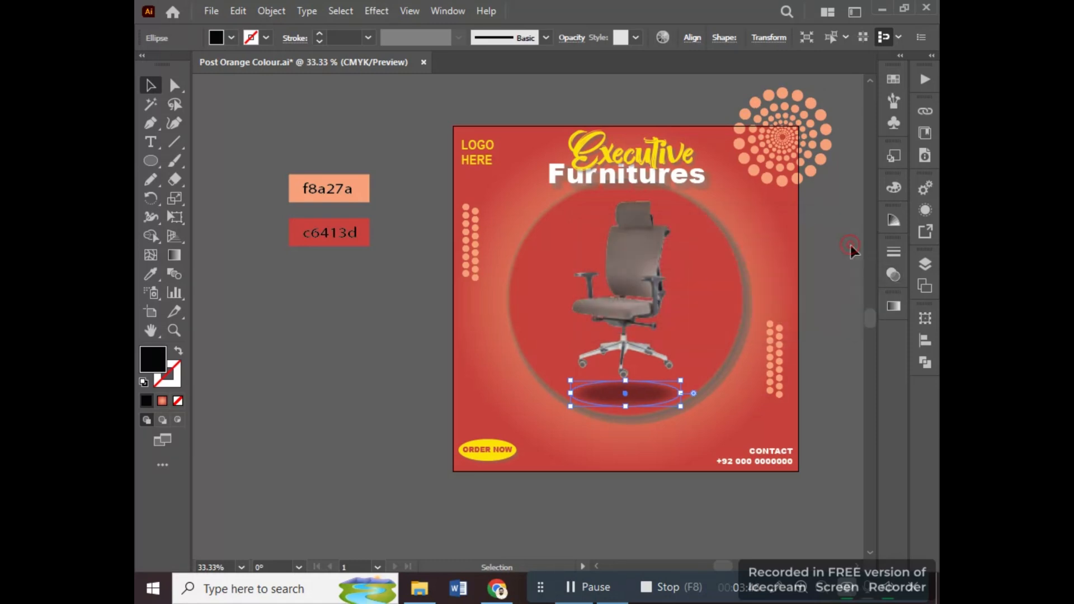
Resize the feathered shadow ellipse beneath the chair and deselect it.
{"action": "left_click", "coordinate": [823, 285]}
{"action": "left_click", "coordinate": [660, 397]}
{"action": "left_click_drag", "start_coordinate": [682, 381], "coordinate": [665, 413]}
{"action": "left_click", "coordinate": [818, 427]}
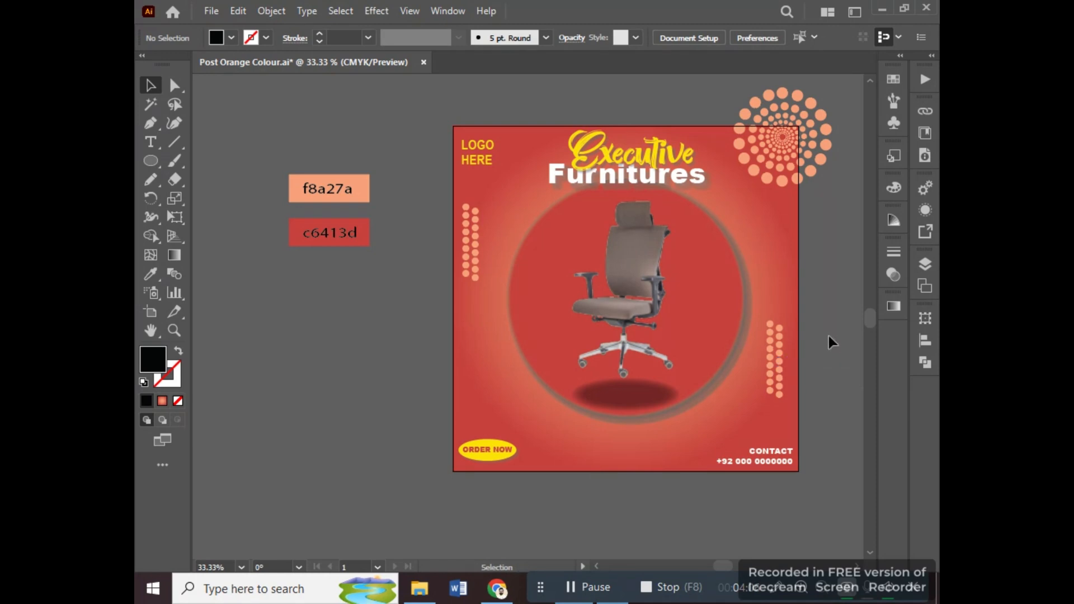
Draw a small circle just below the LOGO HERE text and swap its fill and stroke to leave a black outline.
{"action": "key", "text": "space"}
{"action": "left_click_drag", "start_coordinate": [825, 333], "coordinate": [786, 344]}
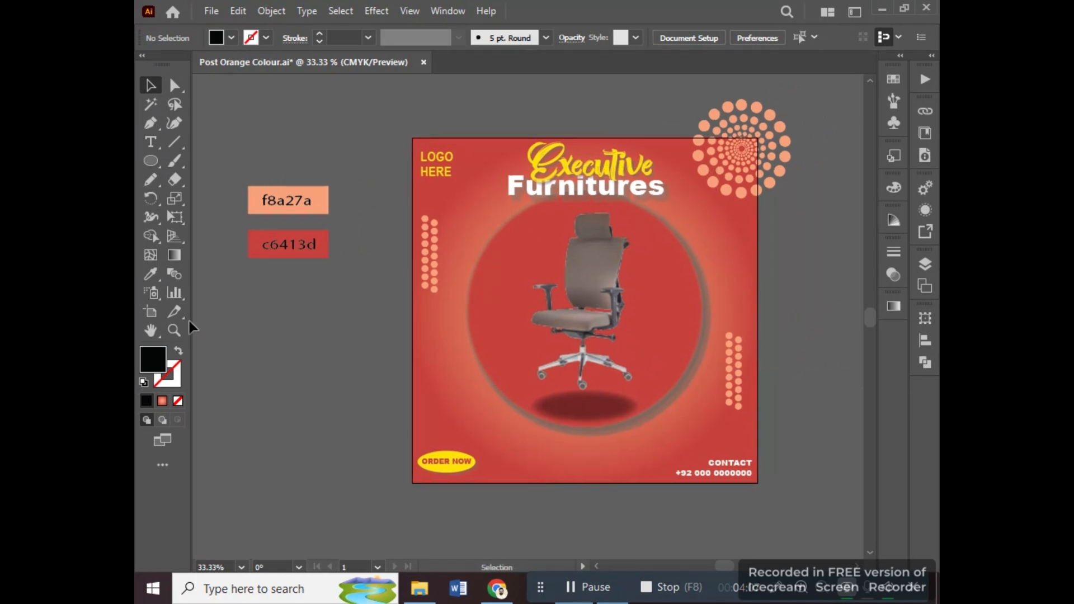
{"action": "left_click", "coordinate": [151, 162]}
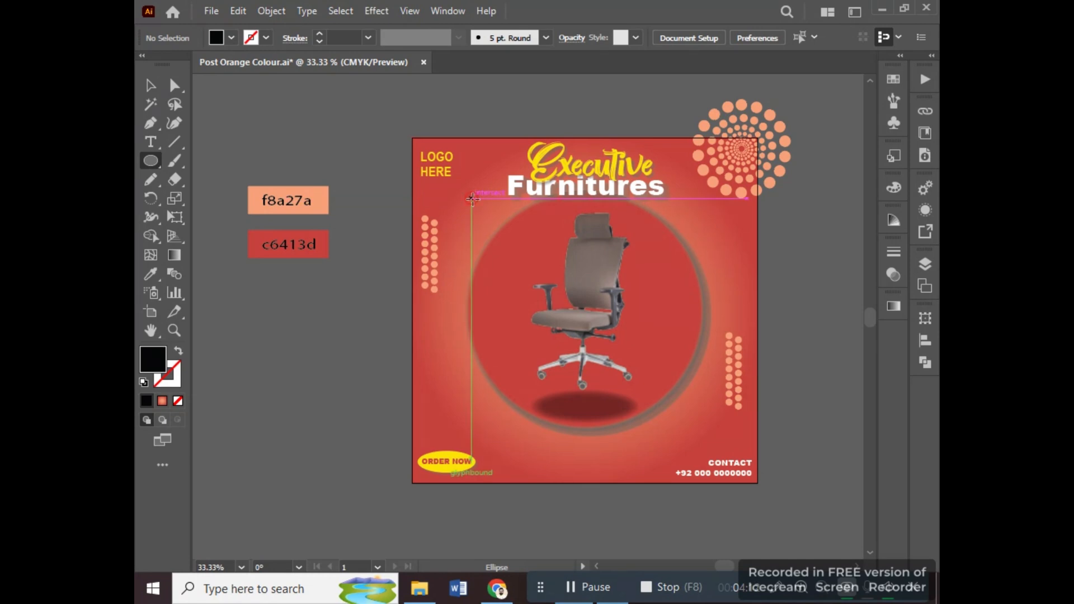
{"action": "left_click_drag", "start_coordinate": [450, 177], "coordinate": [493, 219]}
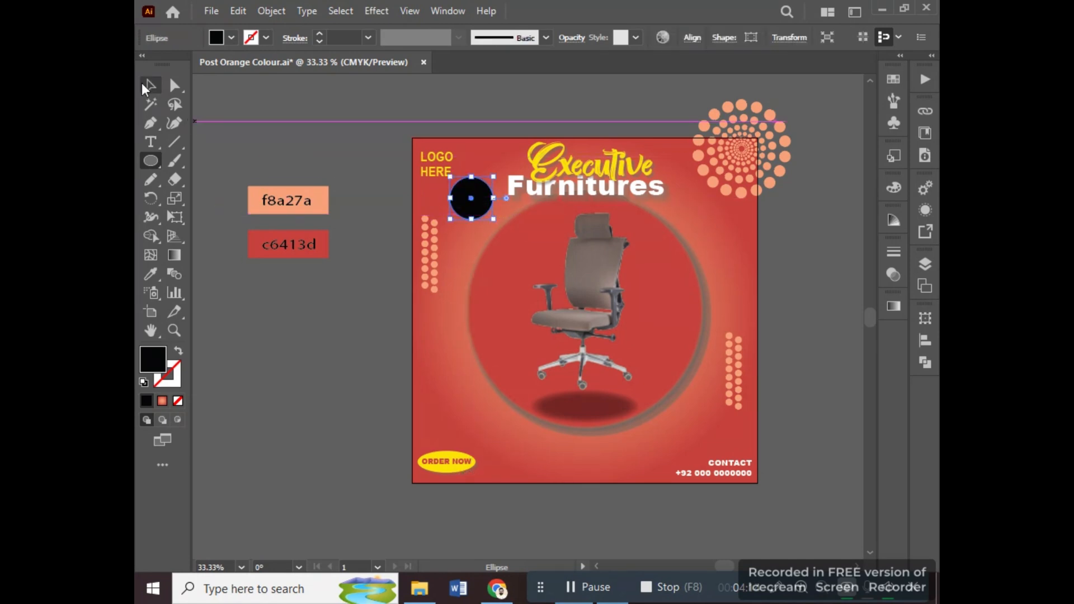
{"action": "key", "text": "v"}
{"action": "left_click", "coordinate": [175, 354]}
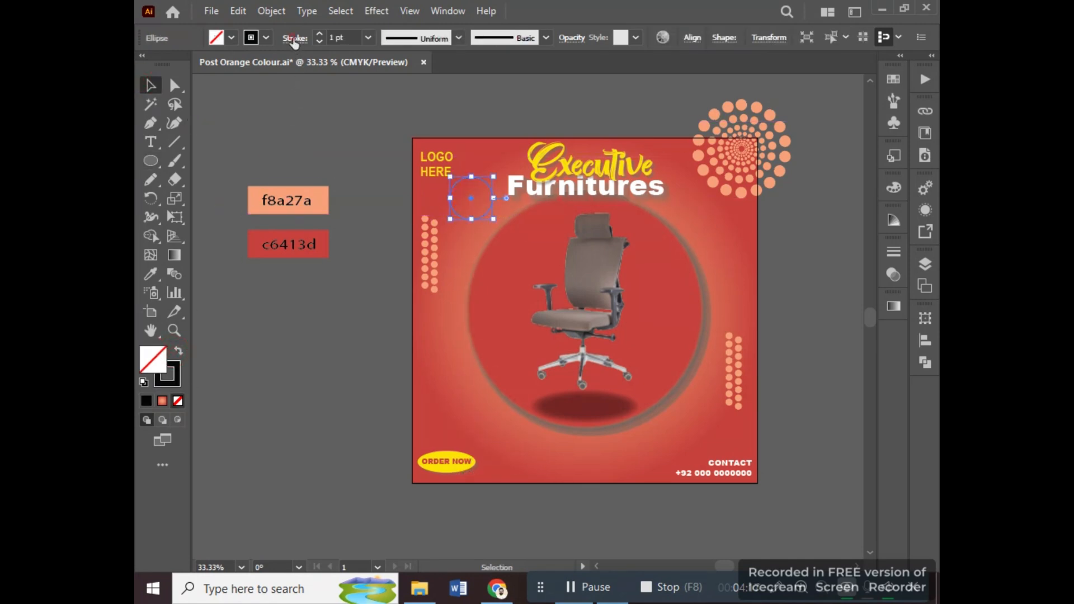
Give the circle a 7 pt dashed stroke with 12 pt dashes, round caps and round corners.
{"action": "left_click", "coordinate": [295, 38]}
{"action": "left_click", "coordinate": [213, 78]}
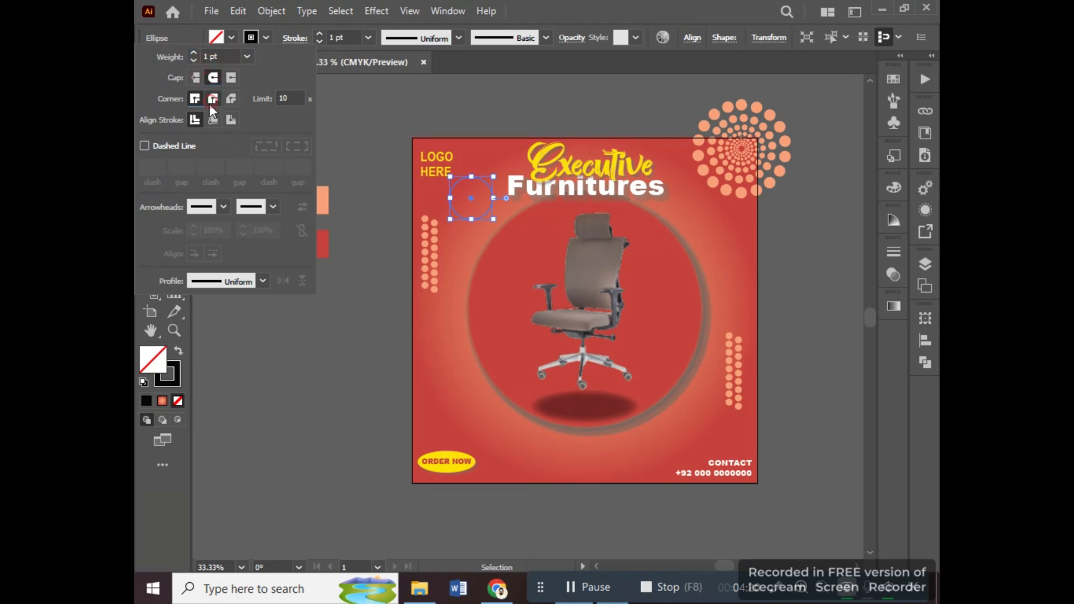
{"action": "left_click", "coordinate": [213, 98]}
{"action": "left_click", "coordinate": [145, 145]}
{"action": "left_click", "coordinate": [224, 207]}
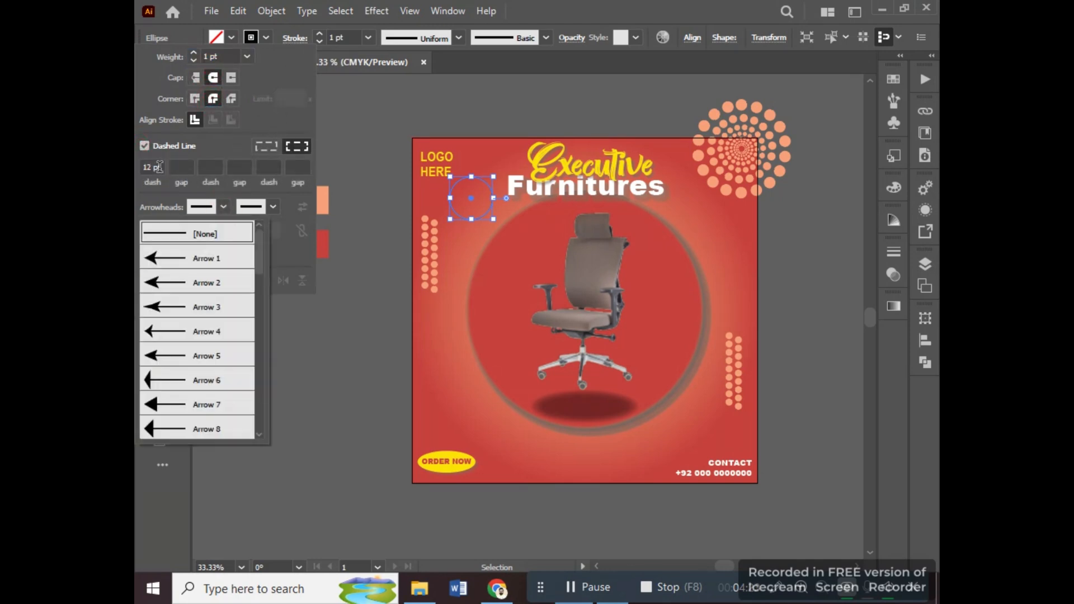
{"action": "left_click", "coordinate": [169, 171]}
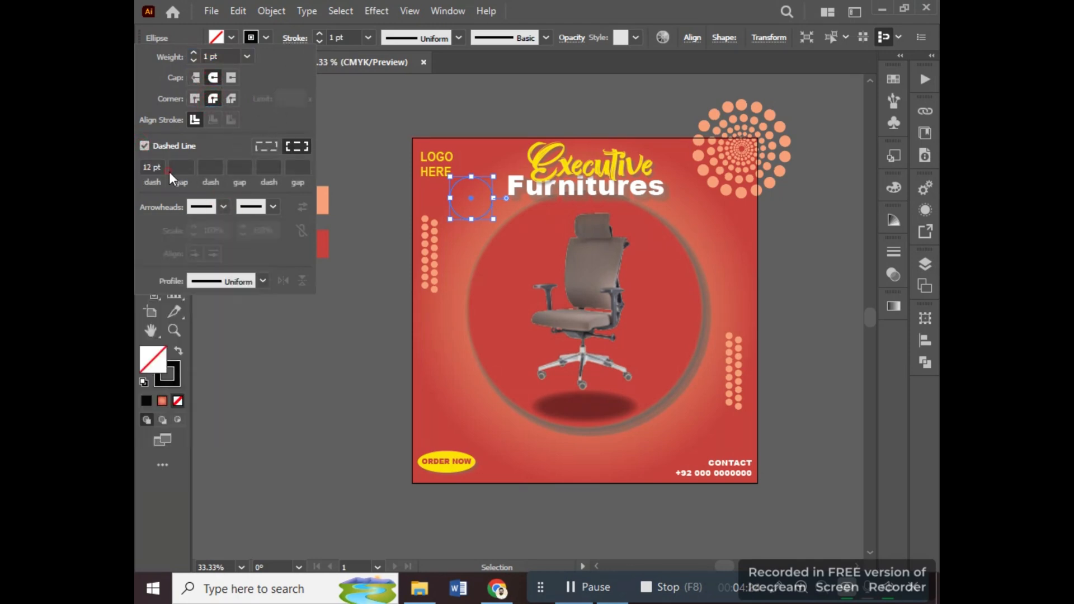
{"action": "left_click", "coordinate": [341, 38]}
{"action": "scroll", "coordinate": [341, 38], "scroll_direction": "up", "scroll_amount": 11}
{"action": "scroll", "coordinate": [341, 38], "scroll_direction": "down", "scroll_amount": 5}
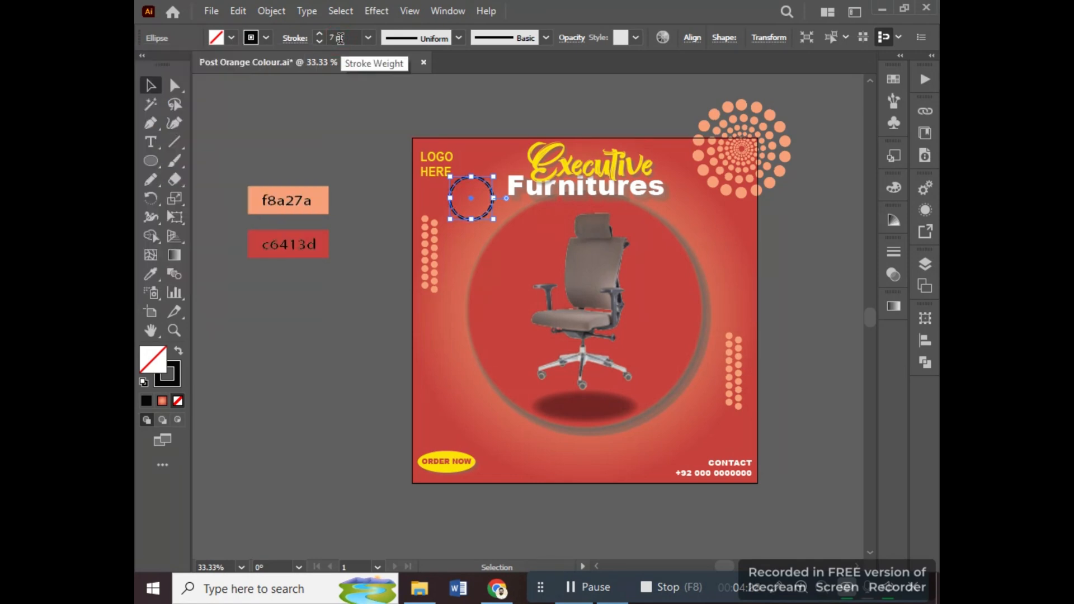
Set the dashed circle's stroke colour to white ffffff and deselect it.
{"action": "double_click", "coordinate": [175, 376]}
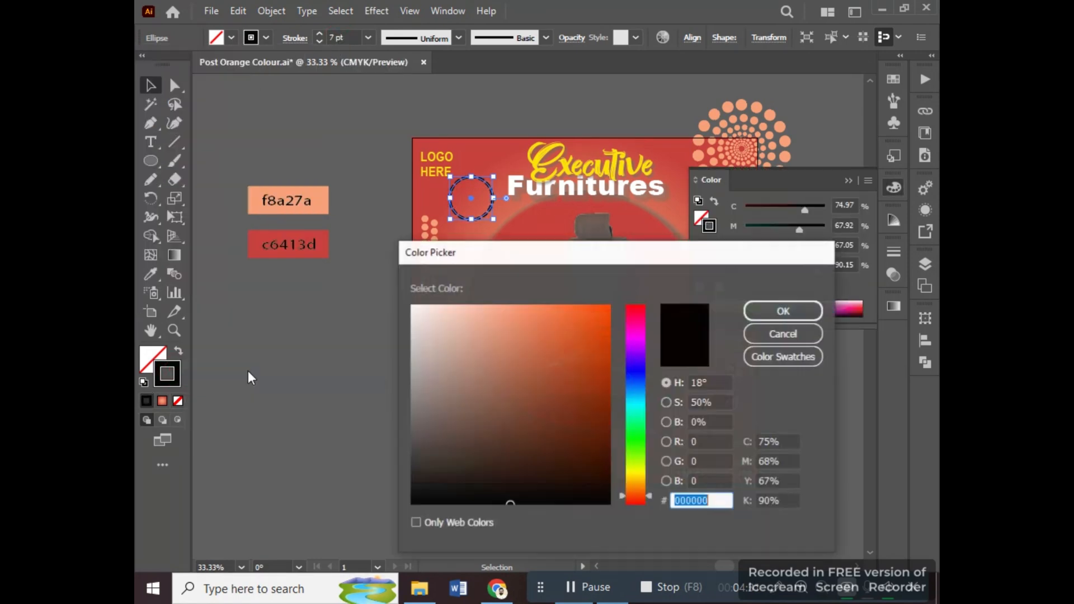
{"action": "type", "text": "ffffff"}
{"action": "left_click", "coordinate": [768, 309]}
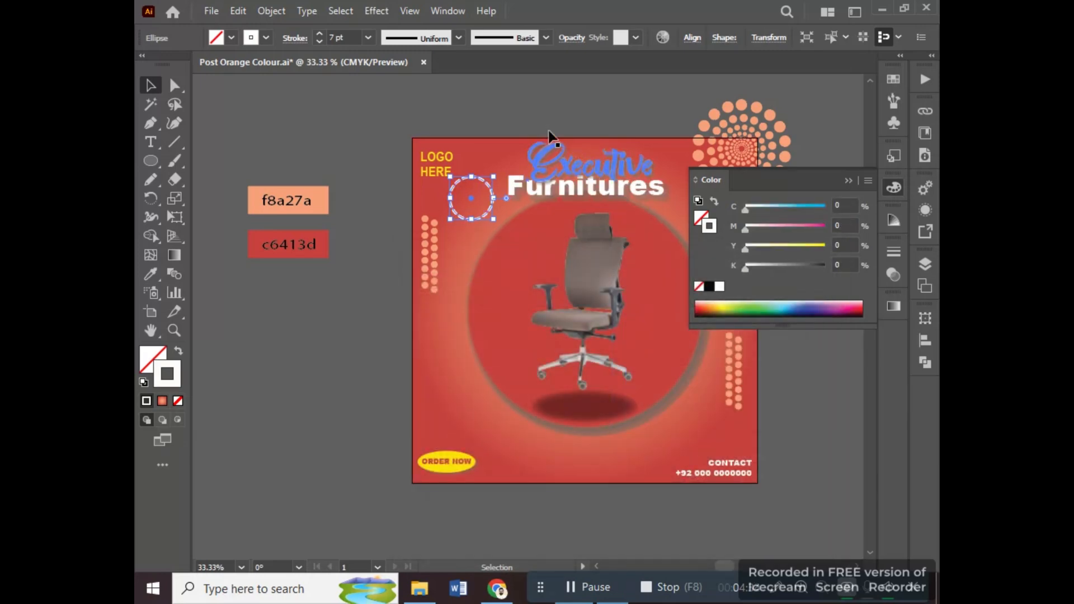
{"action": "left_click", "coordinate": [550, 134]}
{"action": "left_click", "coordinate": [468, 135]}
Add the two-line text "50% OFF" on the empty canvas beside the artboard.
{"action": "left_click", "coordinate": [151, 142]}
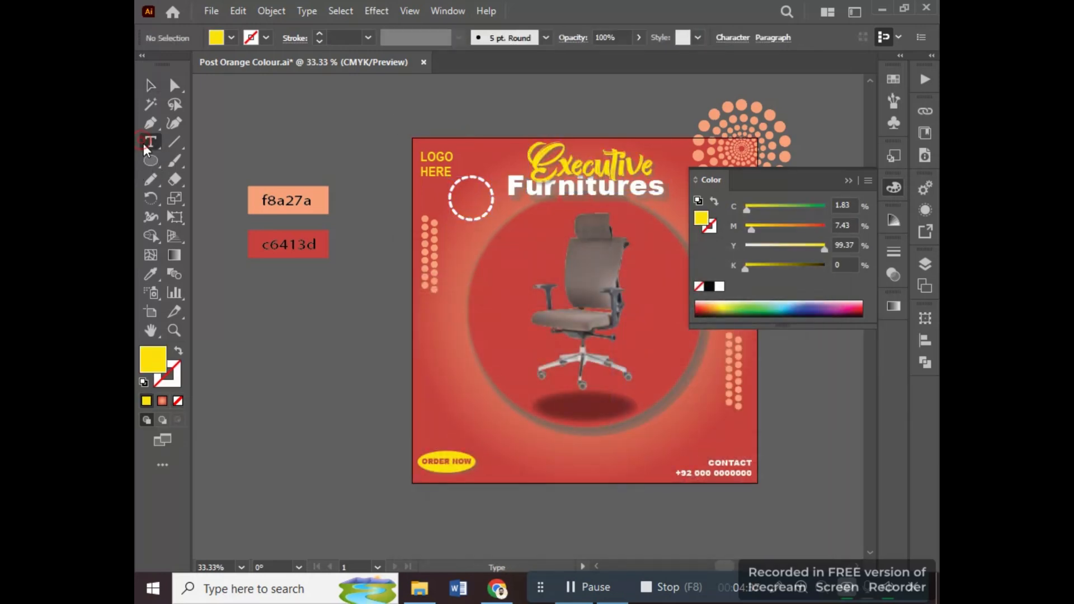
{"action": "left_click", "coordinate": [296, 329]}
{"action": "type", "text": "50"}
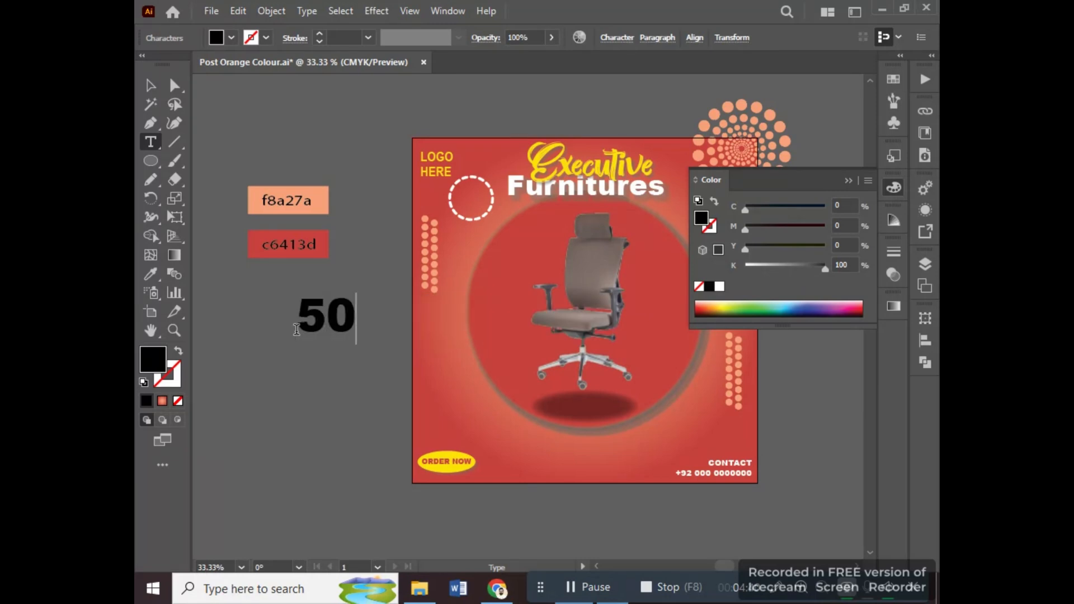
{"action": "type", "text": "5"}
{"action": "key", "text": "BackSpace"}
{"action": "type", "text": "% off"}
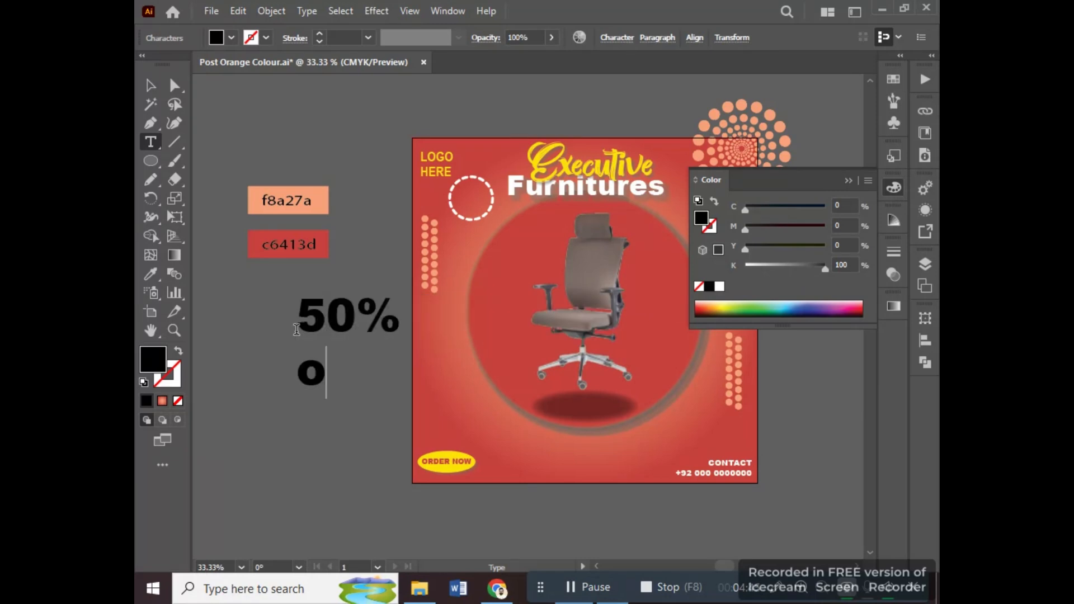
{"action": "key", "text": "BackSpace"}
{"action": "key", "text": "BackSpace"}
{"action": "key", "text": "BackSpace"}
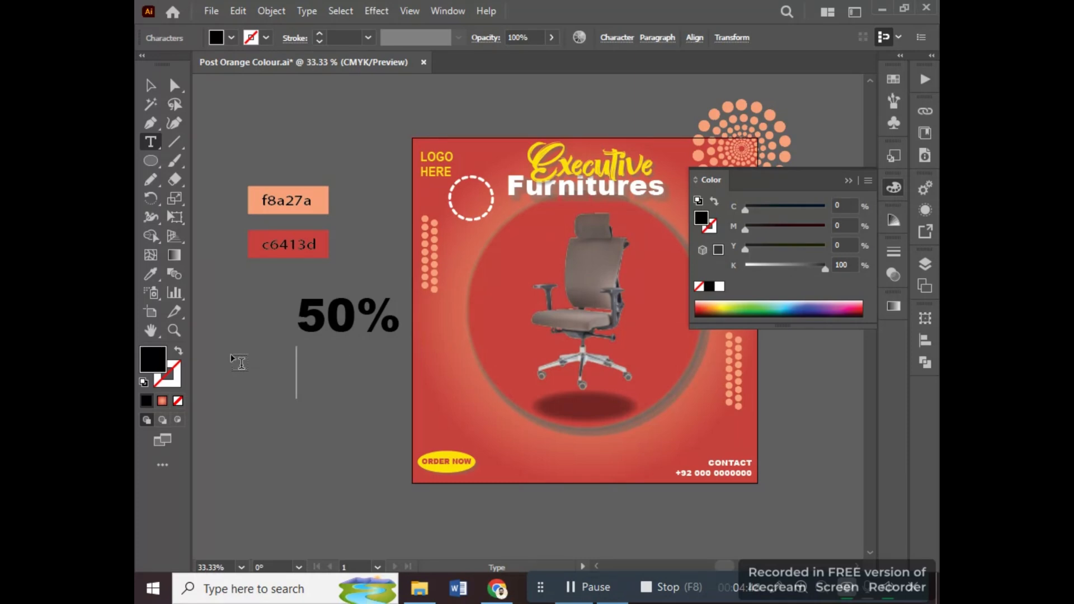
{"action": "type", "text": "OFF"}
{"action": "left_click", "coordinate": [151, 85]}
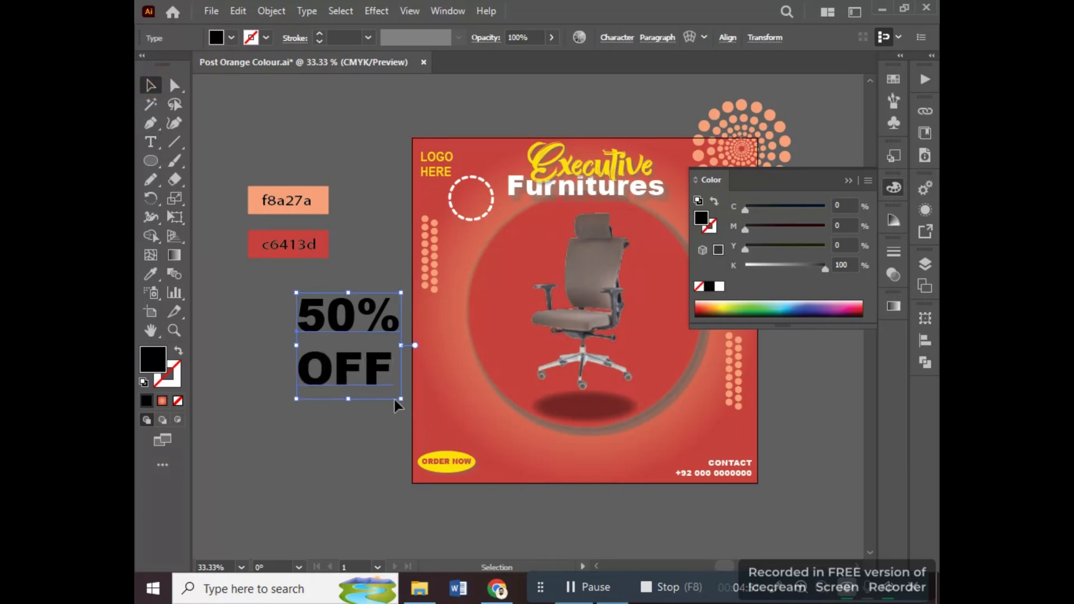
Scale down the 50% OFF text, centre it in the dashed circle and place both above the ORDER NOW badge.
{"action": "left_click_drag", "start_coordinate": [400, 400], "coordinate": [426, 290]}
{"action": "key", "text": "ctrl+z"}
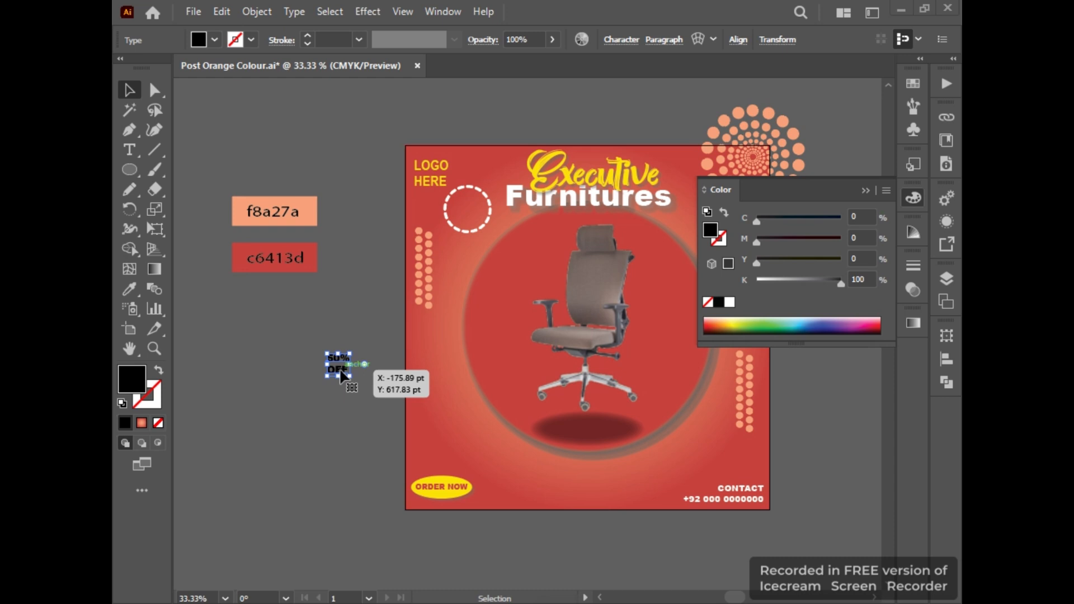
{"action": "left_click_drag", "start_coordinate": [340, 363], "coordinate": [442, 423]}
{"action": "left_click", "coordinate": [450, 191], "text": "shift"}
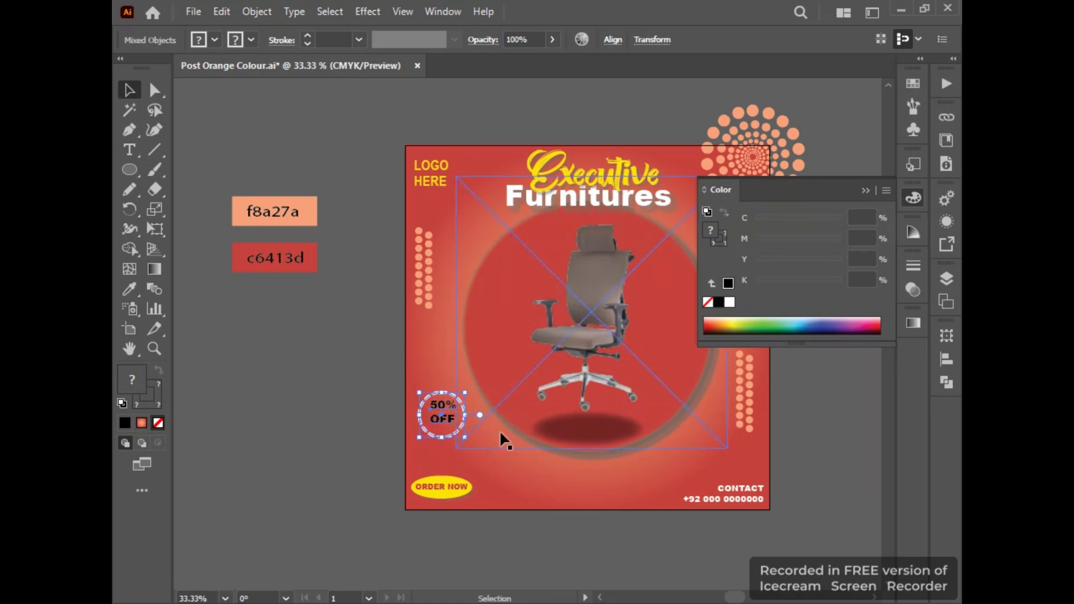
{"action": "left_click", "coordinate": [398, 420]}
Recolour the 50% OFF text inside the dashed circle to white.
{"action": "left_click", "coordinate": [439, 411]}
{"action": "double_click", "coordinate": [131, 380]}
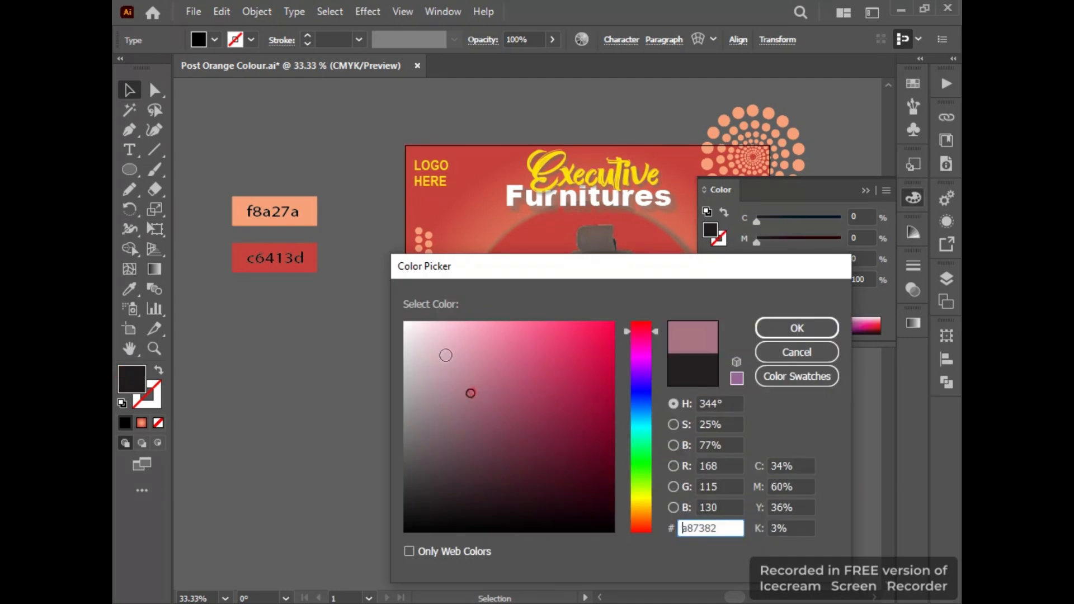
{"action": "left_click", "coordinate": [403, 315]}
{"action": "left_click", "coordinate": [769, 323]}
Draw an arc from the chair's armrest to the 50% OFF circle and give it a white stroke.
{"action": "left_click_drag", "start_coordinate": [161, 155], "coordinate": [211, 171]}
{"action": "left_click_drag", "start_coordinate": [526, 322], "coordinate": [457, 387]}
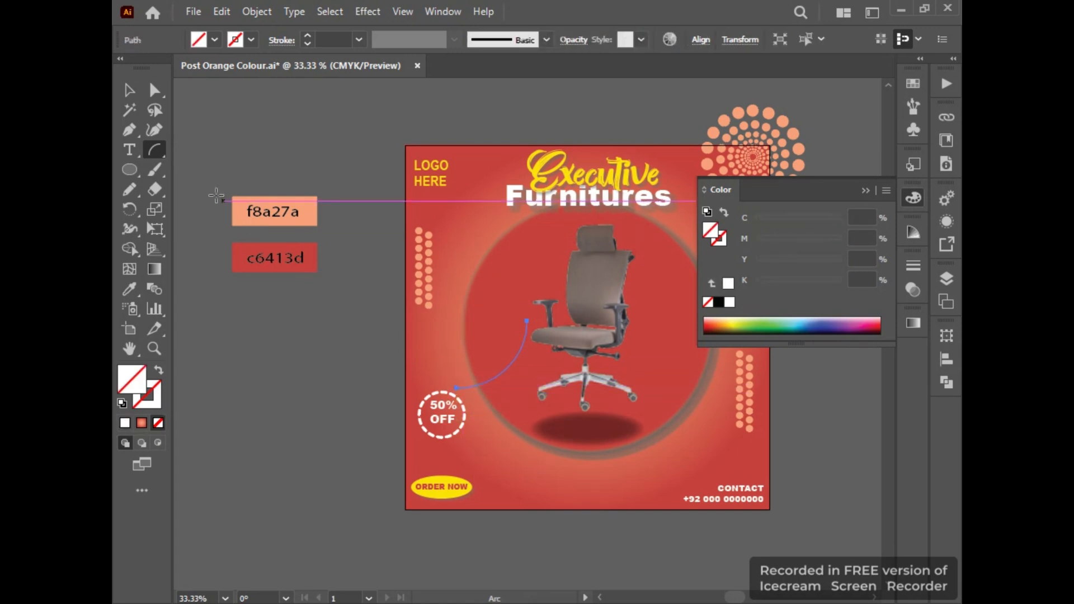
{"action": "left_click", "coordinate": [129, 89]}
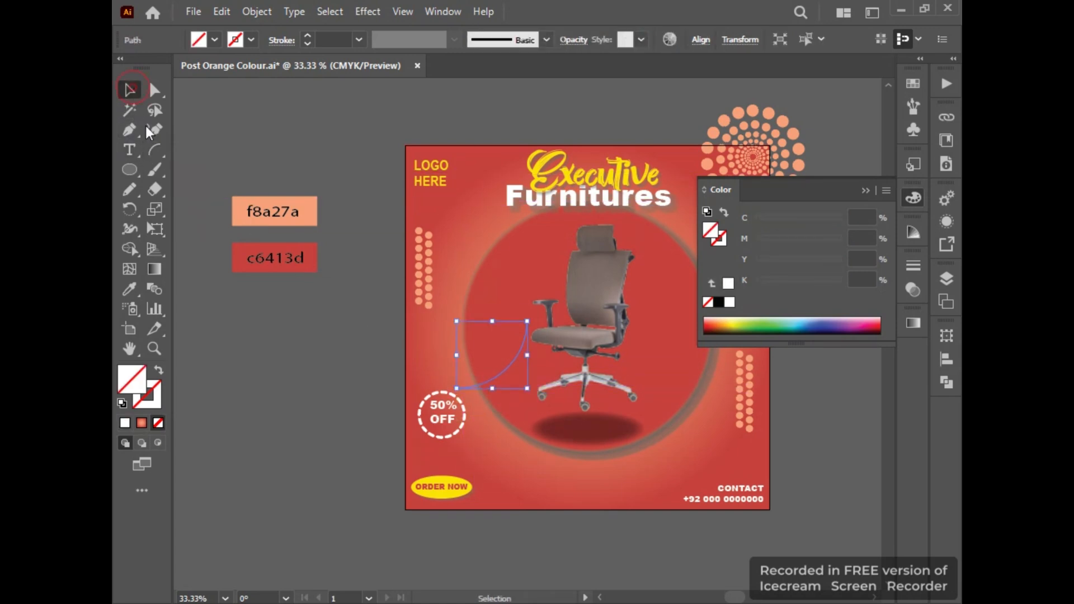
{"action": "double_click", "coordinate": [153, 402]}
{"action": "left_click_drag", "start_coordinate": [458, 373], "coordinate": [401, 280]}
{"action": "left_click", "coordinate": [798, 325]}
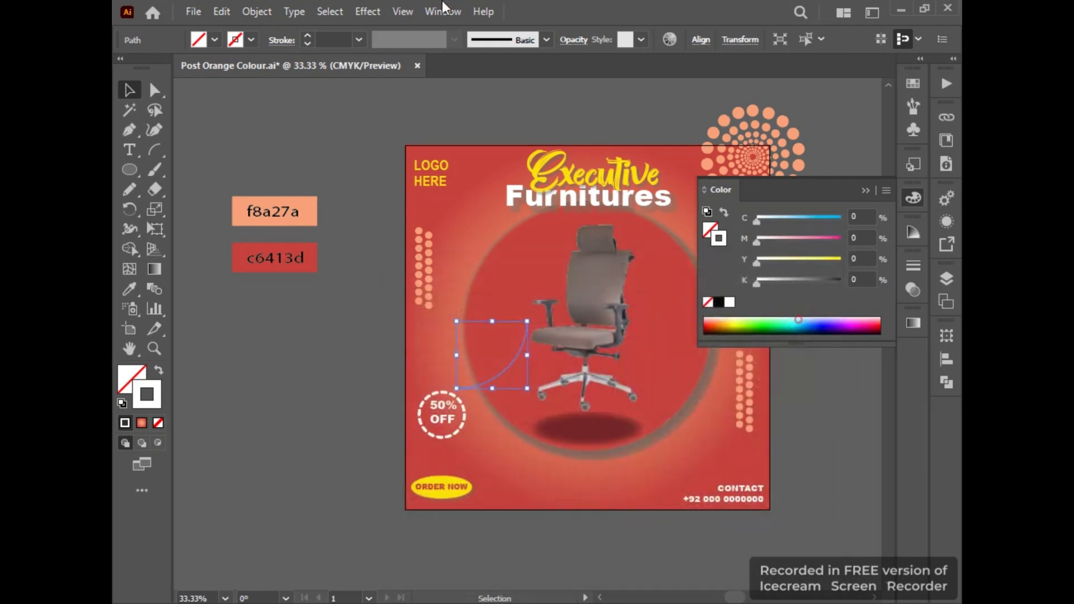
Try a 12 pt dashed stroke with round caps and corners on the arc, then discard the arc.
{"action": "left_click", "coordinate": [283, 40]}
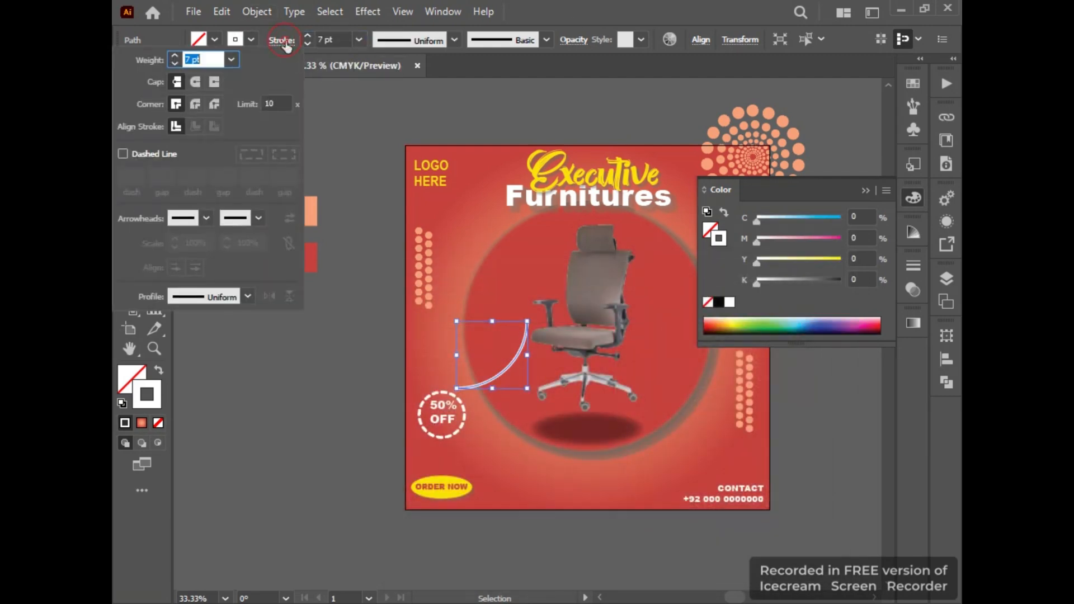
{"action": "left_click", "coordinate": [195, 82]}
{"action": "left_click", "coordinate": [195, 104]}
{"action": "left_click", "coordinate": [140, 152]}
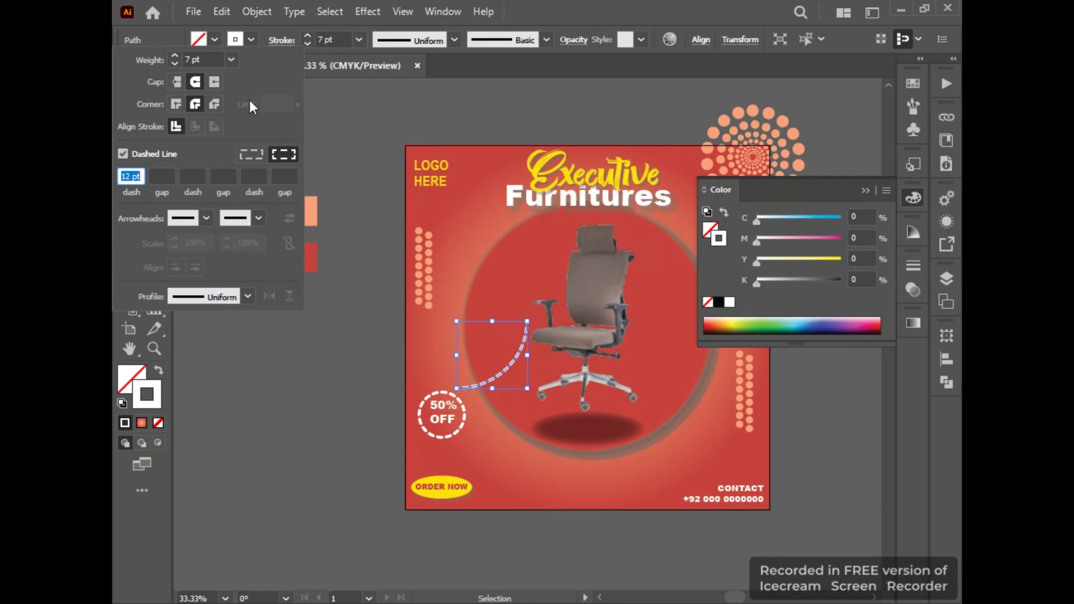
{"action": "left_click", "coordinate": [317, 173]}
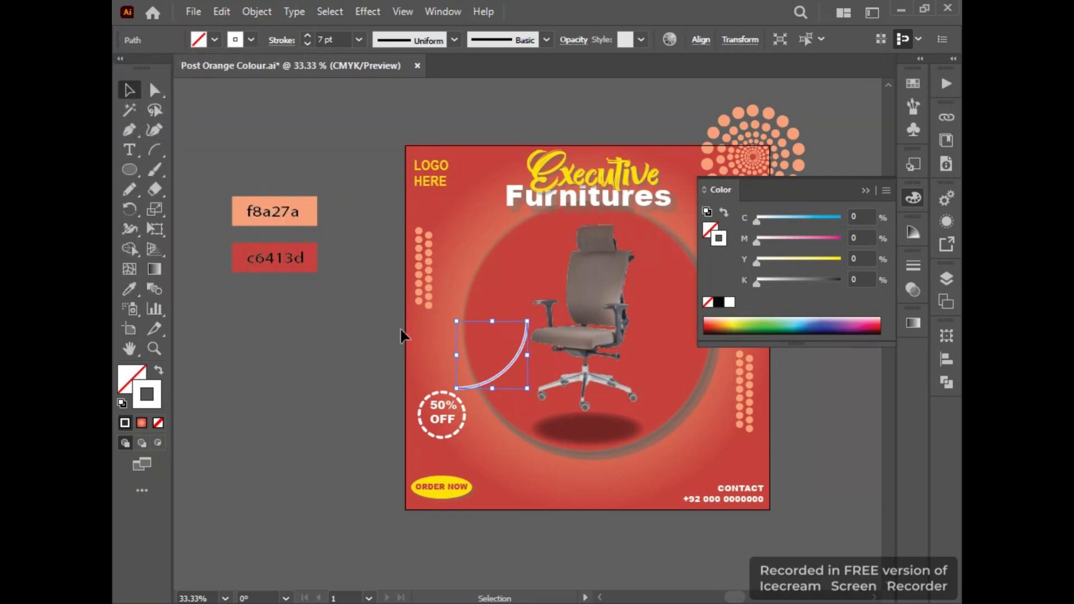
{"action": "left_click", "coordinate": [400, 333]}
Draw a freehand looped line with the Pencil tool between the chair's armrest and the 50% OFF circle.
{"action": "left_click", "coordinate": [130, 130]}
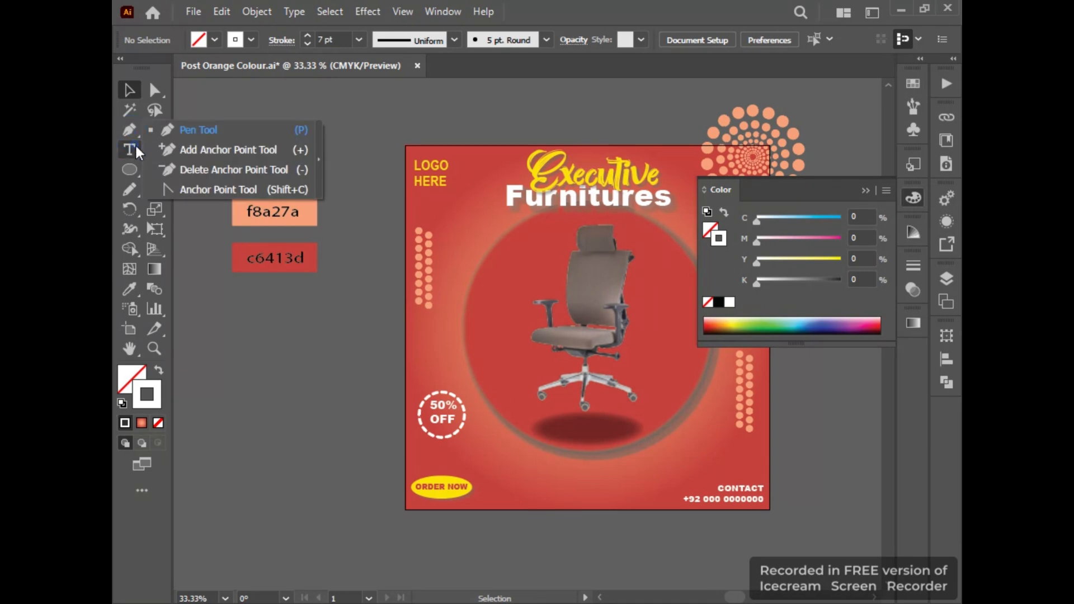
{"action": "left_click", "coordinate": [130, 171]}
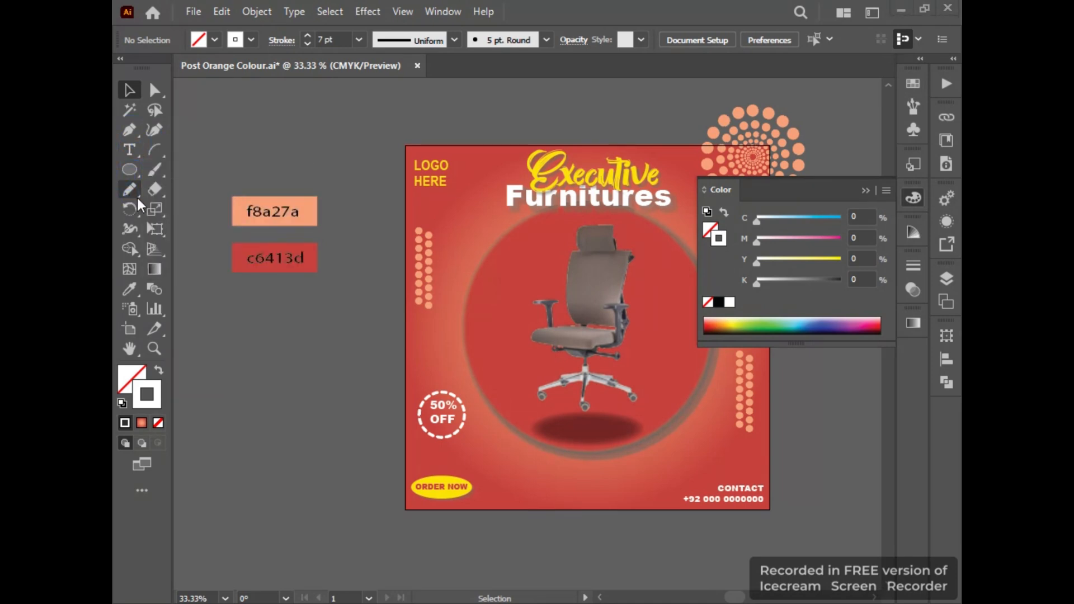
{"action": "left_click", "coordinate": [129, 189]}
{"action": "left_click", "coordinate": [179, 209]}
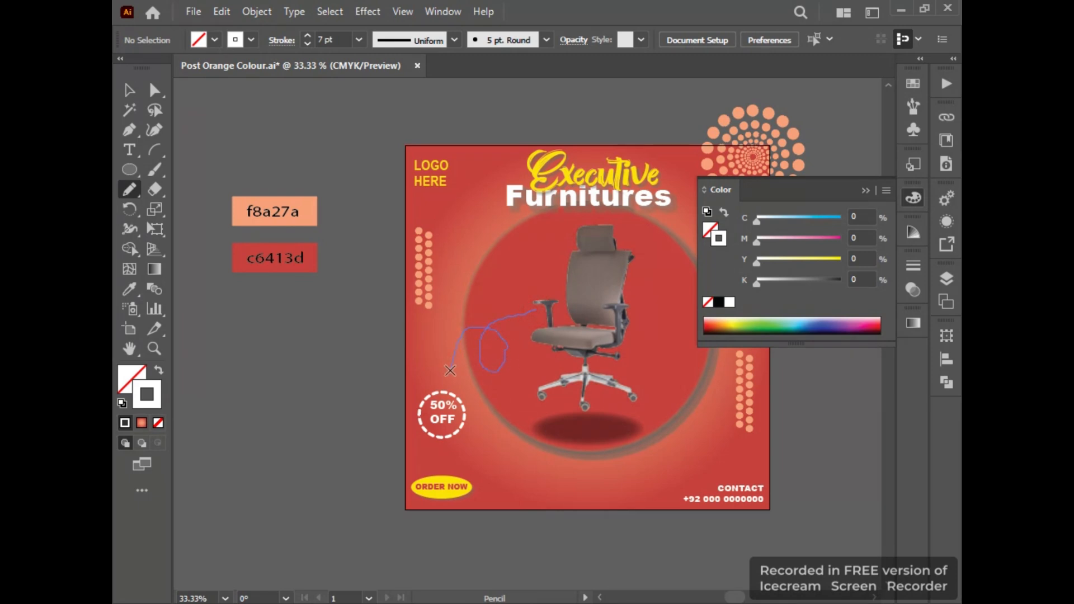
{"action": "left_click_drag", "start_coordinate": [446, 382], "coordinate": [446, 383]}
{"action": "left_click", "coordinate": [129, 89]}
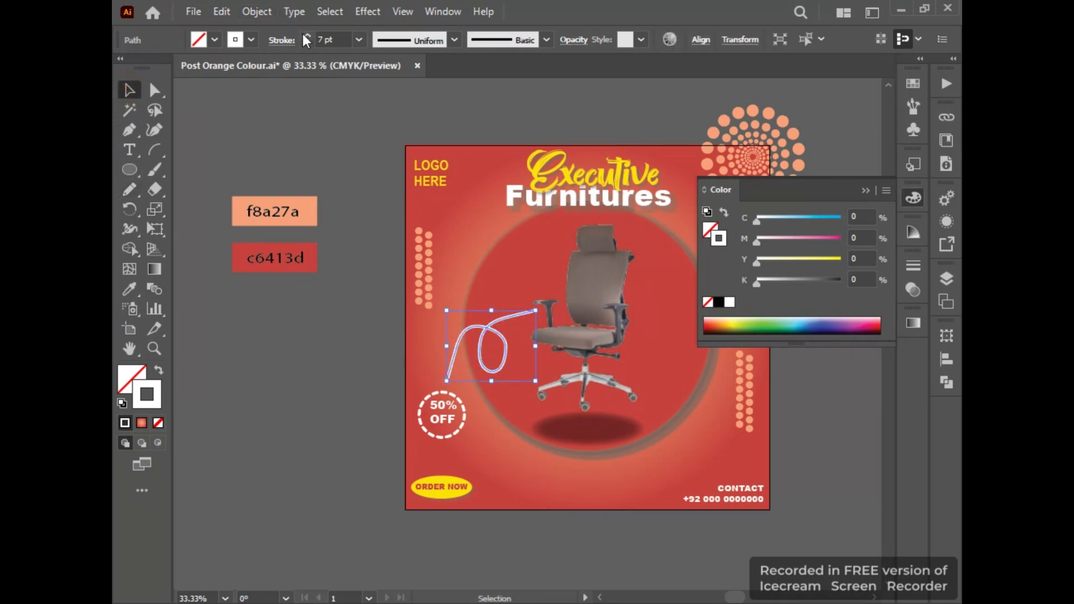
Make the looped line's stroke dashed with 12 pt dashes and deselect it.
{"action": "left_click", "coordinate": [281, 40]}
{"action": "left_click", "coordinate": [124, 153]}
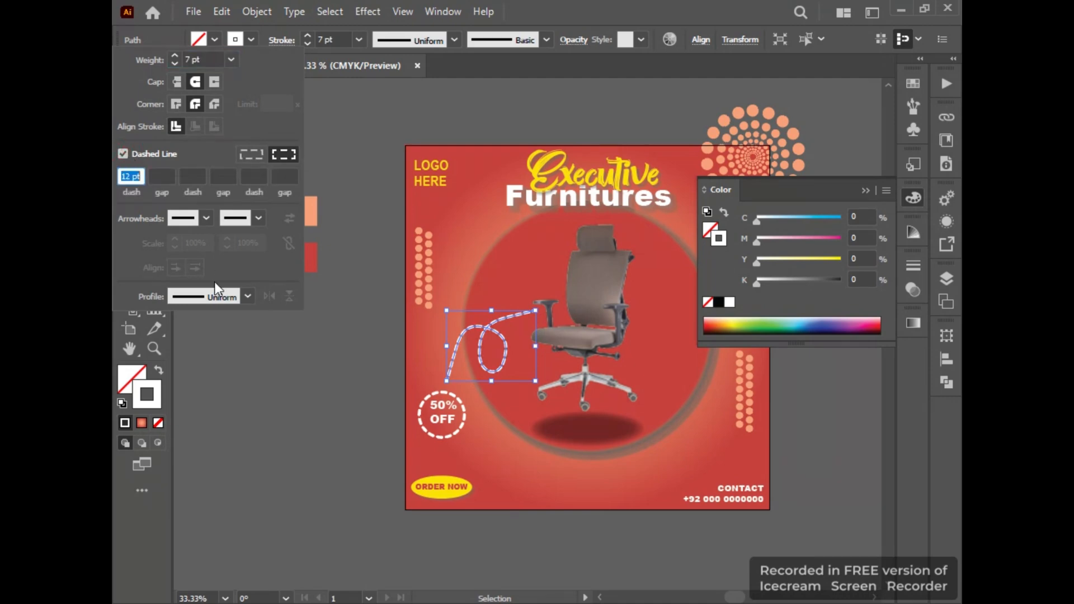
{"action": "left_click", "coordinate": [350, 343]}
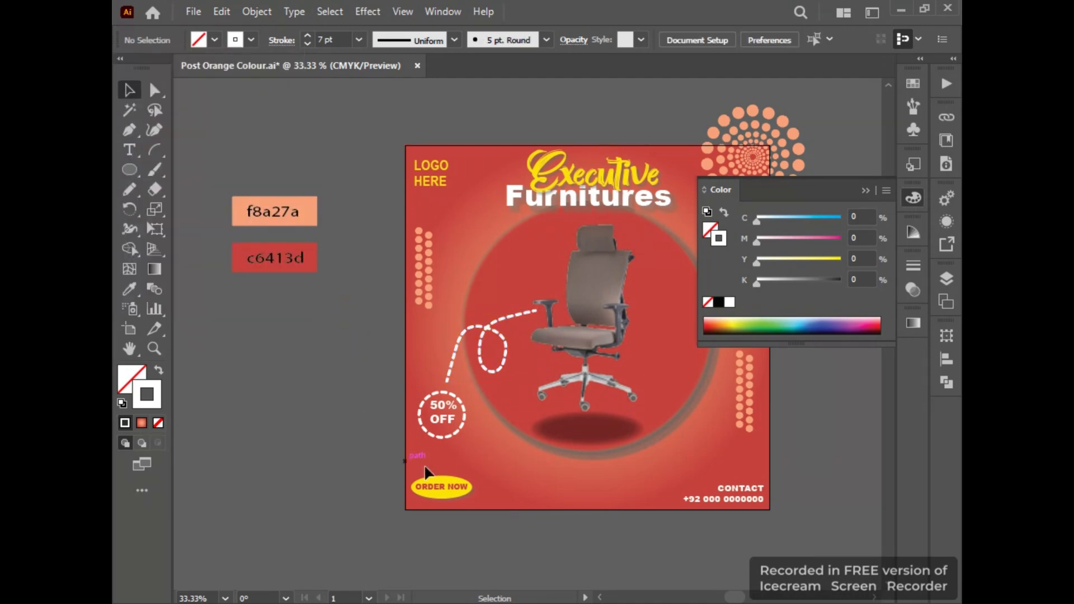
Move the dashed looped line down to meet the 50% OFF circle and resize it to end beside the chair's armrest.
{"action": "left_click_drag", "start_coordinate": [447, 381], "coordinate": [447, 387]}
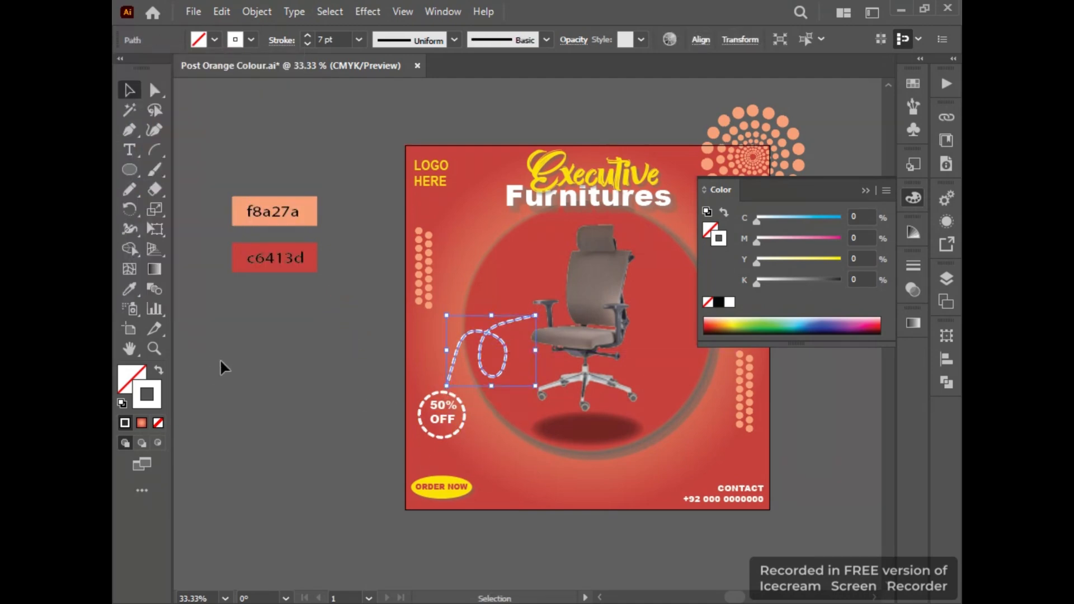
{"action": "left_click", "coordinate": [225, 367]}
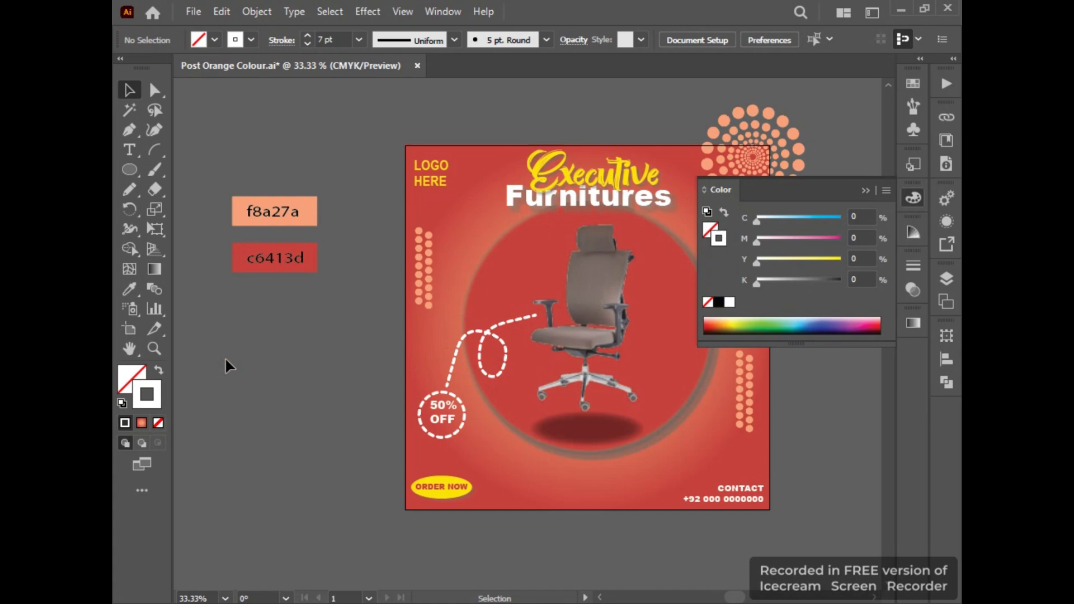
{"action": "double_click", "coordinate": [531, 330]}
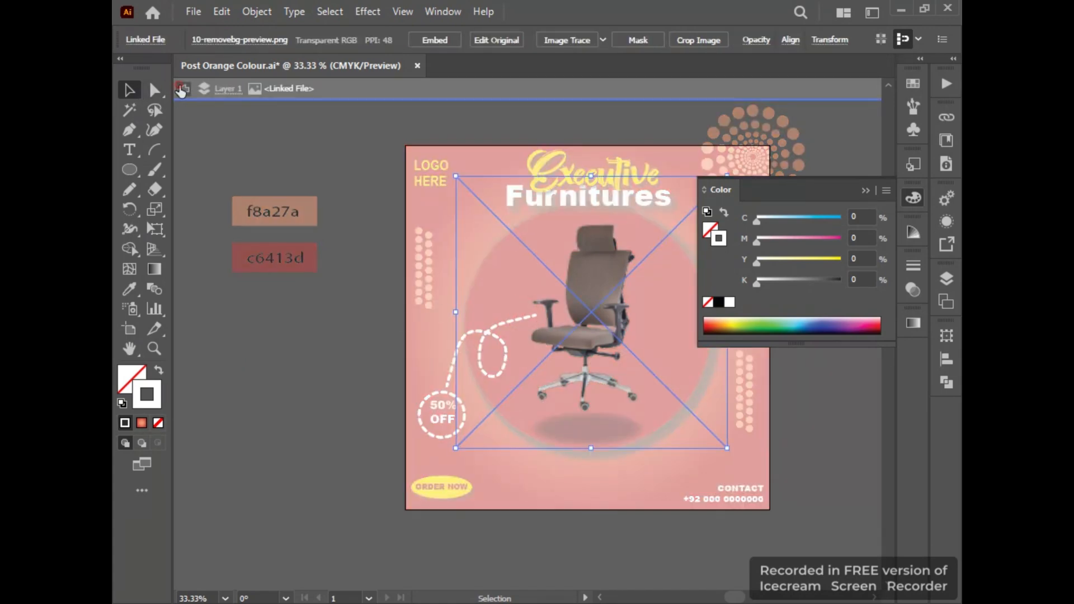
{"action": "left_click", "coordinate": [180, 90]}
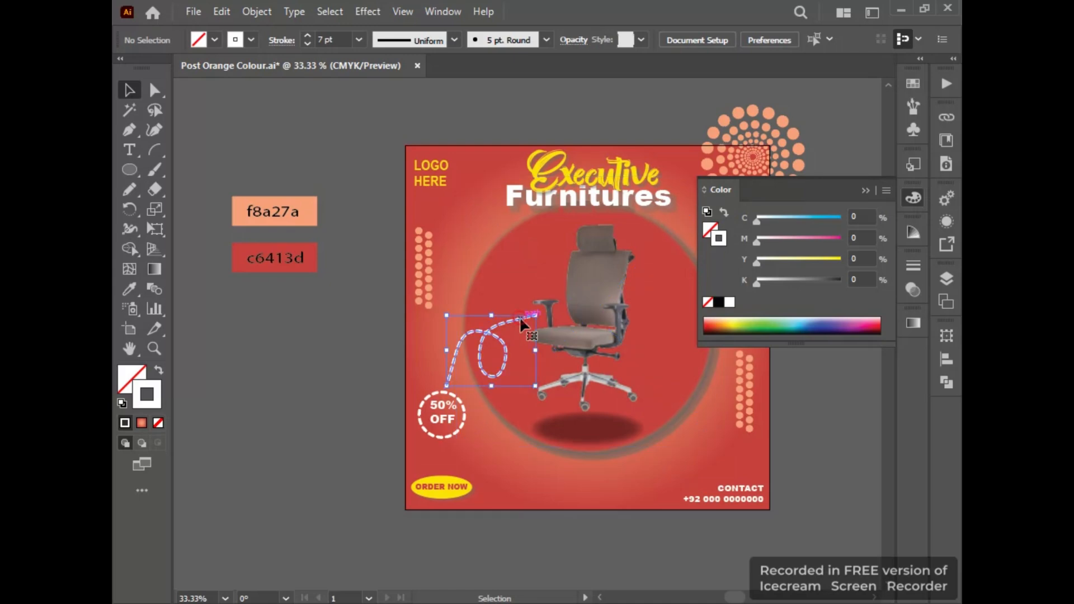
{"action": "mouse_move", "coordinate": [521, 323]}
{"action": "left_mouse_down"}
{"action": "mouse_move", "coordinate": [538, 312]}
{"action": "mouse_move", "coordinate": [529, 309]}
{"action": "left_mouse_up"}
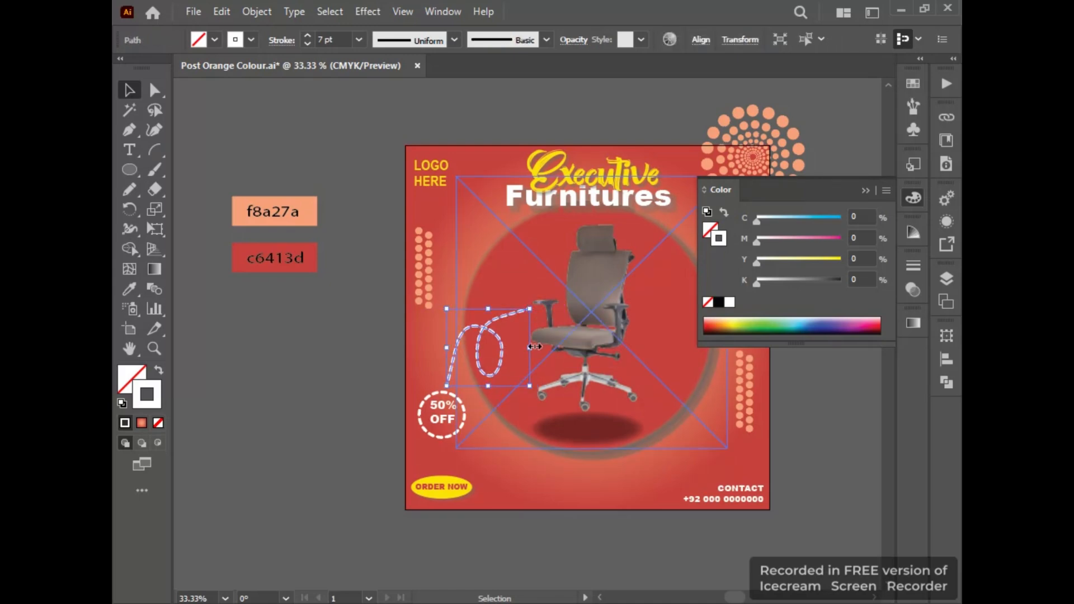
Shift the dashed looped line left over the 50% OFF circle and raise its upper endpoint beside the chair's armrest.
{"action": "left_click_drag", "start_coordinate": [531, 347], "coordinate": [495, 321]}
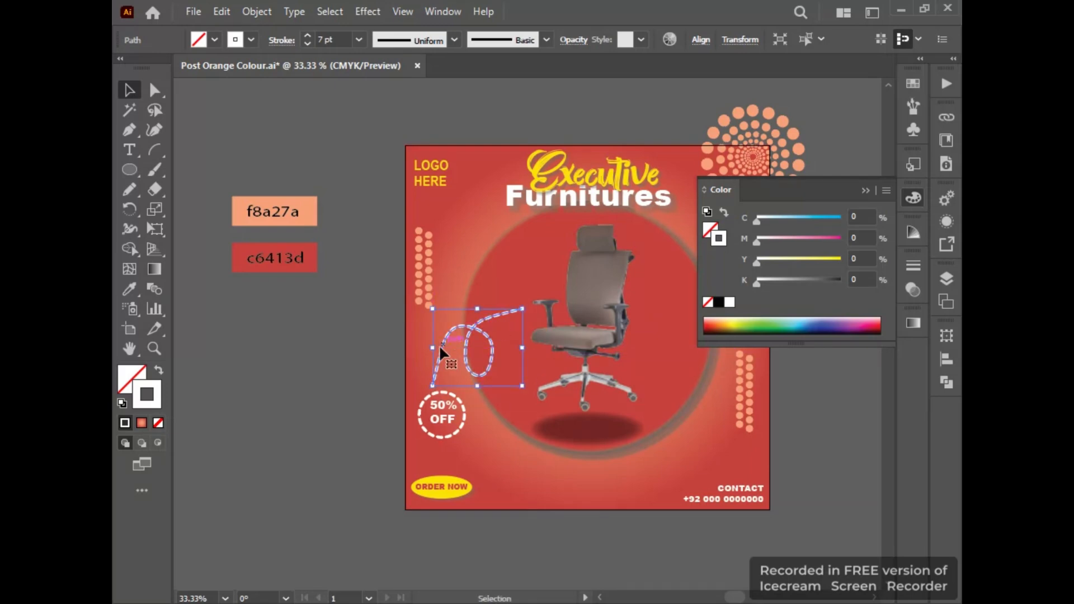
{"action": "key", "text": "a"}
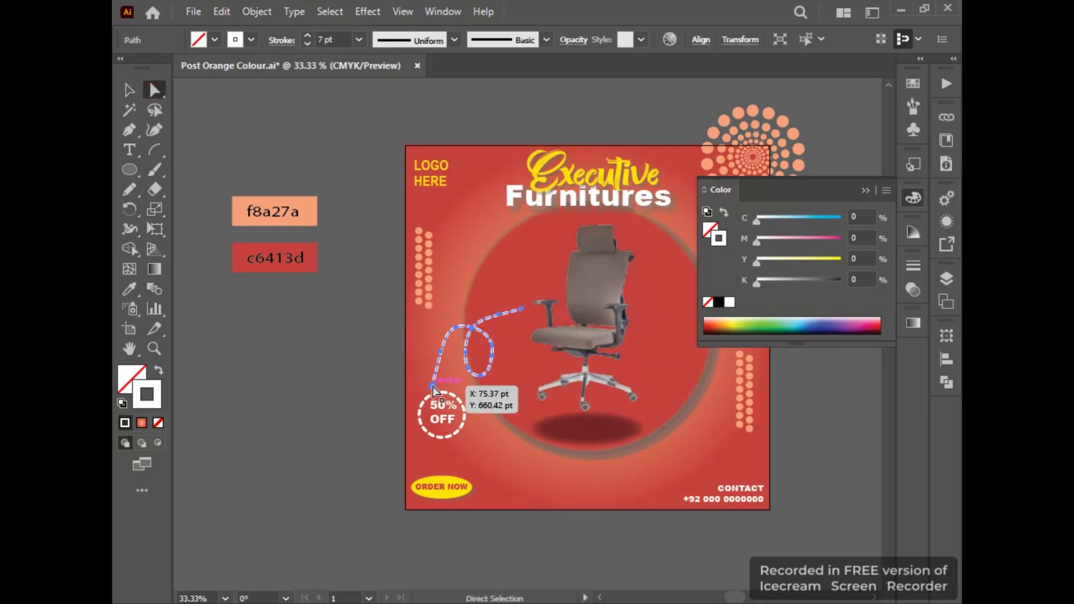
{"action": "left_click_drag", "start_coordinate": [438, 389], "coordinate": [432, 386]}
{"action": "left_click_drag", "start_coordinate": [526, 308], "coordinate": [526, 293]}
{"action": "key", "text": "v"}
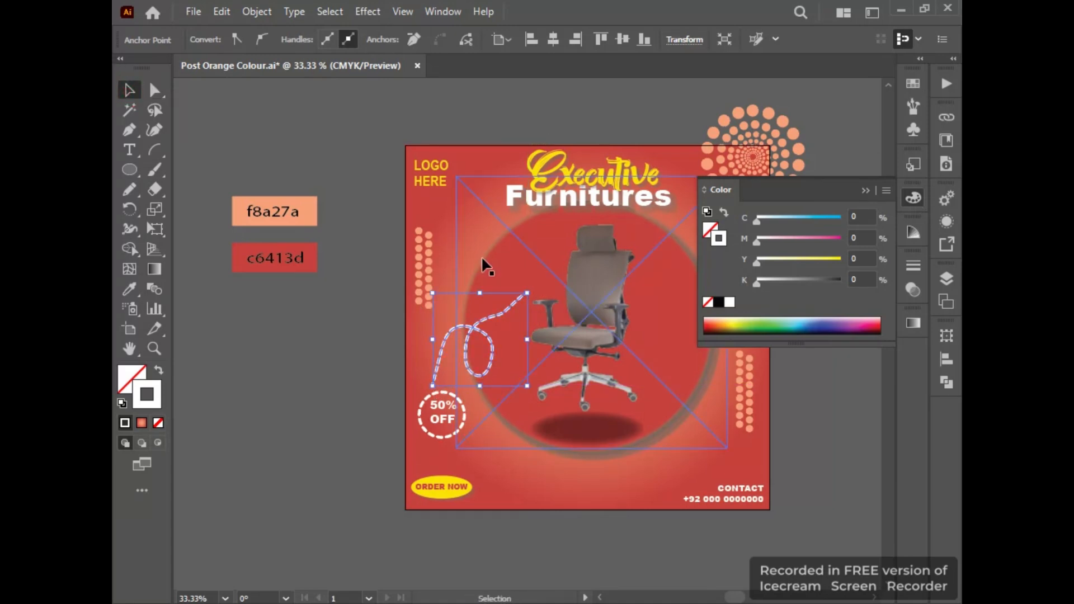
{"action": "left_click", "coordinate": [487, 271]}
{"action": "left_click", "coordinate": [379, 181]}
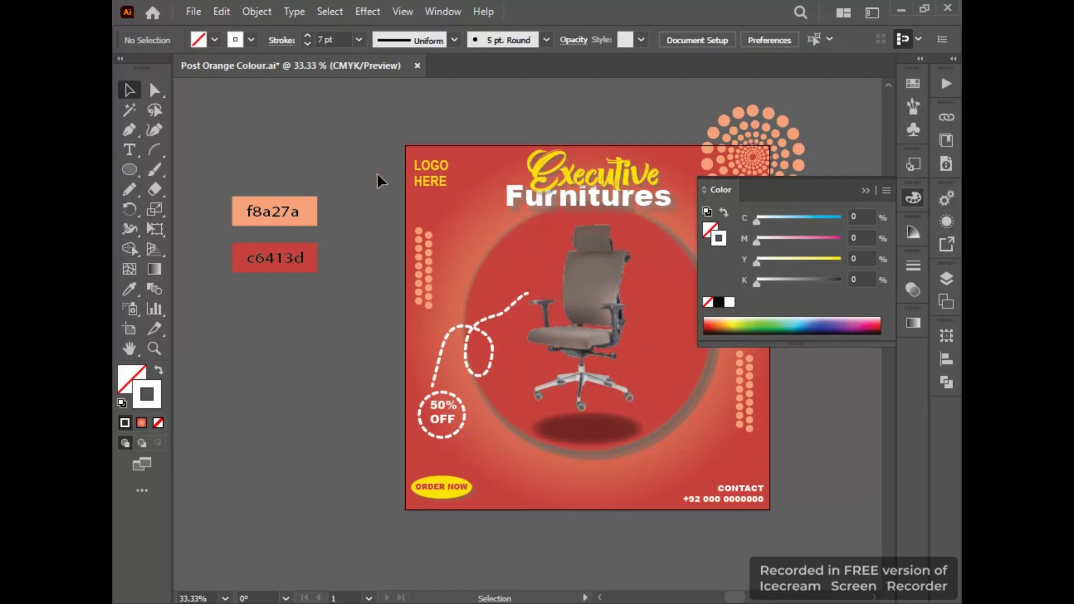
{"action": "left_click", "coordinate": [614, 306]}
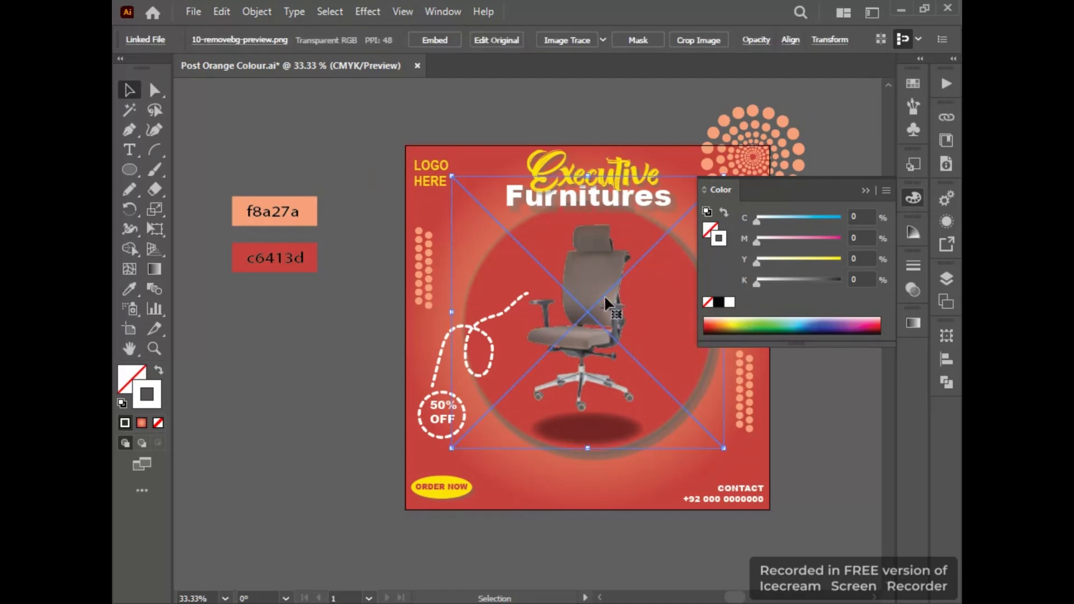
{"action": "left_click", "coordinate": [347, 175]}
Draw a three-point triangle beside the artboard with the Star tool, rotate it to point right and scale it down.
{"action": "left_click", "coordinate": [128, 134]}
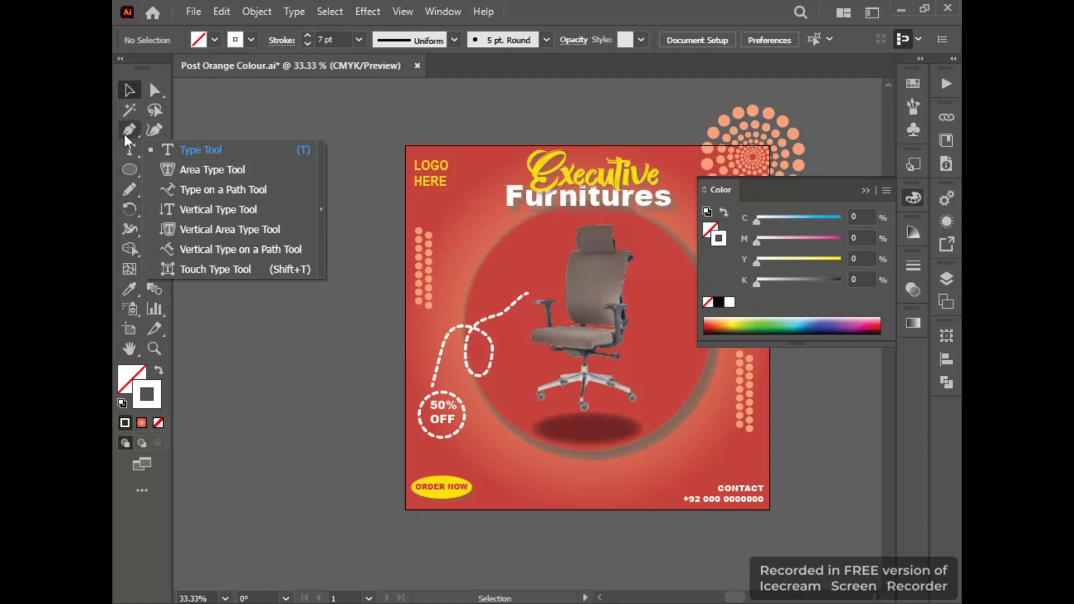
{"action": "left_click", "coordinate": [130, 170]}
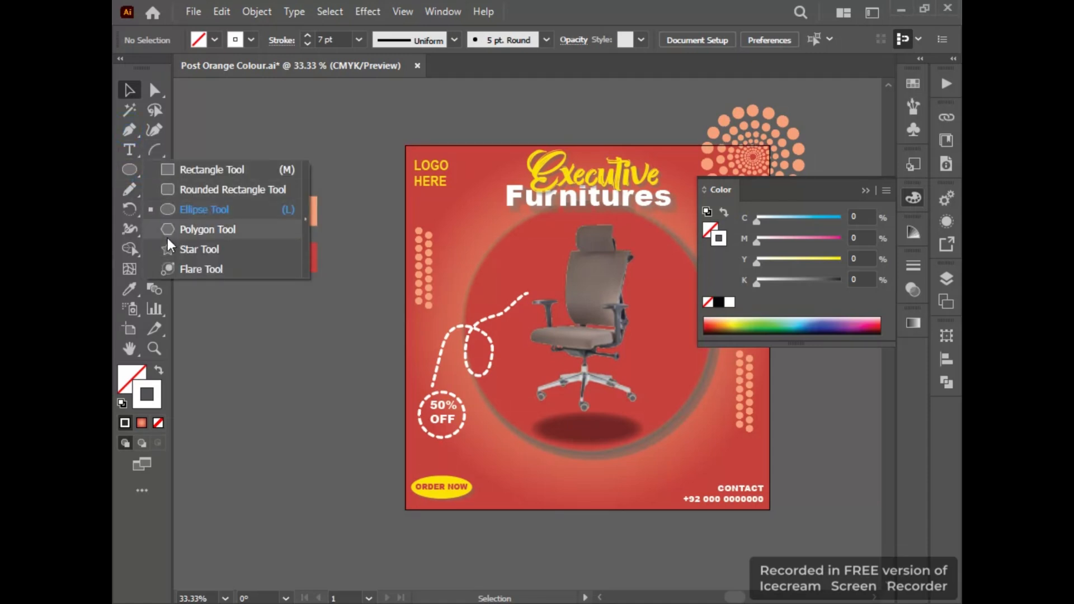
{"action": "left_click", "coordinate": [185, 247]}
{"action": "left_click_drag", "start_coordinate": [251, 339], "coordinate": [250, 396]}
{"action": "key", "text": "Down"}
{"action": "key", "text": "Down"}
{"action": "key", "text": "v"}
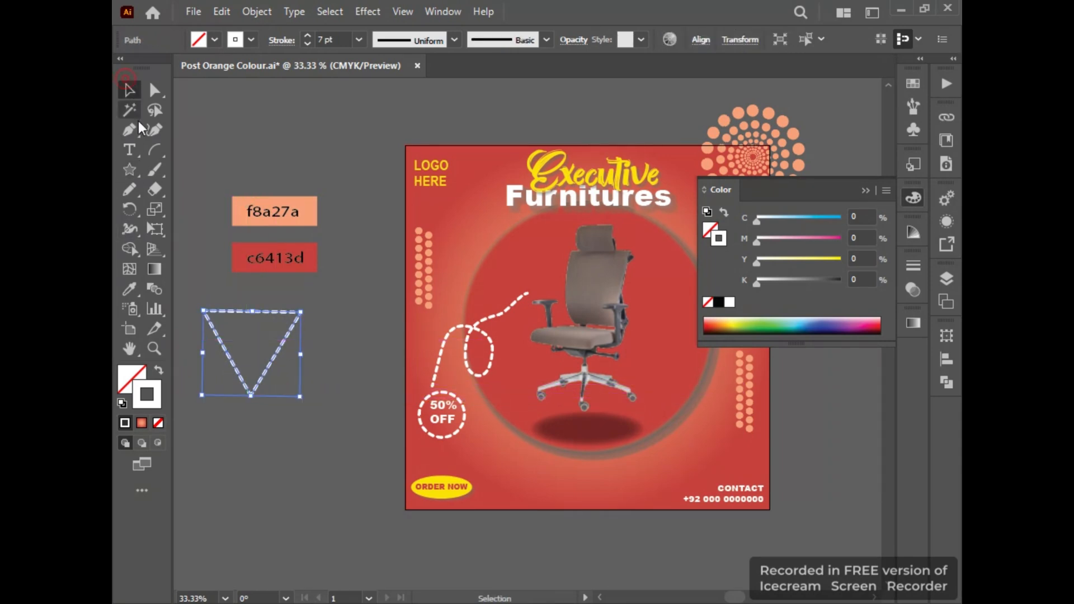
{"action": "left_click_drag", "start_coordinate": [485, 257], "coordinate": [285, 312]}
{"action": "left_click_drag", "start_coordinate": [291, 398], "coordinate": [323, 377]}
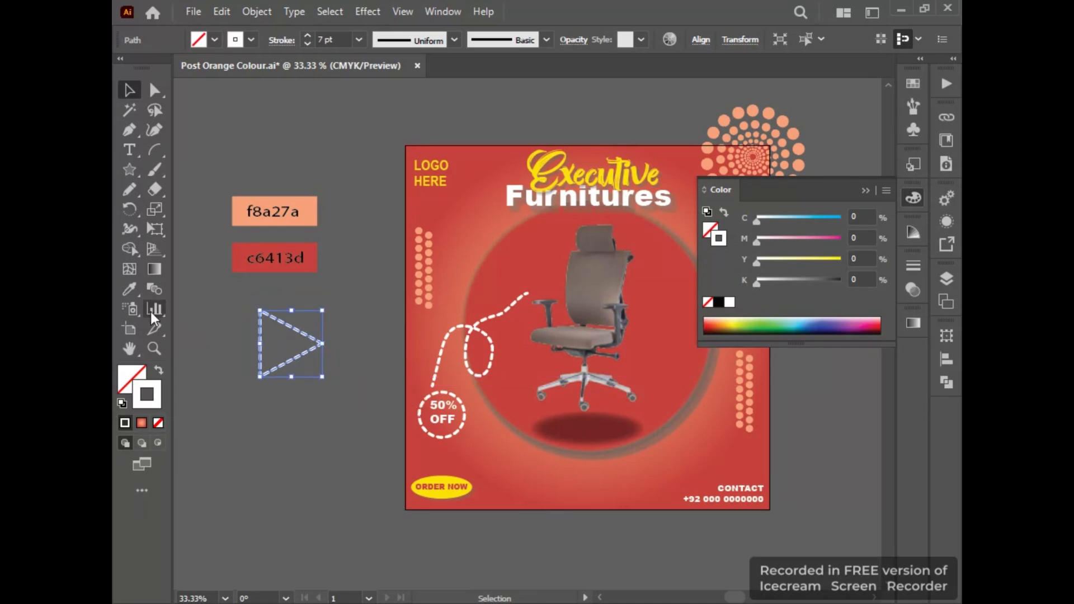
Fill the triangle with the Executive title's yellow and place it at the looped line's upper end as an arrowhead.
{"action": "left_click", "coordinate": [130, 289]}
{"action": "left_click", "coordinate": [520, 161]}
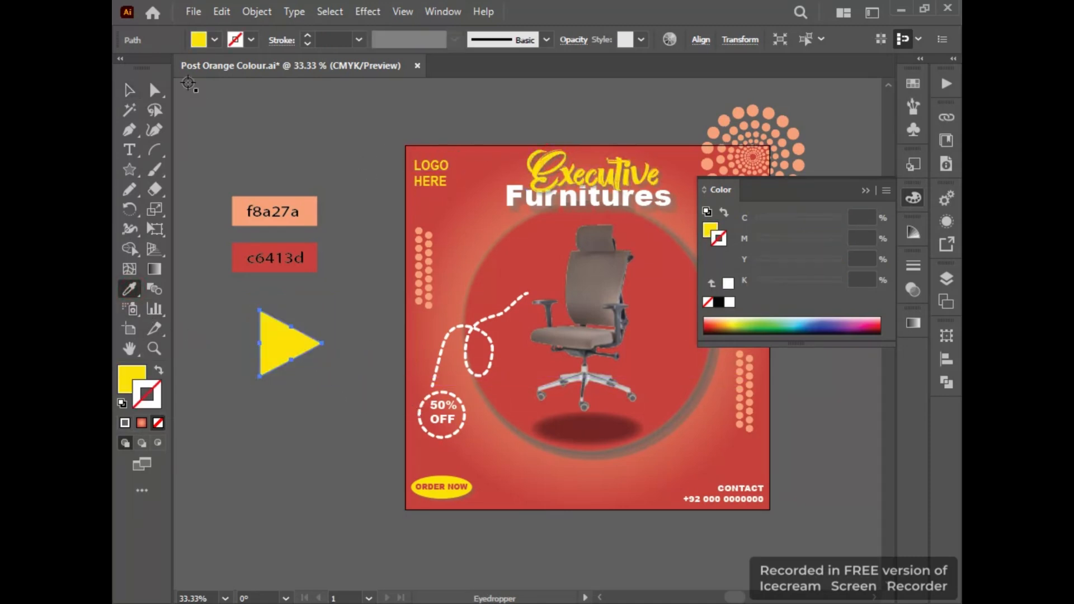
{"action": "left_click", "coordinate": [129, 90]}
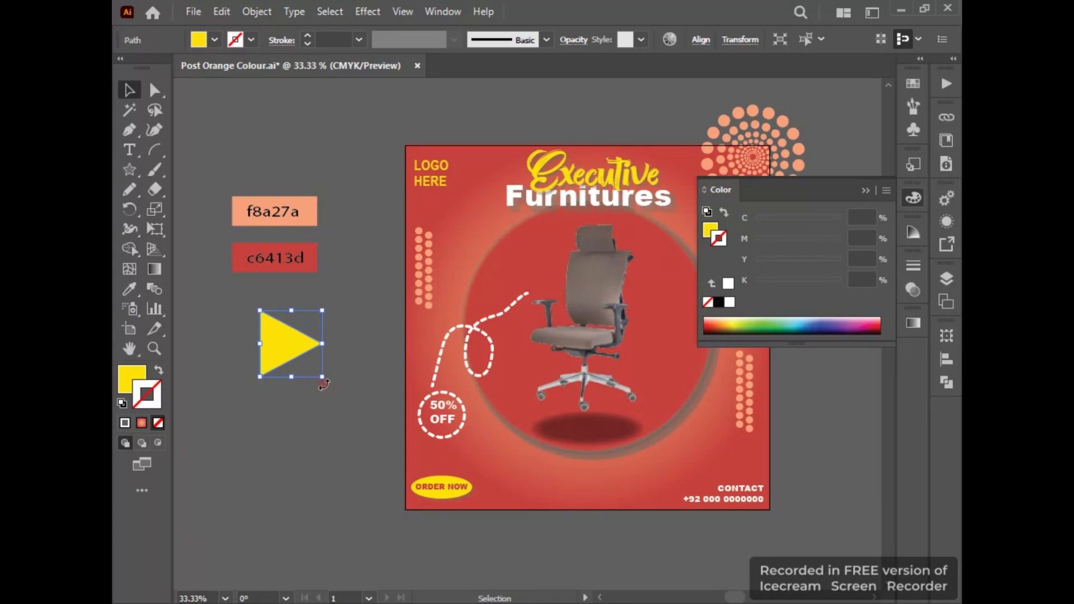
{"action": "mouse_move", "coordinate": [324, 384]}
{"action": "left_mouse_down"}
{"action": "mouse_move", "coordinate": [341, 374]}
{"action": "mouse_move", "coordinate": [335, 354]}
{"action": "mouse_move", "coordinate": [305, 364]}
{"action": "mouse_move", "coordinate": [475, 340]}
{"action": "mouse_move", "coordinate": [550, 305]}
{"action": "mouse_move", "coordinate": [534, 307]}
{"action": "left_mouse_up"}
{"action": "left_click", "coordinate": [494, 323]}
Try to choose a yellow stroke colour for the dashed looped line with the color picker.
{"action": "left_click", "coordinate": [488, 318]}
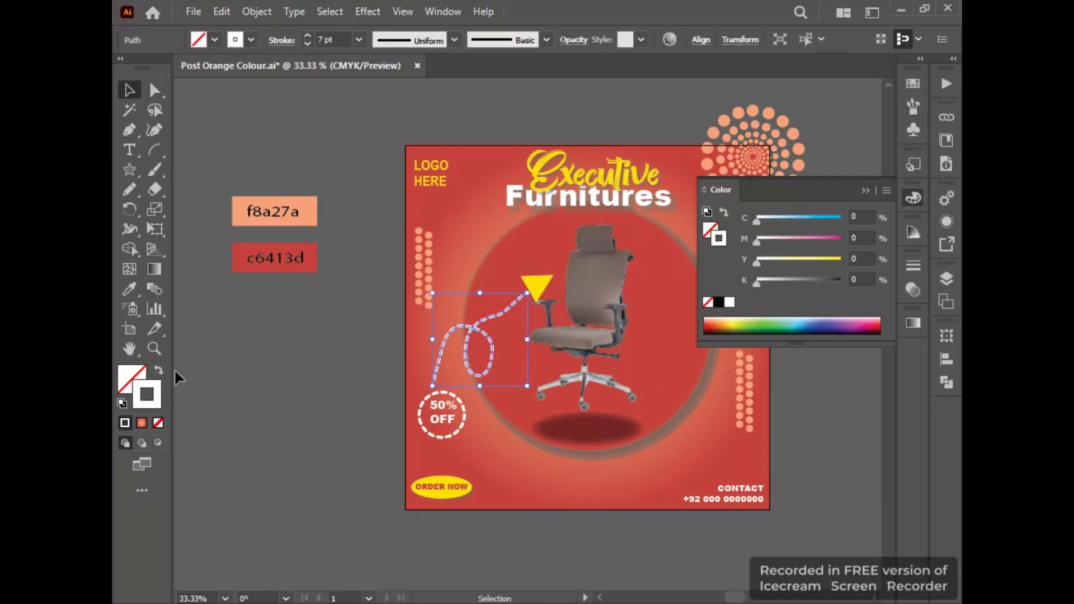
{"action": "double_click", "coordinate": [157, 393]}
{"action": "left_click", "coordinate": [638, 502]}
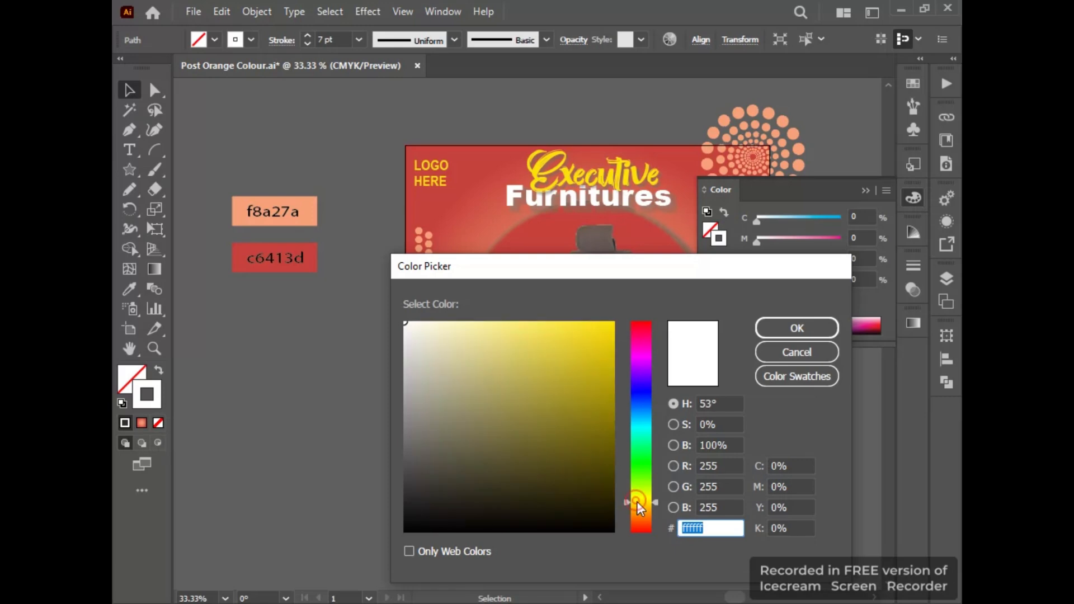
{"action": "left_click", "coordinate": [792, 330]}
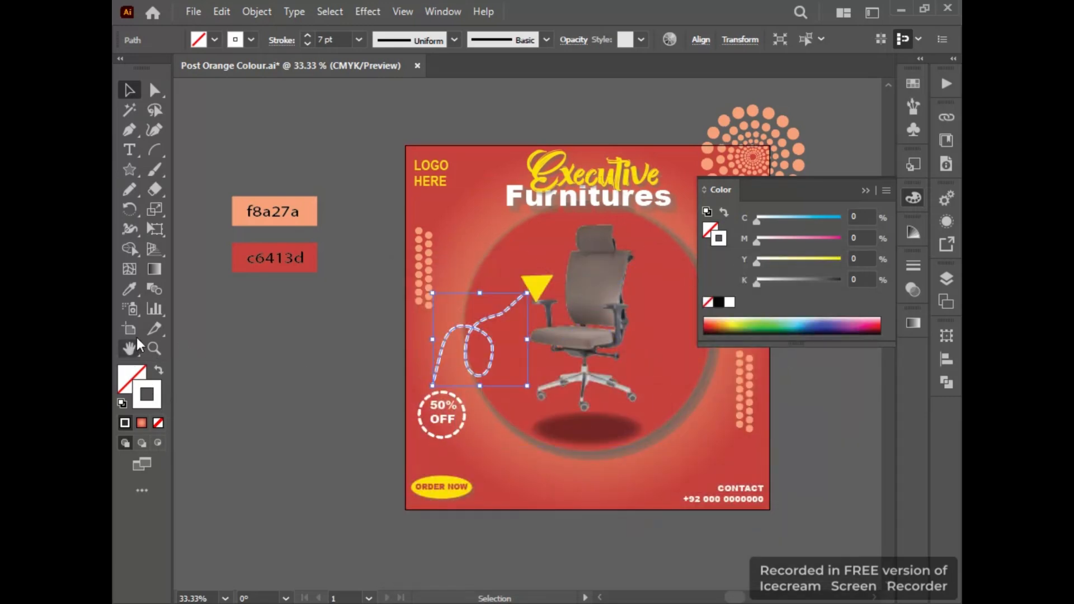
Sample the Executive title's yellow onto the looped line, swap it from fill to stroke and set the stroke weight to 10 pt.
{"action": "left_click", "coordinate": [129, 288]}
{"action": "left_click", "coordinate": [565, 173]}
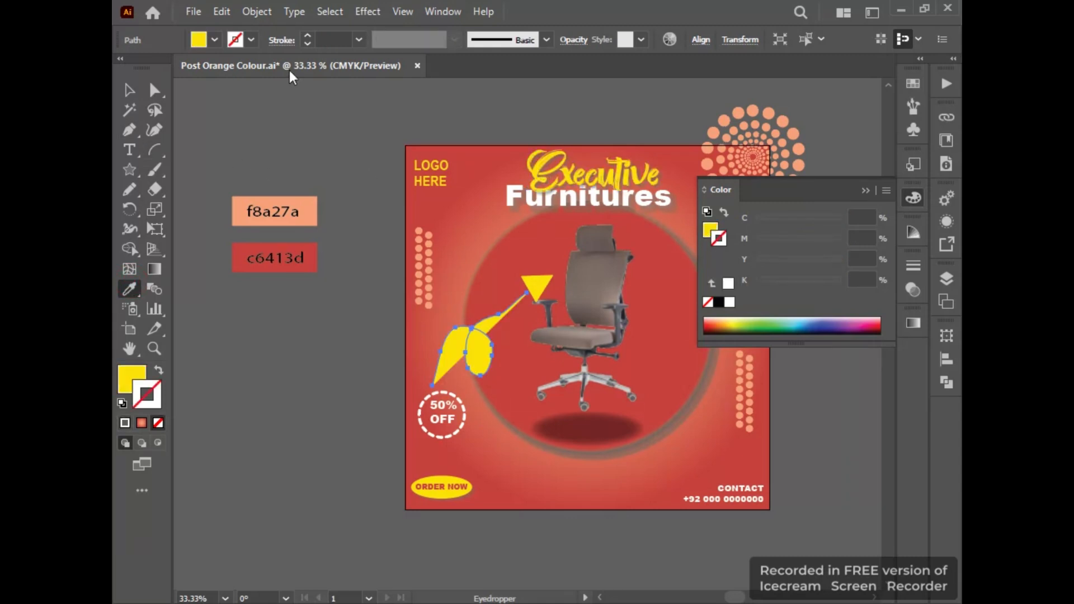
{"action": "left_click", "coordinate": [158, 373]}
{"action": "left_click", "coordinate": [331, 39]}
{"action": "type", "text": "10"}
{"action": "key", "text": "Return"}
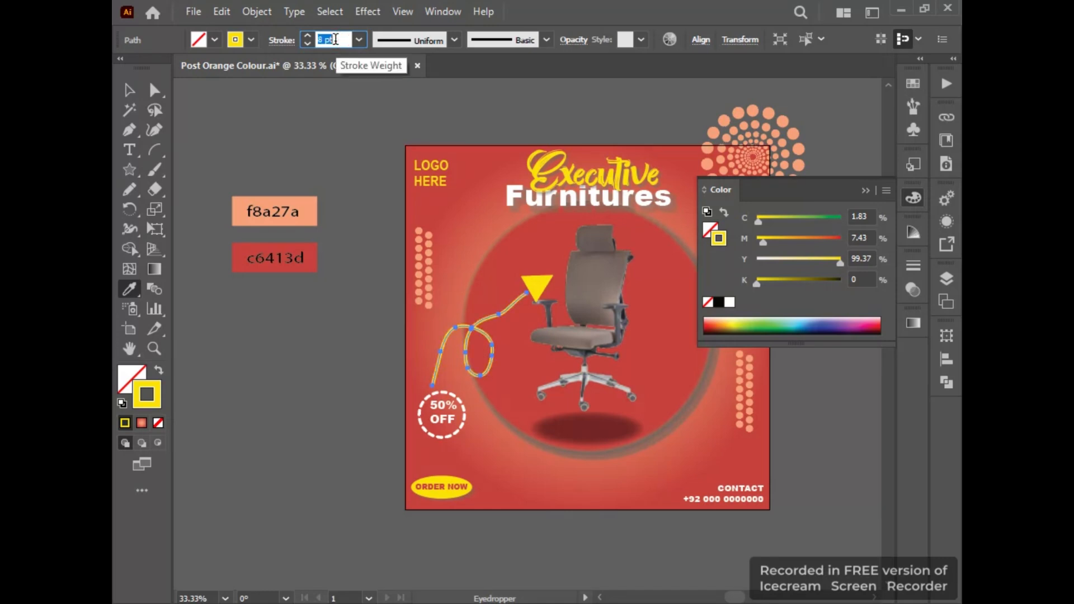
Make the looped line's stroke dashed with 13 pt dashes, round caps and round corners.
{"action": "left_click", "coordinate": [283, 42]}
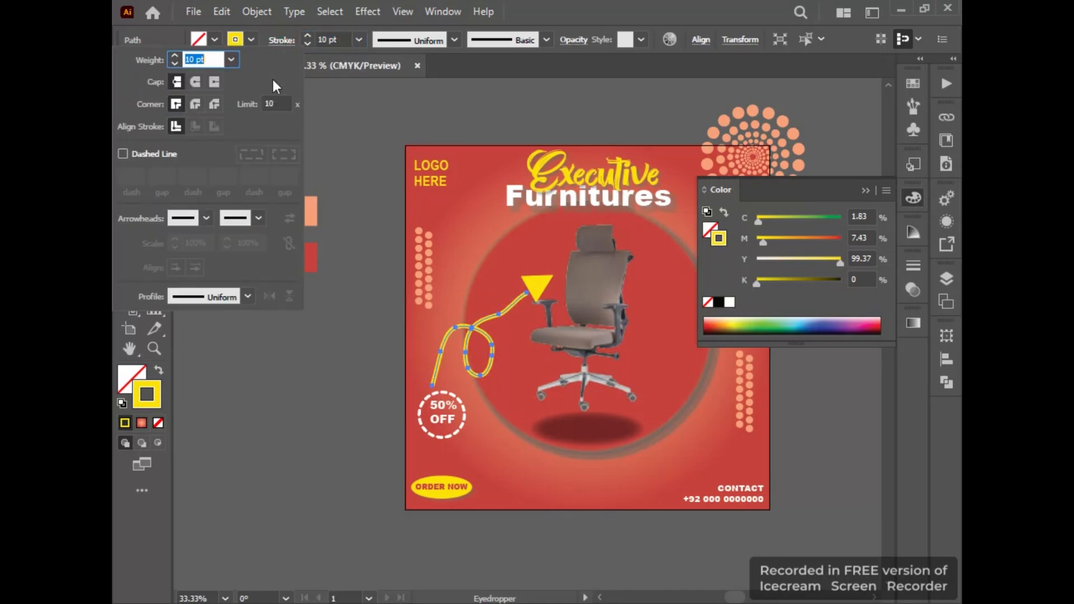
{"action": "left_click", "coordinate": [142, 153]}
{"action": "left_click", "coordinate": [195, 104]}
{"action": "left_click", "coordinate": [196, 82]}
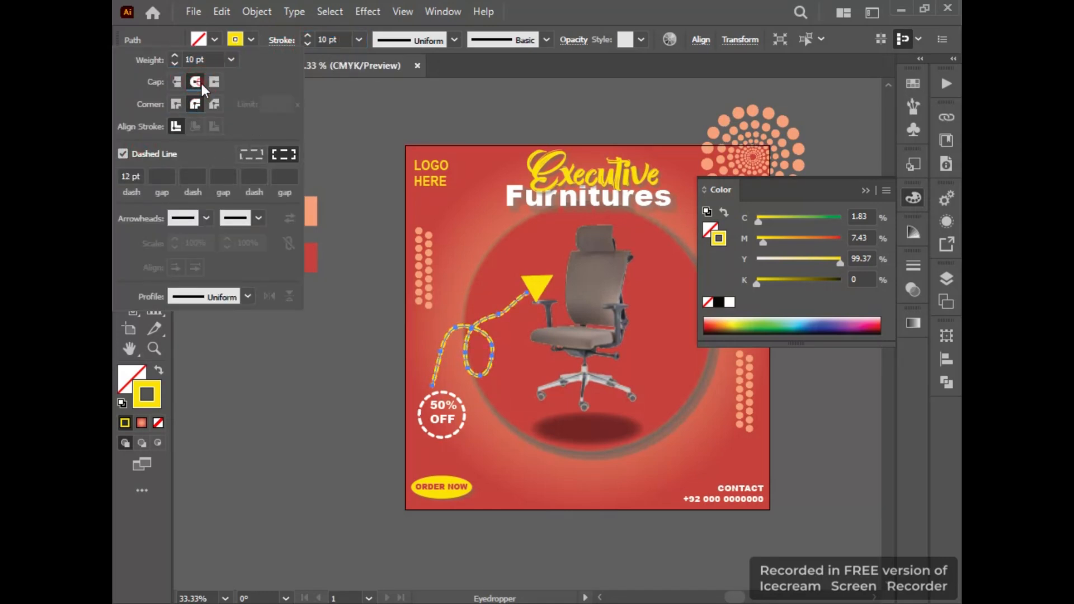
{"action": "double_click", "coordinate": [140, 176]}
{"action": "type", "text": "7"}
{"action": "key", "text": "Return"}
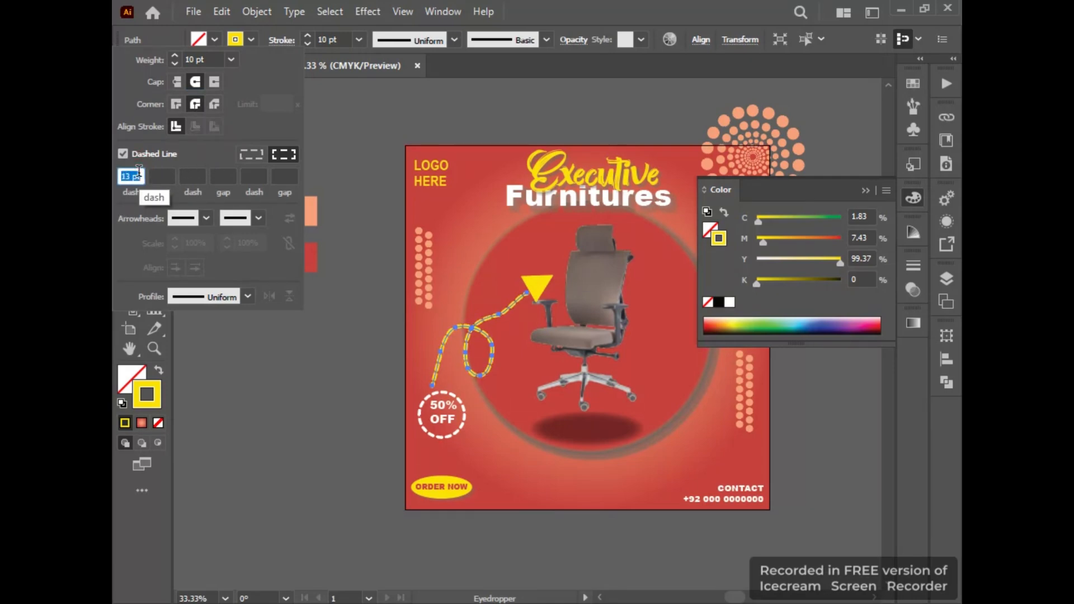
{"action": "left_click", "coordinate": [211, 375]}
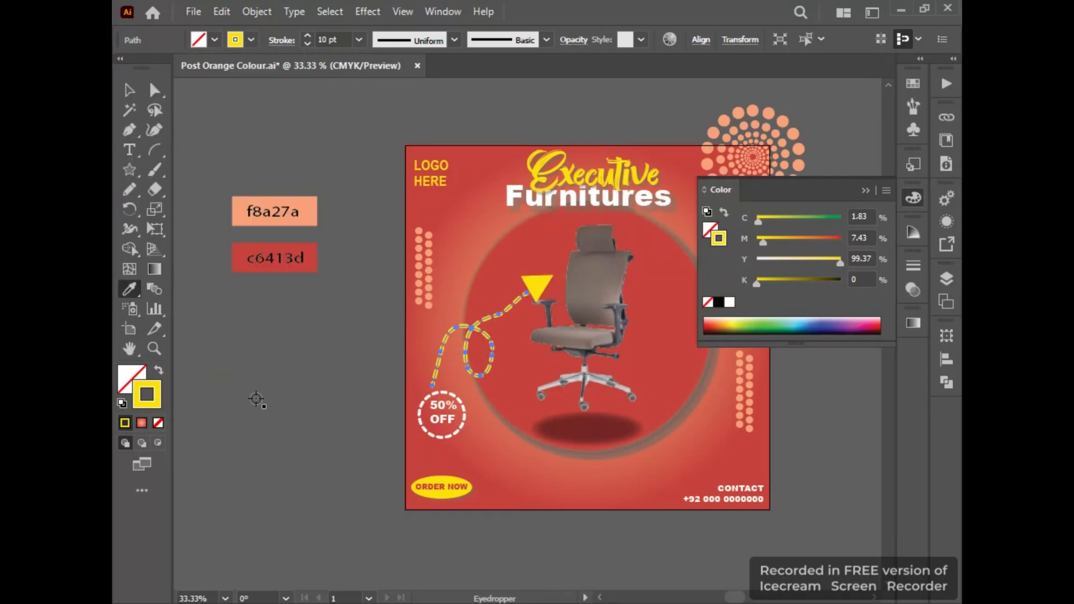
Copy the looped line's yellow 10 pt dashed stroke onto the circle around the 50% OFF text and deselect it.
{"action": "left_click", "coordinate": [421, 412]}
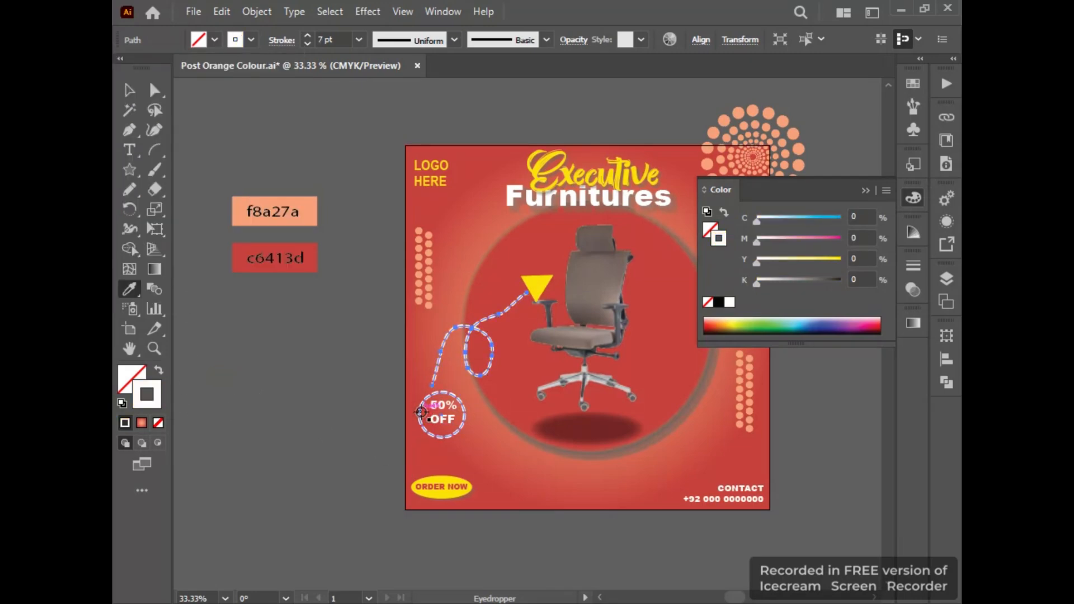
{"action": "key", "text": "ctrl+z"}
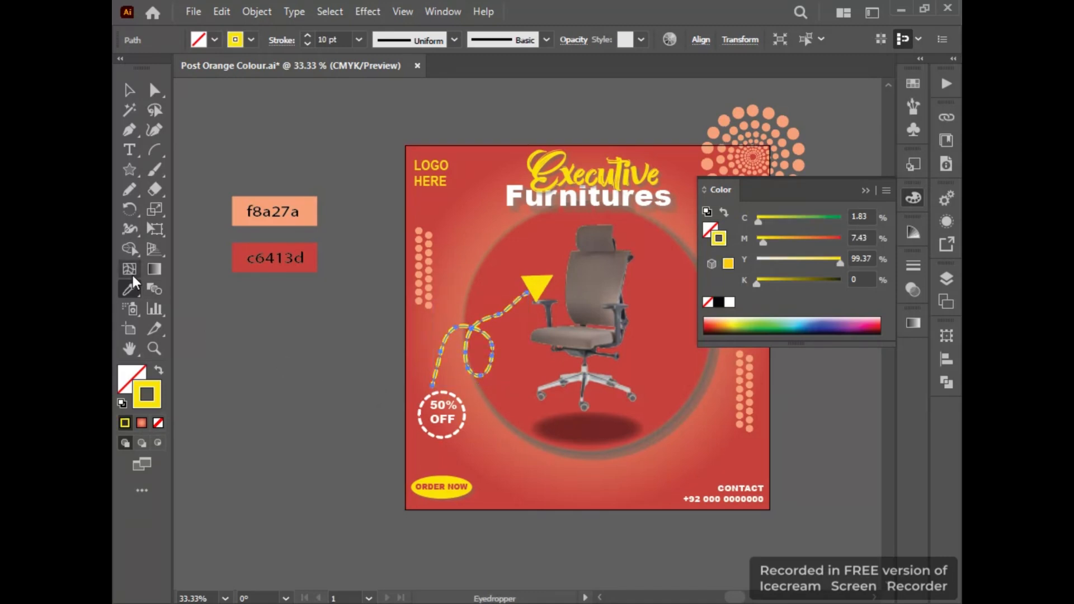
{"action": "left_click", "coordinate": [132, 88]}
{"action": "left_click", "coordinate": [465, 415]}
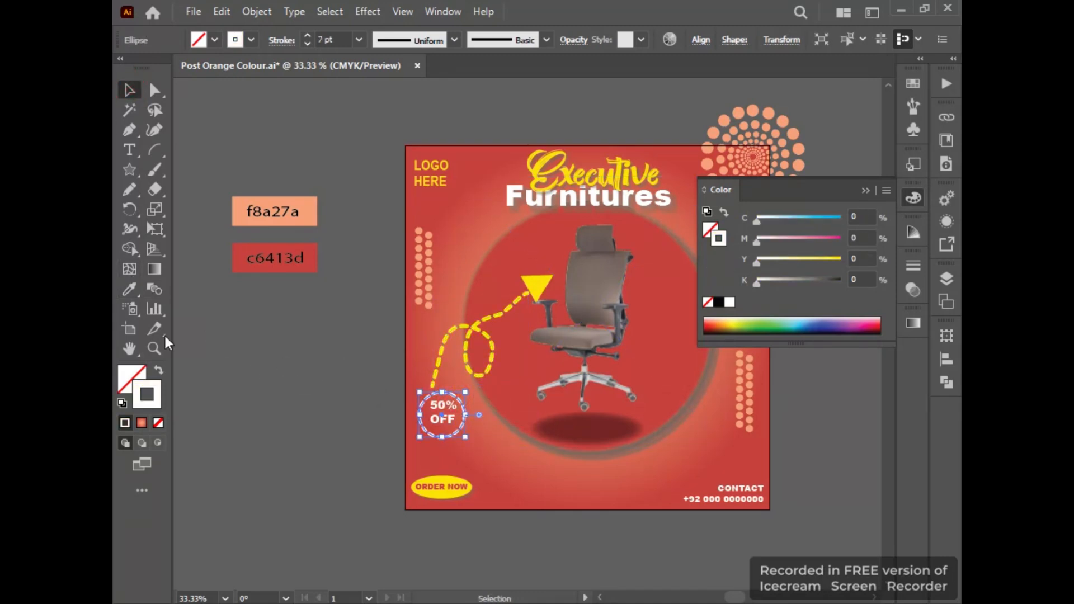
{"action": "left_click", "coordinate": [129, 297]}
{"action": "left_click", "coordinate": [441, 343]}
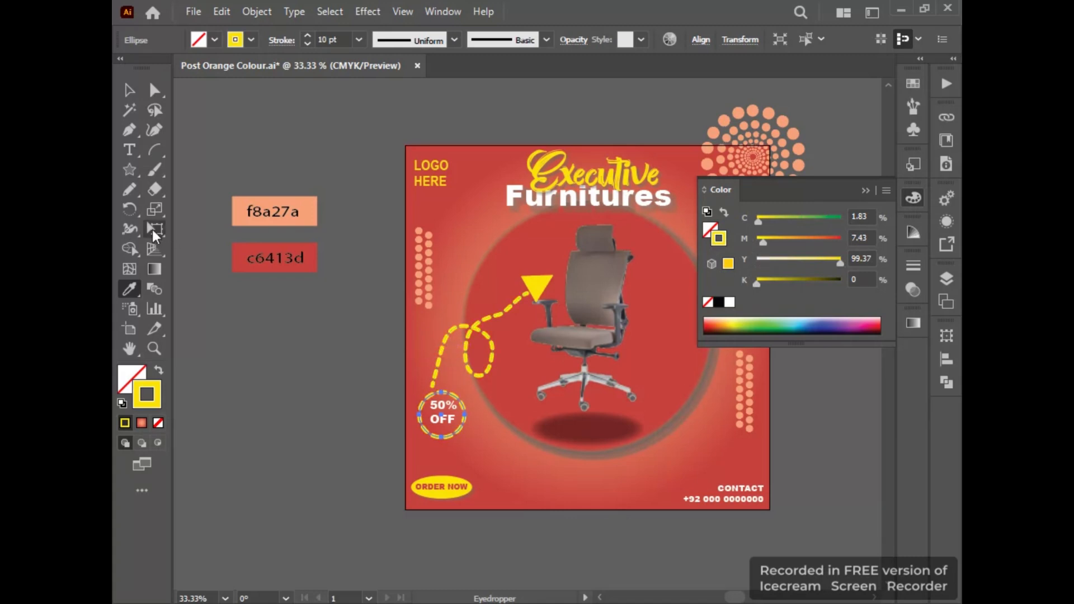
{"action": "left_click", "coordinate": [127, 92]}
{"action": "left_click", "coordinate": [351, 177]}
Match the 50% OFF text to the yellow LOGO HERE text style and adjust it inside the dashed circle.
{"action": "left_click_drag", "start_coordinate": [443, 417], "coordinate": [446, 408]}
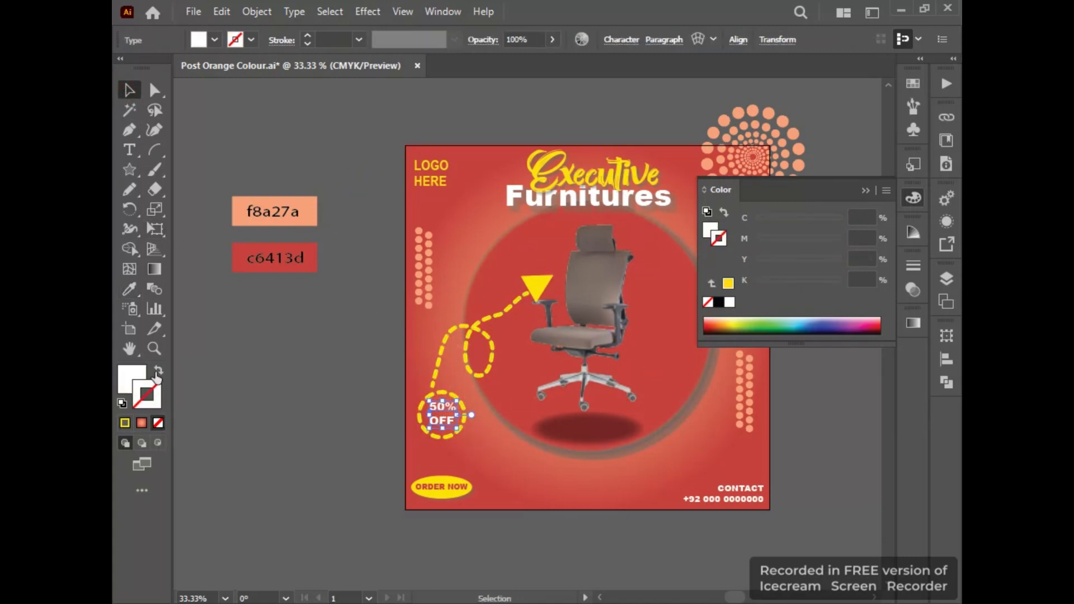
{"action": "left_click", "coordinate": [129, 289]}
{"action": "left_click", "coordinate": [443, 166]}
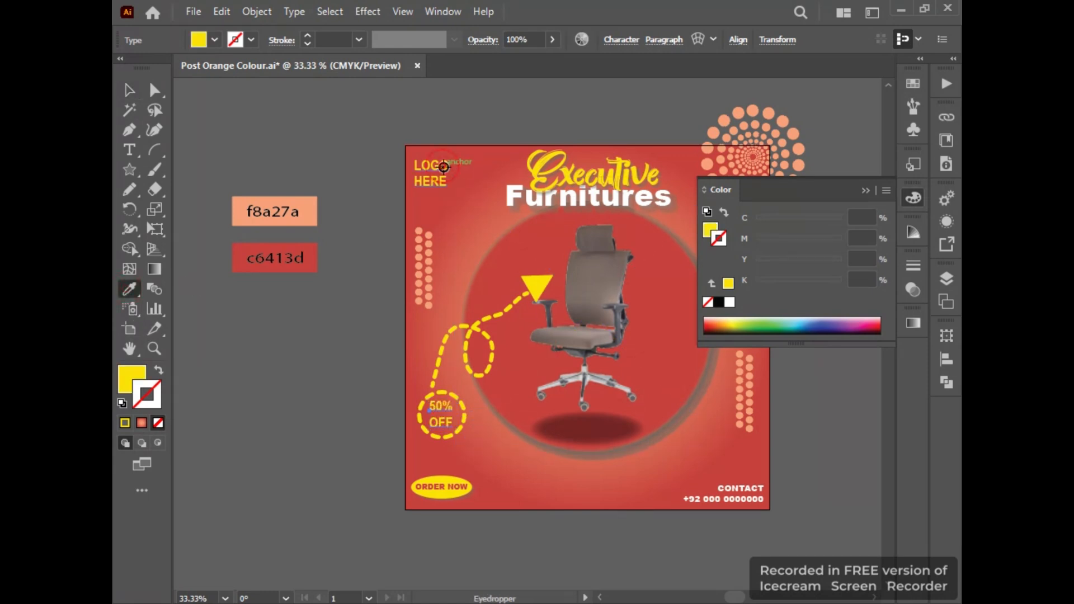
{"action": "left_click", "coordinate": [129, 92]}
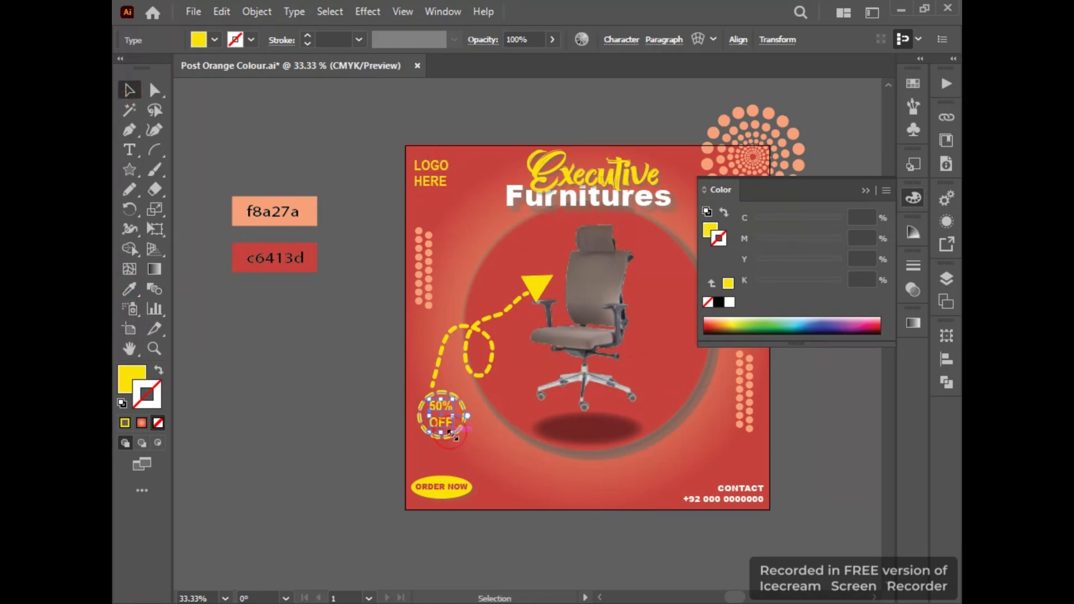
{"action": "left_click_drag", "start_coordinate": [453, 432], "coordinate": [448, 436]}
{"action": "left_click", "coordinate": [320, 361]}
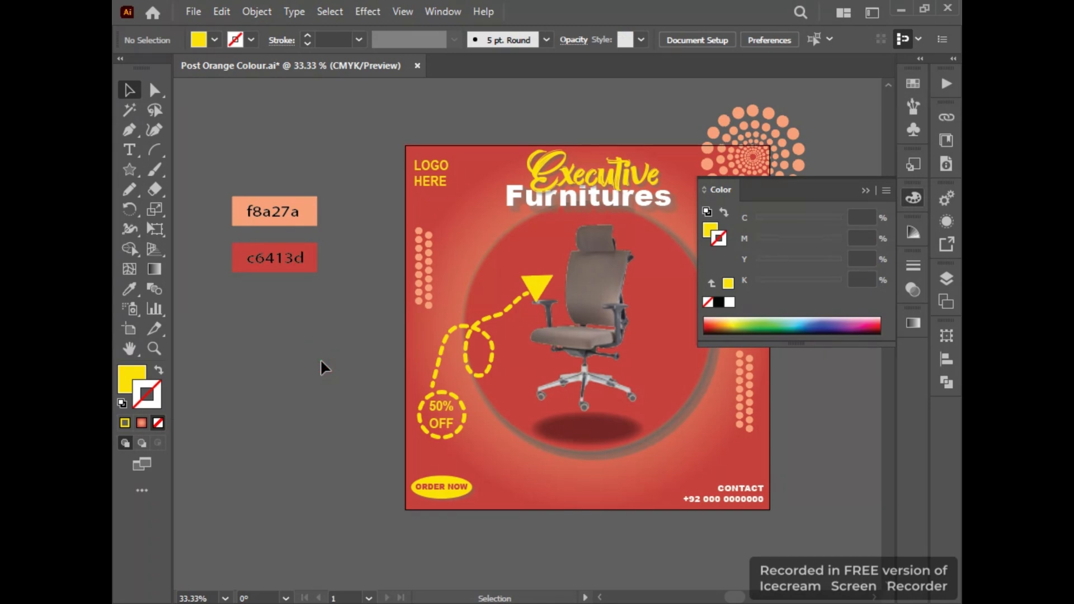
Draw a rectangle covering the whole artboard with no fill and a 1 pt stroke in black 000000.
{"action": "left_click", "coordinate": [867, 193]}
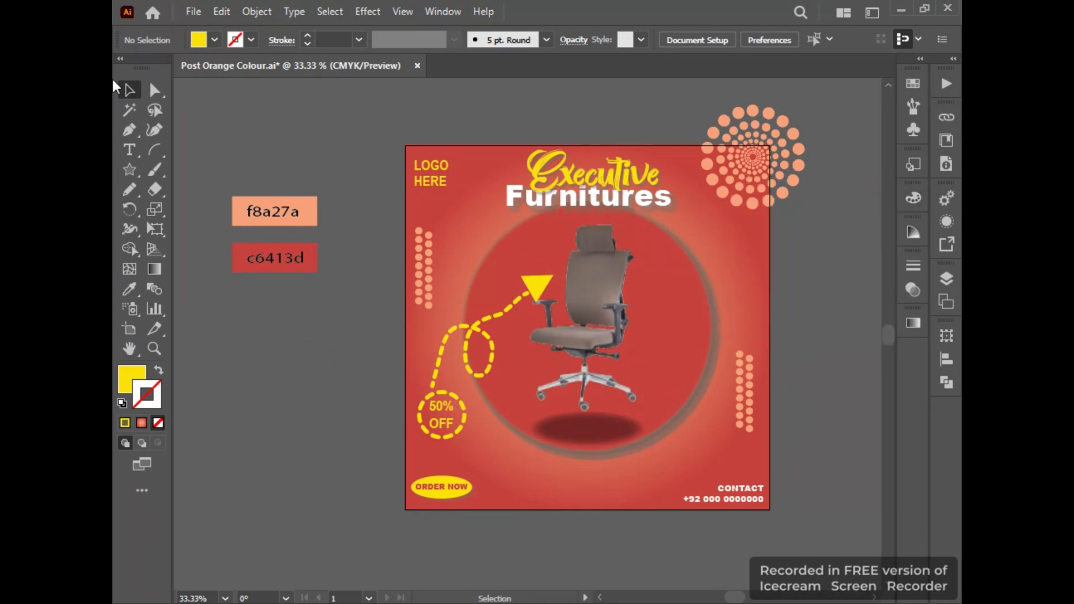
{"action": "left_click_drag", "start_coordinate": [136, 179], "coordinate": [197, 170]}
{"action": "left_click_drag", "start_coordinate": [403, 144], "coordinate": [770, 509]}
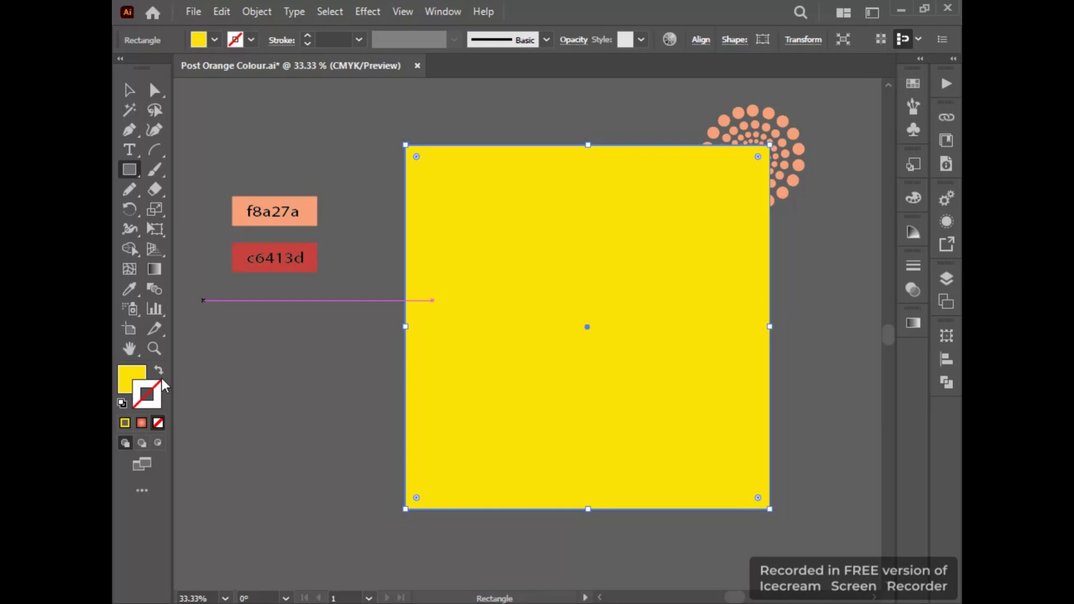
{"action": "left_click", "coordinate": [159, 370]}
{"action": "key", "text": "v"}
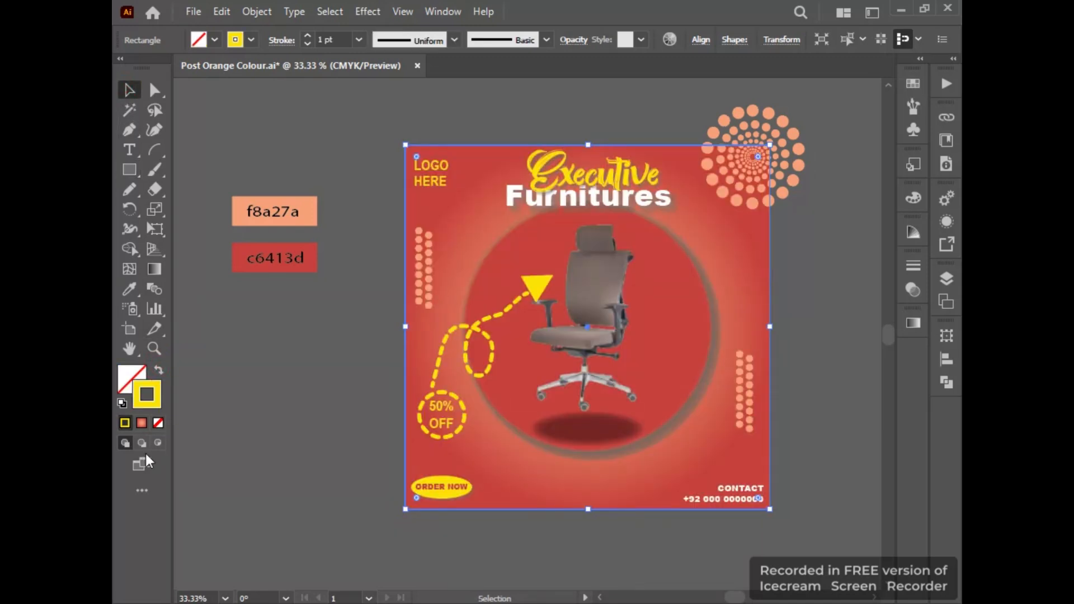
{"action": "double_click", "coordinate": [148, 408]}
{"action": "type", "text": "000000"}
{"action": "left_click", "coordinate": [796, 326]}
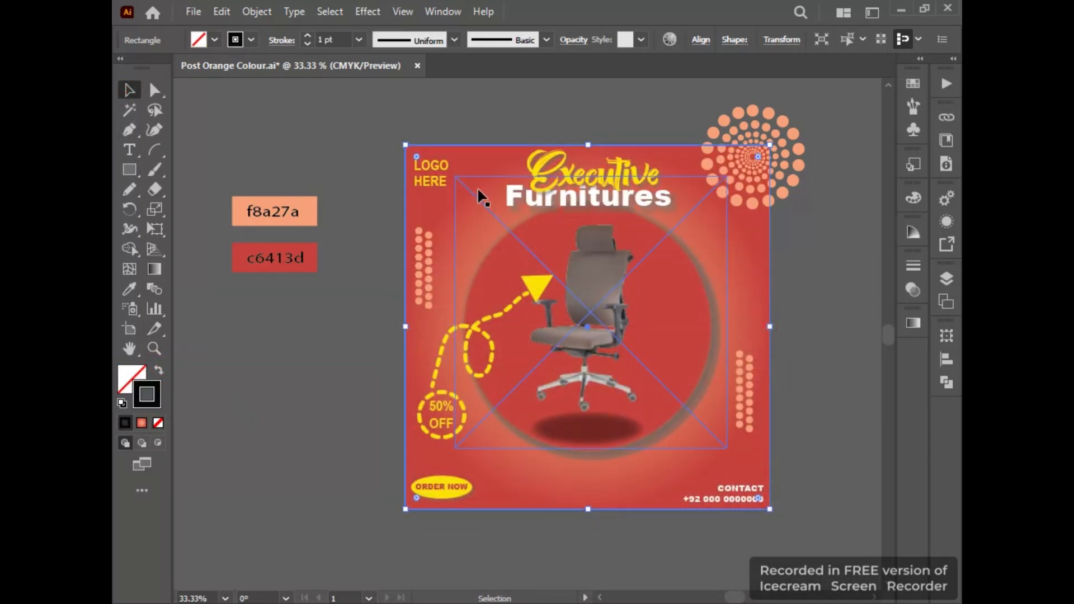
Select all the post artwork with the covering rectangle, make a clipping mask to trim the overhanging dot pattern, and deselect.
{"action": "left_click_drag", "start_coordinate": [345, 102], "coordinate": [706, 287]}
{"action": "left_click_drag", "start_coordinate": [784, 516], "coordinate": [781, 526]}
{"action": "right_click", "coordinate": [647, 414]}
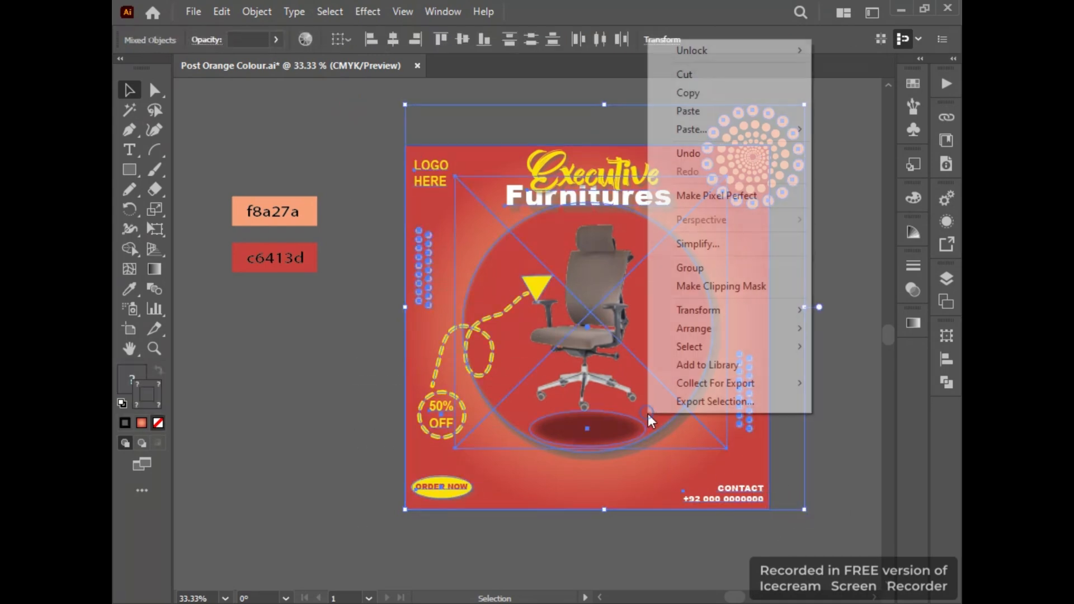
{"action": "left_click", "coordinate": [711, 286]}
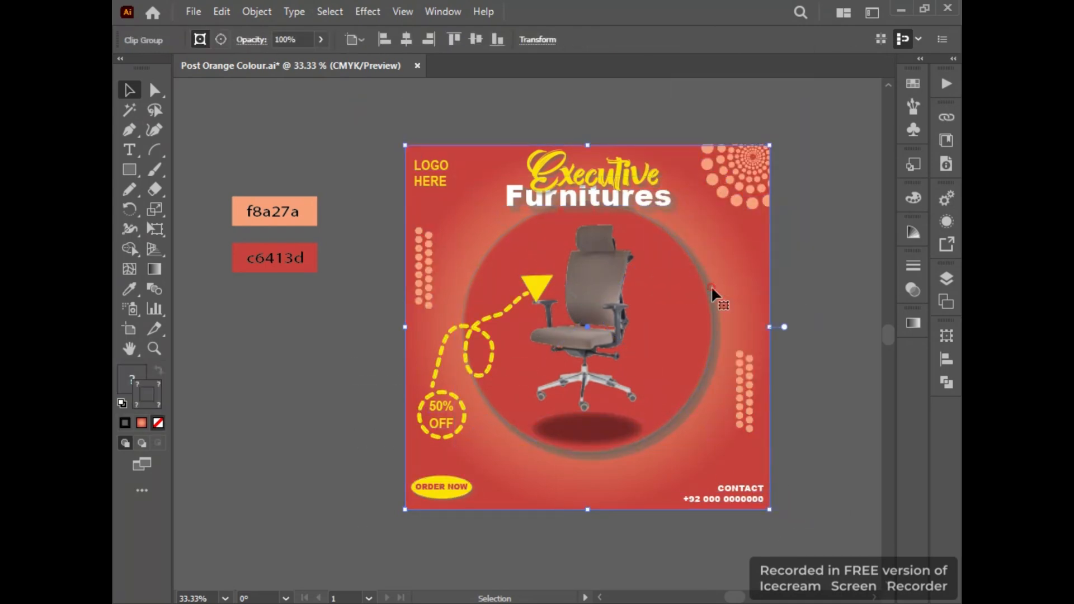
{"action": "left_click", "coordinate": [801, 256]}
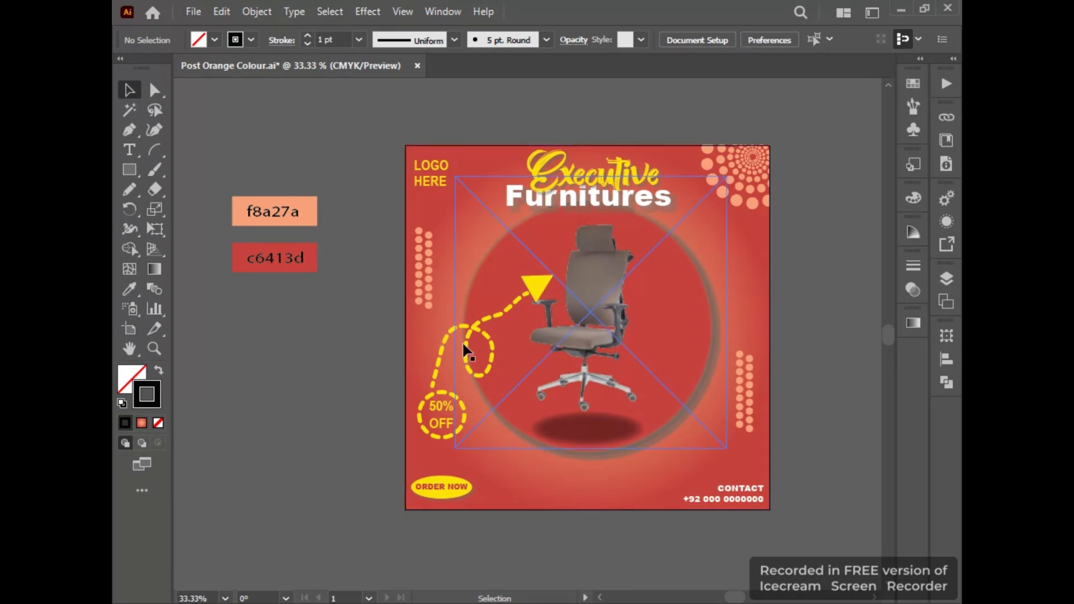
Look over the finished post and save the document.
{"action": "left_click_drag", "start_coordinate": [520, 355], "coordinate": [460, 340]}
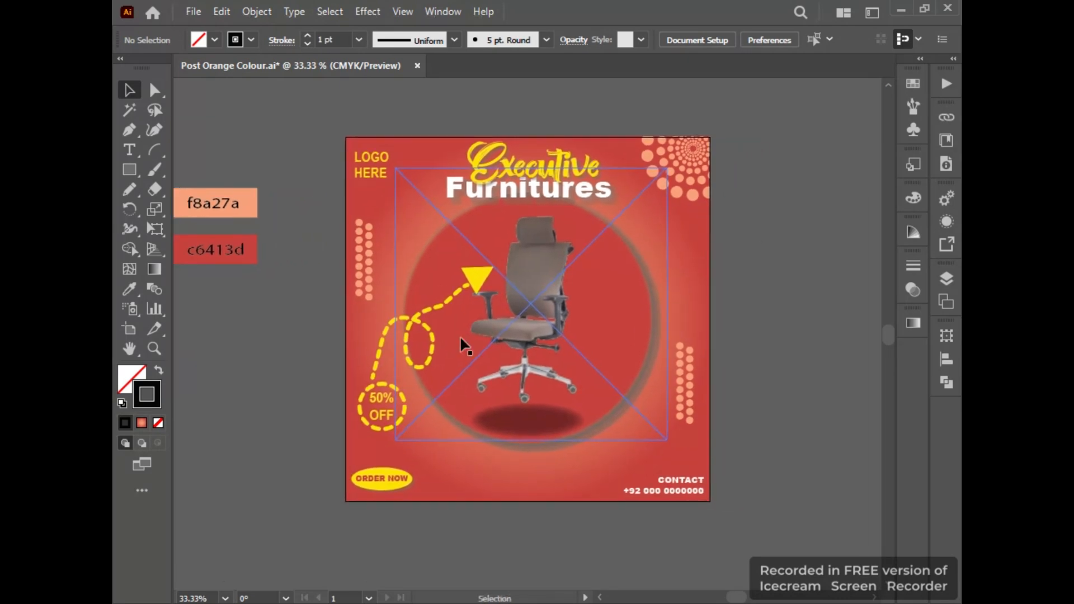
{"action": "scroll", "coordinate": [461, 339], "scroll_direction": "up", "scroll_amount": 1}
{"action": "scroll", "coordinate": [460, 337], "scroll_direction": "down", "scroll_amount": 1}
{"action": "left_click", "coordinate": [795, 294]}
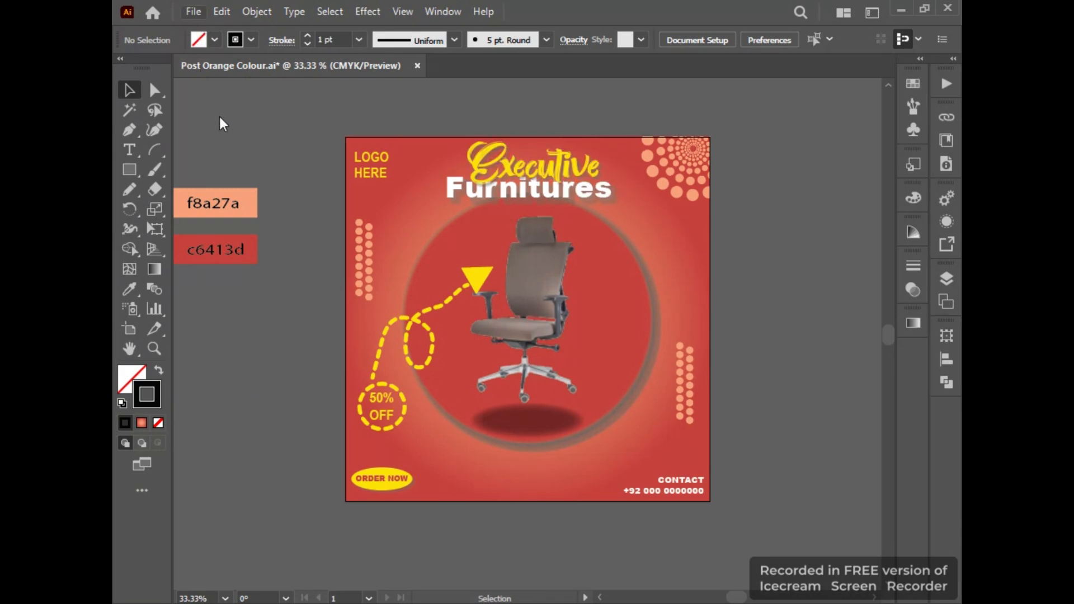
{"action": "key", "text": "ctrl+s"}
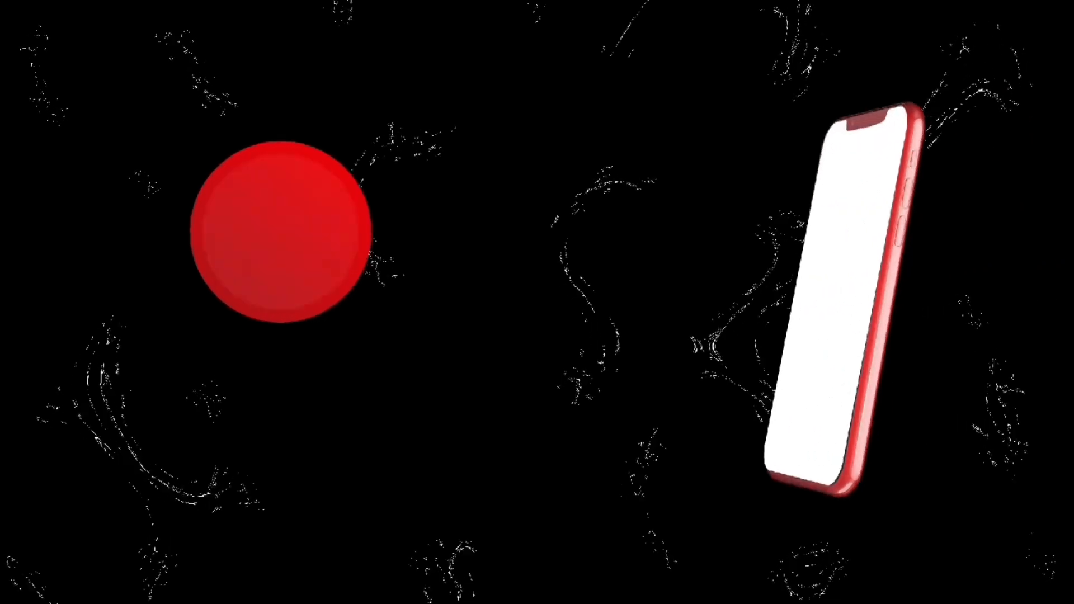